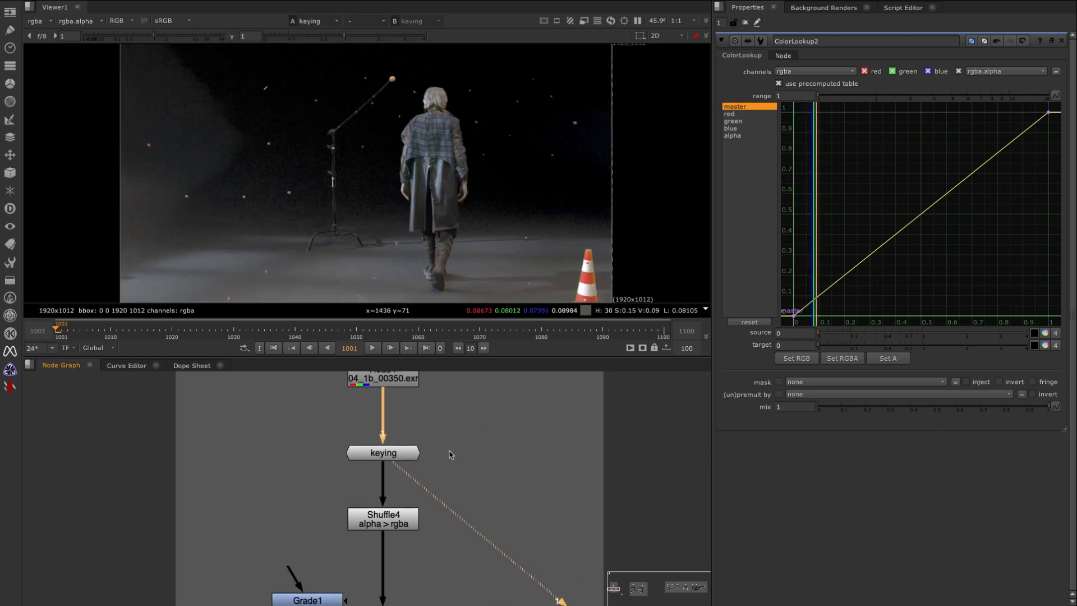
# Show the Shuffle4 node in the viewer, open its properties and toggle between its alpha and RGB display around the head.
pyautogui.click(397, 447)
pyautogui.press('1')
pyautogui.doubleClick(397, 447)
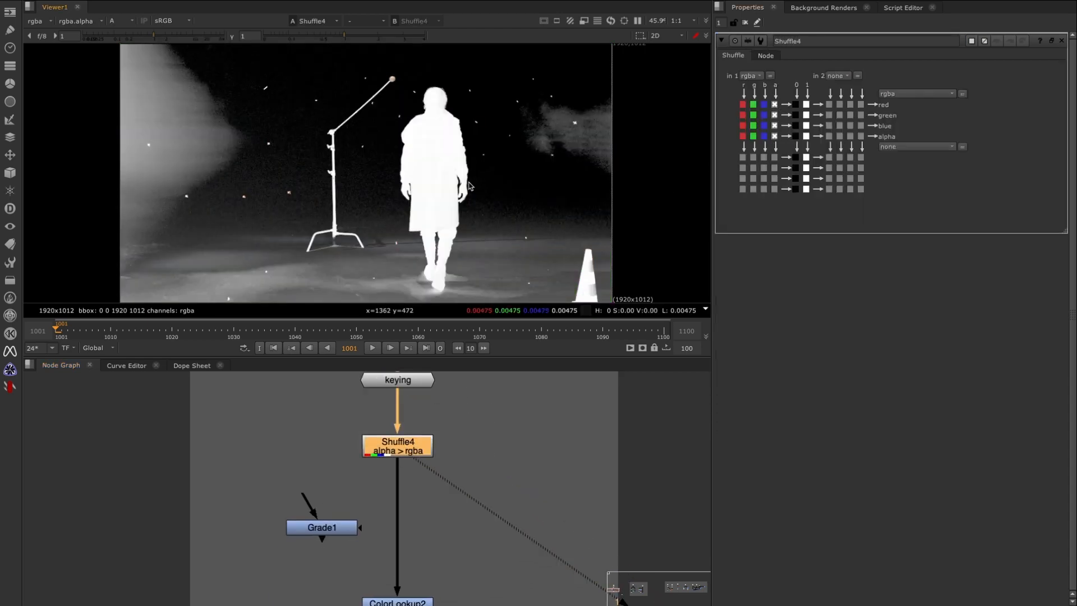
pyautogui.press('a')
pyautogui.press('a')
pyautogui.press('a')
pyautogui.press('a')
pyautogui.press('a')
pyautogui.press('a')
pyautogui.scroll(8, 426, 124)
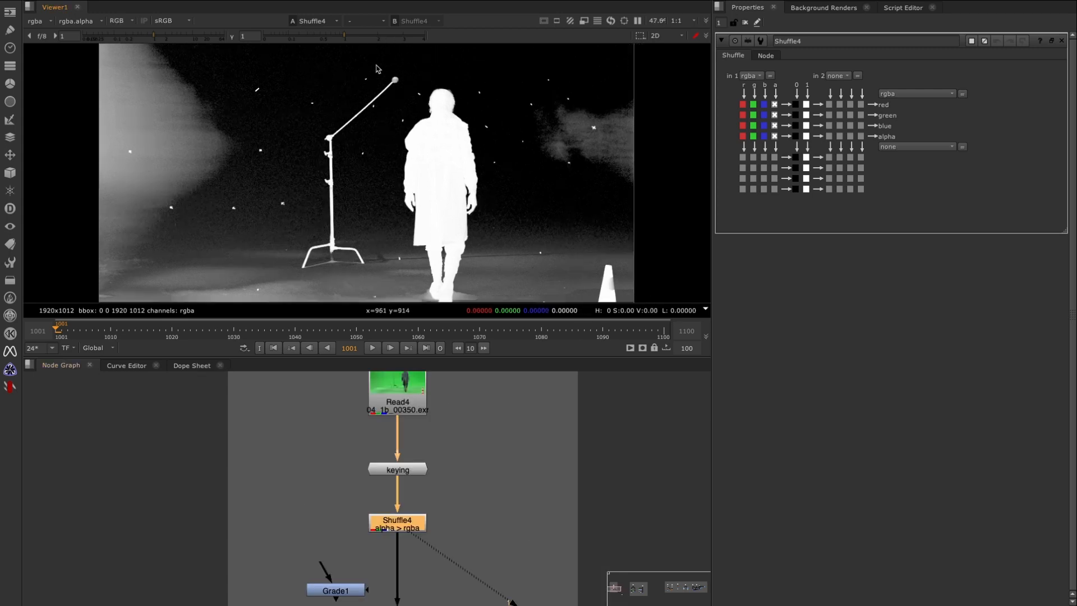
pyautogui.scroll(3, 410, 207)
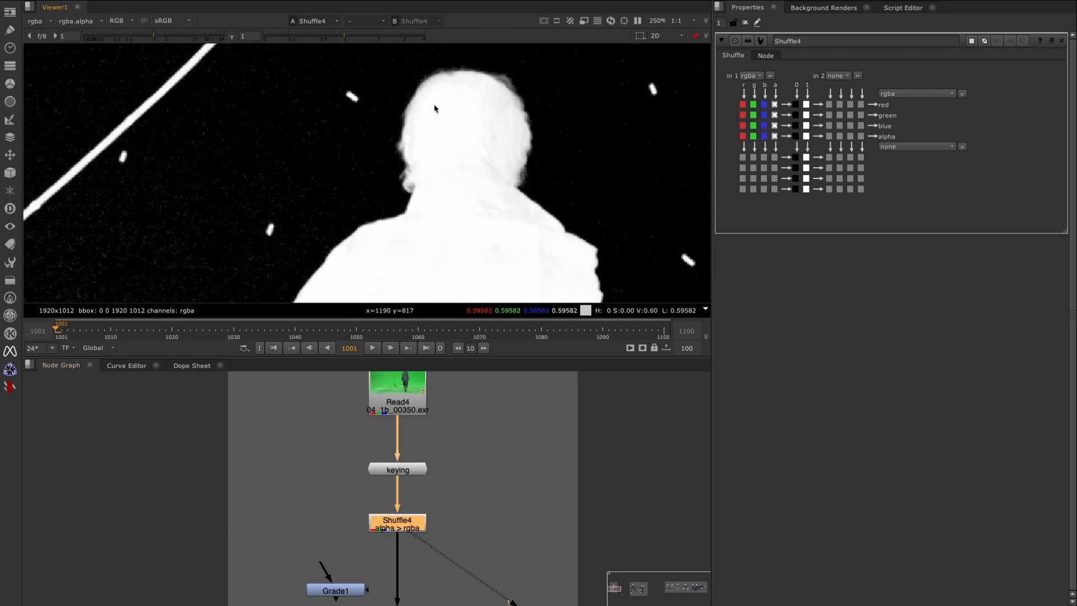
# Raise the viewer gamma to about 3 and sample the dark background beside the head to check the matte's black areas.
pyautogui.moveTo(344, 36); pyautogui.dragTo(404, 37)
pyautogui.keyDown('ctrl'); pyautogui.keyDown('shift'); pyautogui.moveTo(352, 93); pyautogui.dragTo(293, 170); pyautogui.keyUp('shift'); pyautogui.keyUp('ctrl')
pyautogui.click(353, 36)
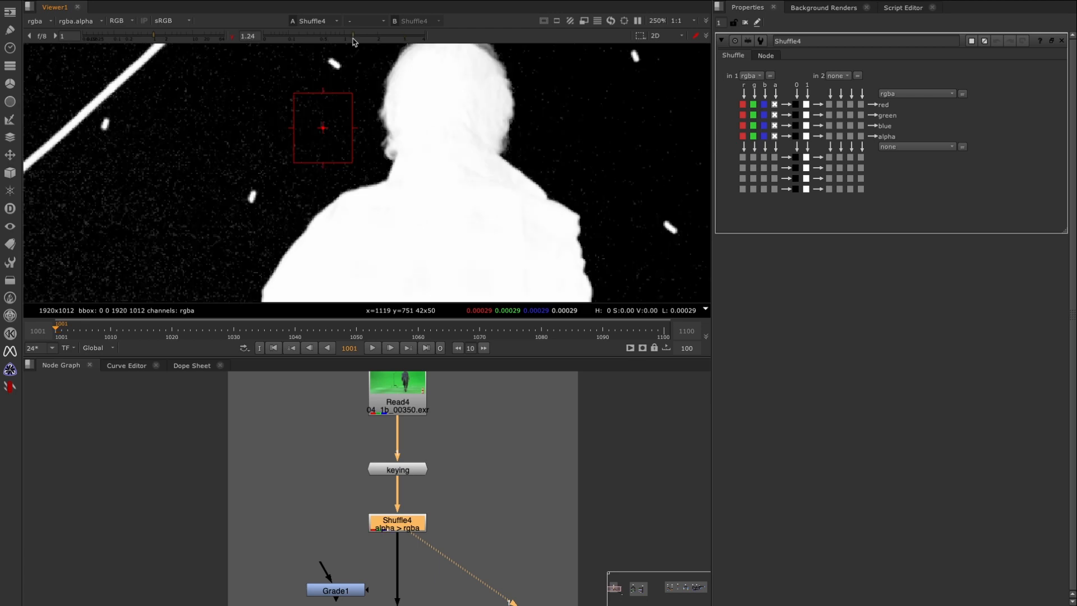
pyautogui.keyDown('ctrl'); pyautogui.click(445, 219); pyautogui.keyUp('ctrl')
pyautogui.moveTo(445, 247); pyautogui.dragTo(312, 250, button='middle')
pyautogui.moveTo(354, 36); pyautogui.dragTo(402, 41)
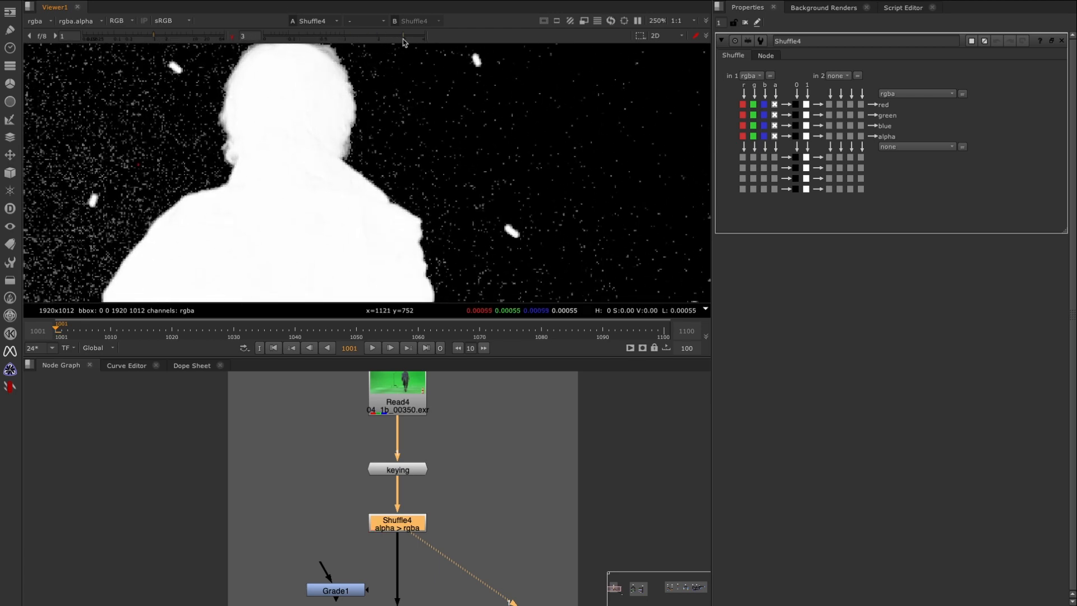
pyautogui.moveTo(306, 172); pyautogui.dragTo(423, 211, button='middle')
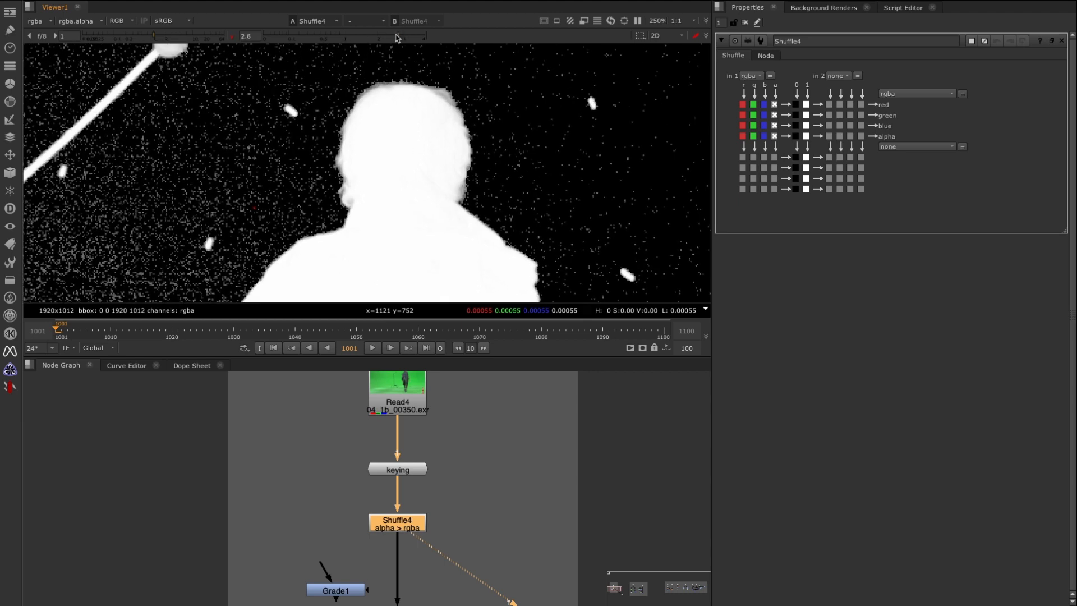
# Lower the viewer gamma to 0.115 and sample pixels on the plaid jacket to check the matte's white areas.
pyautogui.moveTo(396, 37); pyautogui.dragTo(293, 36)
pyautogui.moveTo(344, 234); pyautogui.dragTo(344, 201, button='middle')
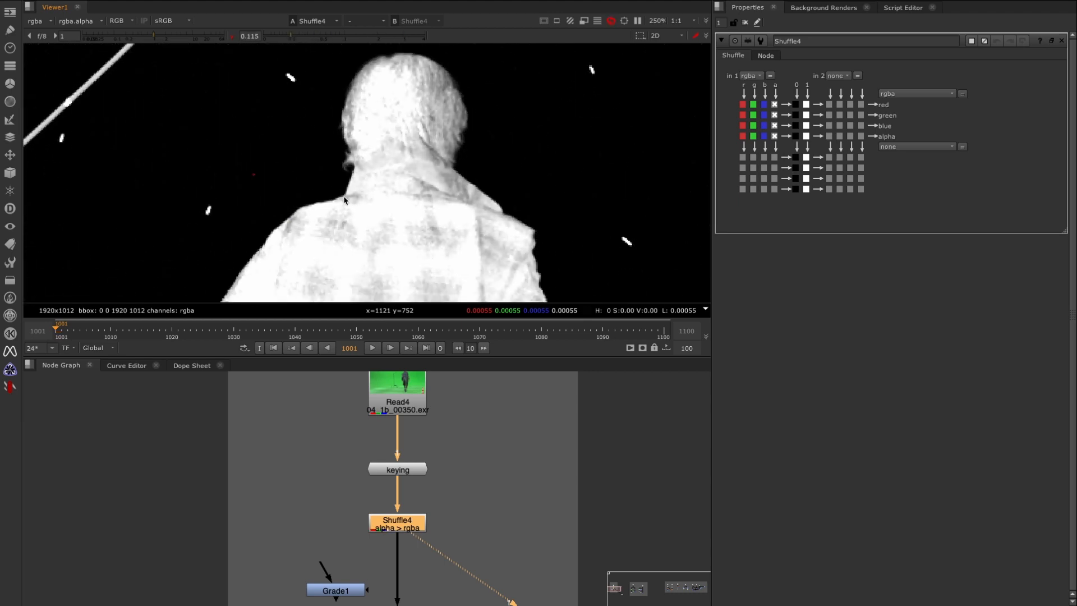
pyautogui.scroll(-3, 345, 191)
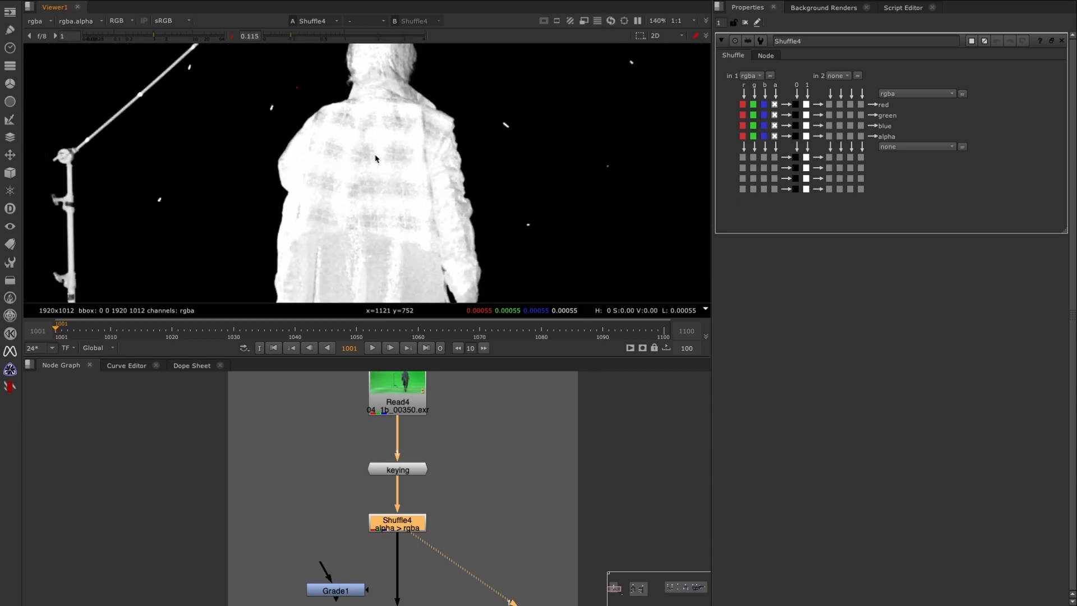
pyautogui.scroll(3, 411, 126)
pyautogui.keyDown('ctrl'); pyautogui.click(370, 170); pyautogui.keyUp('ctrl')
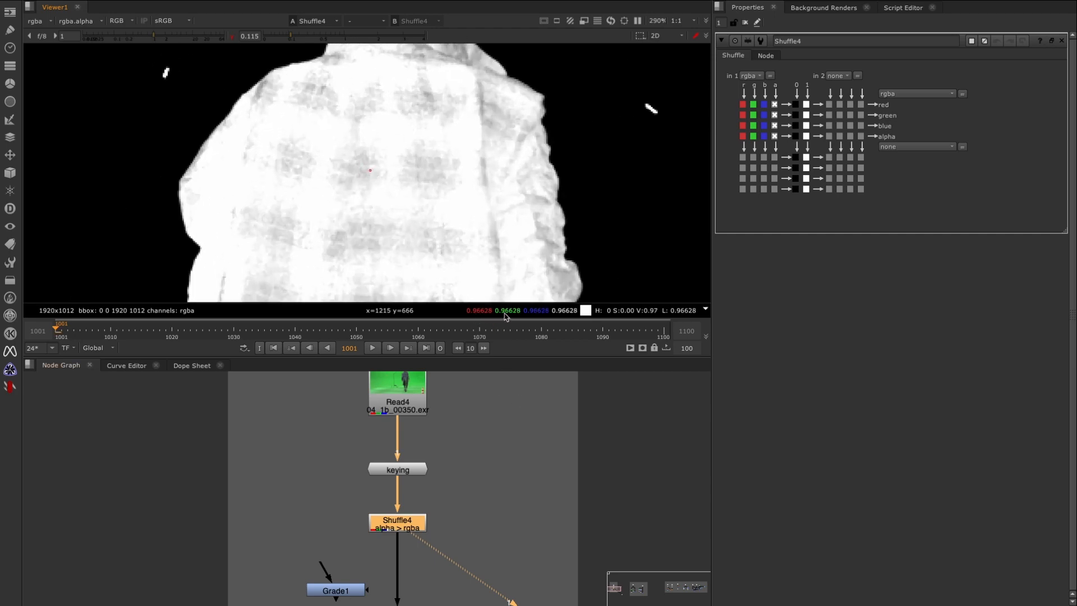
pyautogui.moveTo(395, 161); pyautogui.dragTo(401, 150, button='middle')
pyautogui.moveTo(475, 208)
pyautogui.keyDown('ctrl'); pyautogui.mouseDown()
pyautogui.moveTo(453, 221)
pyautogui.moveTo(440, 210)
pyautogui.moveTo(449, 160)
pyautogui.mouseUp(); pyautogui.keyUp('ctrl')
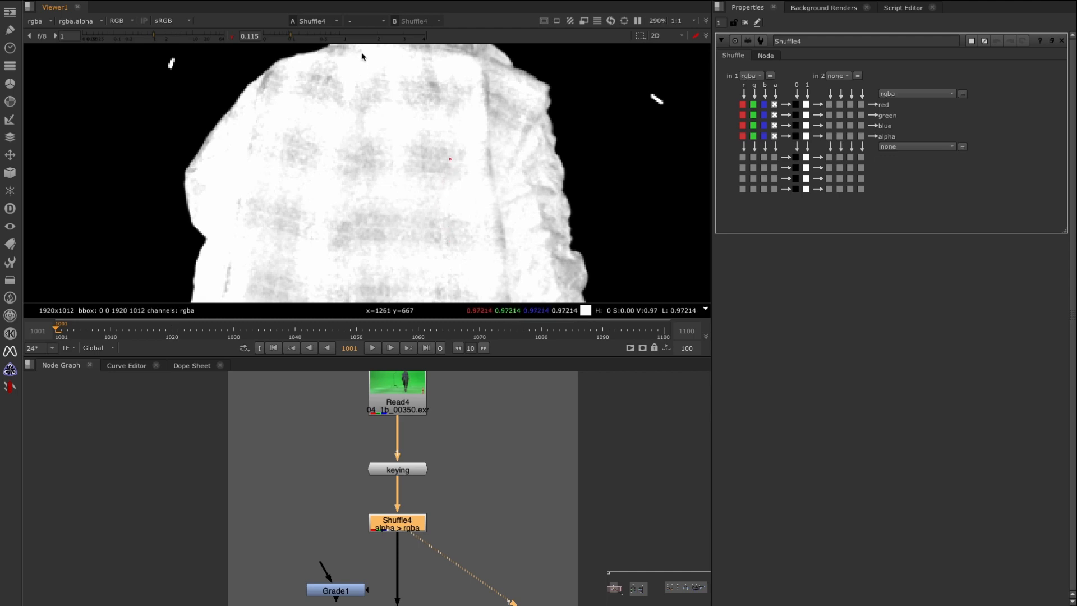
# Vary the viewer gamma through 0.12, 0.39 and higher values to compare the density of the figure's matte.
pyautogui.click(286, 38)
pyautogui.moveTo(286, 39); pyautogui.dragTo(291, 40)
pyautogui.moveTo(395, 154); pyautogui.dragTo(363, 212, button='middle')
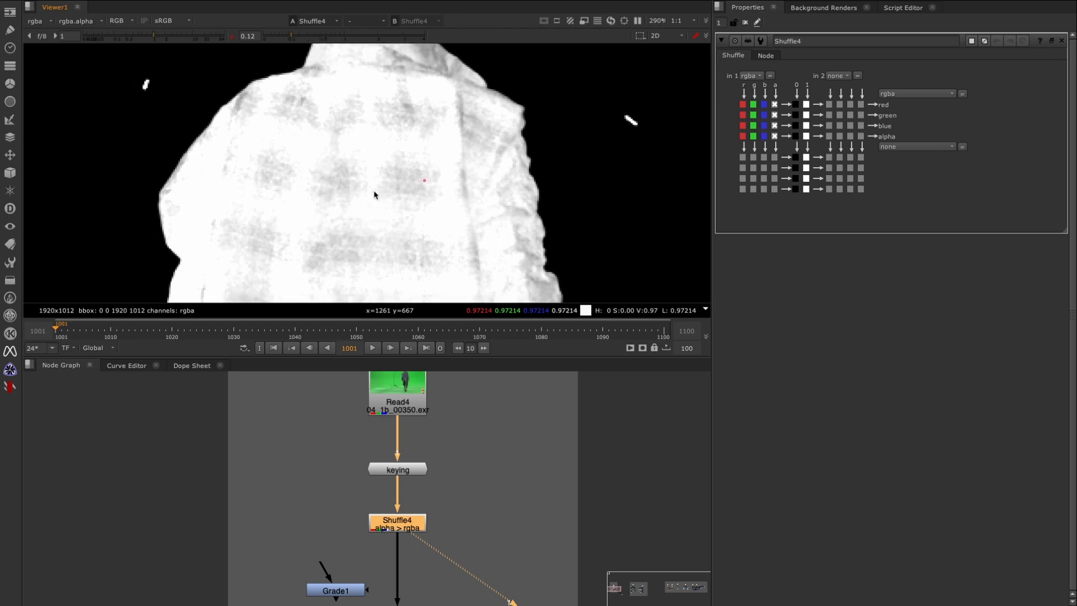
pyautogui.rightClick(375, 195)
pyautogui.click(333, 167)
pyautogui.scroll(-4, 372, 192)
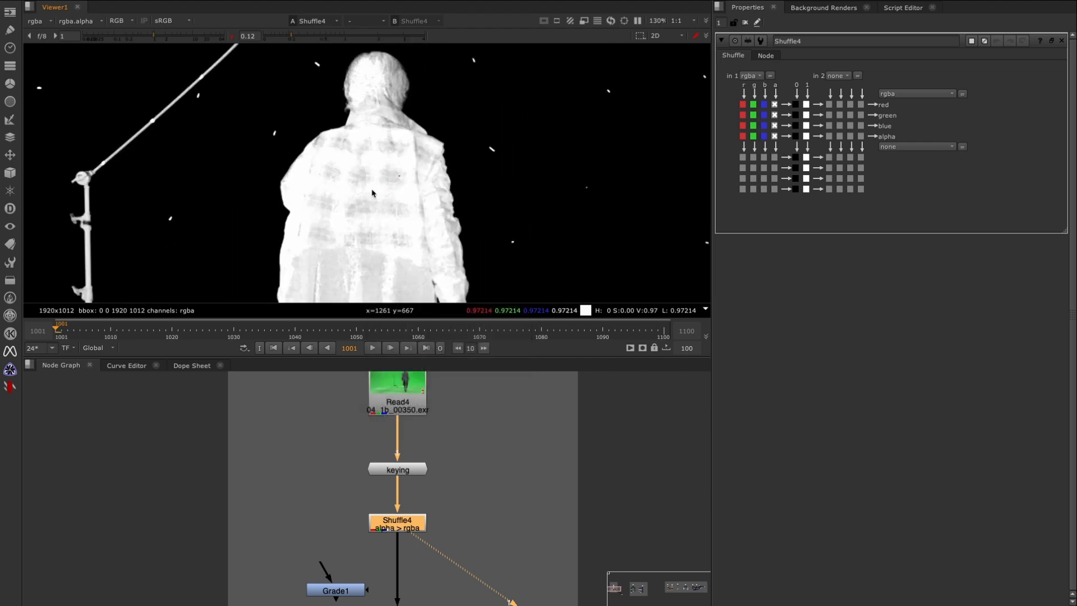
pyautogui.click(313, 37)
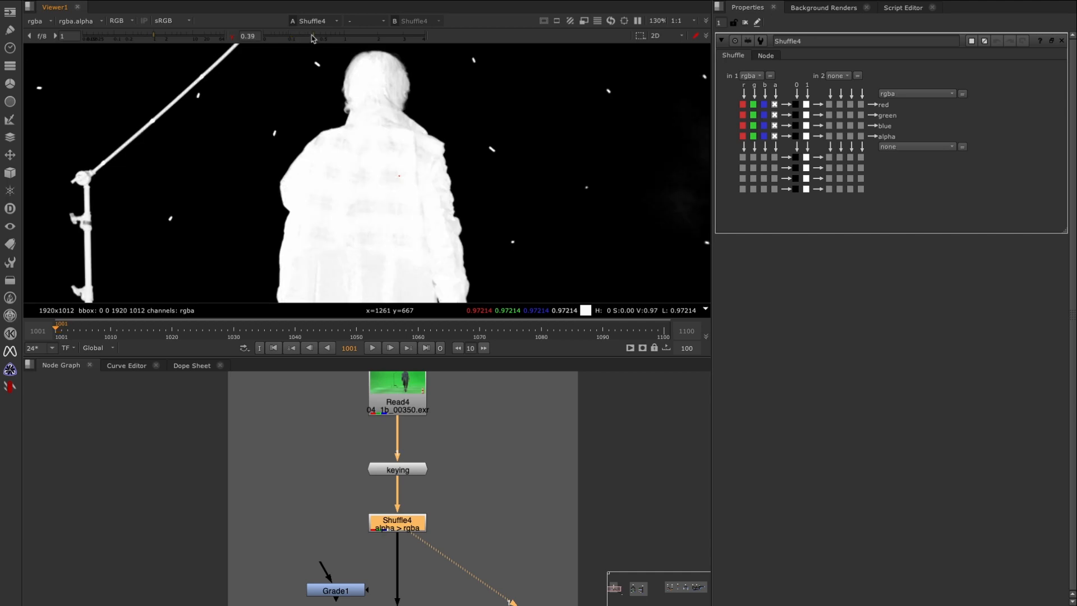
pyautogui.click(356, 37)
pyautogui.moveTo(349, 36); pyautogui.dragTo(287, 46)
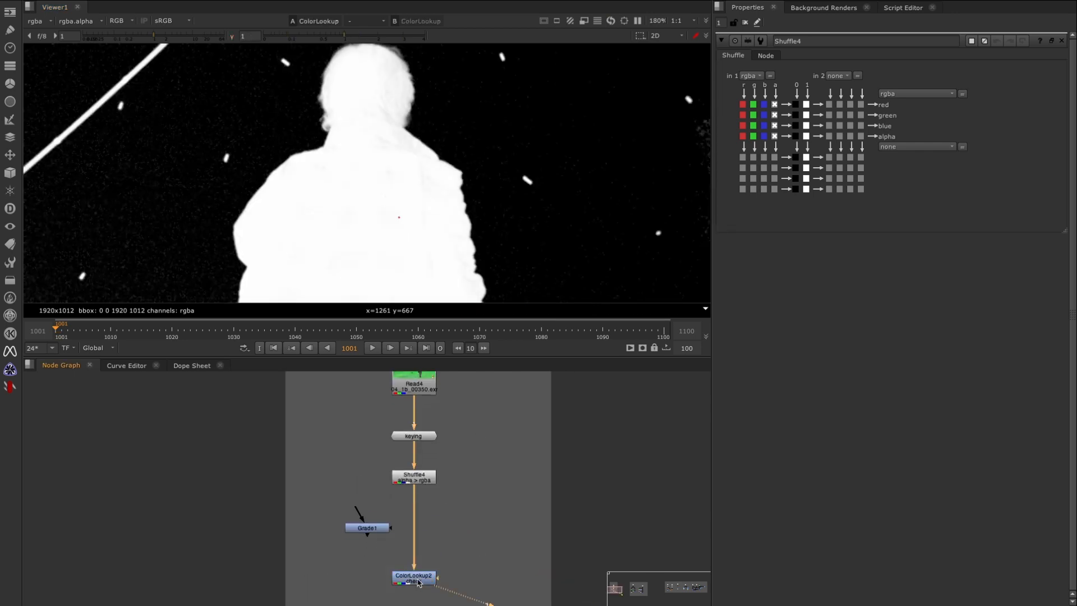
# Open ColorLookup2 and add a point near the low end of its master curve with x set to 0.05.
pyautogui.doubleClick(417, 581)
pyautogui.click(757, 107)
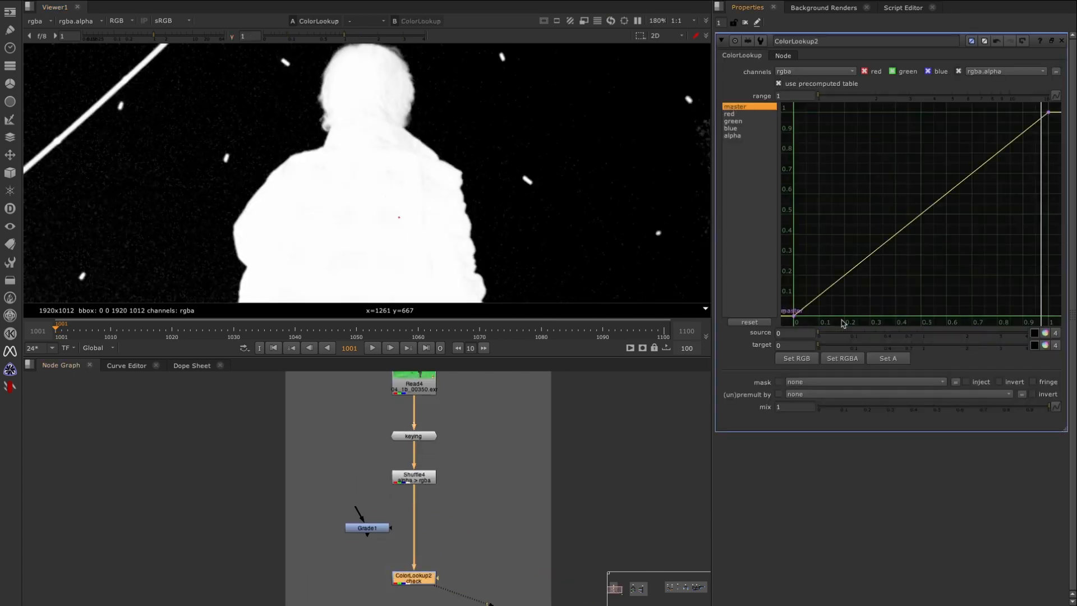
pyautogui.moveTo(873, 270); pyautogui.dragTo(782, 335)
pyautogui.moveTo(990, 140); pyautogui.dragTo(1060, 89)
pyautogui.keyDown('ctrl'); pyautogui.keyDown('alt'); pyautogui.moveTo(821, 296); pyautogui.dragTo(819, 292); pyautogui.keyUp('alt'); pyautogui.keyUp('ctrl')
pyautogui.click(836, 295)
pyautogui.write('0')
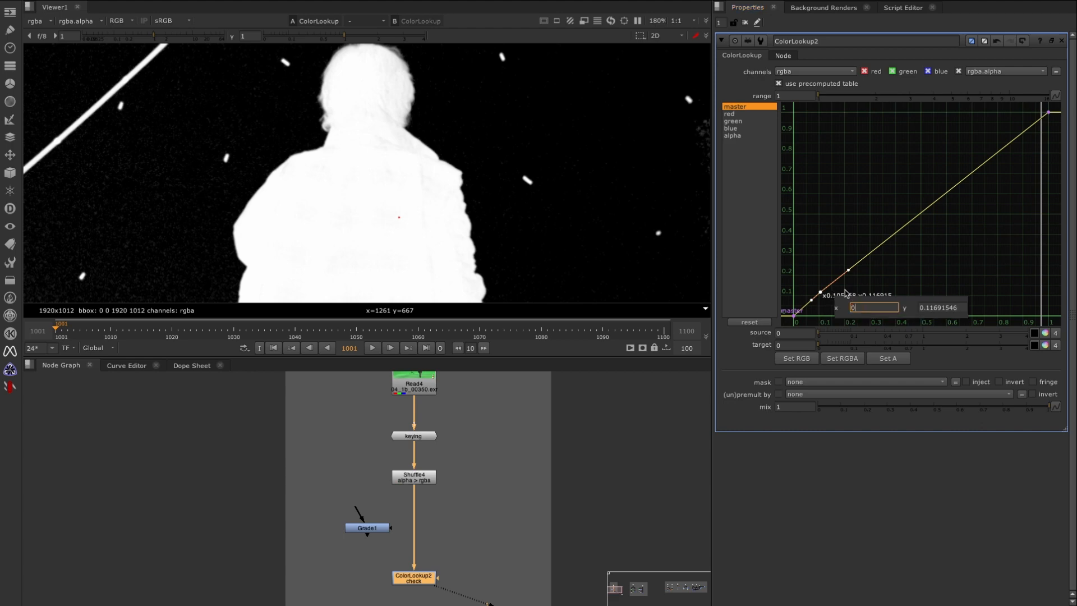
pyautogui.write('.05')
pyautogui.press('Return')
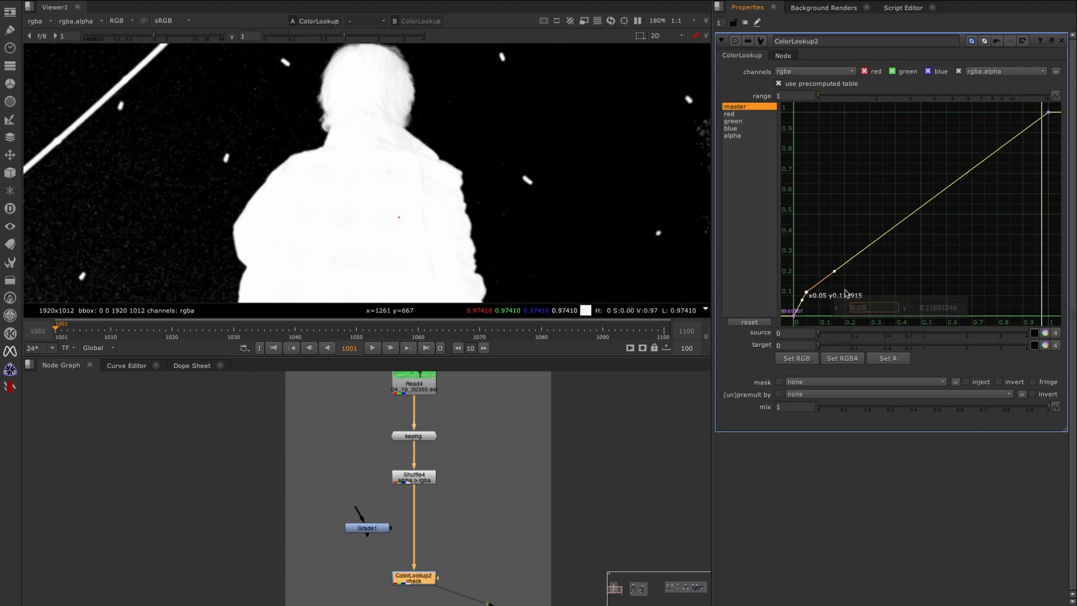
# Raise the low-end point of the master curve to a y of about 0.478 and set its x to 0.01.
pyautogui.moveTo(807, 294); pyautogui.dragTo(806, 232)
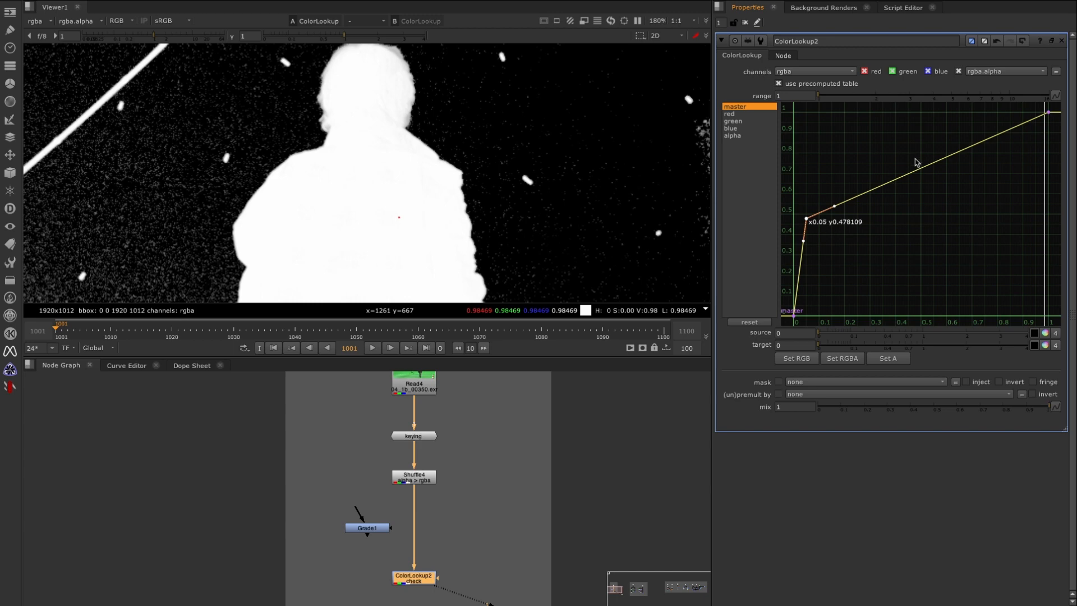
pyautogui.press('Return')
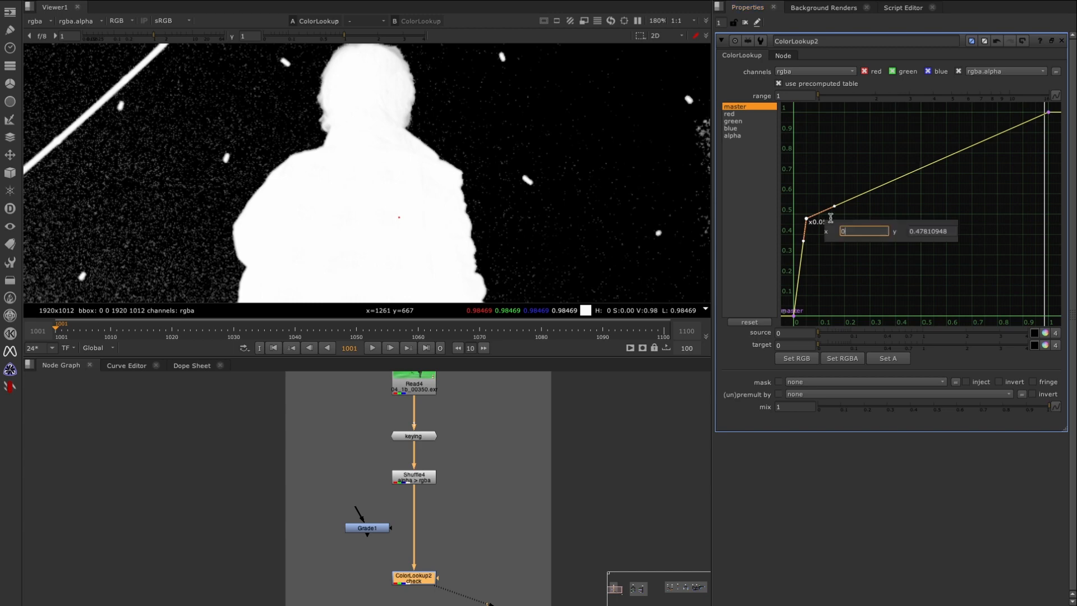
pyautogui.write('0.01')
pyautogui.press('Return')
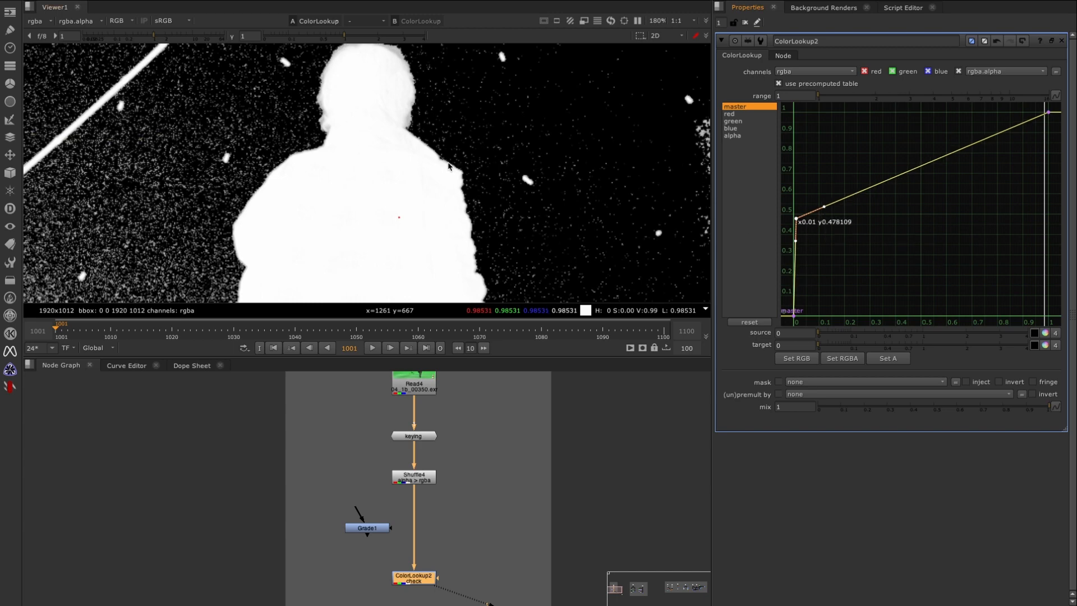
# Add a second point near the high end of the master curve and set its x to 0.99.
pyautogui.scroll(-4, 449, 166)
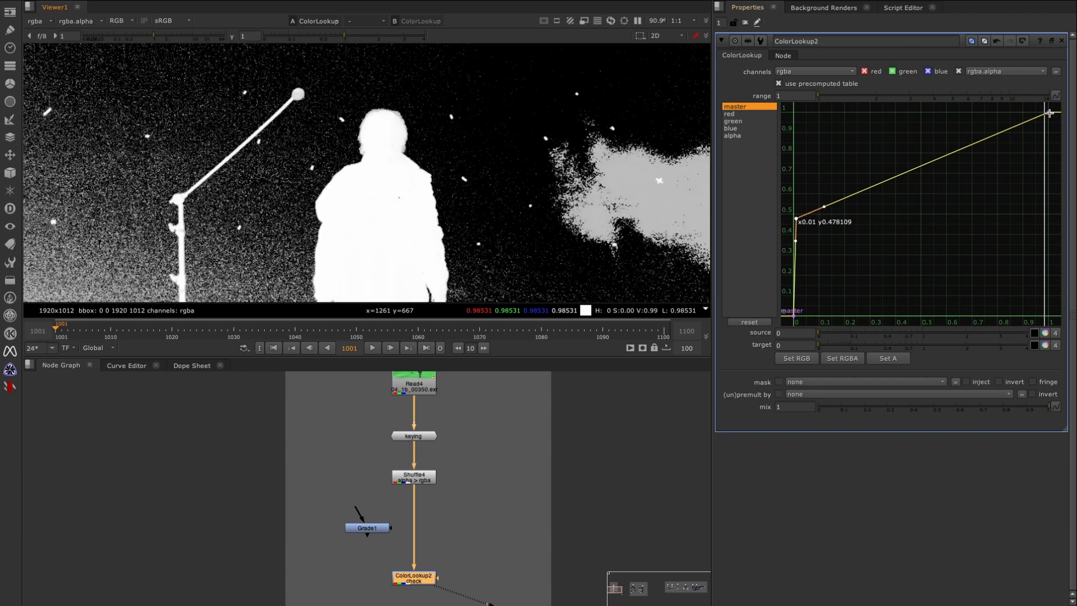
pyautogui.click(1049, 112)
pyautogui.moveTo(1049, 115); pyautogui.dragTo(906, 188, button='middle')
pyautogui.moveTo(943, 123); pyautogui.dragTo(856, 232)
pyautogui.keyDown('ctrl'); pyautogui.keyDown('alt'); pyautogui.click(856, 192); pyautogui.keyUp('alt'); pyautogui.keyUp('ctrl')
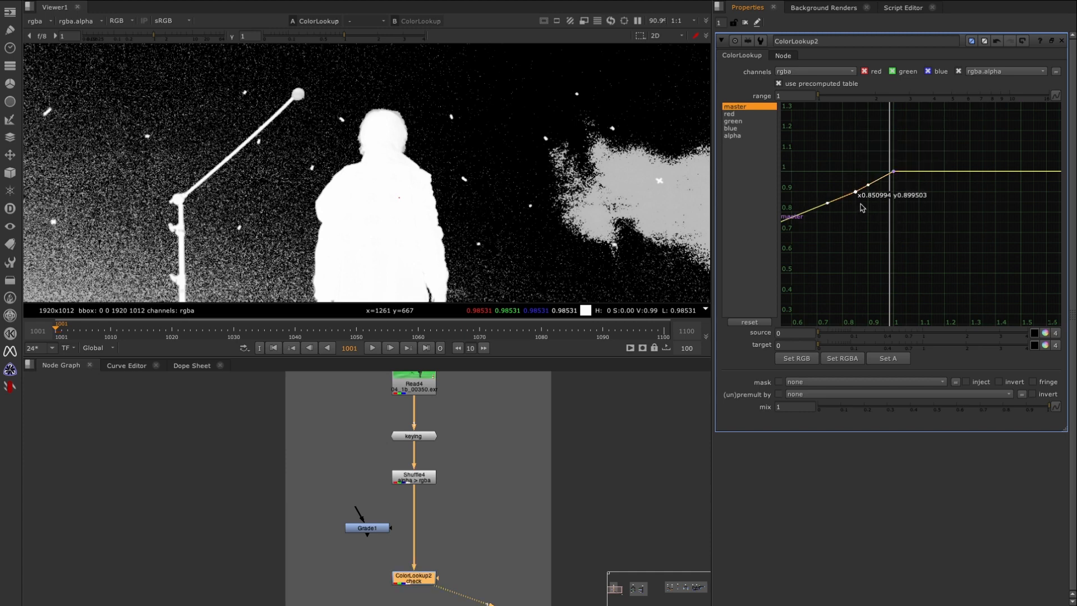
pyautogui.click(881, 195)
pyautogui.write('.')
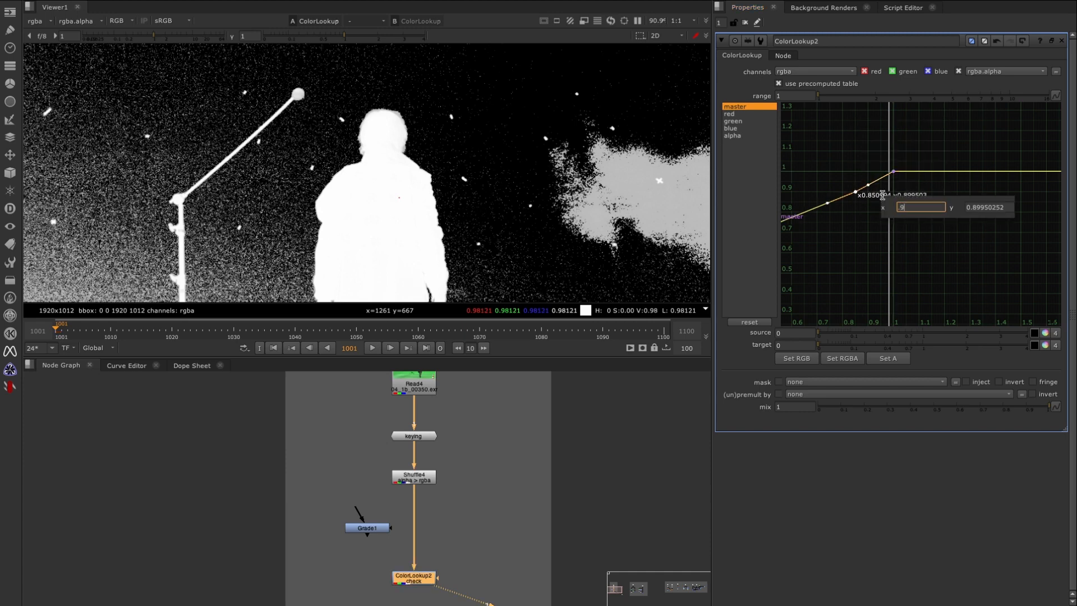
pyautogui.write('99')
pyautogui.press('Return')
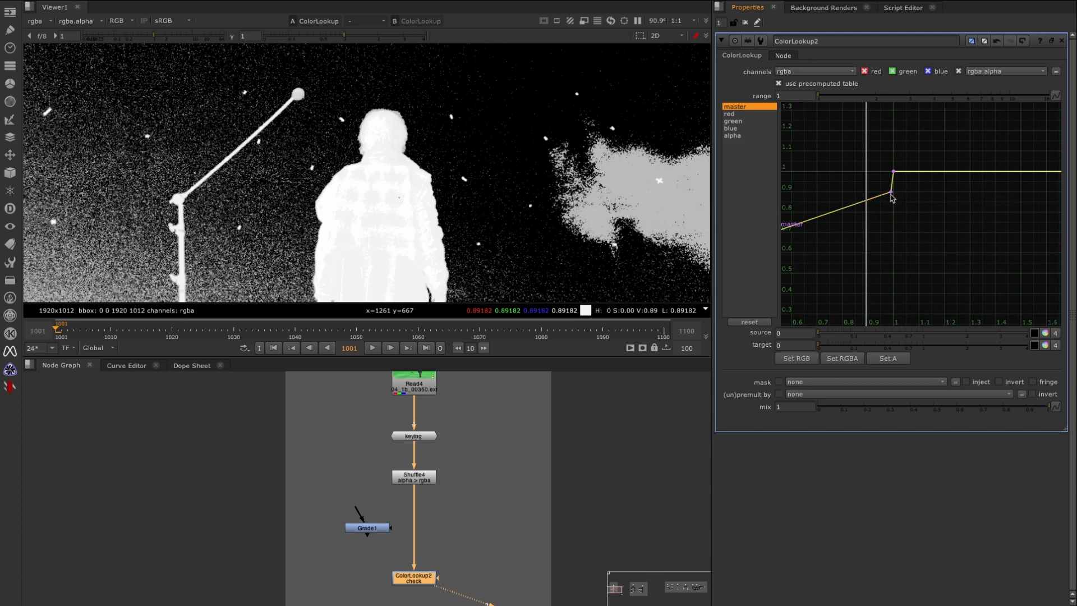
# Lower the high-end curve point to a y of about 0.5, leaving a nearly flat middle section.
pyautogui.moveTo(891, 198); pyautogui.dragTo(892, 275)
pyautogui.press('f')
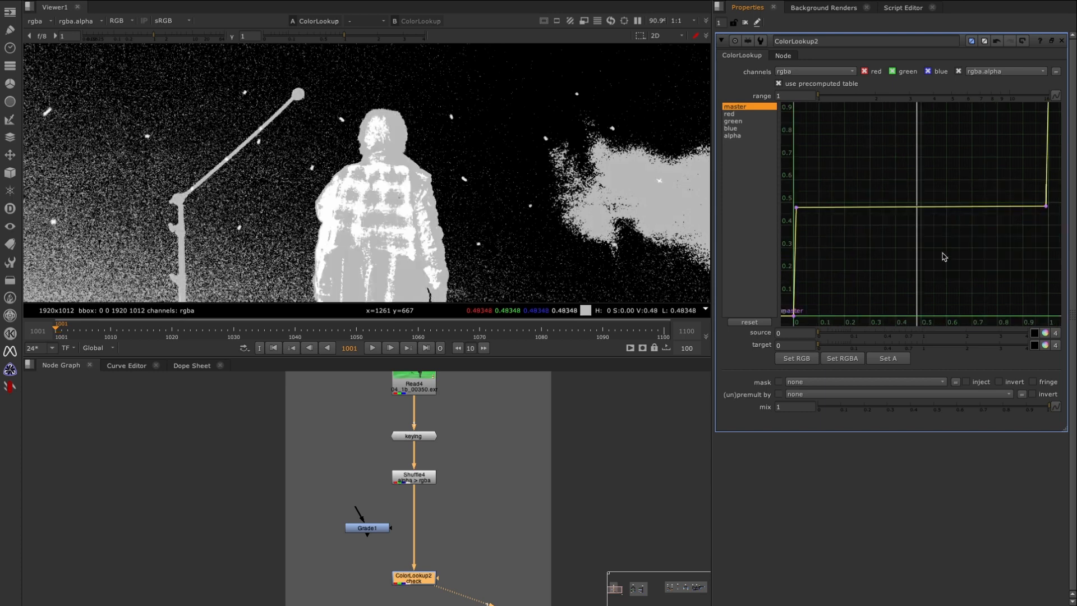
pyautogui.moveTo(1044, 206)
pyautogui.mouseDown()
pyautogui.moveTo(1045, 137)
pyautogui.moveTo(1046, 202)
pyautogui.mouseUp()
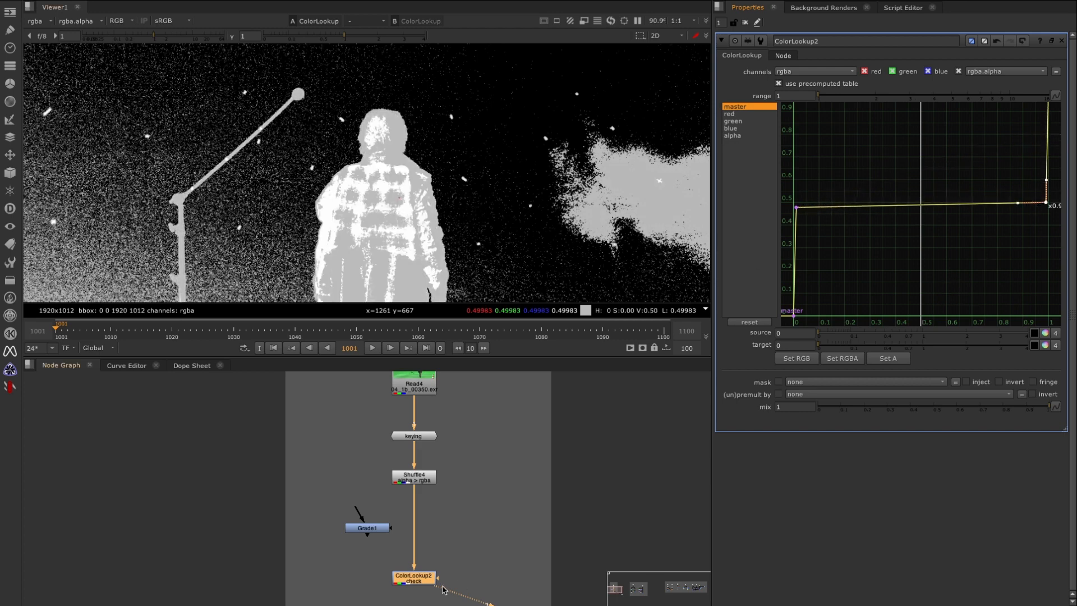
# Switch the ColorLookup2 check node off and on repeatedly to compare the matte with and without it.
pyautogui.moveTo(593, 517); pyautogui.dragTo(558, 468, button='middle')
pyautogui.moveTo(456, 537); pyautogui.dragTo(388, 571)
pyautogui.press('d')
pyautogui.press('d')
pyautogui.press('d')
pyautogui.press('d')
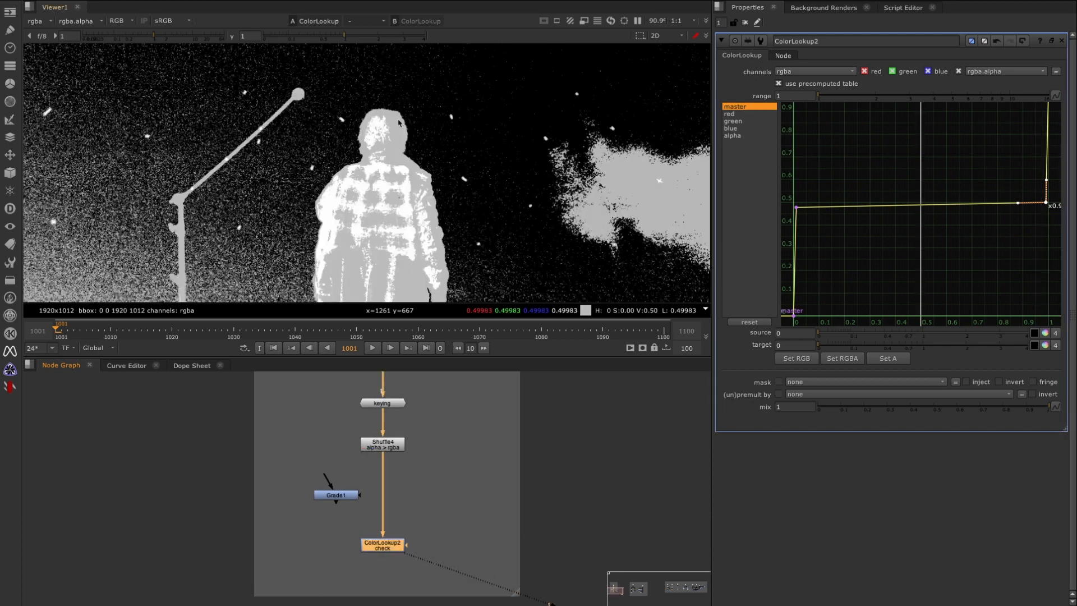
pyautogui.press('d')
pyautogui.press('d')
pyautogui.press('d')
pyautogui.press('d')
pyautogui.press('d')
pyautogui.press('d')
pyautogui.press('d')
pyautogui.press('d')
# Open the Grade1 node's properties and insert the node between Shuffle4 and ColorLookup2.
pyautogui.scroll(-5, 428, 476)
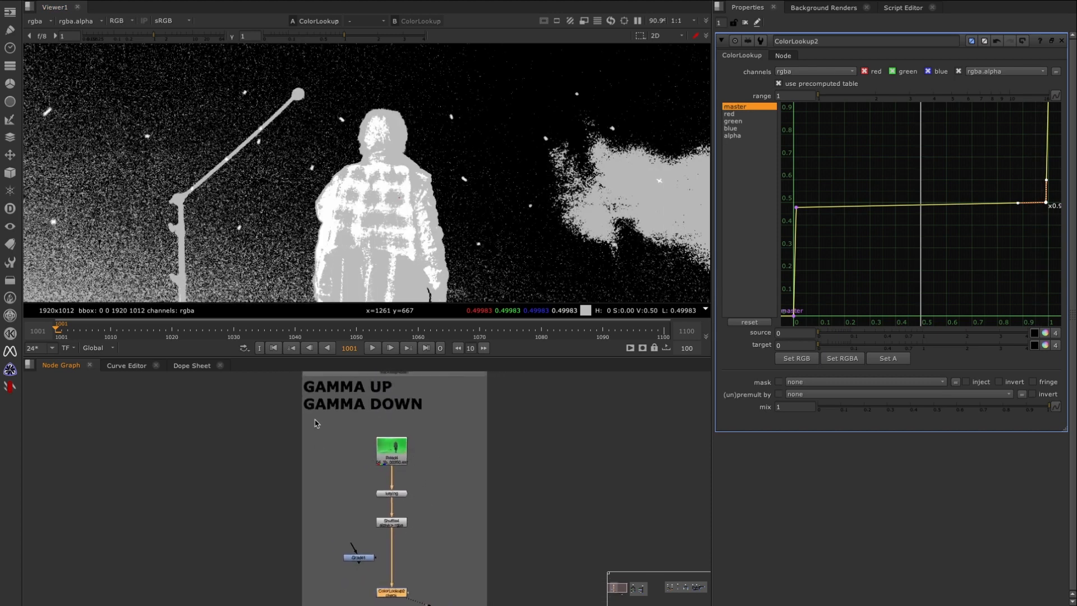
pyautogui.moveTo(316, 423)
pyautogui.mouseDown(button='middle')
pyautogui.moveTo(362, 502)
pyautogui.moveTo(325, 424)
pyautogui.mouseUp(button='middle')
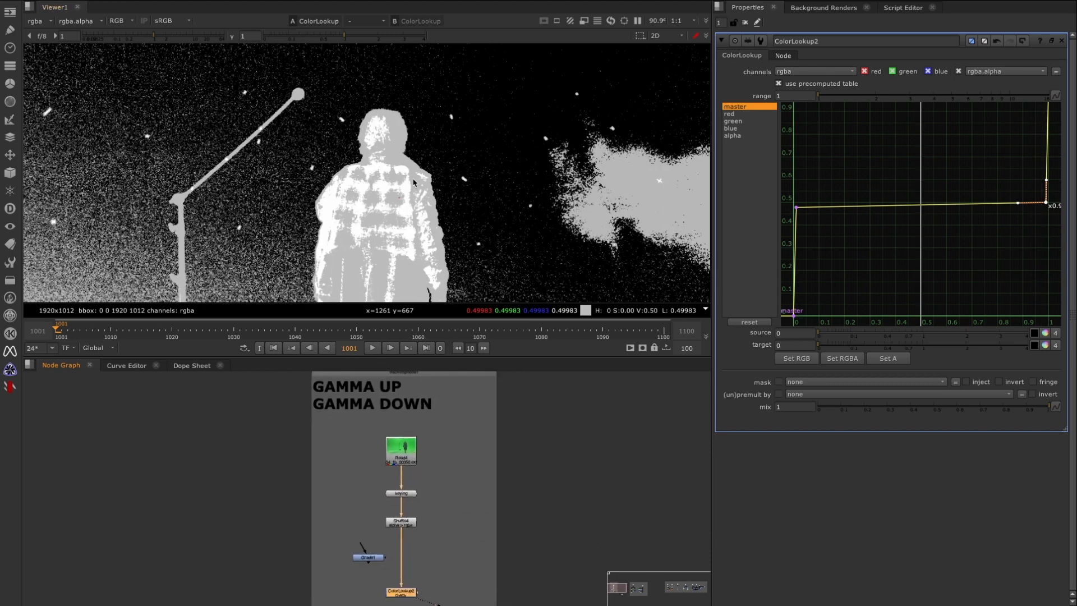
pyautogui.click(363, 577)
pyautogui.scroll(2, 363, 577)
pyautogui.moveTo(369, 547)
pyautogui.mouseDown()
pyautogui.moveTo(371, 522)
pyautogui.moveTo(378, 546)
pyautogui.mouseUp()
pyautogui.doubleClick(377, 546)
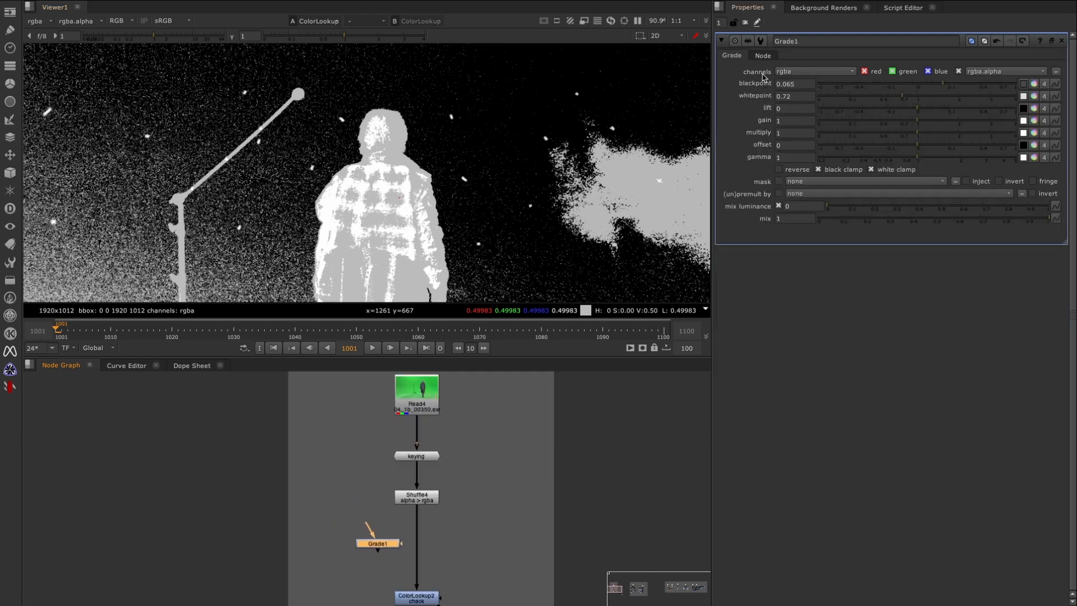
pyautogui.moveTo(799, 86); pyautogui.dragTo(784, 89)
pyautogui.press('Tab')
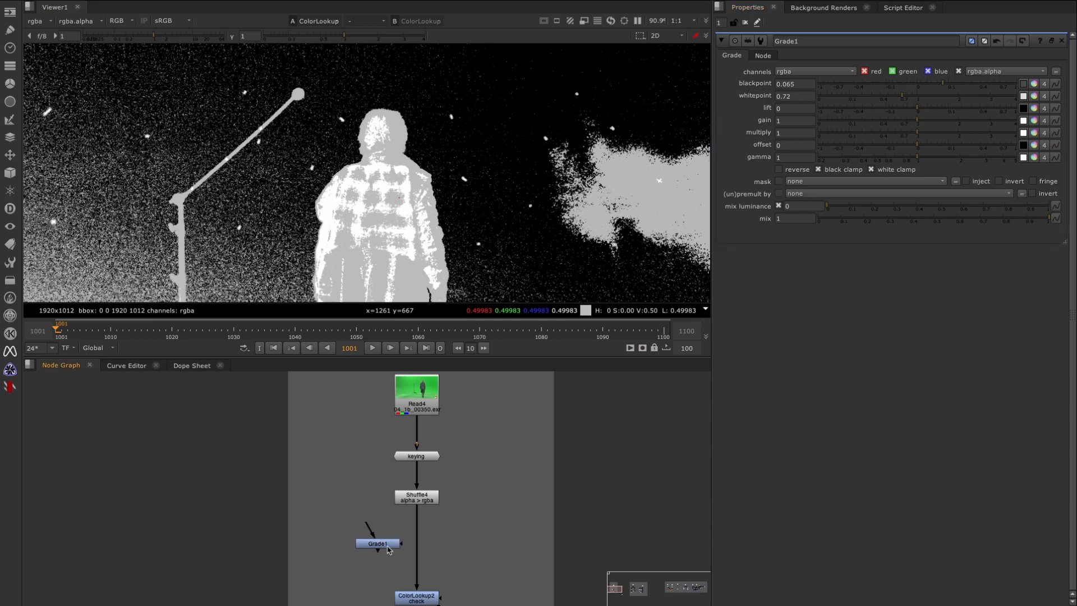
pyautogui.moveTo(384, 545); pyautogui.dragTo(423, 531)
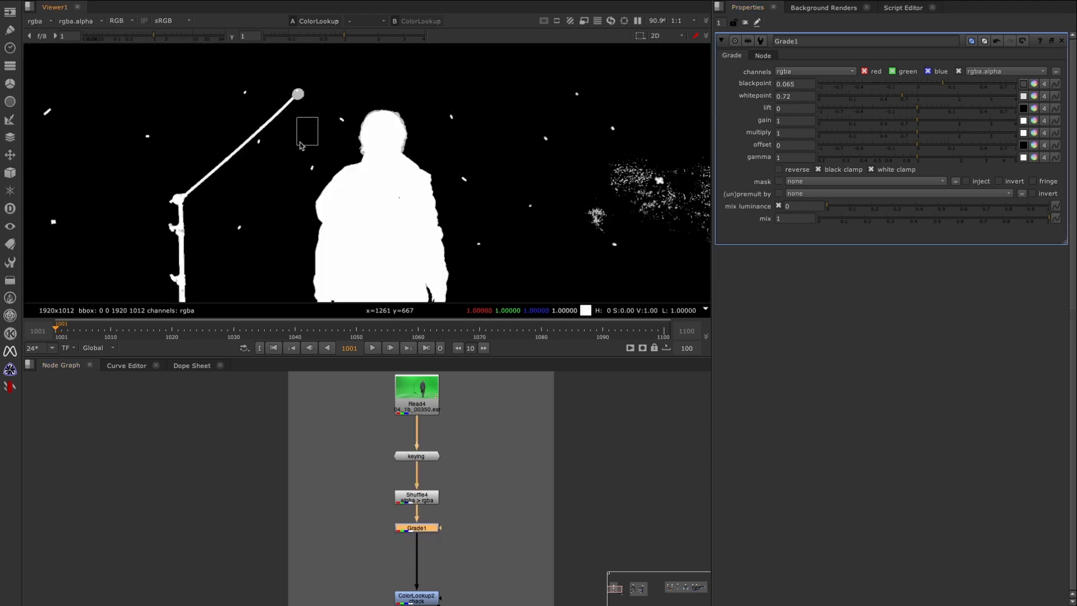
# Toggle ColorLookup2 off and on to check the graded matte, and move Grade1 midway between Shuffle4 and ColorLookup2.
pyautogui.moveTo(421, 589); pyautogui.dragTo(448, 534, button='middle')
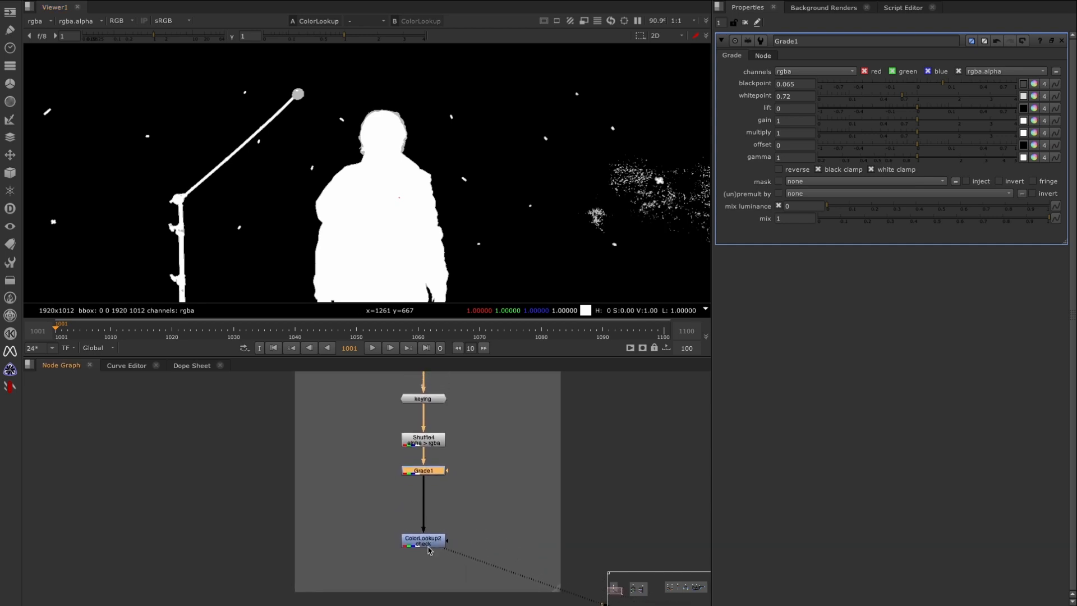
pyautogui.click(429, 547)
pyautogui.press('d')
pyautogui.press('d')
pyautogui.moveTo(424, 470); pyautogui.dragTo(423, 485)
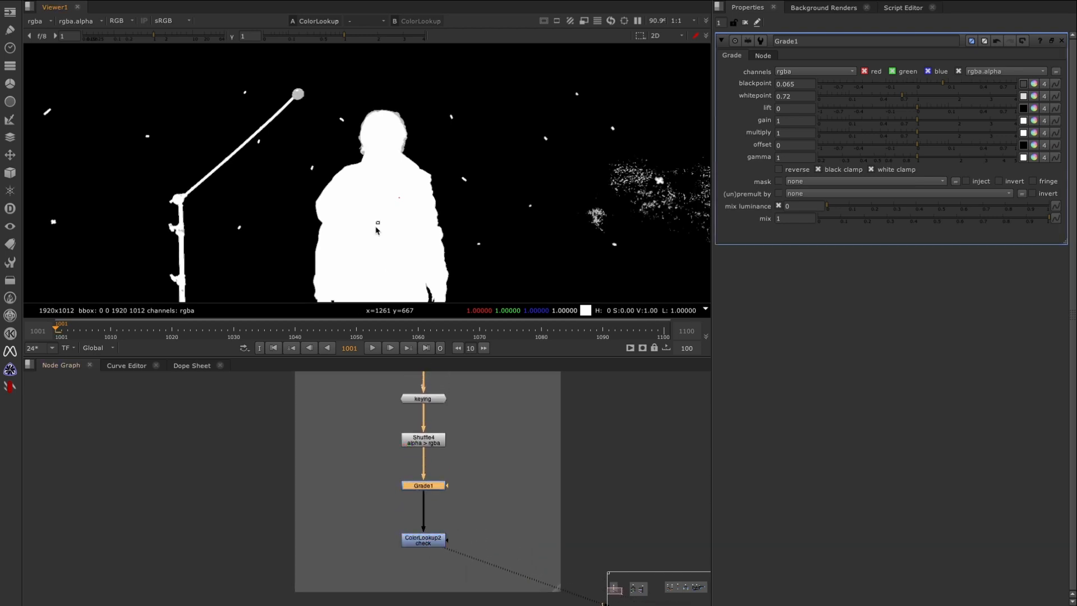
pyautogui.scroll(-2, 471, 459)
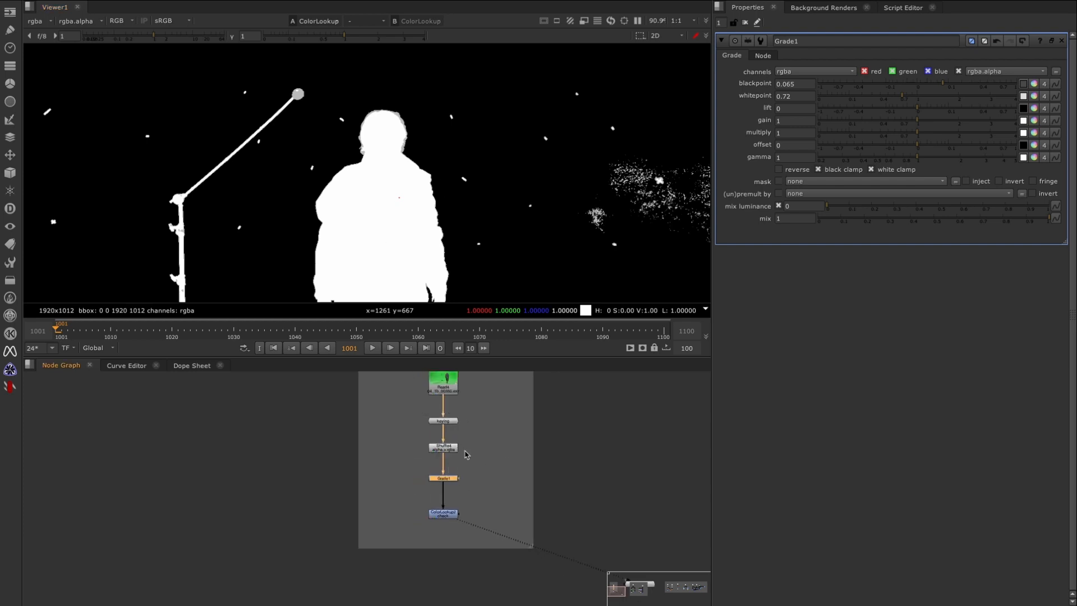
# Compare the outputs of Grade1 and the ungraded Shuffle4 with the viewer gamma raised to 2.95.
pyautogui.moveTo(466, 455); pyautogui.dragTo(453, 531, button='middle')
pyautogui.moveTo(344, 36); pyautogui.dragTo(402, 36)
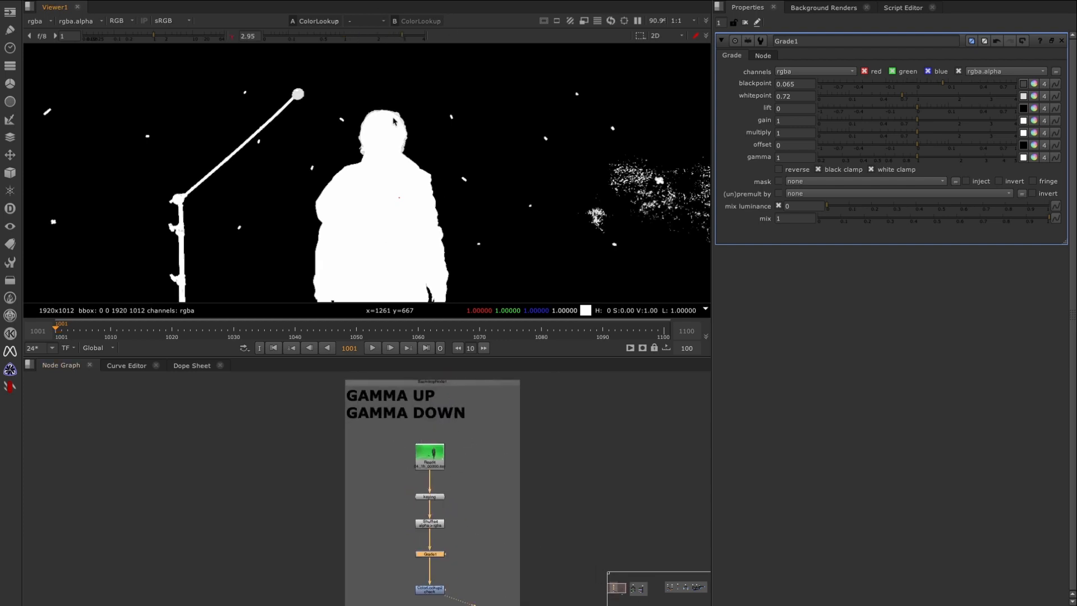
pyautogui.press('1')
pyautogui.moveTo(453, 521); pyautogui.dragTo(422, 497, button='middle')
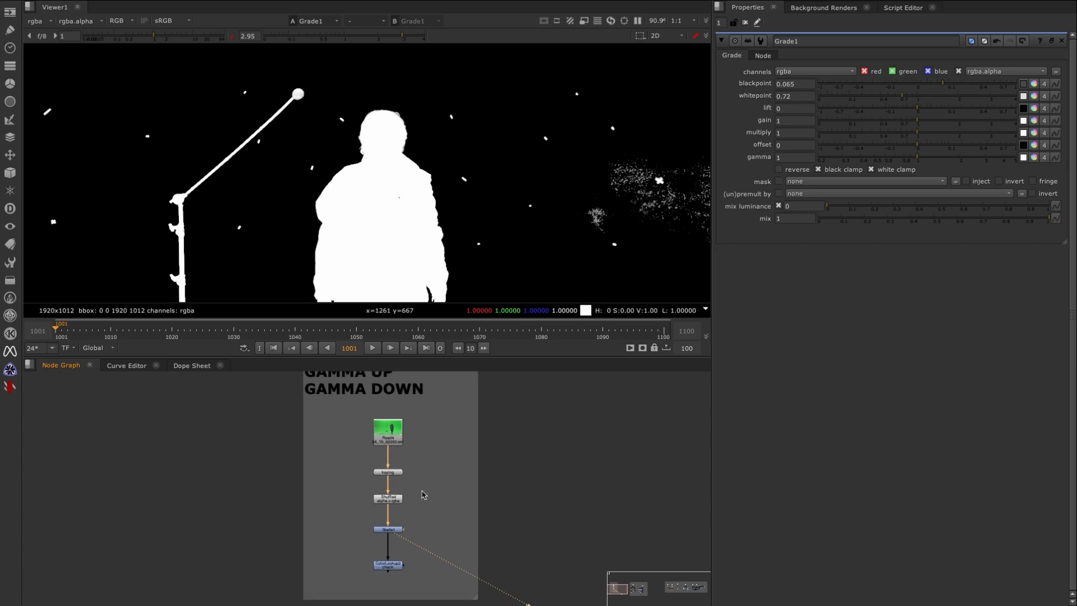
pyautogui.click(388, 498)
pyautogui.press('1')
pyautogui.moveTo(401, 36); pyautogui.dragTo(365, 48)
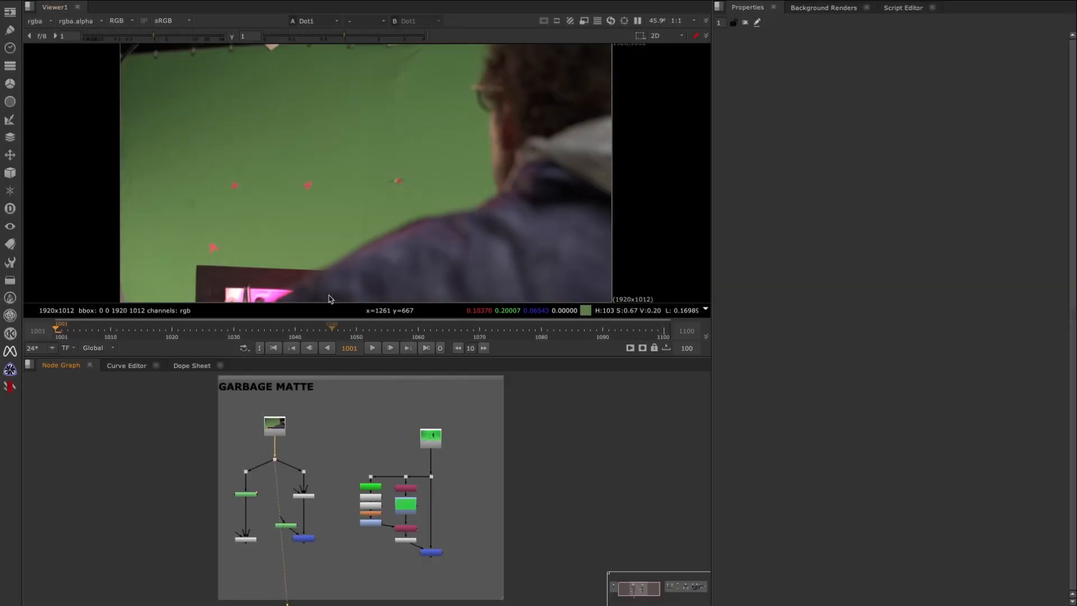
# View RotoPaint2 in the Garbage Matte section, open its properties and select the BezierCusped1 shape.
pyautogui.scroll(5, 274, 490)
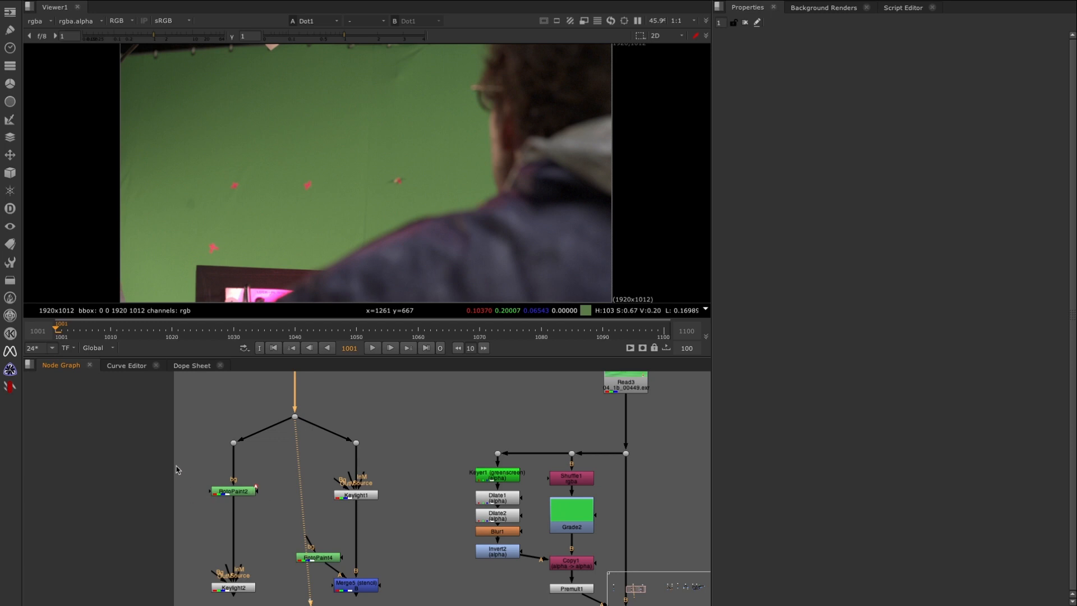
pyautogui.moveTo(176, 464); pyautogui.dragTo(286, 524)
pyautogui.press('1')
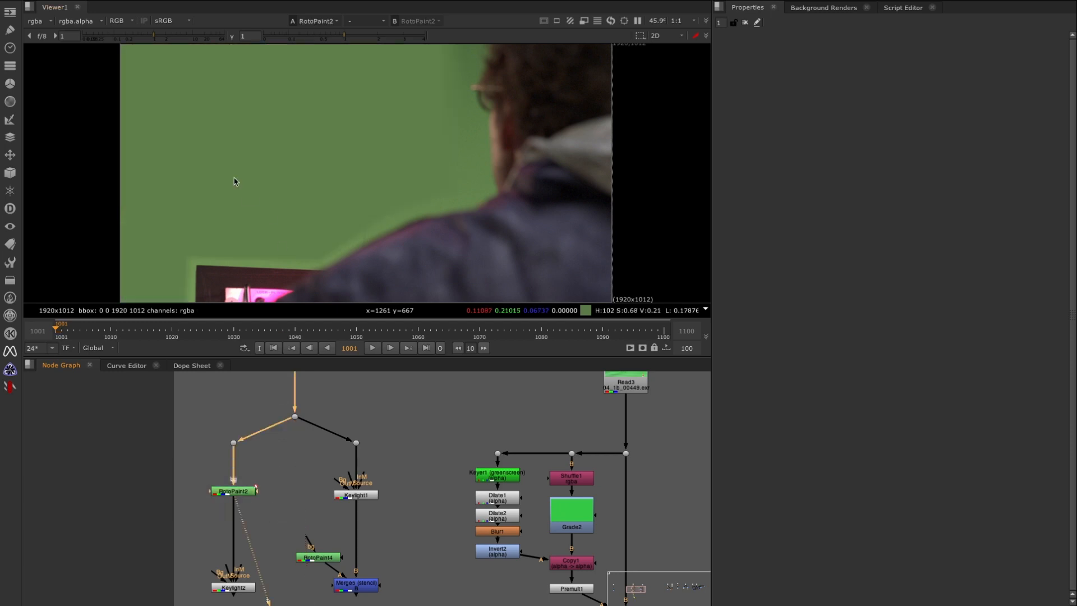
pyautogui.doubleClick(245, 490)
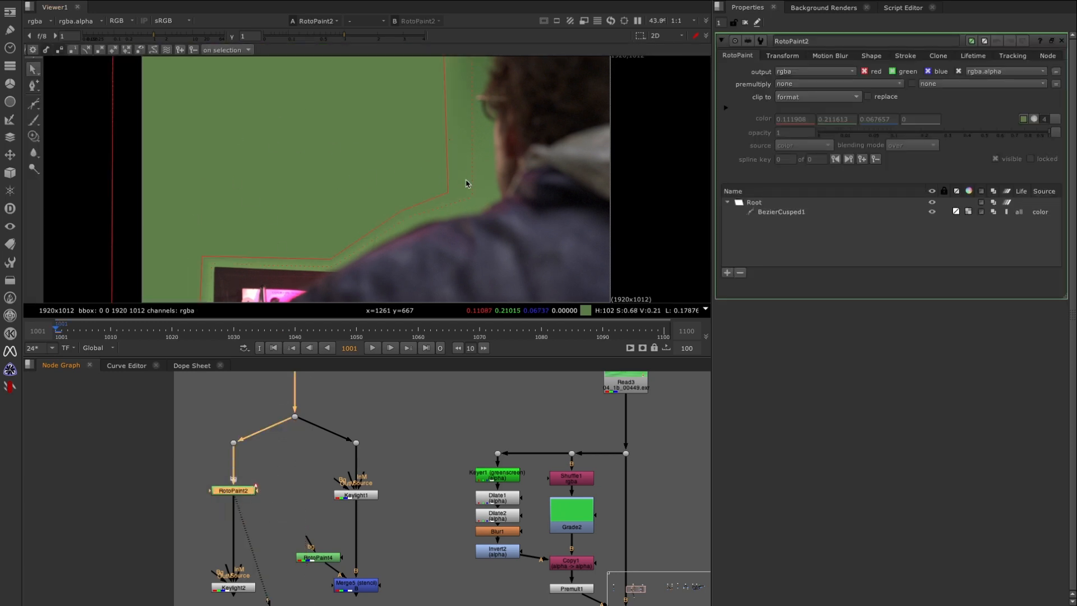
pyautogui.click(814, 213)
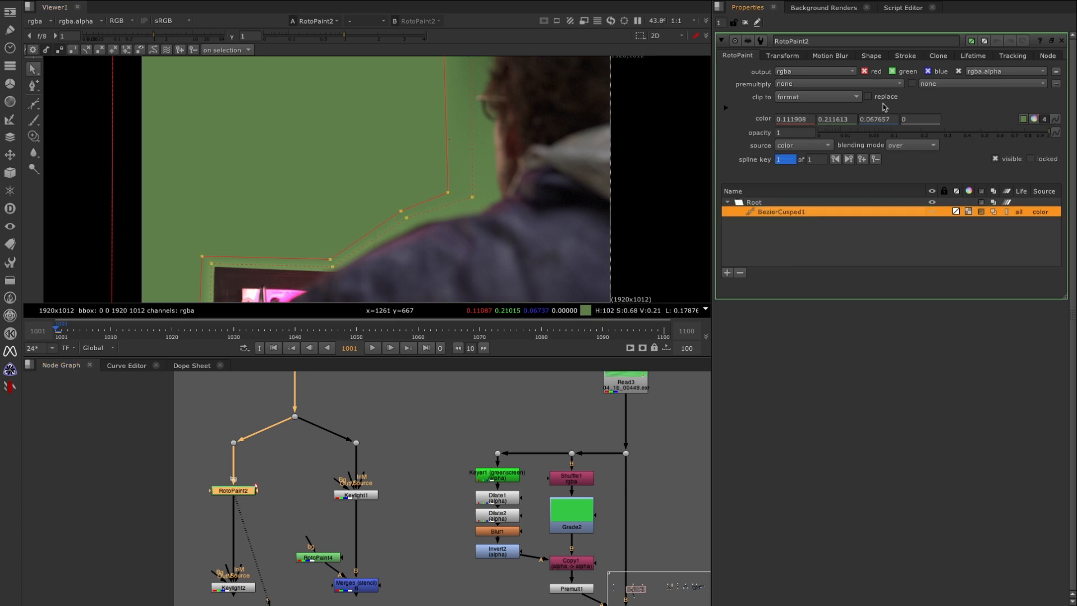
# View Keylight2's output and switch between its alpha and colour to examine the matte.
pyautogui.click(240, 589)
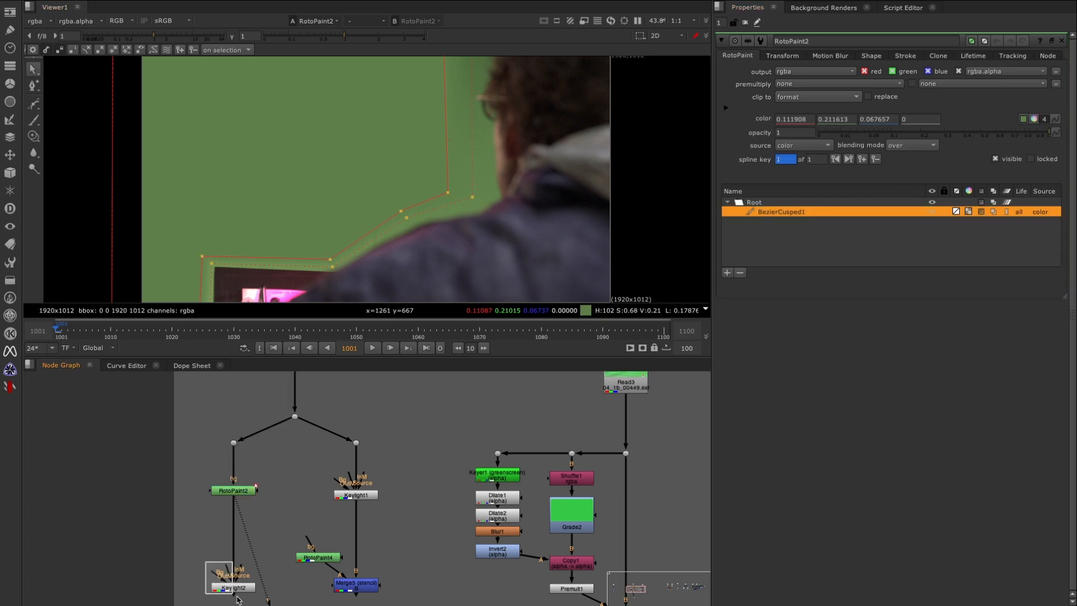
pyautogui.press('1')
pyautogui.press('a')
pyautogui.press('a')
pyautogui.press('a')
pyautogui.press('a')
pyautogui.press('a')
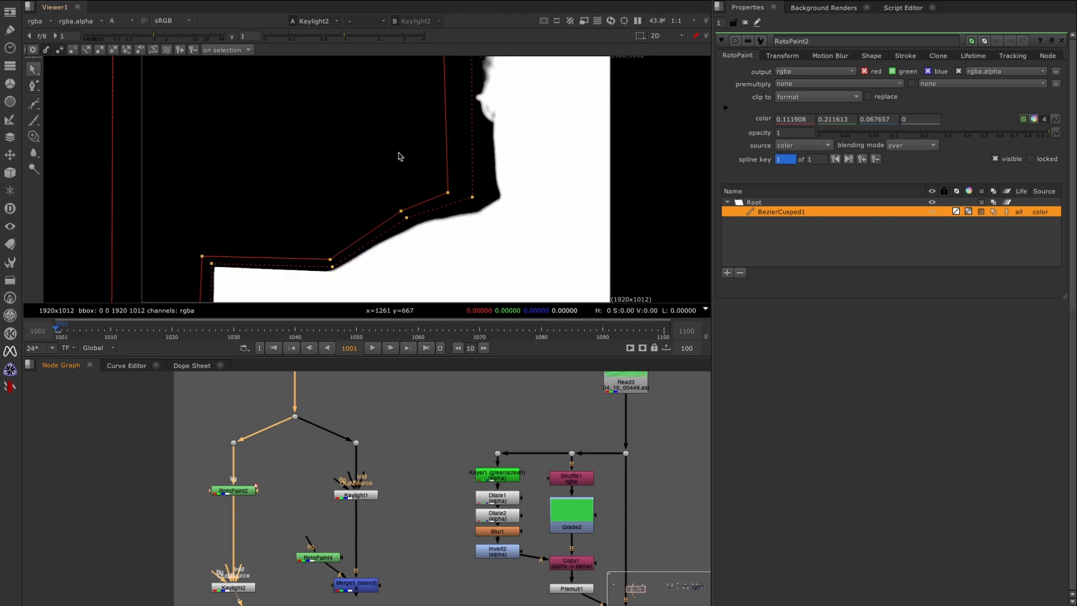
# Disable and re-enable RotoPaint2 repeatedly to compare Keylight2's matte with and without the painted clean-up.
pyautogui.click(224, 487)
pyautogui.press('d')
pyautogui.press('d')
pyautogui.press('d')
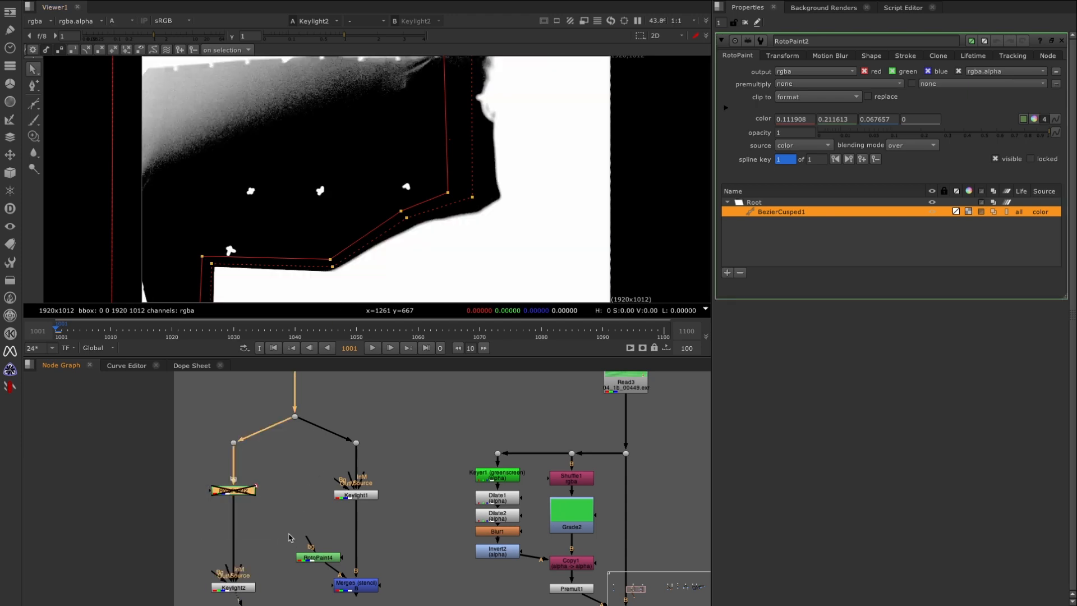
pyautogui.press('d')
pyautogui.press('d')
pyautogui.press('d')
# View the unpainted plate at the dot above Keylight1, then Keylight1's alpha matte.
pyautogui.moveTo(394, 424); pyautogui.dragTo(336, 464)
pyautogui.press('1')
pyautogui.press('a')
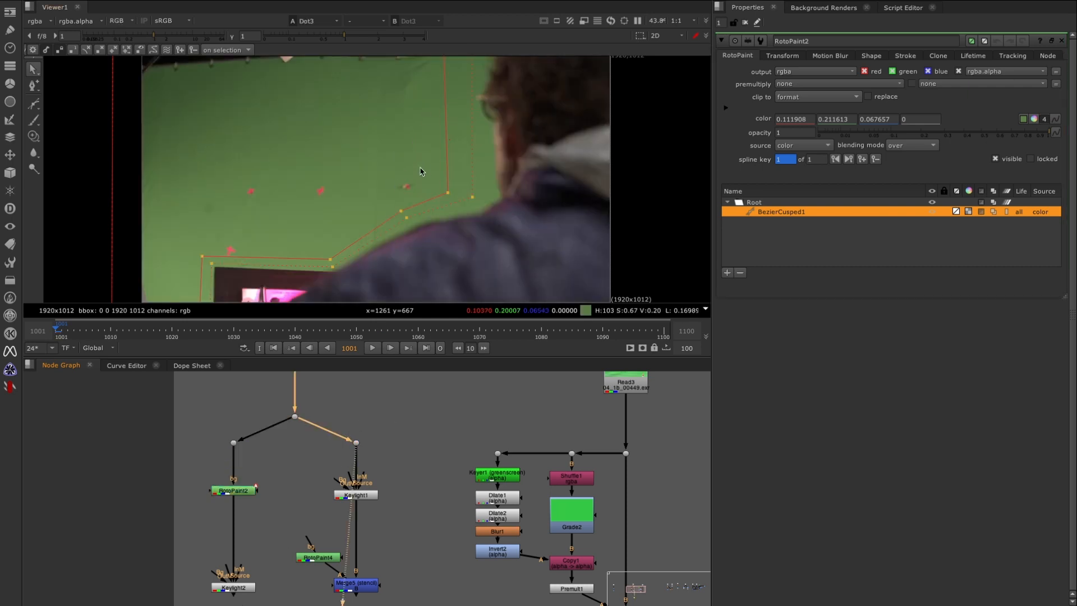
pyautogui.click(356, 495)
pyautogui.press('1')
pyautogui.press('a')
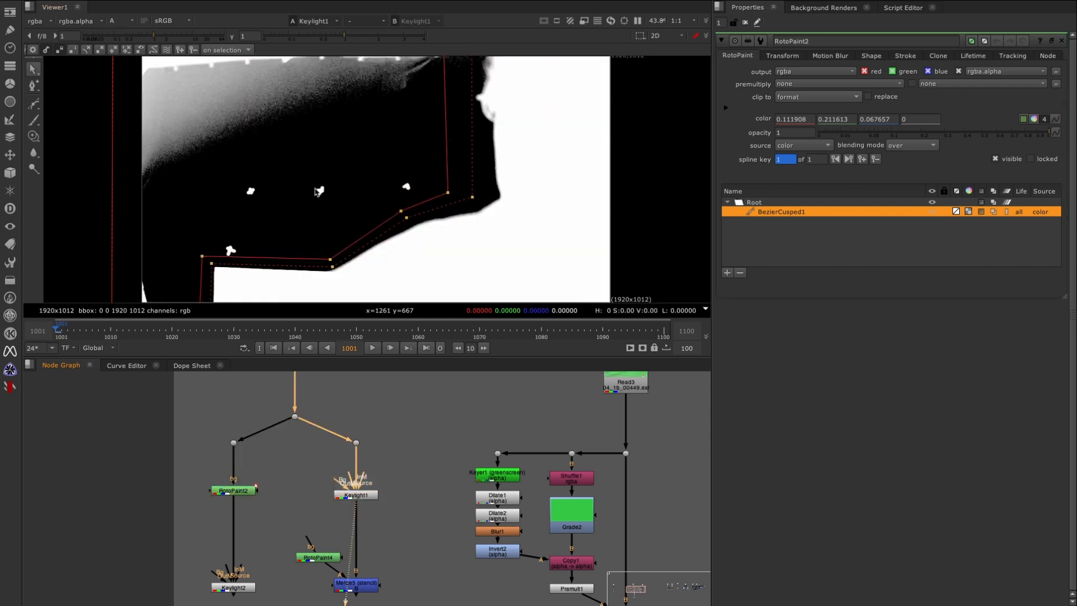
# View the alpha of the Merge5 stencil node and bring the whole frame into view.
pyautogui.click(371, 583)
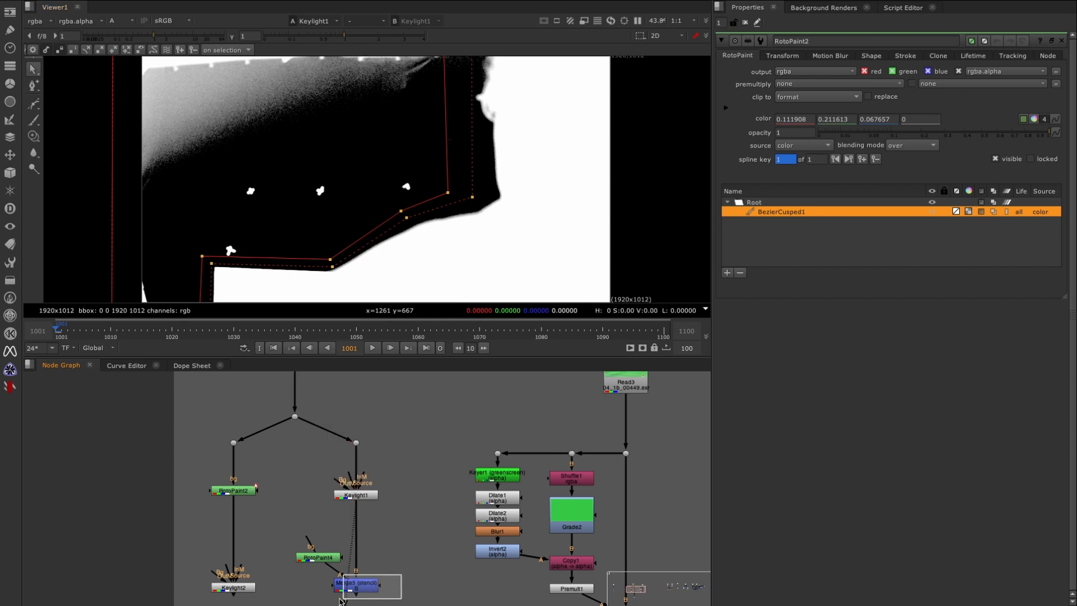
pyautogui.press('1')
pyautogui.press('a')
pyautogui.press('a')
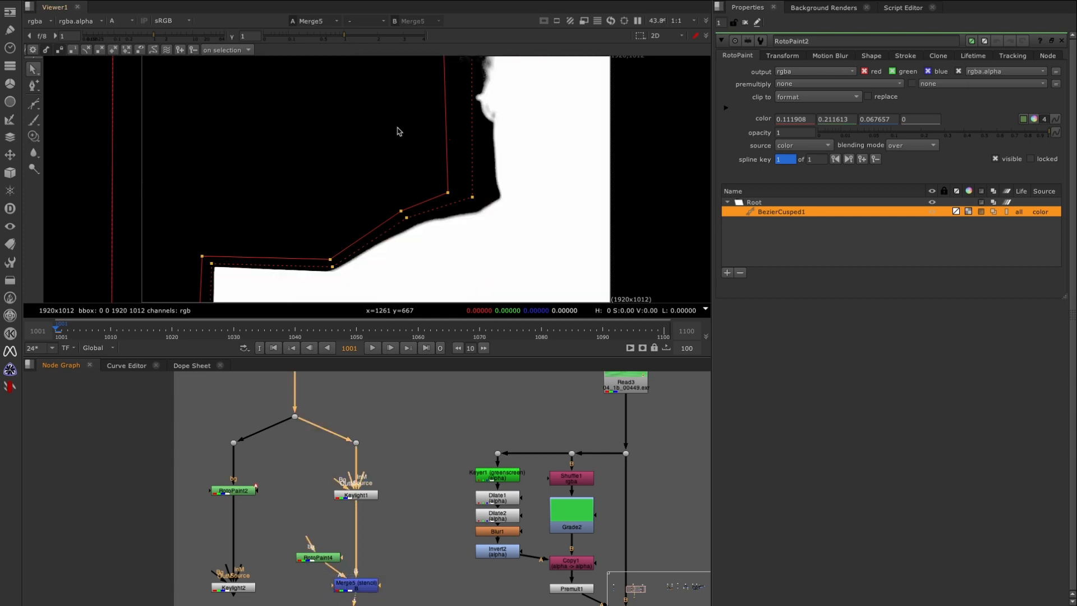
pyautogui.scroll(-2, 438, 150)
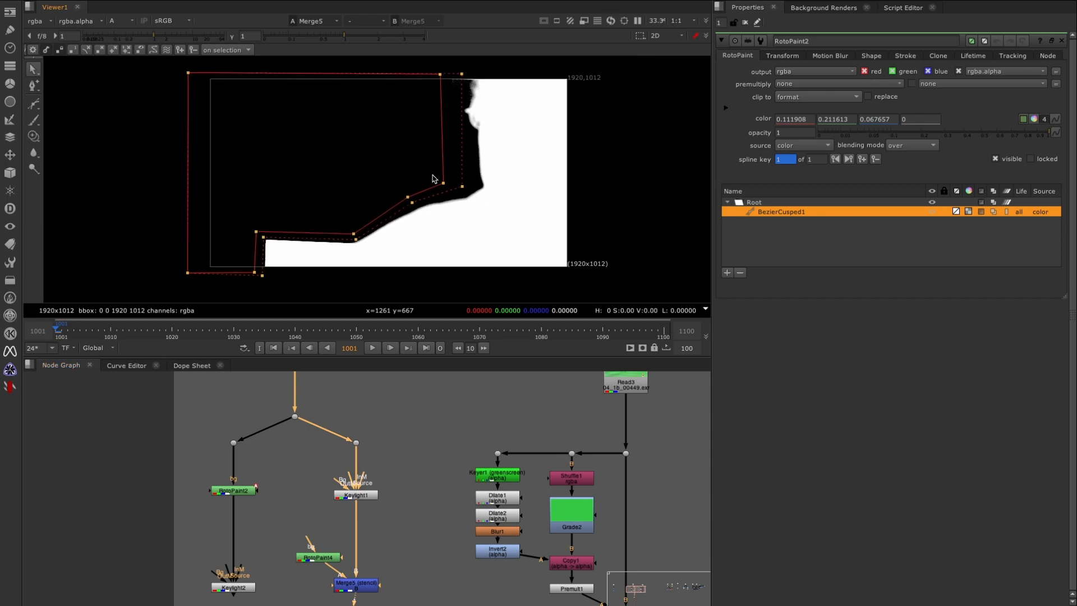
pyautogui.moveTo(434, 180); pyautogui.dragTo(431, 211, button='middle')
# Add a Multiply node below Merge5 with RotoPaint4 as its mask.
pyautogui.moveTo(382, 567); pyautogui.dragTo(380, 520, button='middle')
pyautogui.moveTo(415, 520); pyautogui.dragTo(388, 544)
pyautogui.press('Tab')
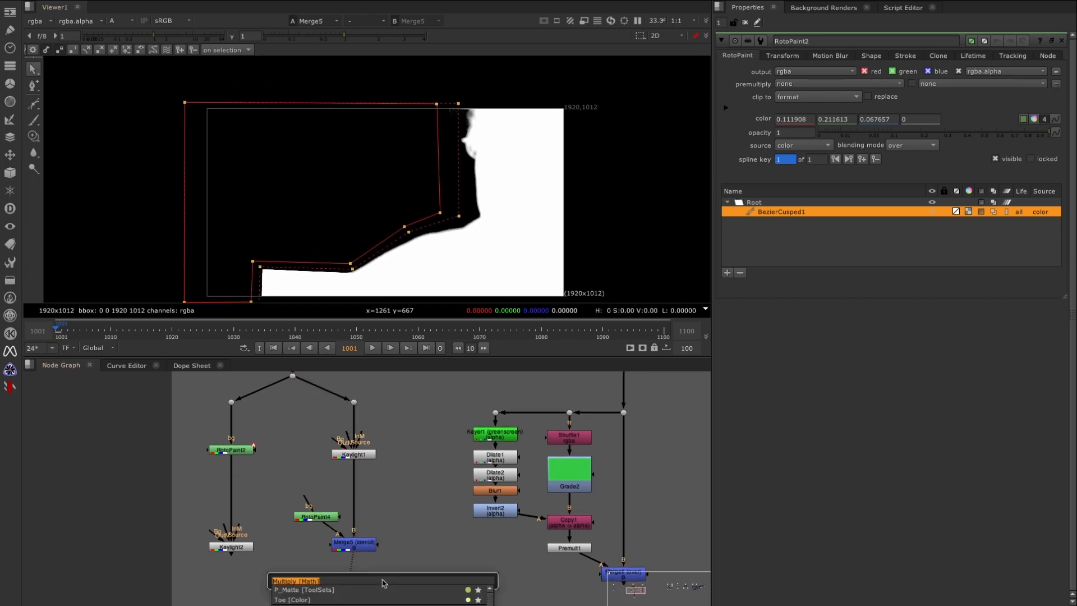
pyautogui.write('mul')
pyautogui.click(313, 600)
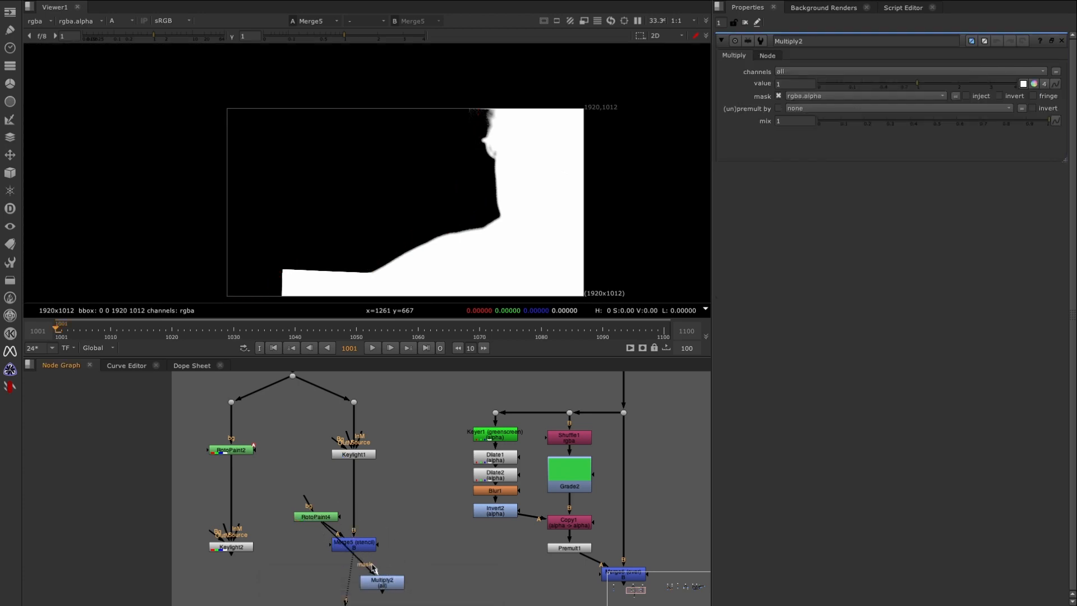
# Connect Multiply2's input to Keylight1, view the node, and set its value to 0.
pyautogui.moveTo(370, 560); pyautogui.dragTo(359, 454)
pyautogui.moveTo(382, 583); pyautogui.dragTo(400, 549)
pyautogui.press('1')
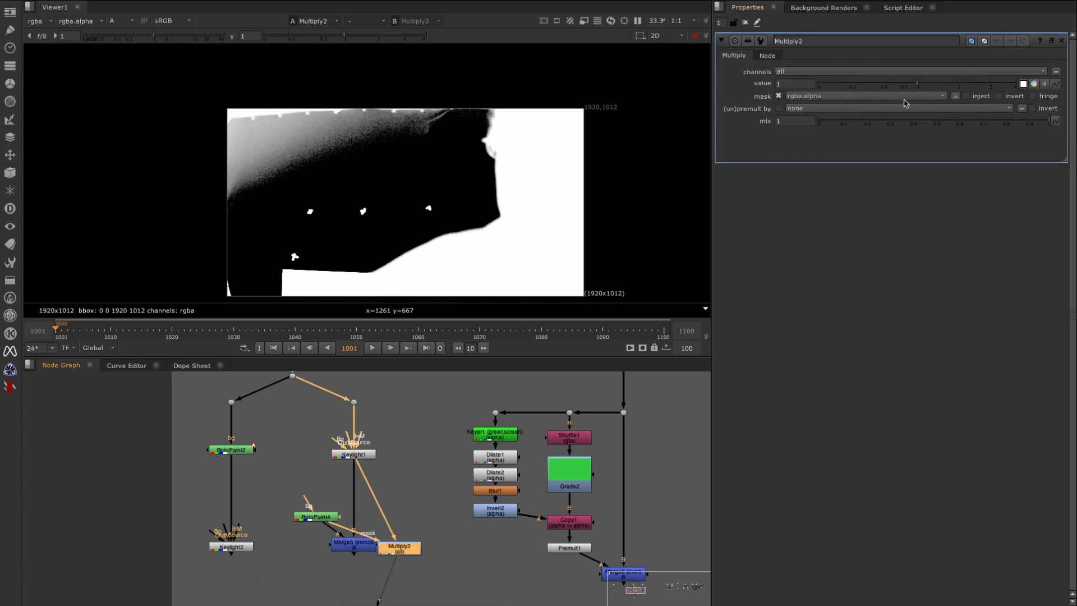
pyautogui.moveTo(851, 91); pyautogui.dragTo(797, 95)
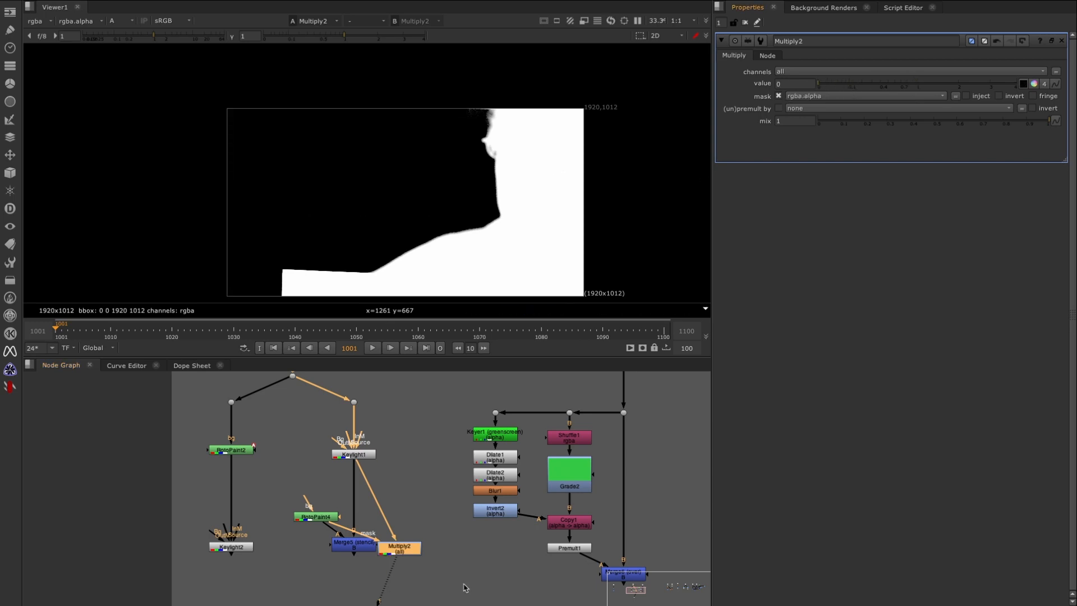
pyautogui.moveTo(411, 551); pyautogui.dragTo(423, 542)
# View Merge5 and switch between colour and alpha to examine the stencilled result.
pyautogui.click(355, 545)
pyautogui.press('1')
pyautogui.press('a')
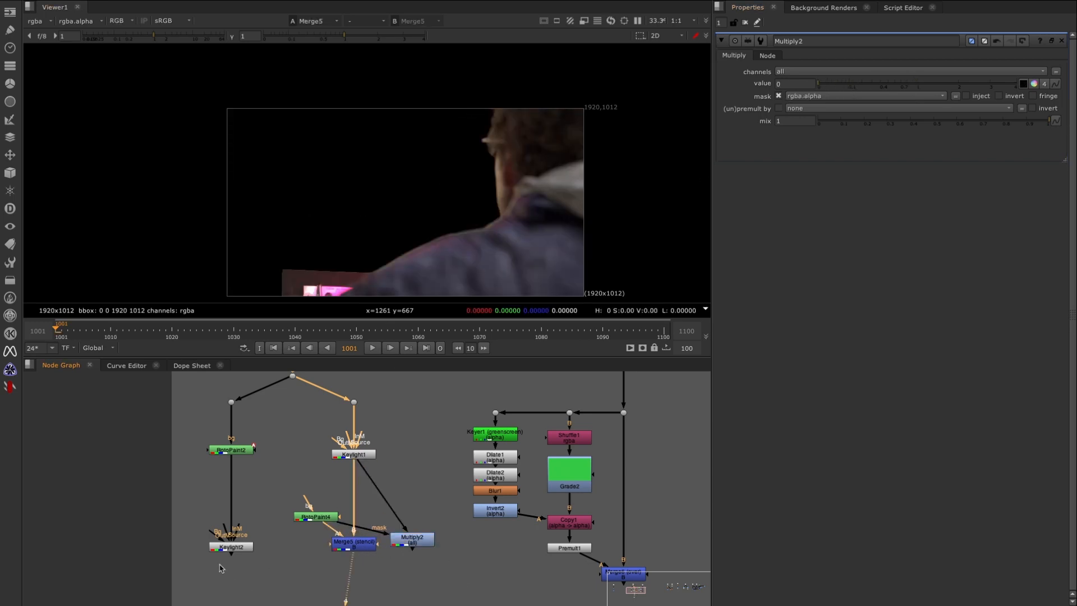
pyautogui.moveTo(185, 524); pyautogui.dragTo(276, 586)
pyautogui.click(353, 543)
pyautogui.press('a')
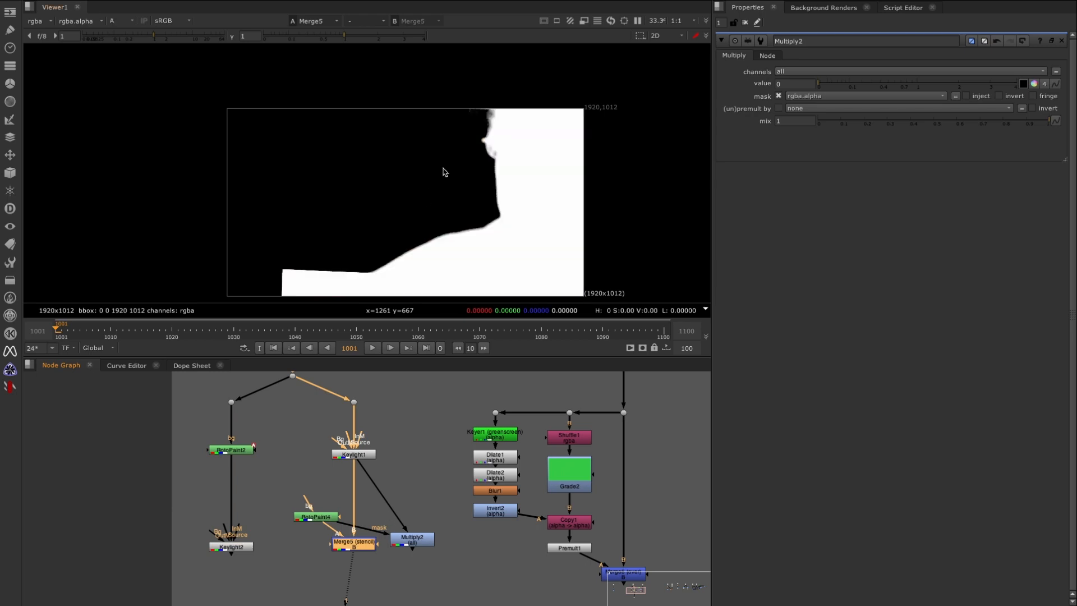
pyautogui.press('a')
pyautogui.press('a')
pyautogui.press('a')
# View the green-screen plate at the corner dot below Read3.
pyautogui.moveTo(392, 489); pyautogui.dragTo(259, 527, button='middle')
pyautogui.scroll(-1, 259, 527)
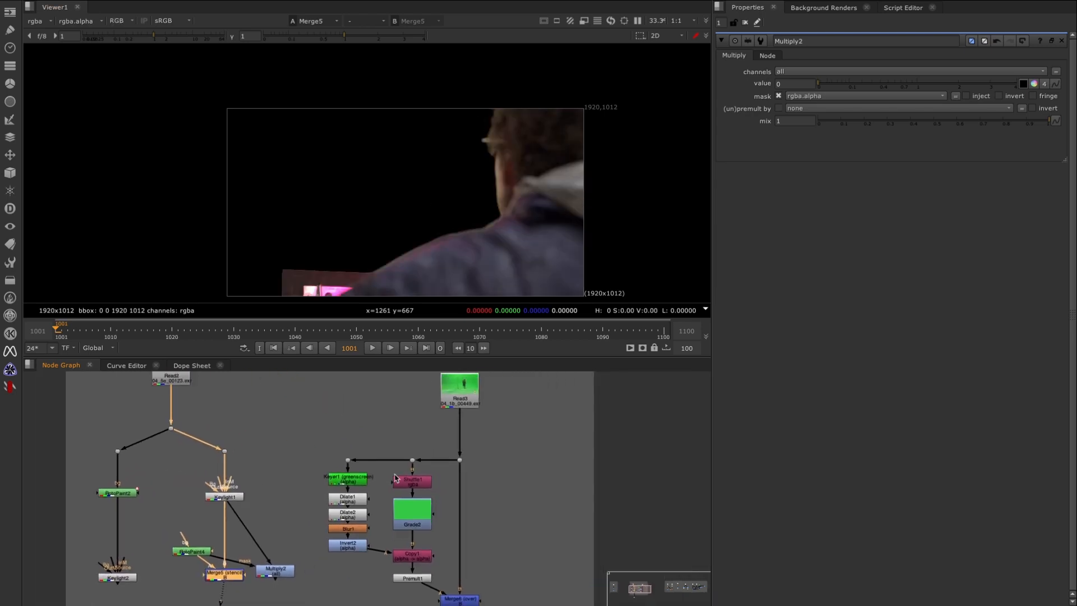
pyautogui.moveTo(395, 478); pyautogui.dragTo(365, 494, button='middle')
pyautogui.moveTo(421, 433); pyautogui.dragTo(461, 510)
pyautogui.press('1')
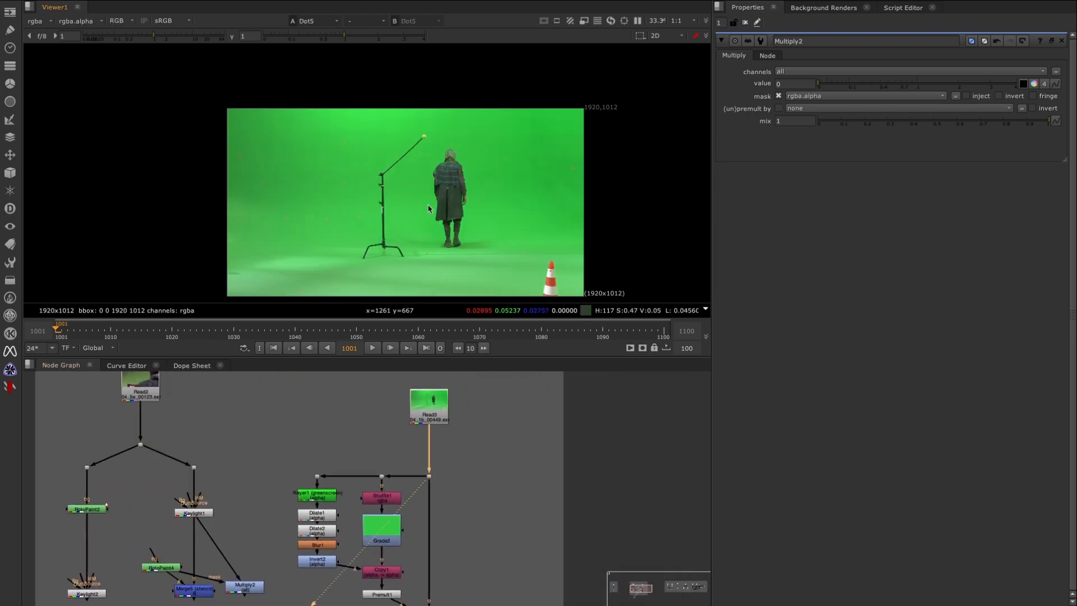
pyautogui.moveTo(428, 208); pyautogui.dragTo(406, 169, button='middle')
# View the Keyer1 node's alpha to examine the rough greenscreen matte.
pyautogui.scroll(2, 373, 502)
pyautogui.click(301, 496)
pyautogui.press('1')
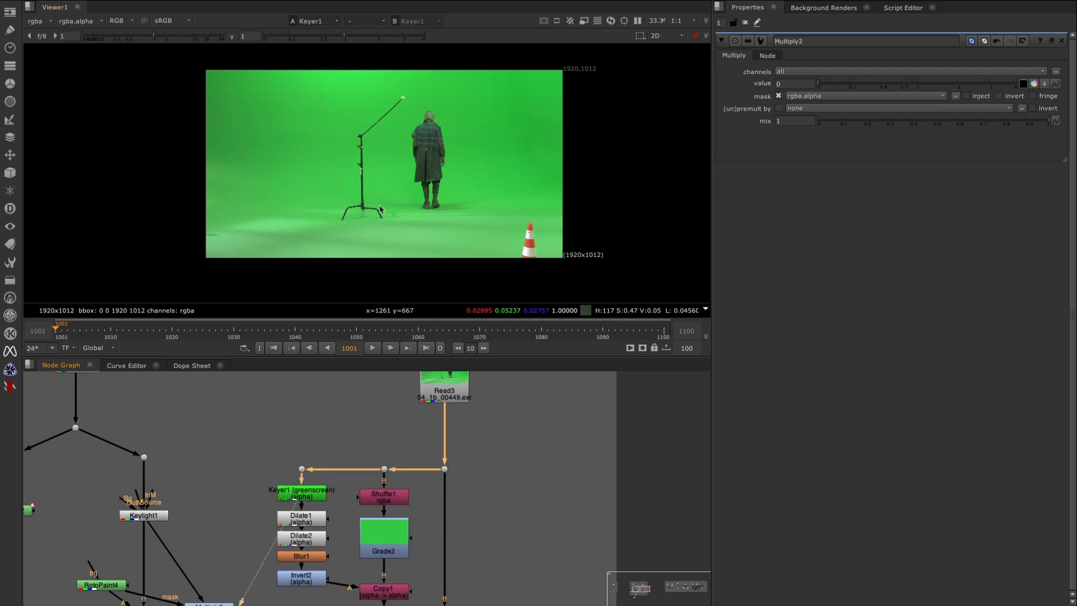
pyautogui.press('a')
# View Dilate2's output to examine the expanded matte around the actor.
pyautogui.moveTo(308, 528); pyautogui.dragTo(311, 487, button='middle')
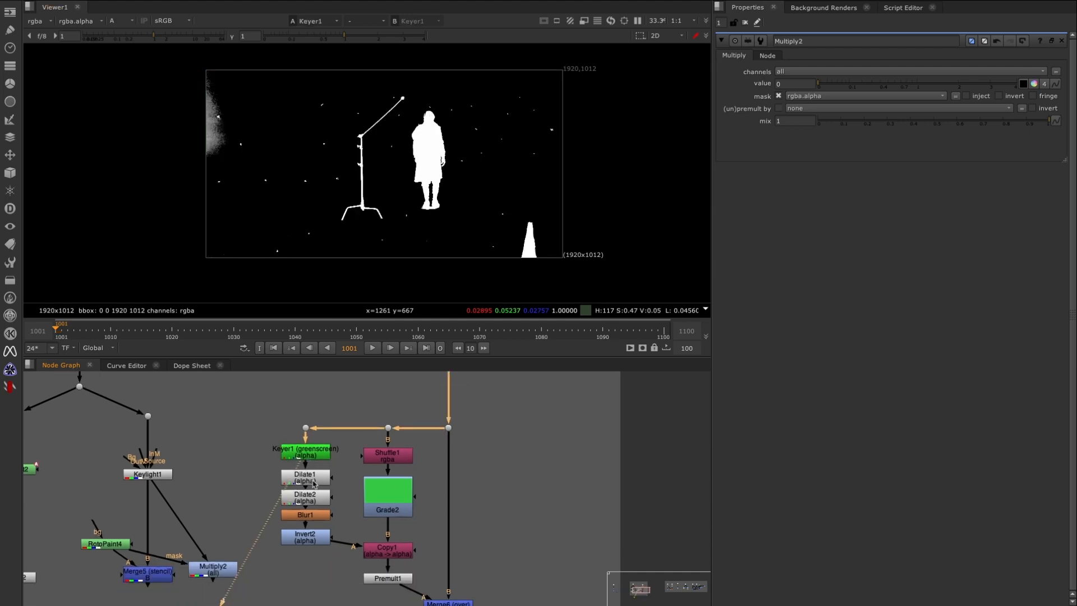
pyautogui.click(306, 498)
pyautogui.press('1')
pyautogui.scroll(2, 389, 124)
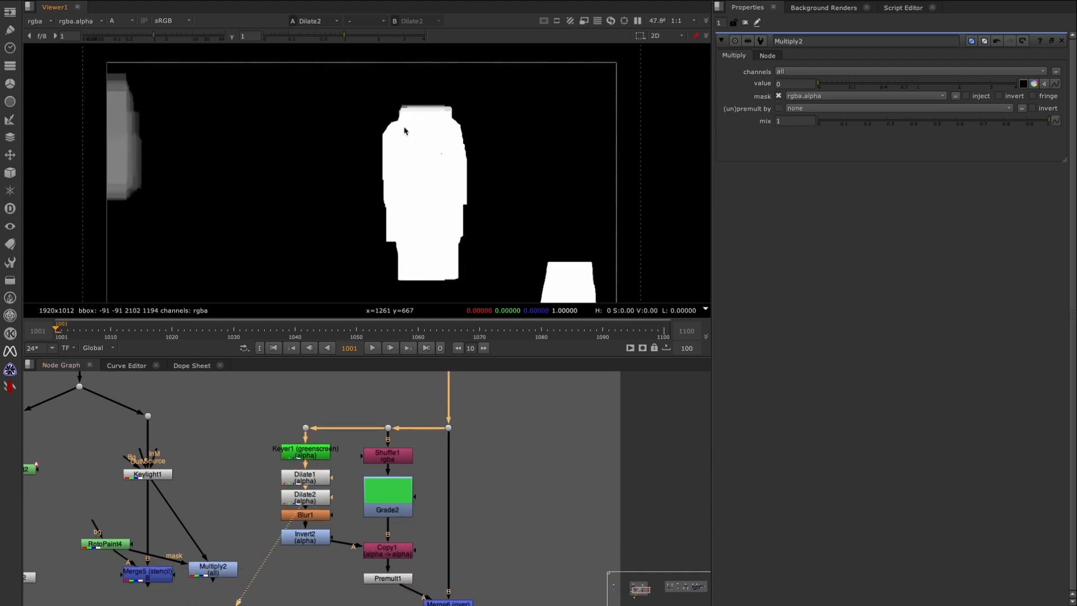
pyautogui.moveTo(434, 264); pyautogui.dragTo(426, 236, button='middle')
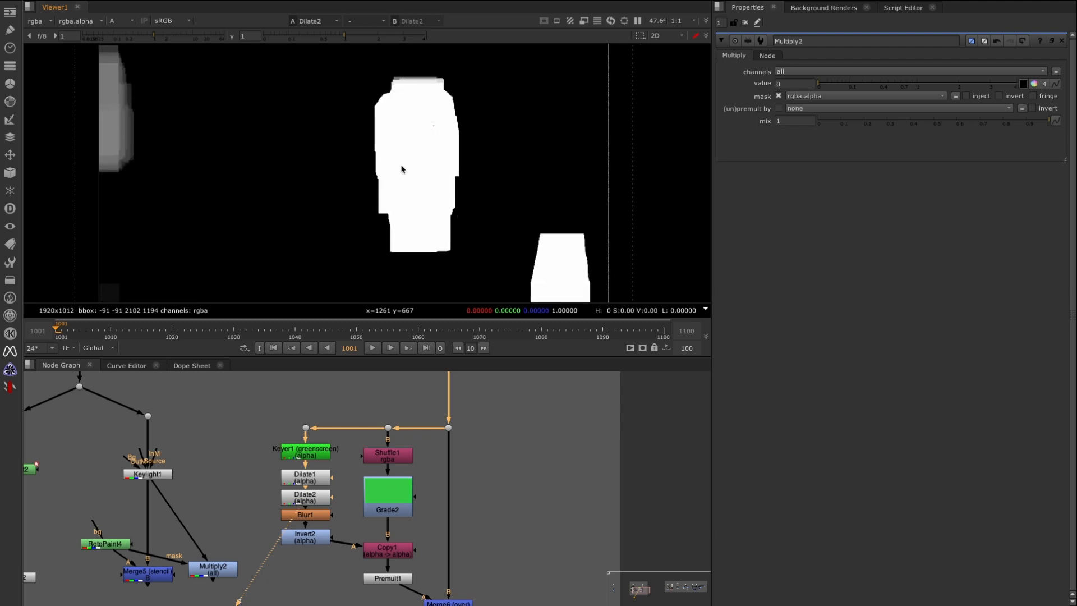
# View the softened matte at Blur1, then the inverted matte at Invert2.
pyautogui.click(313, 515)
pyautogui.press('1')
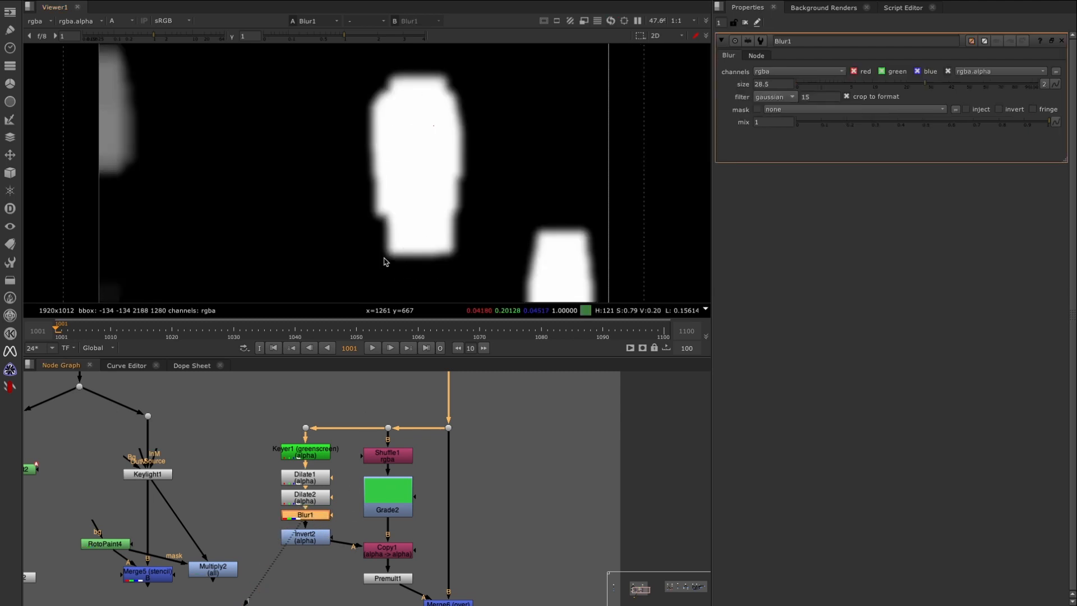
pyautogui.click(312, 534)
pyautogui.press('1')
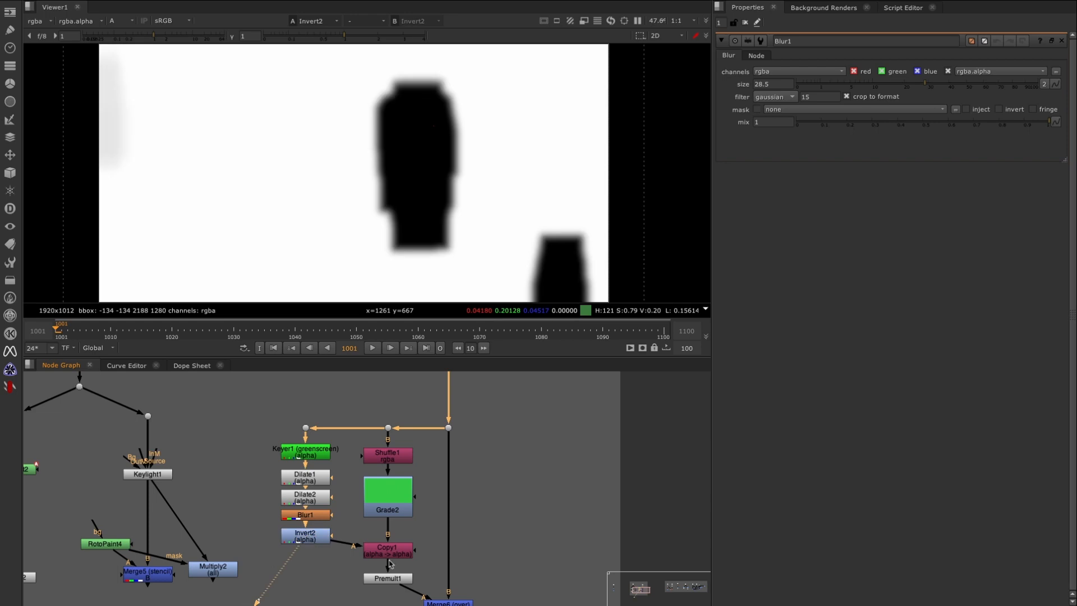
# View Copy1's output in colour and select the Grade2 node that supplies the flat green.
pyautogui.click(391, 552)
pyautogui.press('1')
pyautogui.press('a')
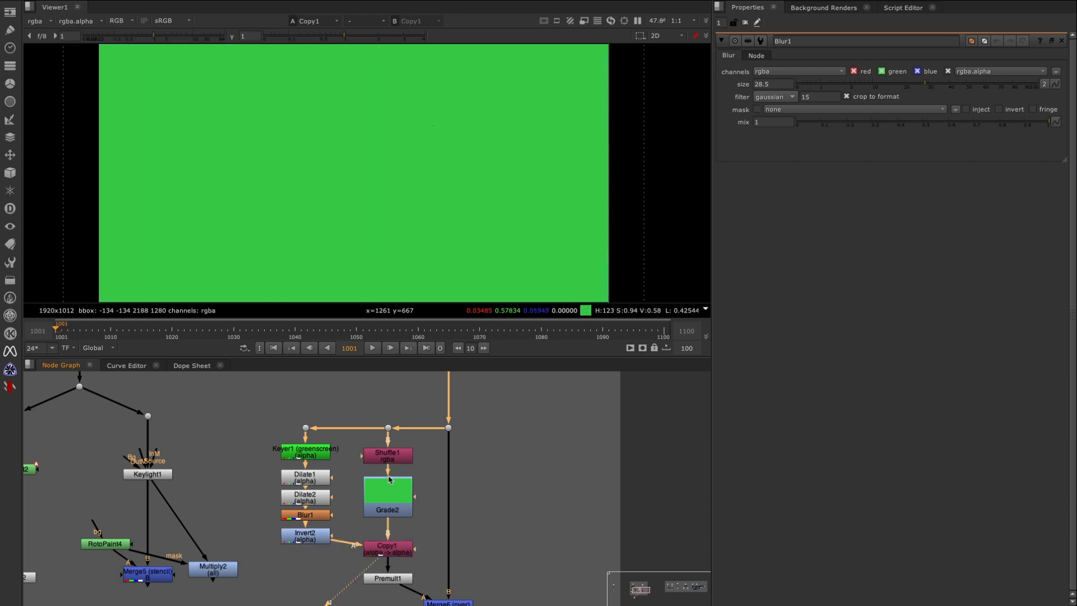
pyautogui.click(394, 504)
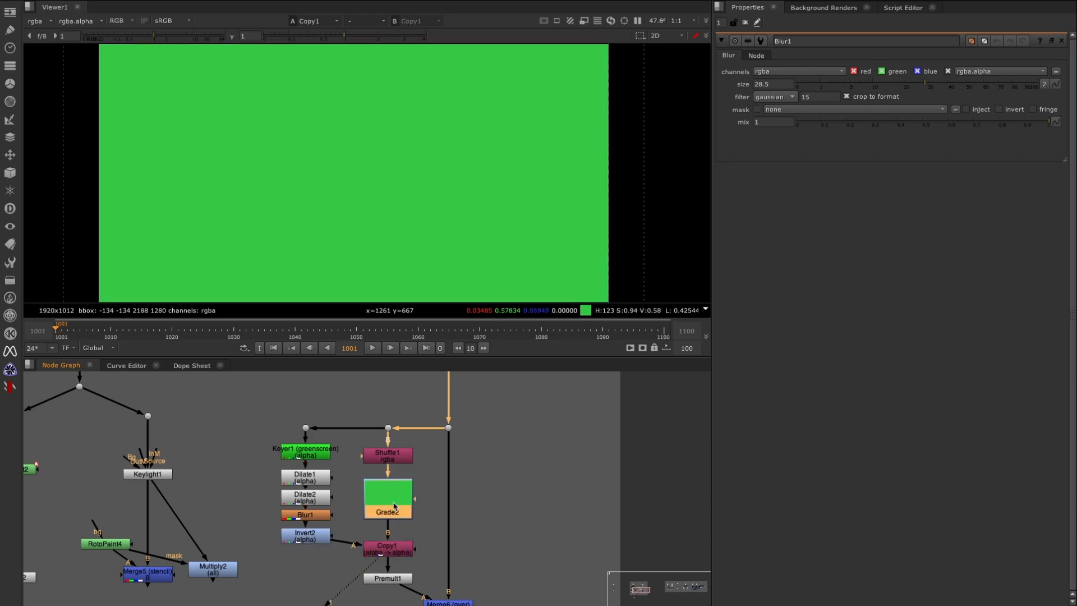
# Return the viewer to the original Read3 plate for comparison with the flat green.
pyautogui.scroll(-3, 477, 482)
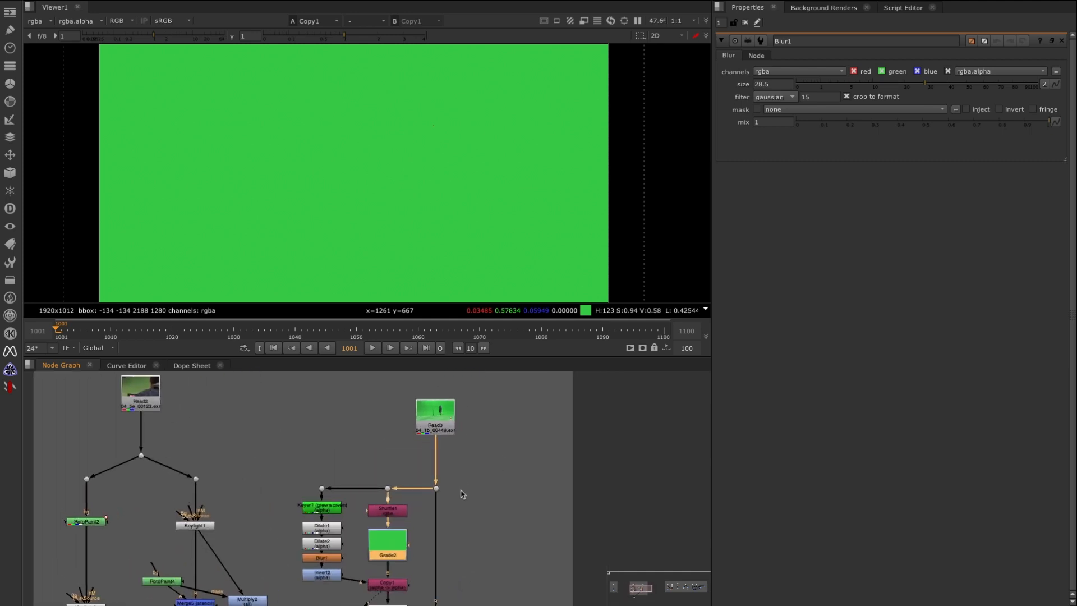
pyautogui.moveTo(452, 536); pyautogui.dragTo(449, 509, button='middle')
pyautogui.click(433, 460)
pyautogui.press('1')
# Add a Constant node beside the Read3 branch and set its color to 0.85.
pyautogui.click(495, 452)
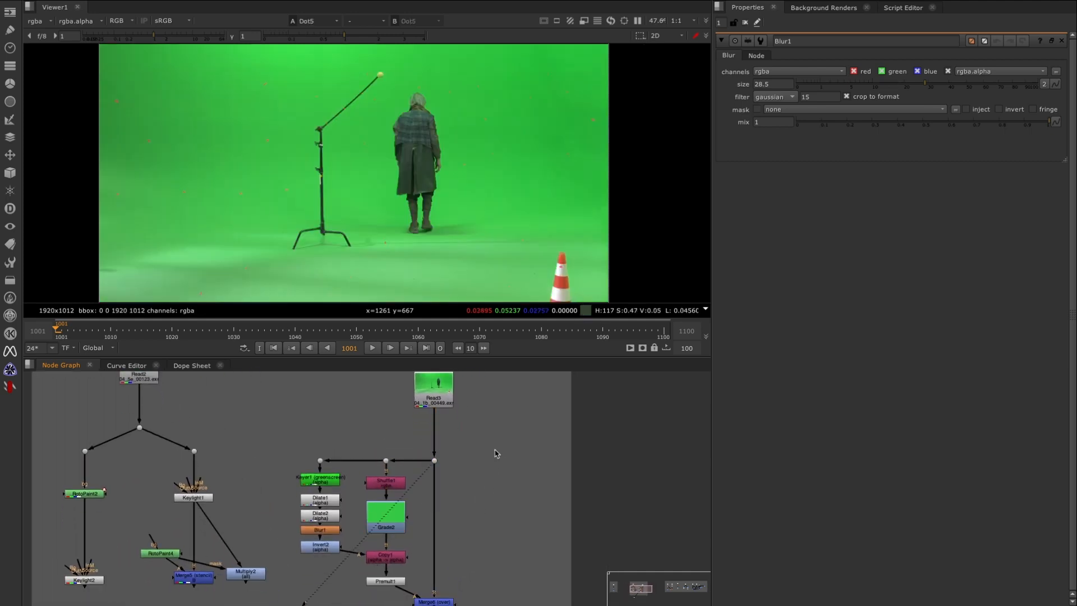
pyautogui.press('Tab')
pyautogui.press('Return')
pyautogui.moveTo(493, 465); pyautogui.dragTo(500, 455)
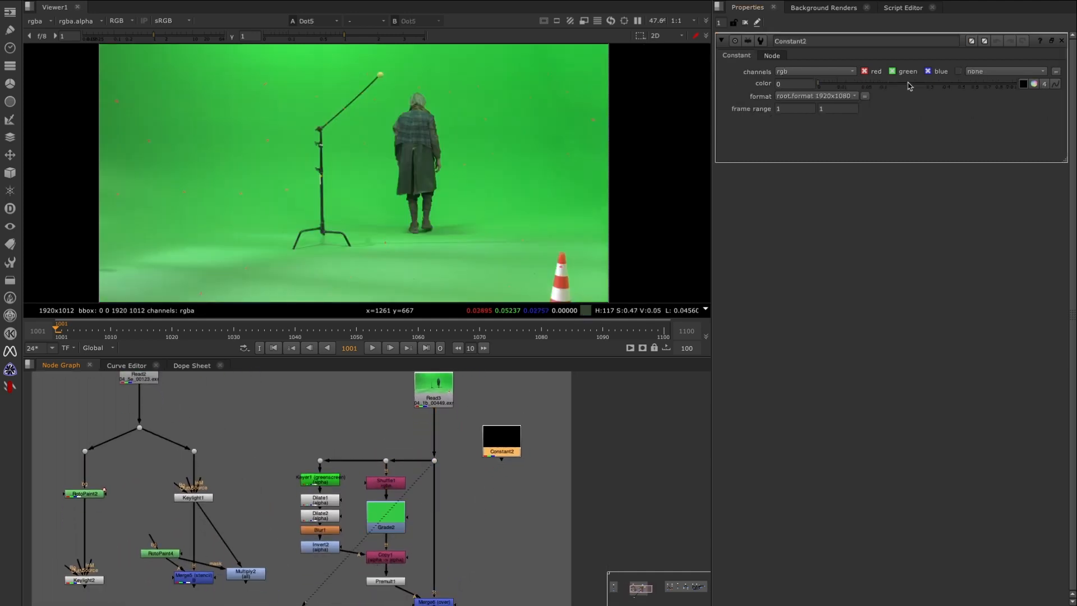
pyautogui.moveTo(908, 85); pyautogui.dragTo(1001, 85)
pyautogui.moveTo(506, 437); pyautogui.dragTo(511, 445)
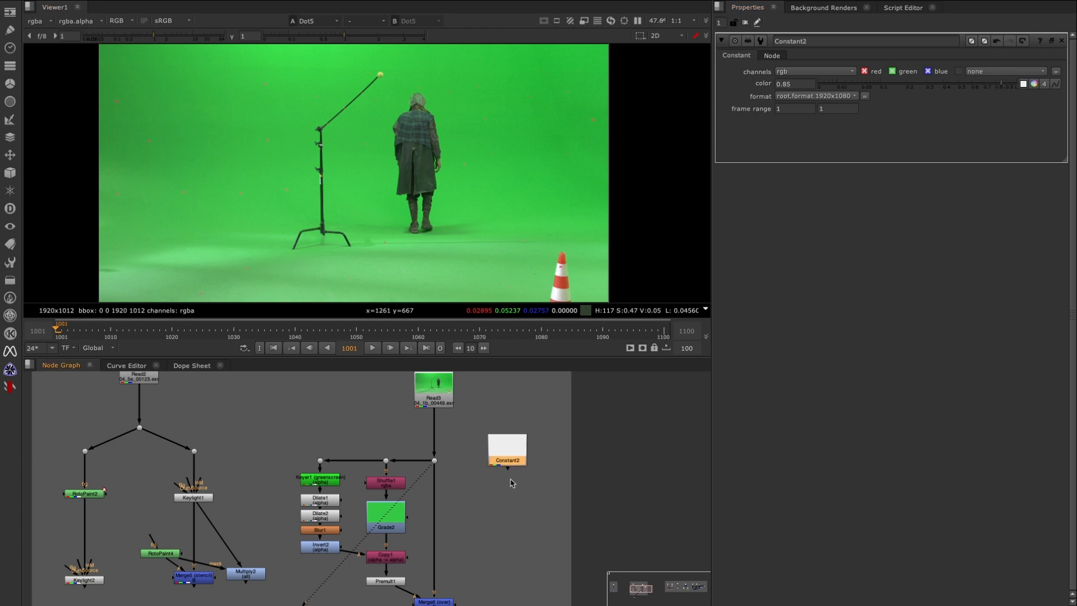
# Shift Read3 slightly lower and delete the Constant node beside its branch.
pyautogui.moveTo(440, 391); pyautogui.dragTo(441, 425)
pyautogui.moveTo(499, 461); pyautogui.dragTo(514, 441)
pyautogui.click(622, 463)
pyautogui.press('Delete')
# View Shuffle1's output, then Grade2's, opening each node's properties.
pyautogui.doubleClick(395, 484)
pyautogui.press('1')
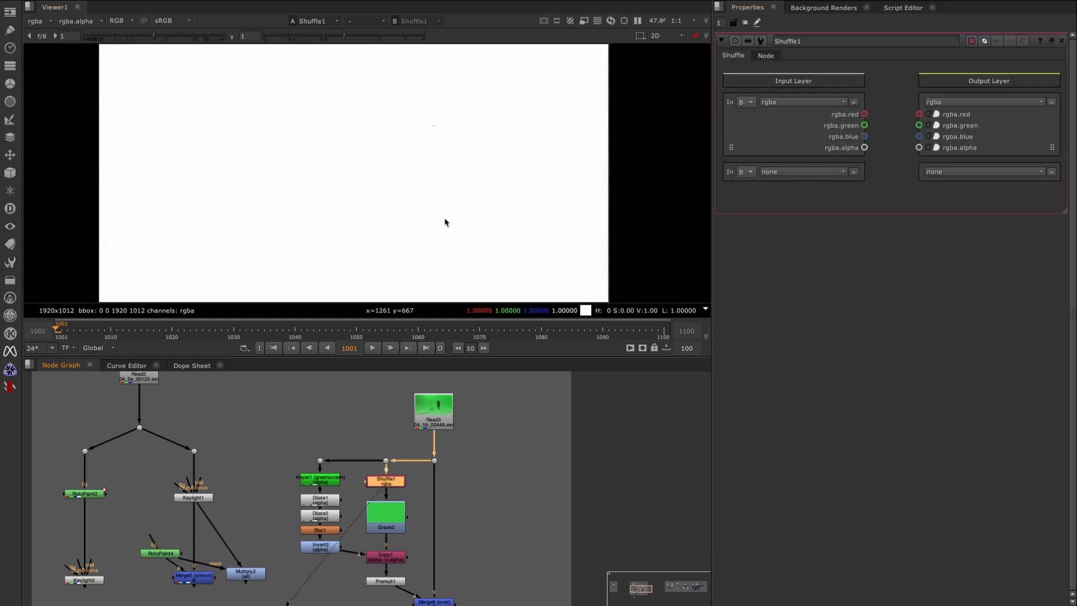
pyautogui.scroll(-1, 445, 222)
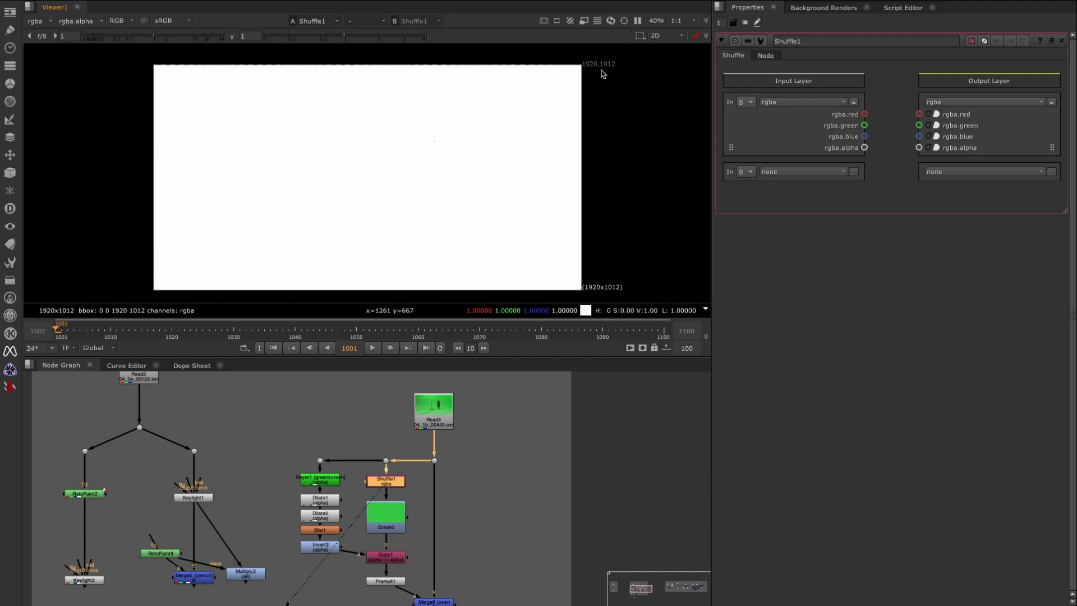
pyautogui.doubleClick(386, 519)
pyautogui.press('1')
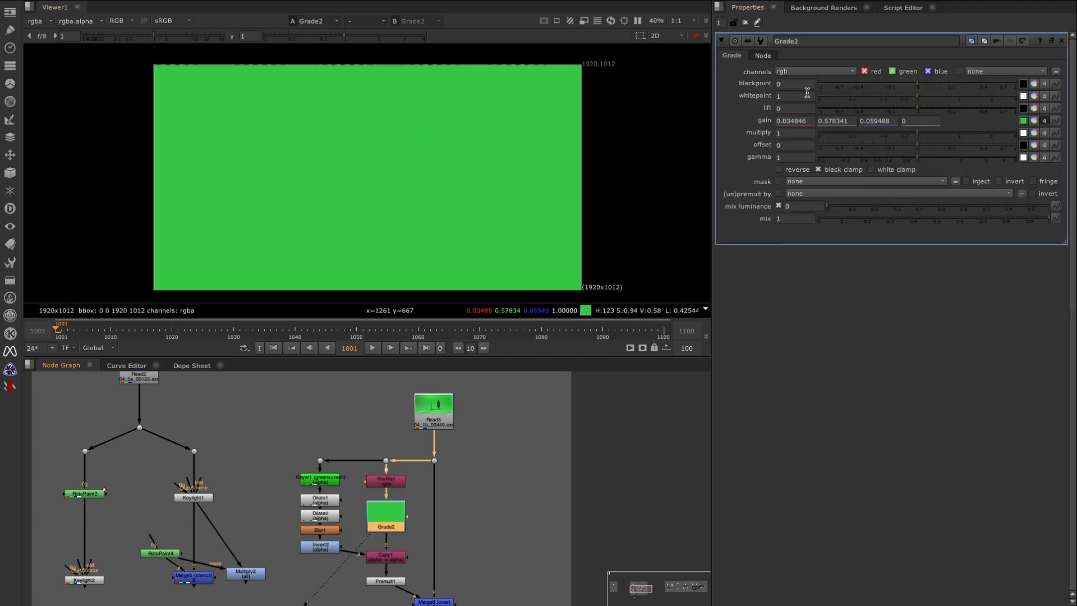
# View the unprocessed Read3 plate and sample a green-screen area beside the actor's legs into Grade2's gain.
pyautogui.moveTo(794, 94); pyautogui.dragTo(770, 93)
pyautogui.moveTo(419, 432); pyautogui.dragTo(473, 508)
pyautogui.press('1')
pyautogui.click(1028, 120)
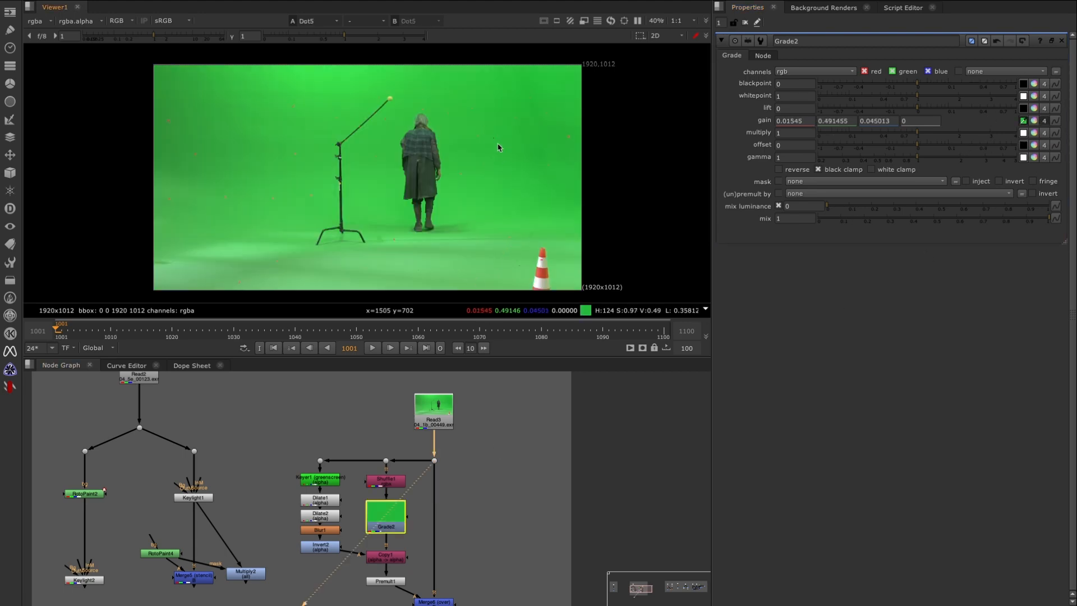
pyautogui.moveTo(497, 149)
pyautogui.keyDown('ctrl'); pyautogui.mouseDown()
pyautogui.moveTo(514, 180)
pyautogui.moveTo(493, 201)
pyautogui.moveTo(479, 197)
pyautogui.moveTo(508, 209)
pyautogui.mouseUp(); pyautogui.keyUp('ctrl')
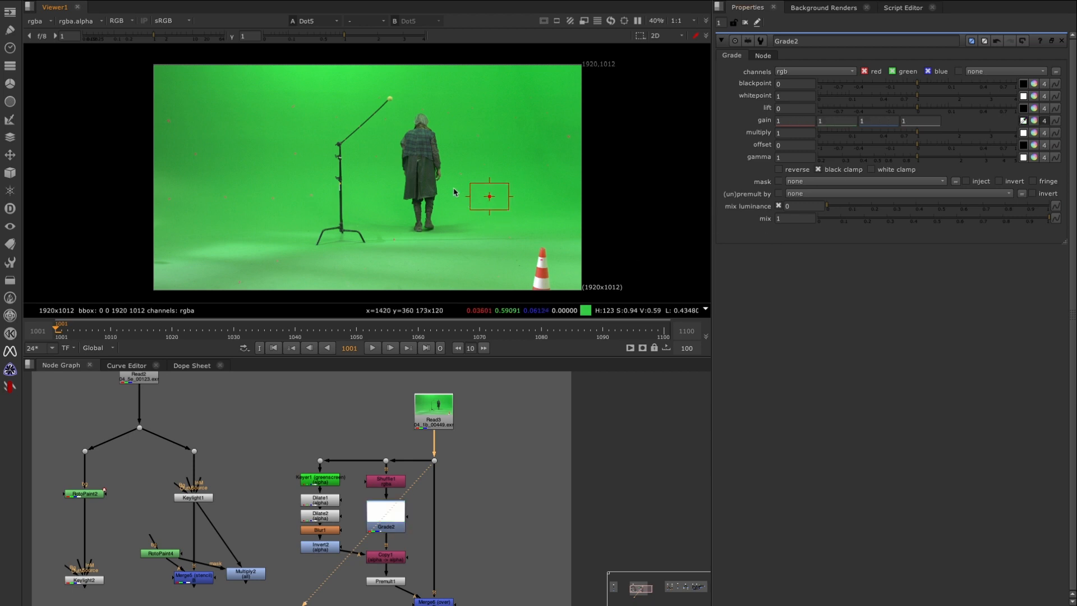
pyautogui.keyDown('ctrl'); pyautogui.keyDown('alt'); pyautogui.keyDown('shift'); pyautogui.moveTo(453, 187); pyautogui.dragTo(484, 214); pyautogui.keyUp('shift'); pyautogui.keyUp('alt'); pyautogui.keyUp('ctrl')
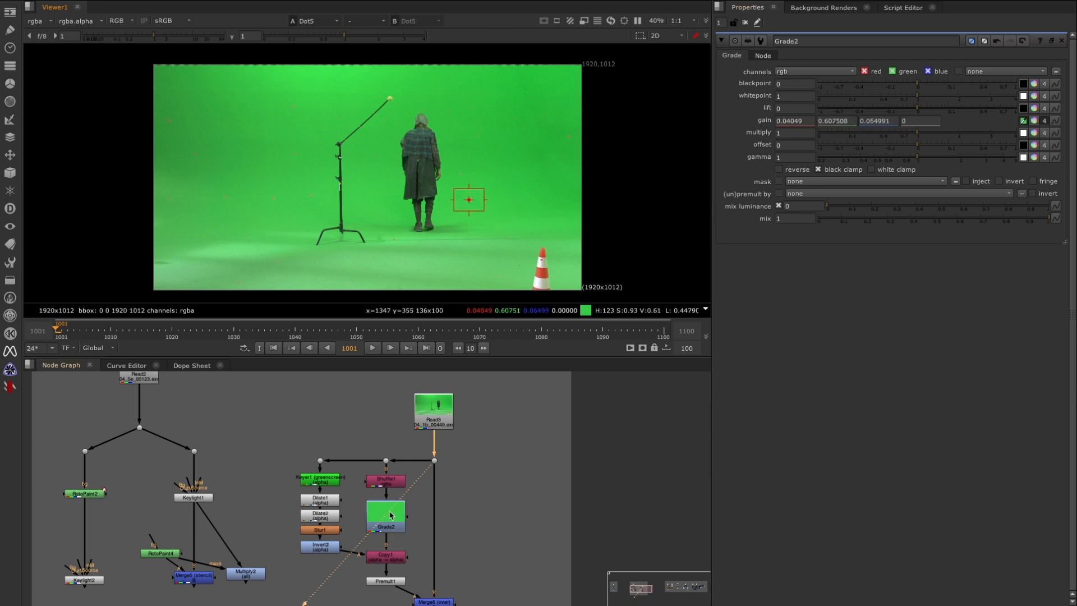
# View Grade2's output with the newly sampled green and close its properties.
pyautogui.click(391, 515)
pyautogui.press('1')
pyautogui.click(746, 23)
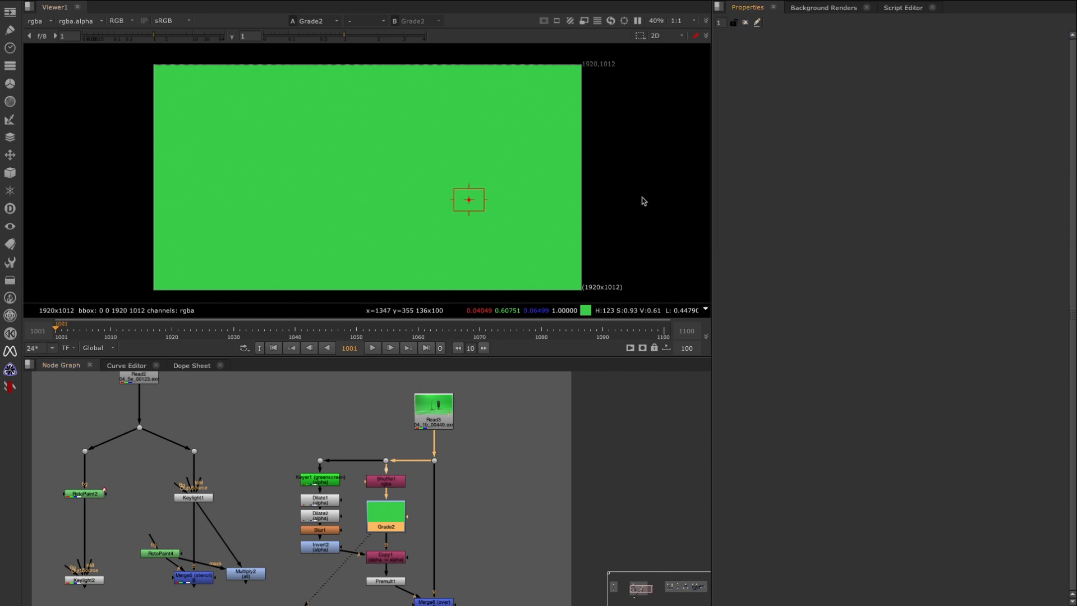
# View Copy1, Premult1 and Merge6 in order to follow how the flat green is placed over the plate.
pyautogui.click(377, 557)
pyautogui.press('1')
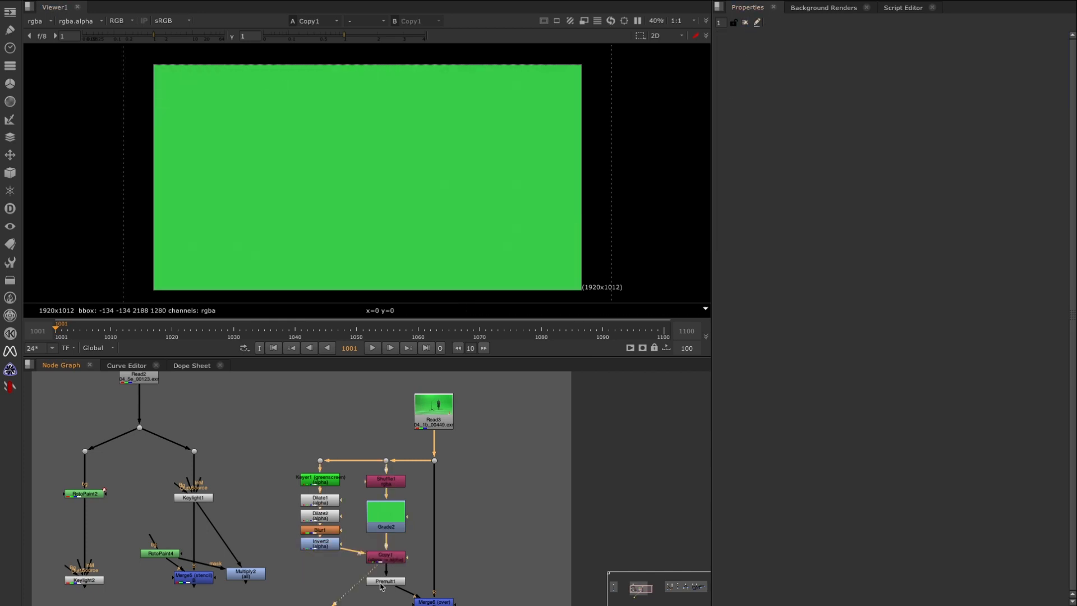
pyautogui.click(382, 586)
pyautogui.press('1')
pyautogui.moveTo(458, 577); pyautogui.dragTo(454, 523, button='middle')
pyautogui.moveTo(484, 522); pyautogui.dragTo(390, 587)
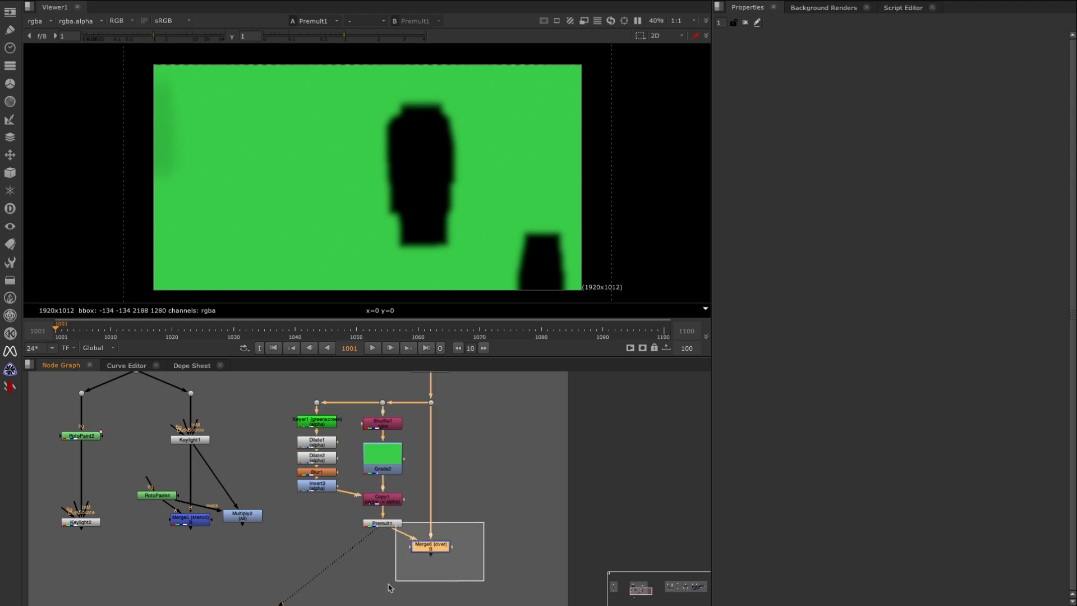
pyautogui.press('1')
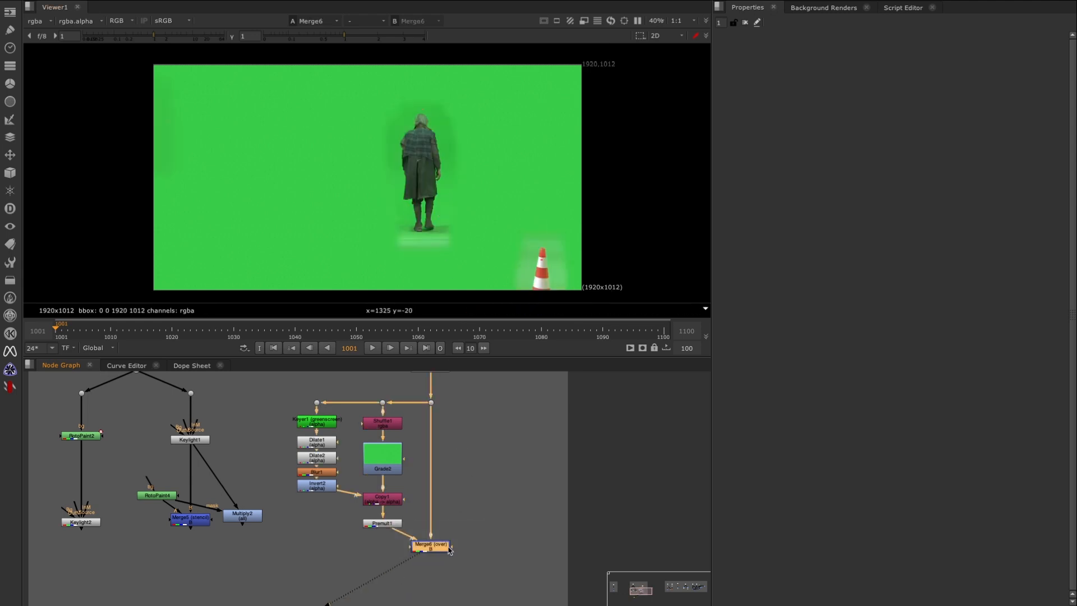
pyautogui.moveTo(496, 464); pyautogui.dragTo(495, 494, button='middle')
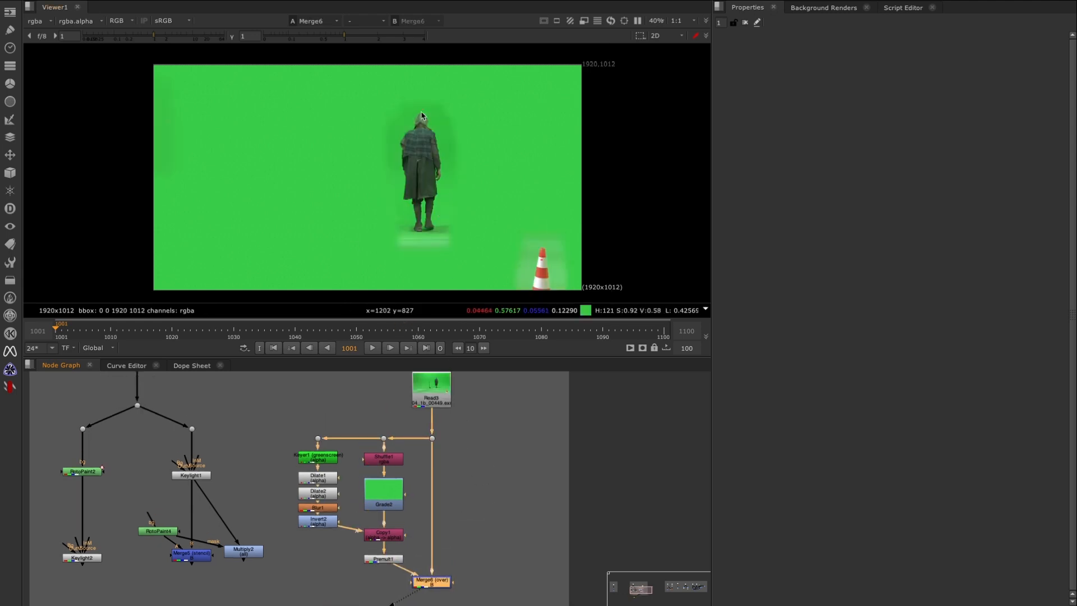
# Inspect Merge6's result around the actor's feet and sample the floor areas on both sides.
pyautogui.scroll(6, 426, 232)
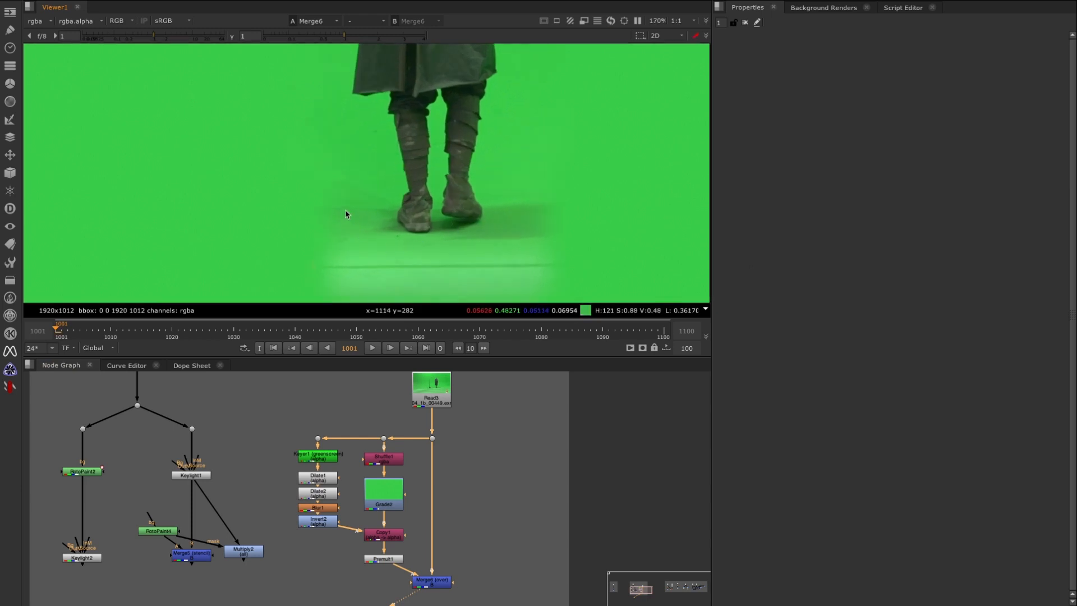
pyautogui.keyDown('ctrl'); pyautogui.moveTo(288, 176); pyautogui.dragTo(365, 284); pyautogui.keyUp('ctrl')
pyautogui.moveTo(498, 144)
pyautogui.keyDown('ctrl'); pyautogui.mouseDown()
pyautogui.moveTo(643, 279)
pyautogui.moveTo(634, 287)
pyautogui.mouseUp(); pyautogui.keyUp('ctrl')
pyautogui.scroll(-7, 437, 176)
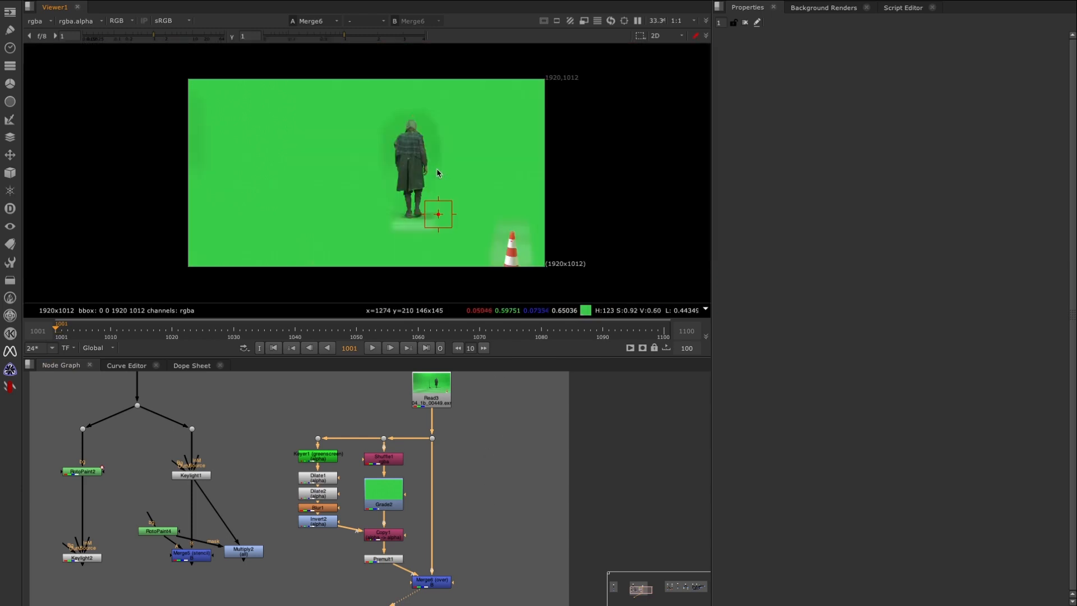
pyautogui.scroll(1, 493, 202)
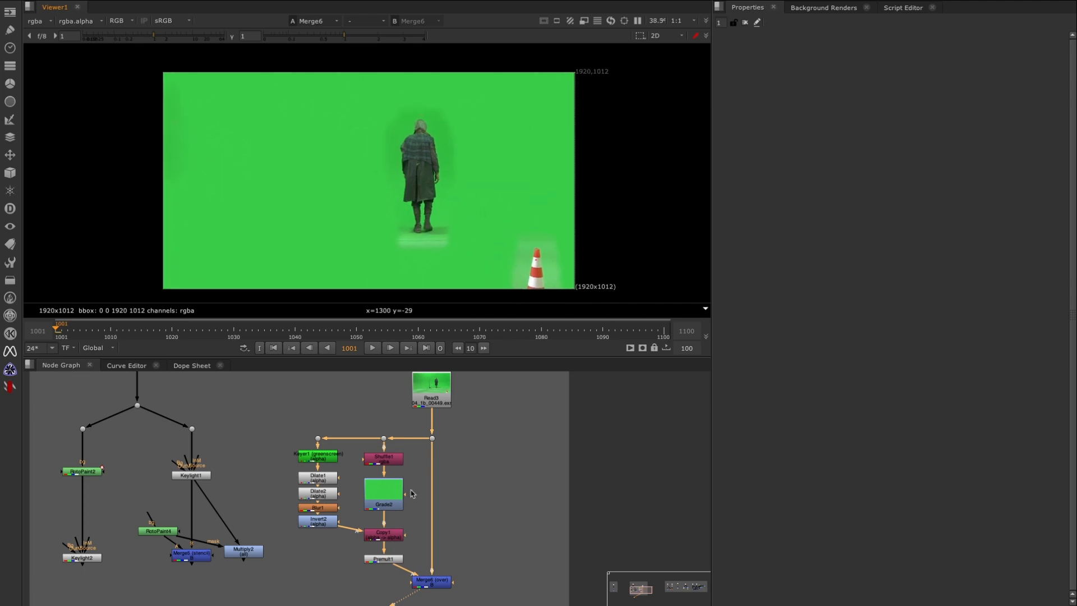
# Return the viewer to the original plate and select Read3 for comparison with the merged result.
pyautogui.moveTo(465, 416); pyautogui.dragTo(415, 477)
pyautogui.press('1')
pyautogui.click(426, 398)
# In the FILTERING THE MATTE section, view keying1's output, then the alpha shown as RGB at Shuffle2.
pyautogui.scroll(-3, 461, 473)
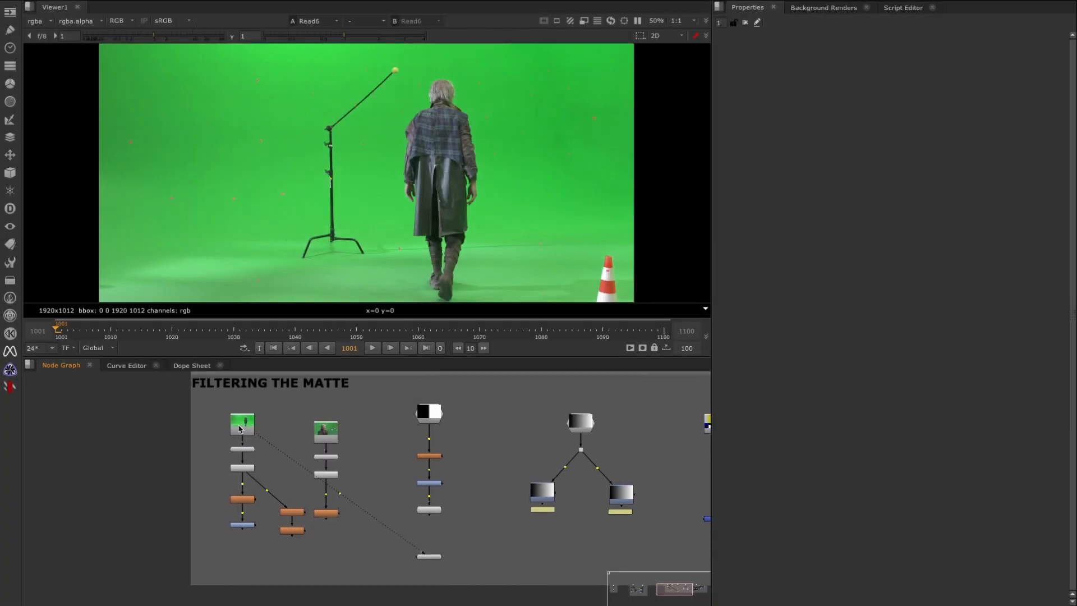
pyautogui.moveTo(247, 429); pyautogui.dragTo(294, 431, button='middle')
pyautogui.scroll(3, 280, 412)
pyautogui.click(255, 468)
pyautogui.press('1')
pyautogui.moveTo(336, 471); pyautogui.dragTo(252, 517)
pyautogui.press('1')
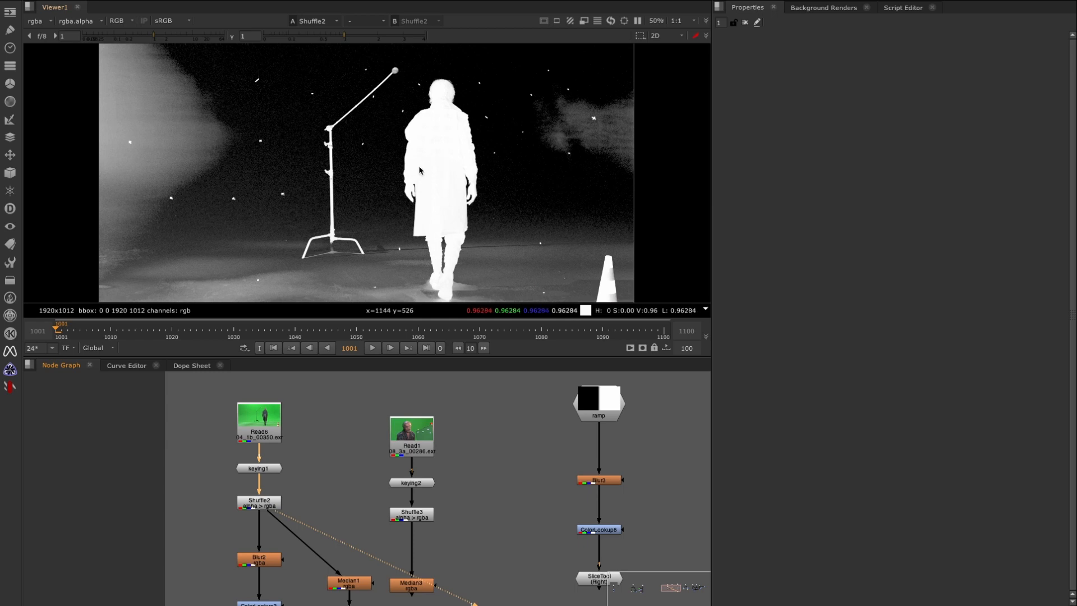
# View Blur2's output and examine the matte edges around the actor's head and shoulders.
pyautogui.moveTo(313, 533); pyautogui.dragTo(315, 463, button='middle')
pyautogui.moveTo(211, 468); pyautogui.dragTo(306, 517)
pyautogui.press('1')
pyautogui.scroll(8, 432, 76)
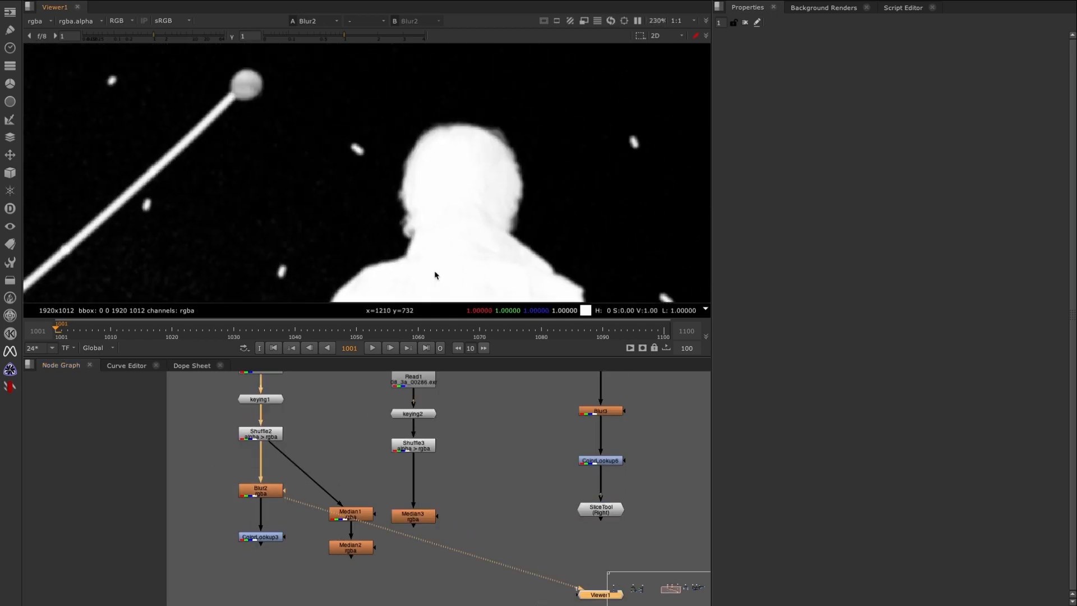
pyautogui.moveTo(412, 223); pyautogui.dragTo(440, 173, button='middle')
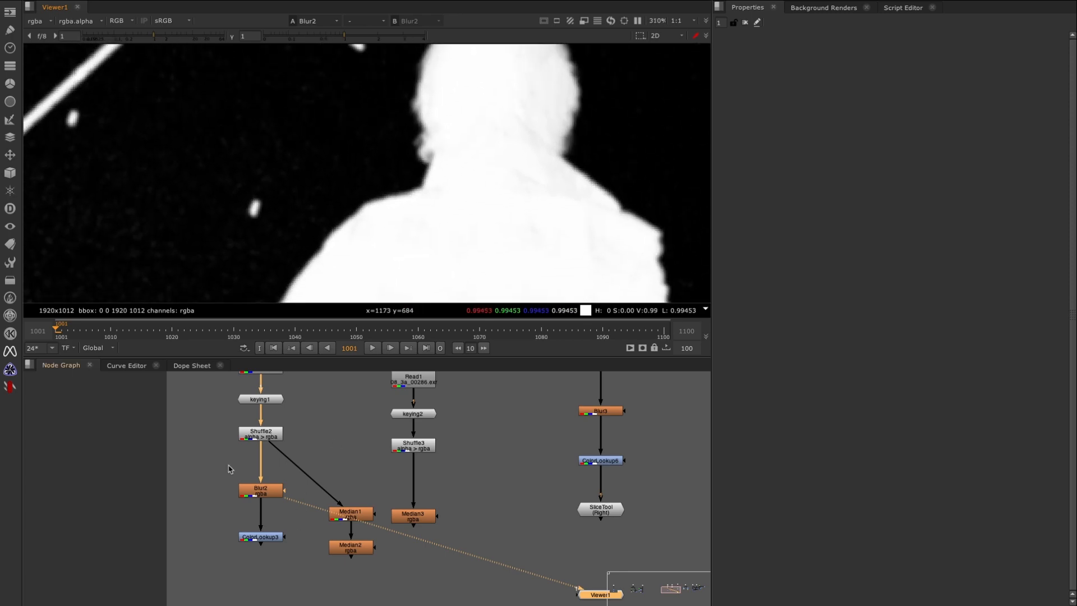
# Compare the matte around the shoulder with Blur2 disabled and enabled.
pyautogui.moveTo(230, 468); pyautogui.dragTo(261, 497, button='middle')
pyautogui.press('d')
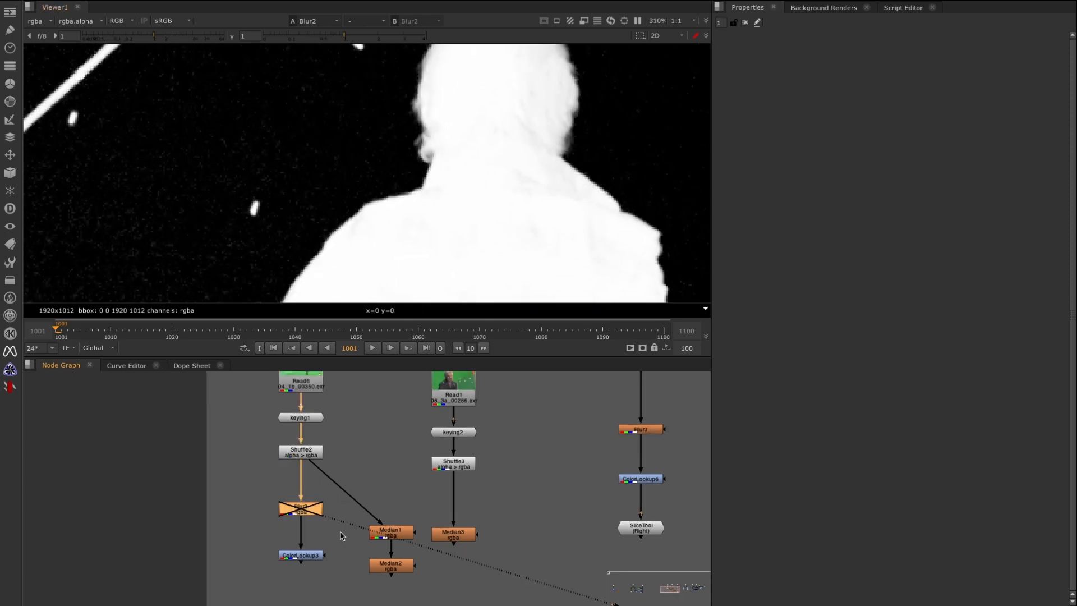
pyautogui.press('d')
pyautogui.press('d')
pyautogui.press('d')
pyautogui.press('d')
pyautogui.press('d')
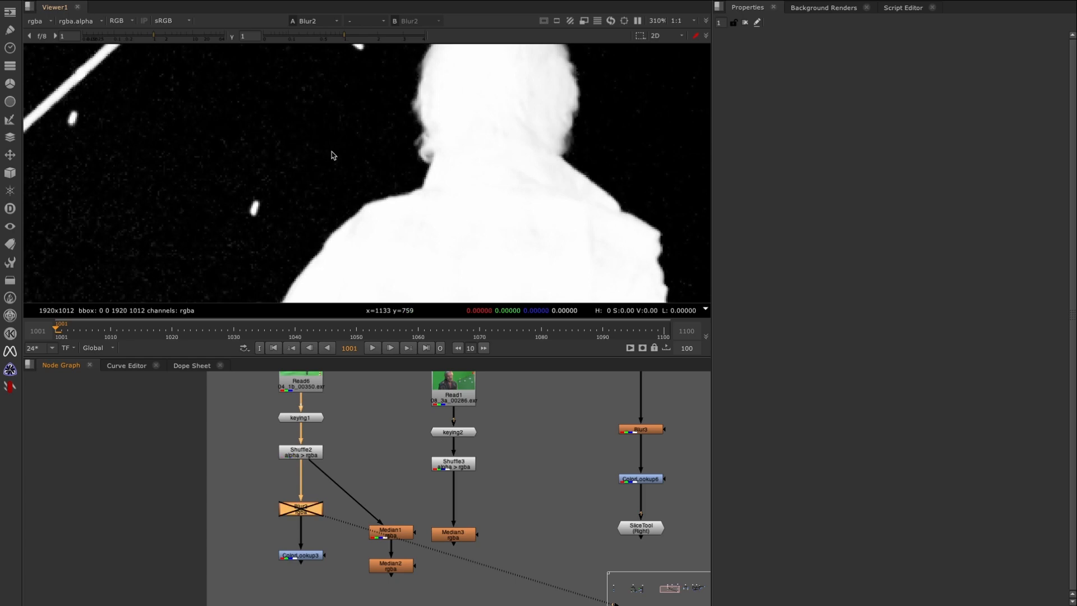
# Raise the viewer gamma to 3 and examine the matte noise beside the neck and shoulder.
pyautogui.click(231, 36)
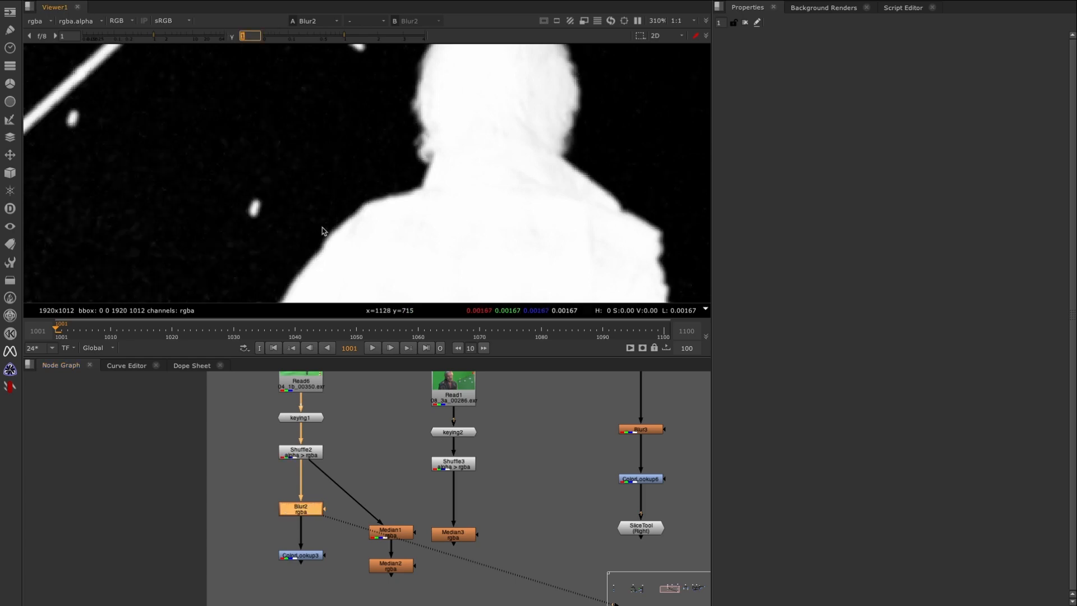
pyautogui.scroll(4, 386, 263)
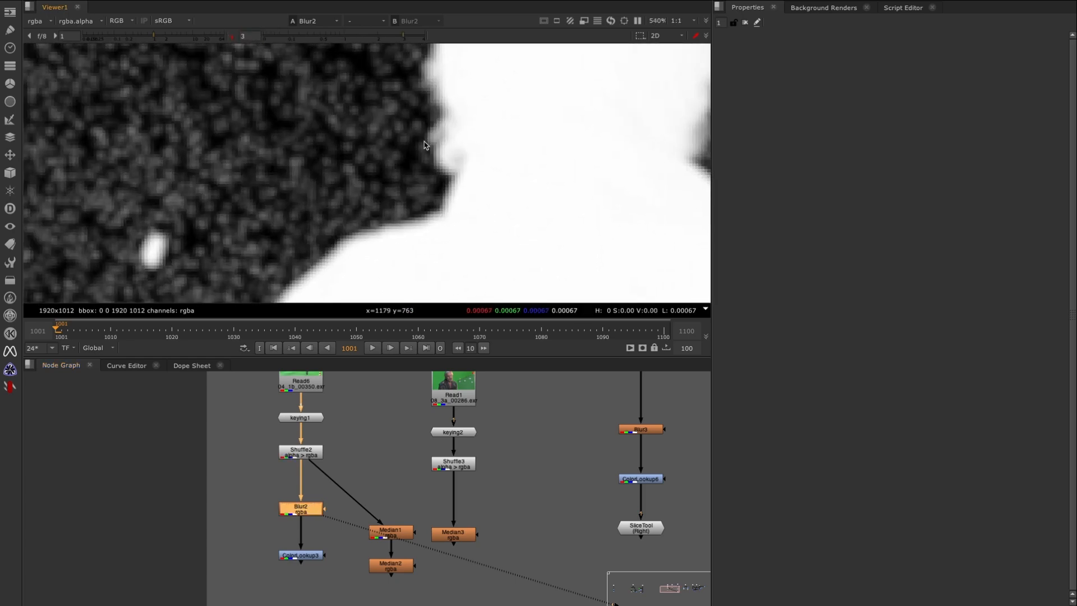
pyautogui.moveTo(307, 300); pyautogui.dragTo(332, 192, button='middle')
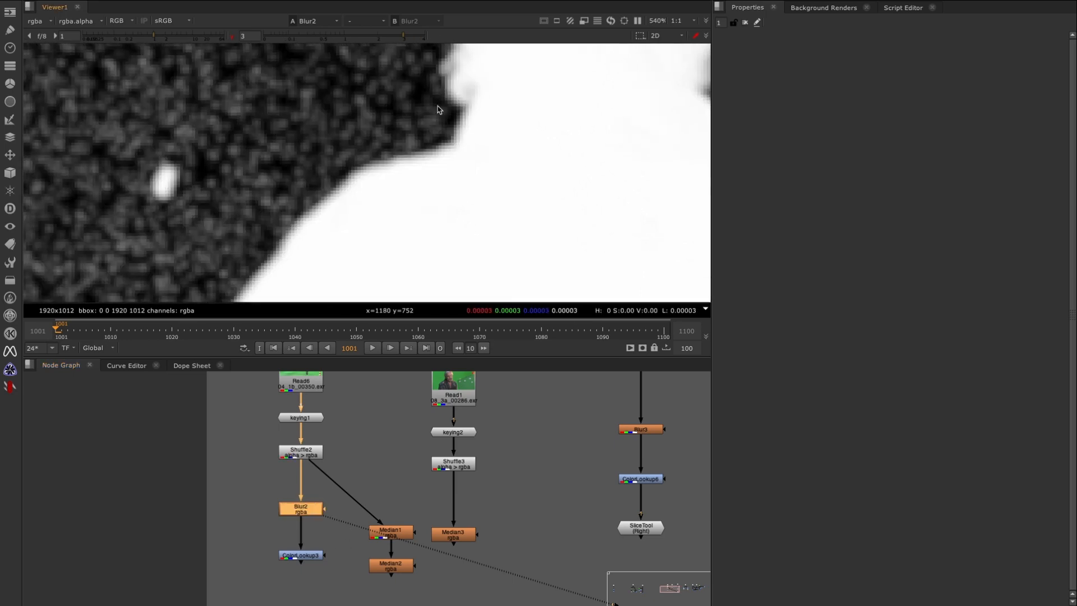
# Toggle Blur2 repeatedly to compare the raw noise pixels with the blurred noise at high gamma.
pyautogui.press('d')
pyautogui.press('d')
pyautogui.press('d')
pyautogui.press('d')
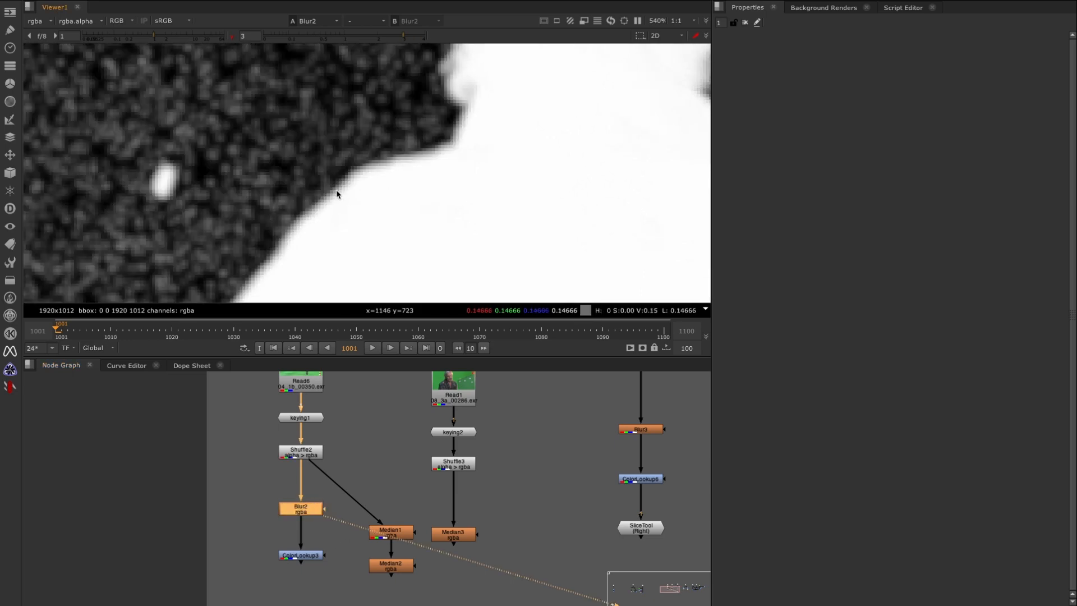
pyautogui.scroll(4, 364, 103)
pyautogui.press('d')
pyautogui.press('d')
pyautogui.press('d')
pyautogui.press('d')
pyautogui.press('d')
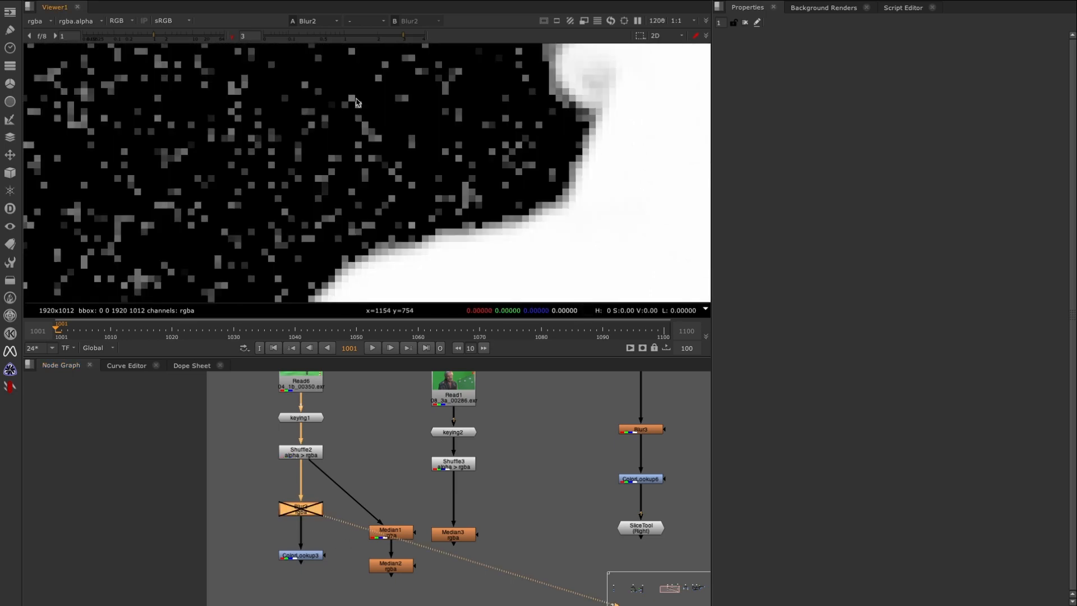
pyautogui.press('d')
pyautogui.press('d')
pyautogui.press('d')
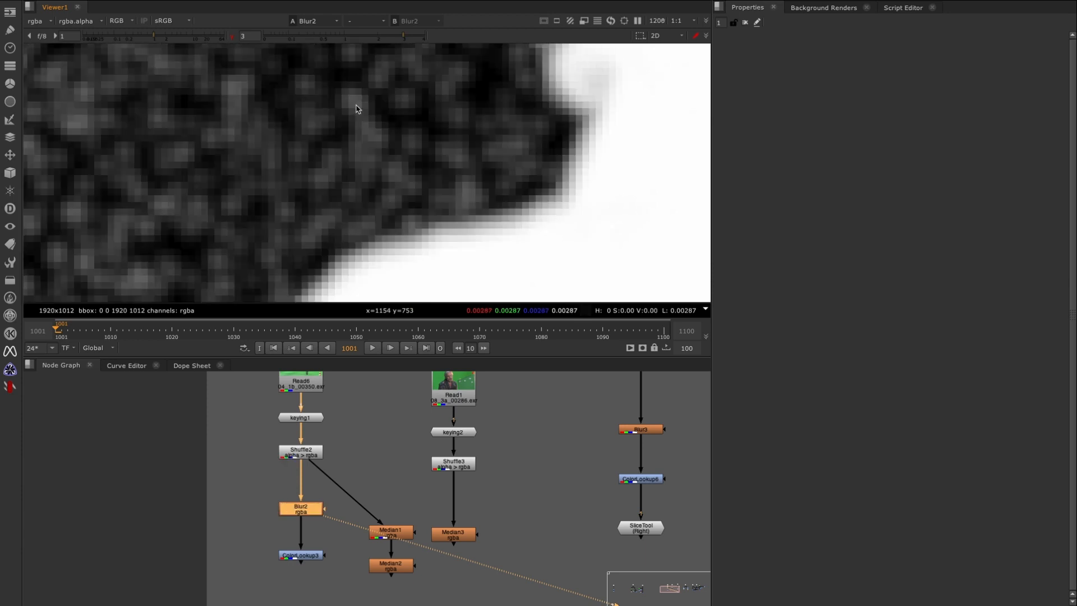
pyautogui.scroll(-3, 372, 144)
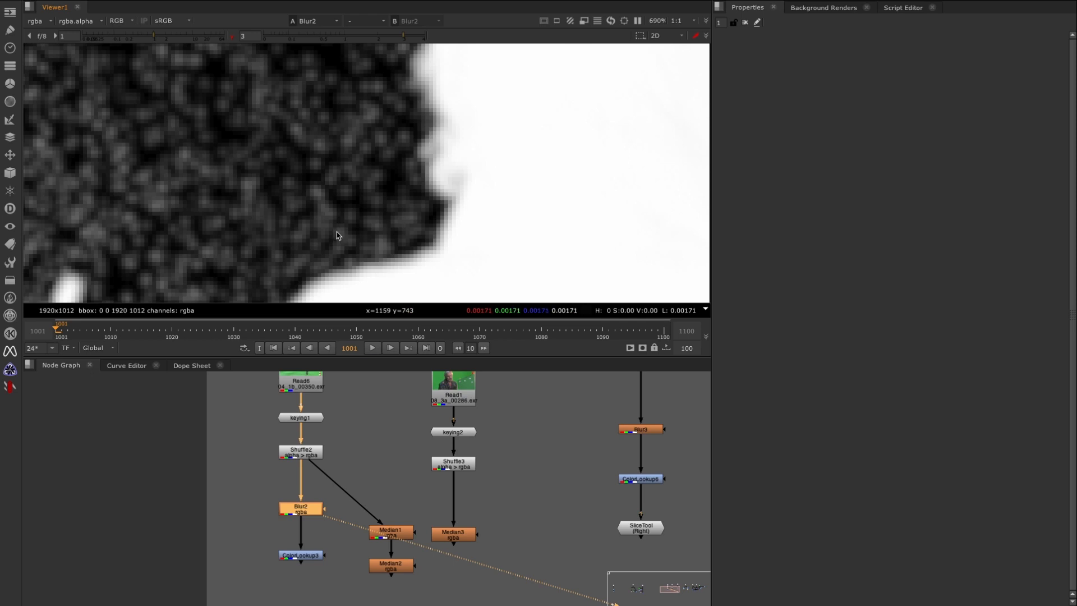
# View ColorLookup3's output and open its master curve.
pyautogui.moveTo(338, 235); pyautogui.dragTo(341, 198, button='middle')
pyautogui.click(307, 561)
pyautogui.press('1')
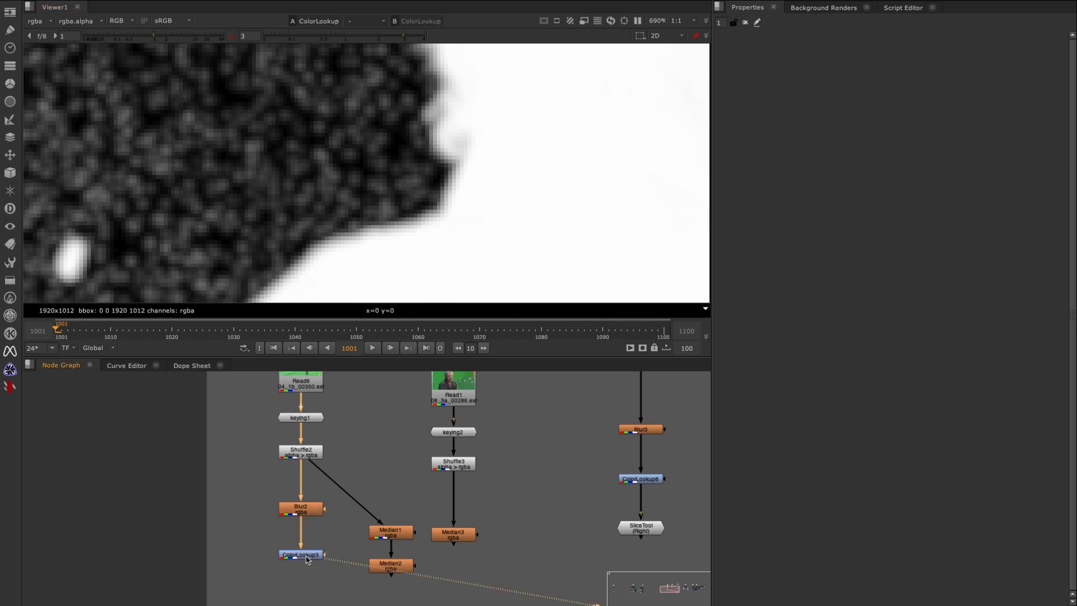
pyautogui.doubleClick(307, 561)
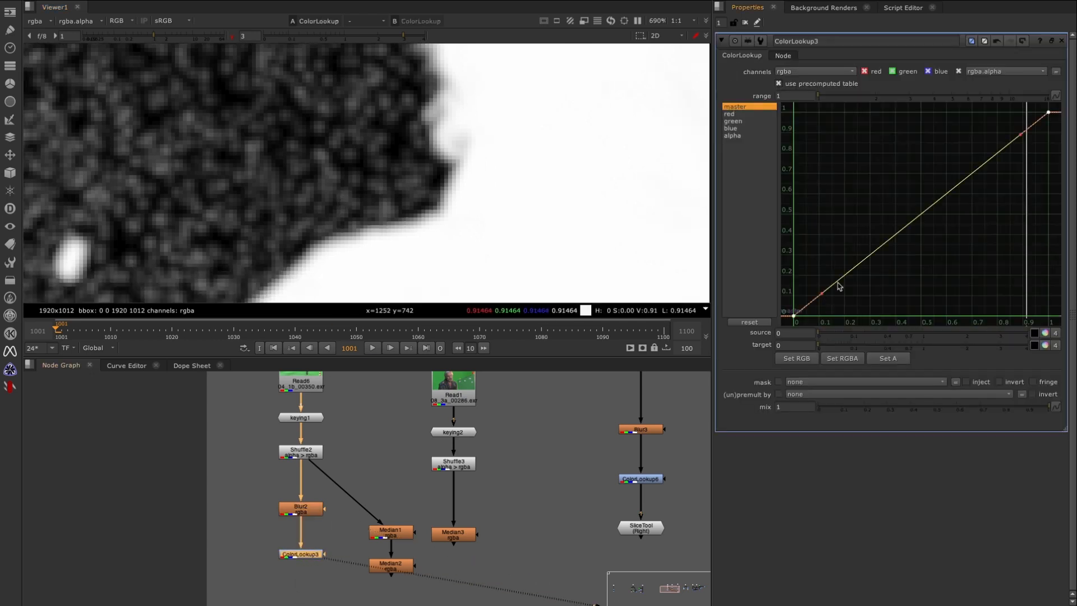
# Move the black point of ColorLookup3's master curve to about x 0.0031, y 0 to crush the noise.
pyautogui.click(794, 315)
pyautogui.moveTo(841, 230); pyautogui.dragTo(762, 326)
pyautogui.press('f')
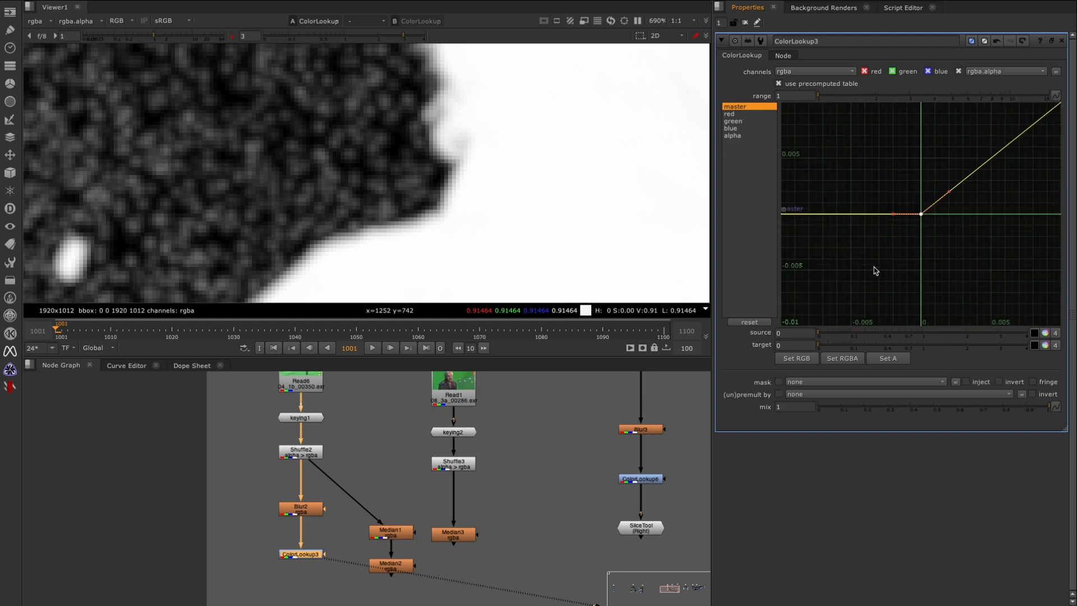
pyautogui.click(929, 228)
pyautogui.moveTo(921, 214); pyautogui.dragTo(964, 214)
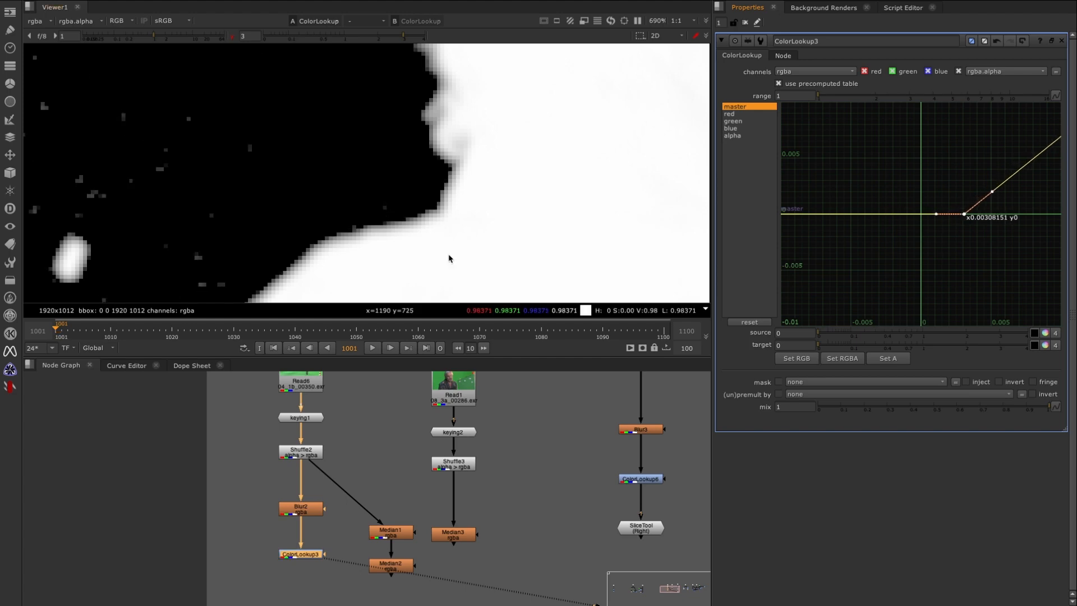
# Compare the matte around the head with Blur2 and ColorLookup3 both disabled and enabled.
pyautogui.scroll(-5, 494, 180)
pyautogui.scroll(4, 505, 158)
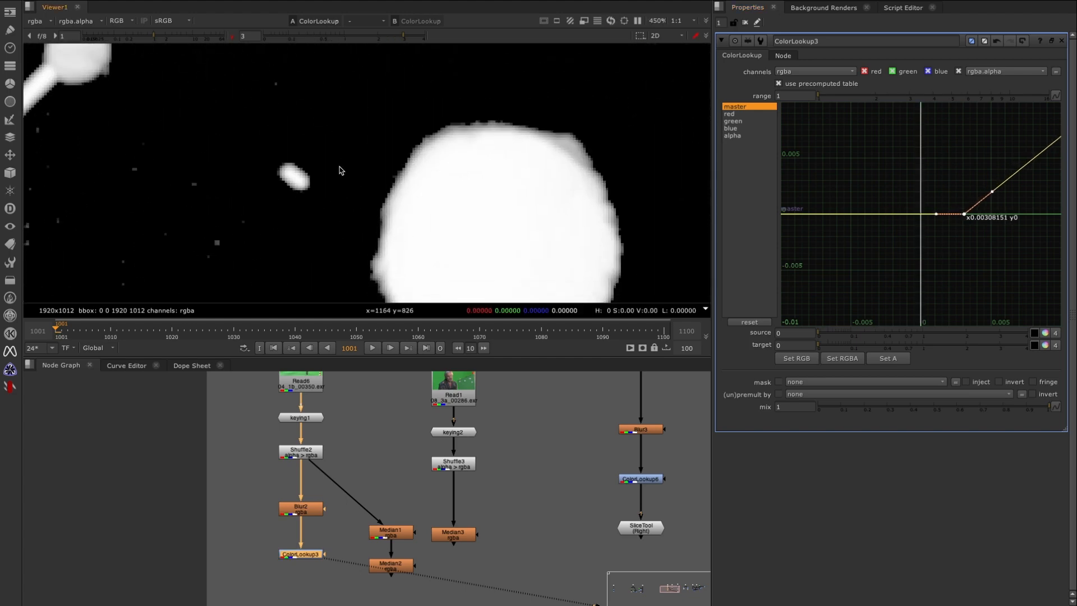
pyautogui.moveTo(270, 496); pyautogui.dragTo(343, 564)
pyautogui.press('d')
pyautogui.press('d')
pyautogui.press('d')
pyautogui.press('d')
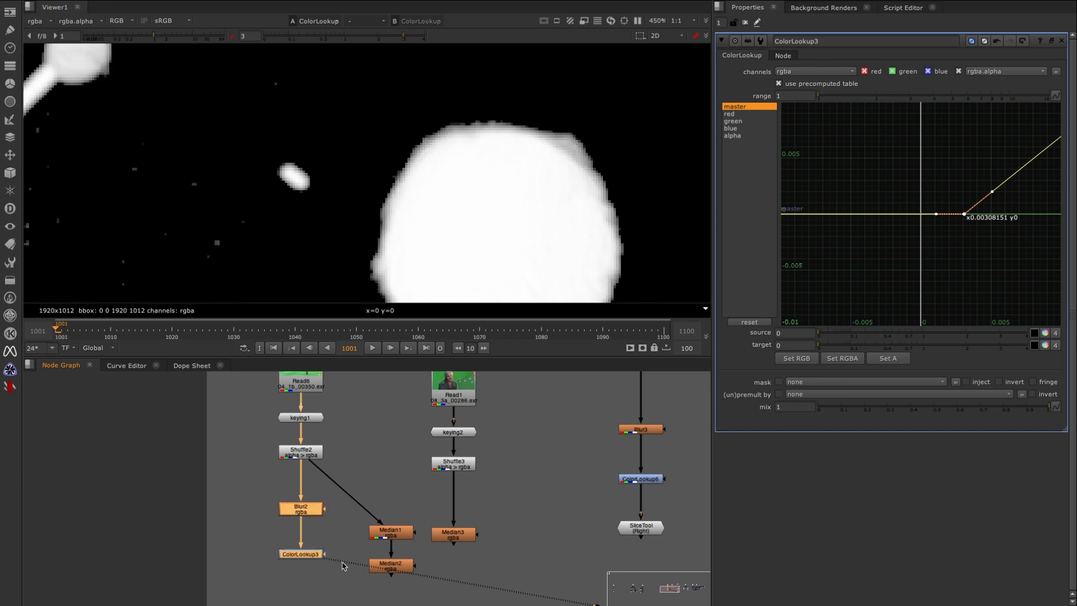
pyautogui.press('d')
pyautogui.press('d')
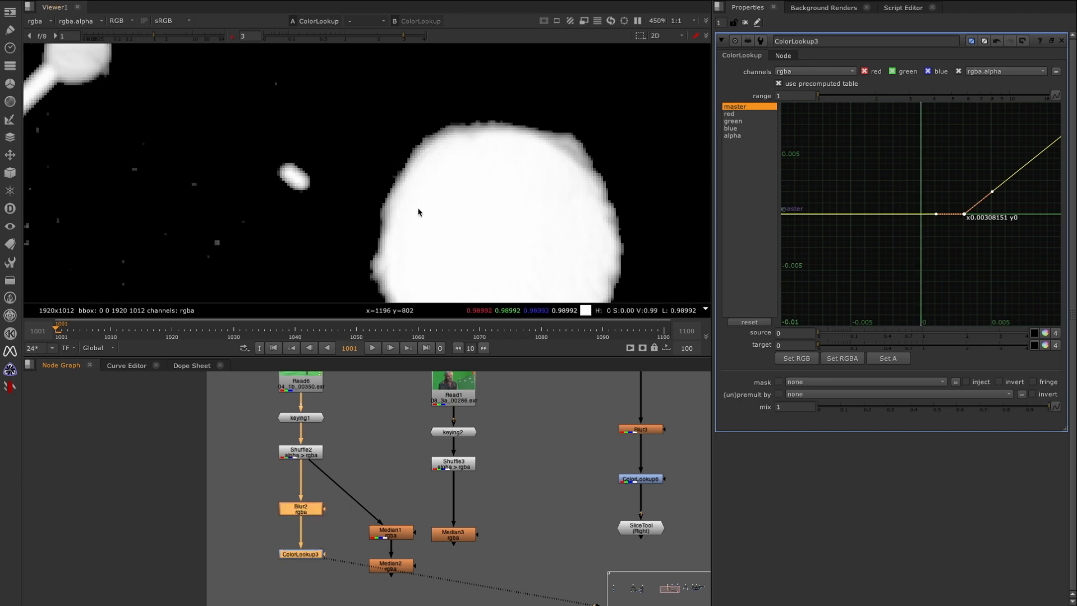
# Compare the shoulder edge of the matte with Blur2 and ColorLookup3 both switched off and on.
pyautogui.moveTo(422, 191); pyautogui.dragTo(430, 53, button='middle')
pyautogui.moveTo(374, 241); pyautogui.dragTo(418, 122, button='middle')
pyautogui.press('d')
pyautogui.press('d')
pyautogui.press('d')
pyautogui.press('d')
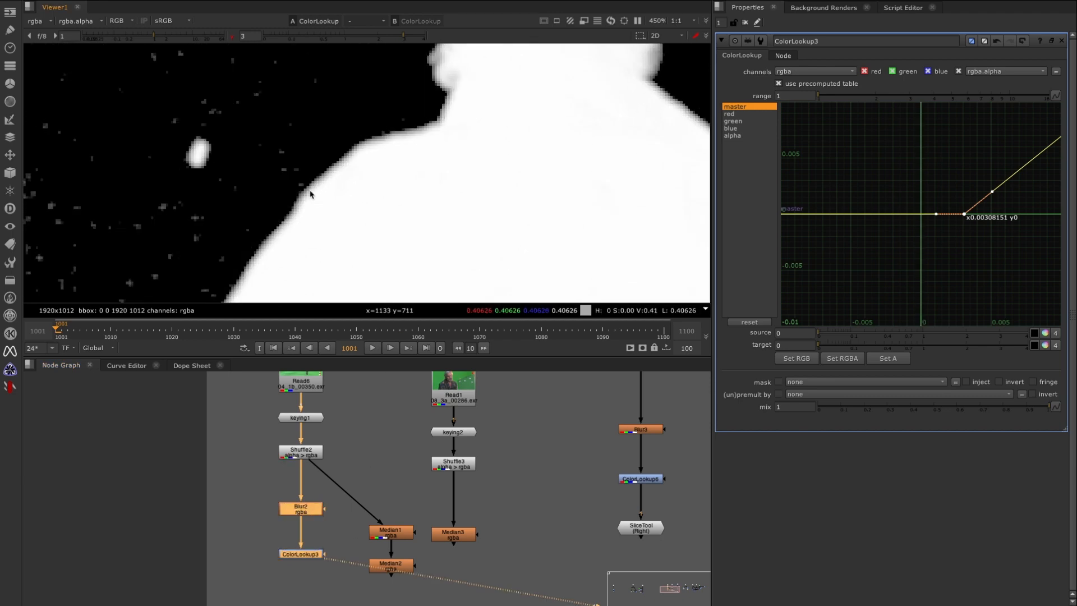
# Keep toggling Blur2 and ColorLookup3 together to compare the filtered and unfiltered shoulder edge of the matte.
pyautogui.press('d')
pyautogui.press('d')
pyautogui.press('d')
pyautogui.press('d')
pyautogui.press('d')
# Enable only Blur2, keeping ColorLookup3 disabled, and inspect the blurred background noise beside the head up close.
pyautogui.moveTo(265, 483); pyautogui.dragTo(335, 534)
pyautogui.press('d')
pyautogui.moveTo(341, 64); pyautogui.dragTo(342, 186, button='middle')
pyautogui.scroll(4, 342, 186)
pyautogui.scroll(2, 344, 186)
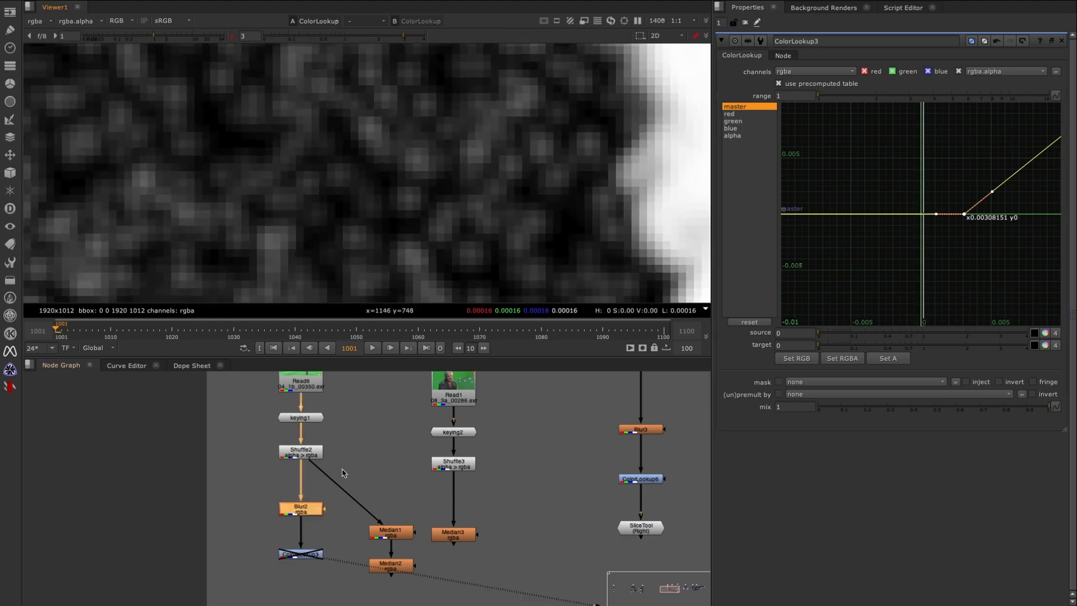
# Set Blur2's size to 1 and inspect the individual noise pixels.
pyautogui.doubleClick(307, 511)
pyautogui.moveTo(763, 83); pyautogui.dragTo(722, 91)
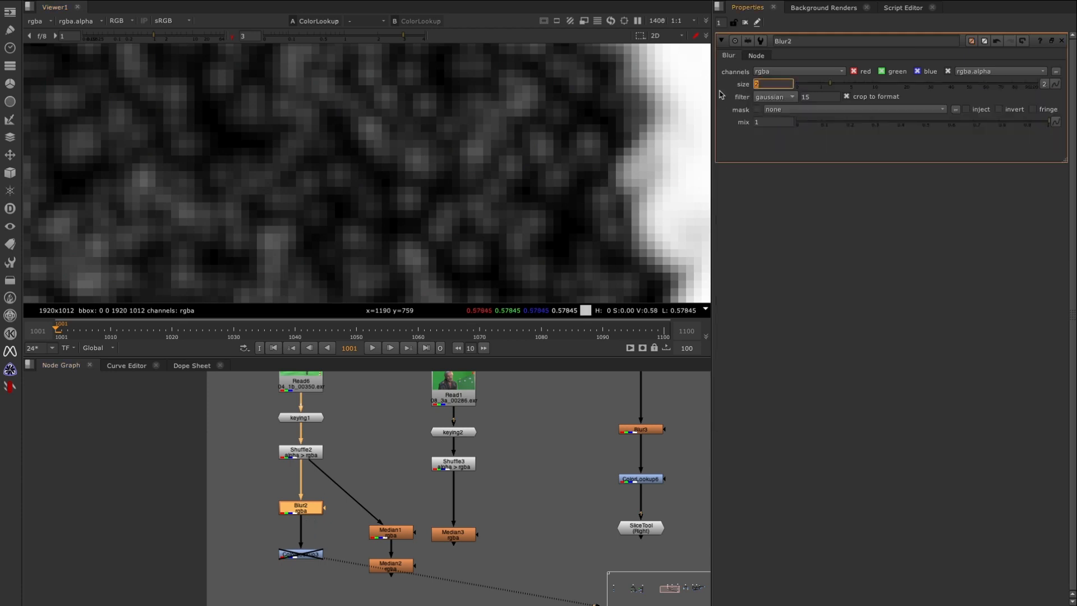
pyautogui.write('1')
pyautogui.press('Return')
pyautogui.scroll(3, 381, 211)
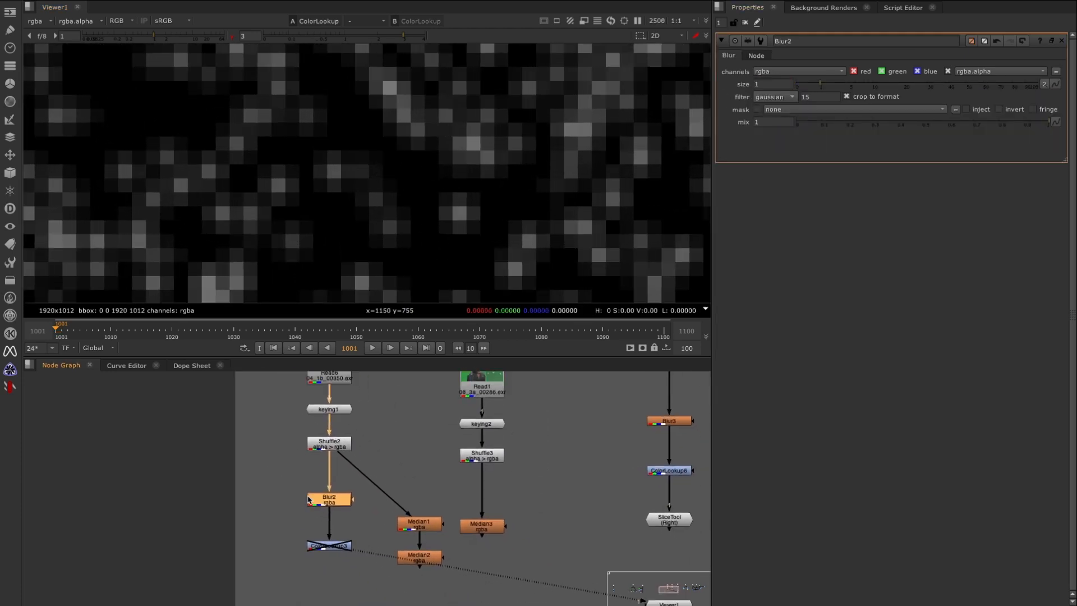
# Compare the noise specks with Blur2 on and off, and sample an isolated grey speck with the blur disabled.
pyautogui.moveTo(254, 493); pyautogui.dragTo(254, 481, button='middle')
pyautogui.press('d')
pyautogui.moveTo(773, 83); pyautogui.dragTo(736, 90)
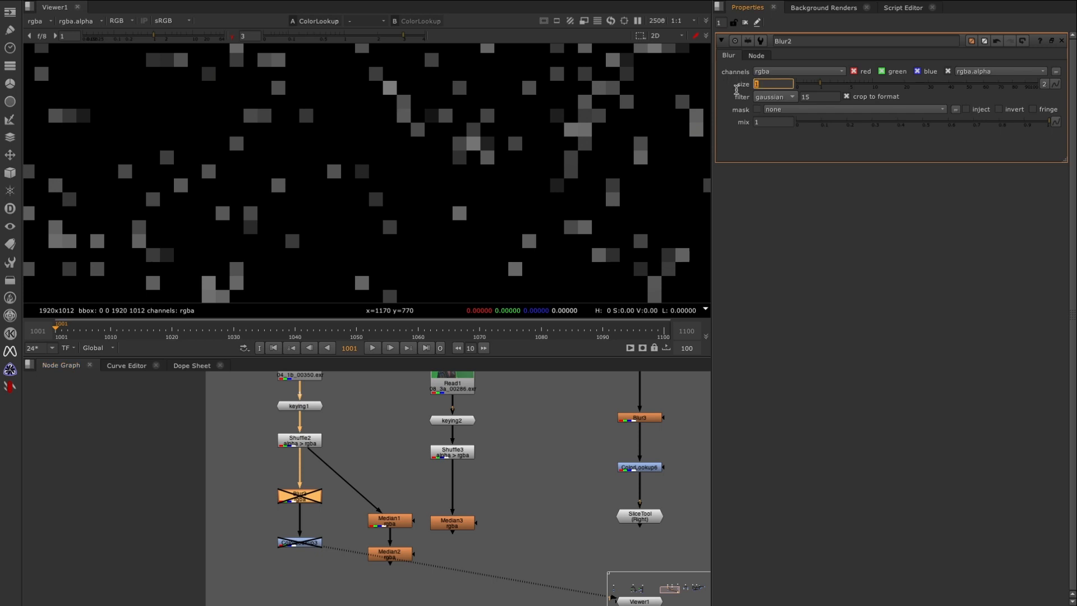
pyautogui.moveTo(259, 474); pyautogui.dragTo(353, 529)
pyautogui.press('d')
pyautogui.press('d')
pyautogui.scroll(2, 331, 172)
pyautogui.keyDown('ctrl'); pyautogui.moveTo(305, 178); pyautogui.dragTo(332, 177); pyautogui.keyUp('ctrl')
# Sample a black pixel among the noise specks and set Blur2's size to 2.
pyautogui.click(771, 84)
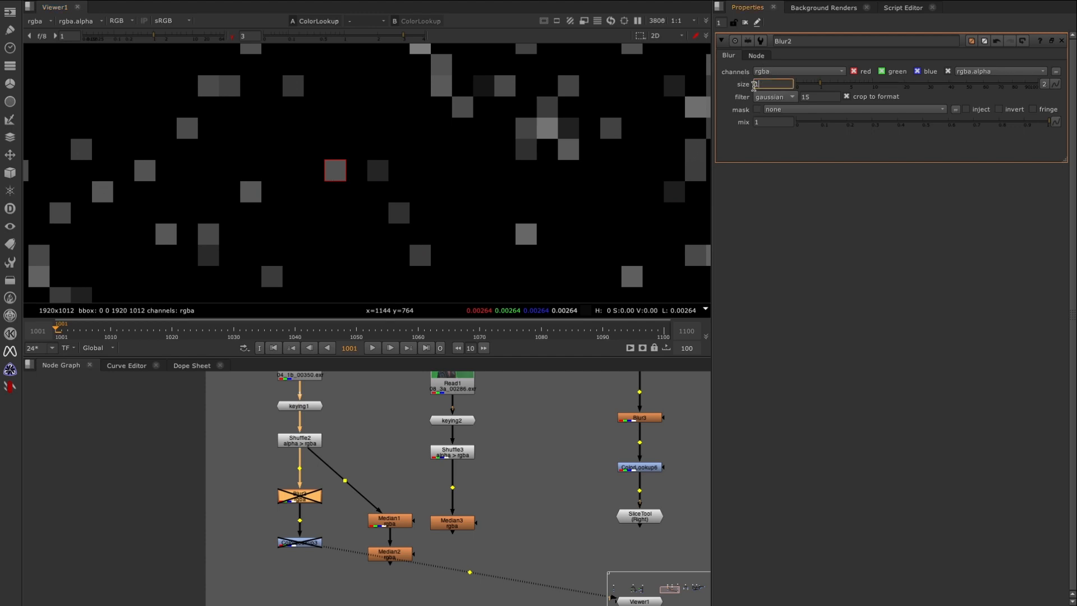
pyautogui.keyDown('ctrl'); pyautogui.moveTo(320, 169); pyautogui.dragTo(399, 191); pyautogui.keyUp('ctrl')
pyautogui.doubleClick(761, 82)
pyautogui.write('2')
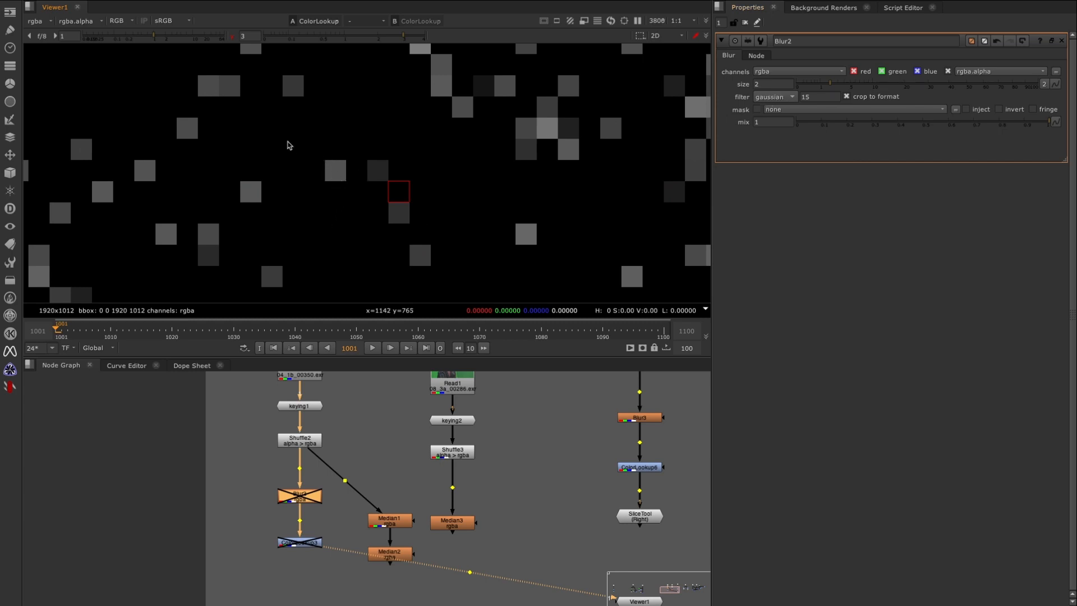
# Sample the area between the noise specks, check Blur2's filter choices, and re-enable Blur2 to see how neighbouring pixels mix.
pyautogui.keyDown('ctrl'); pyautogui.moveTo(289, 145); pyautogui.dragTo(315, 207); pyautogui.keyUp('ctrl')
pyautogui.click(784, 98)
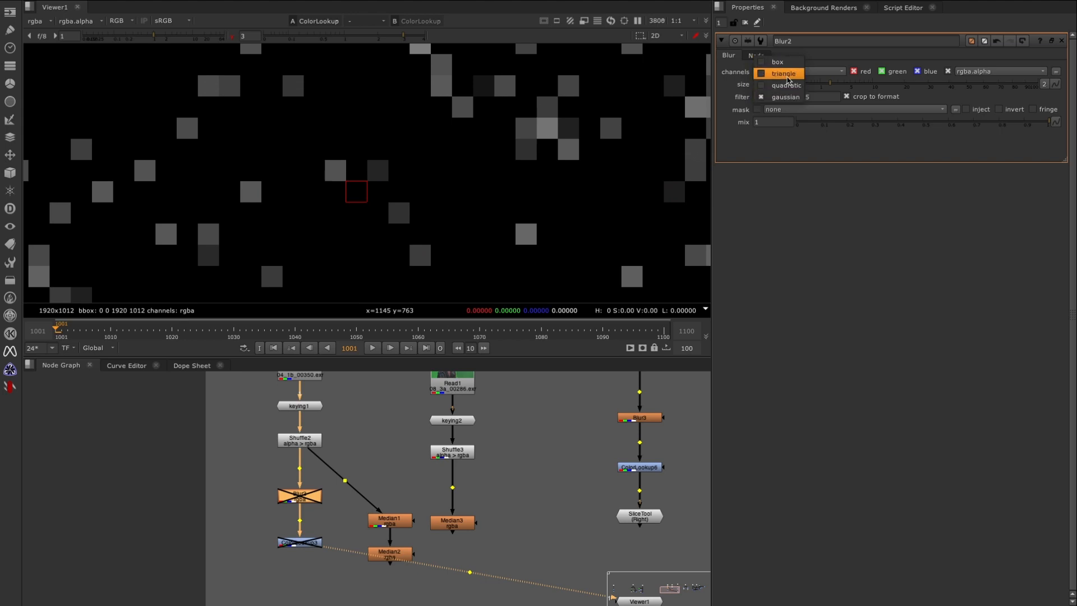
pyautogui.click(391, 184)
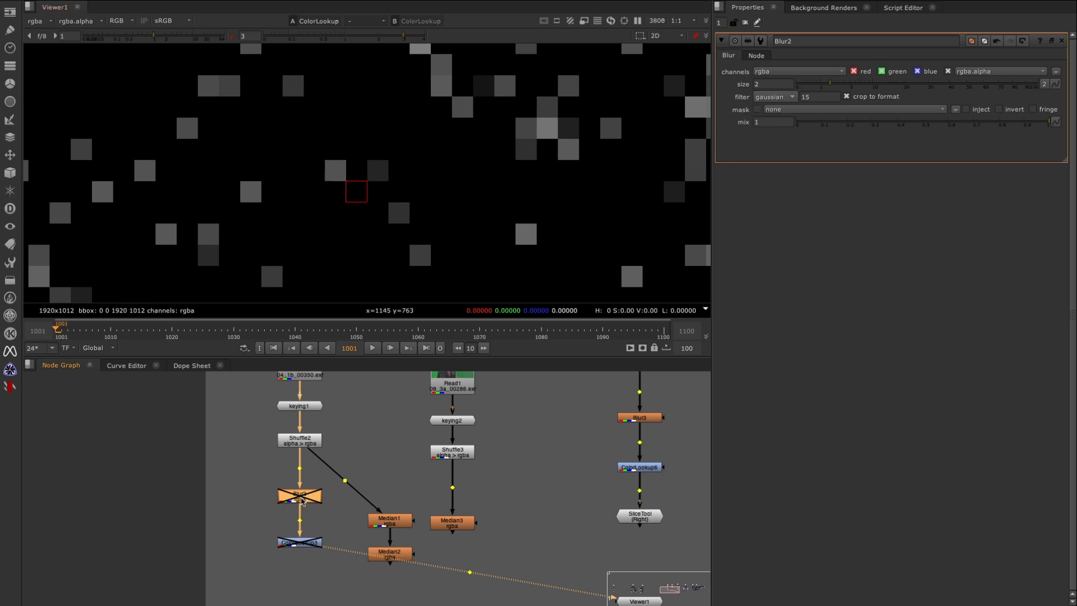
pyautogui.press('d')
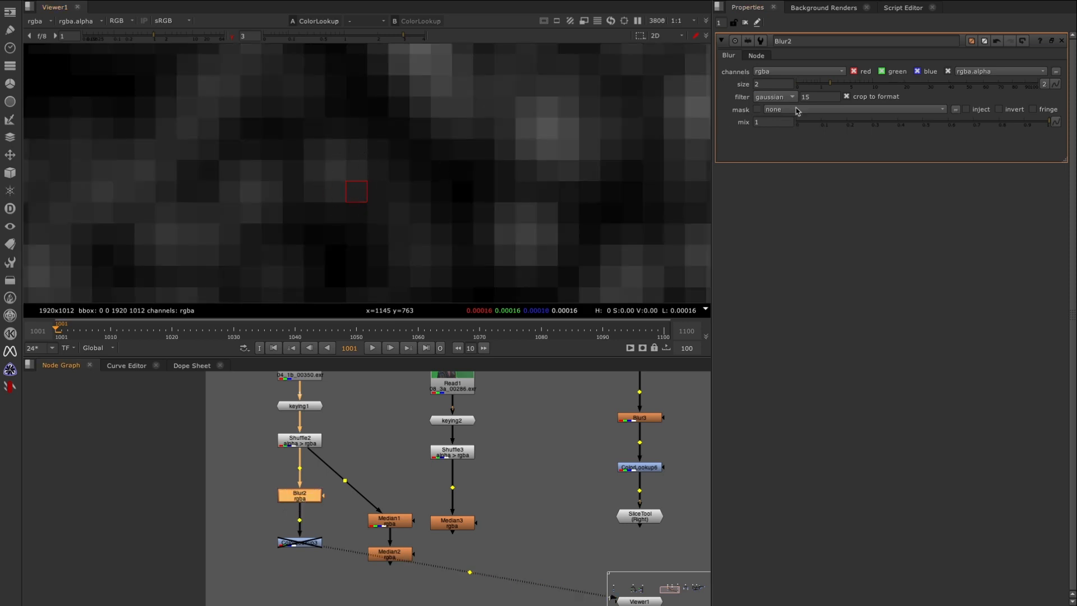
# Try Blur2's size at 1.05, settle it at 2.3, and re-enable ColorLookup3.
pyautogui.moveTo(832, 88)
pyautogui.mouseDown()
pyautogui.moveTo(806, 89)
pyautogui.moveTo(844, 88)
pyautogui.moveTo(821, 88)
pyautogui.mouseUp()
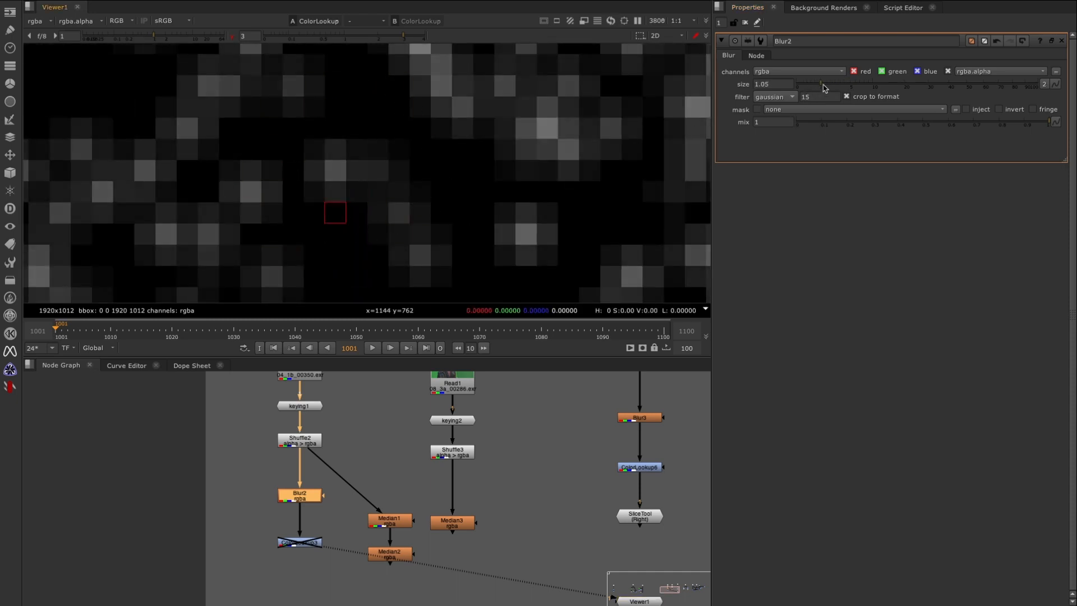
pyautogui.moveTo(824, 88)
pyautogui.mouseDown()
pyautogui.moveTo(850, 88)
pyautogui.moveTo(832, 88)
pyautogui.mouseUp()
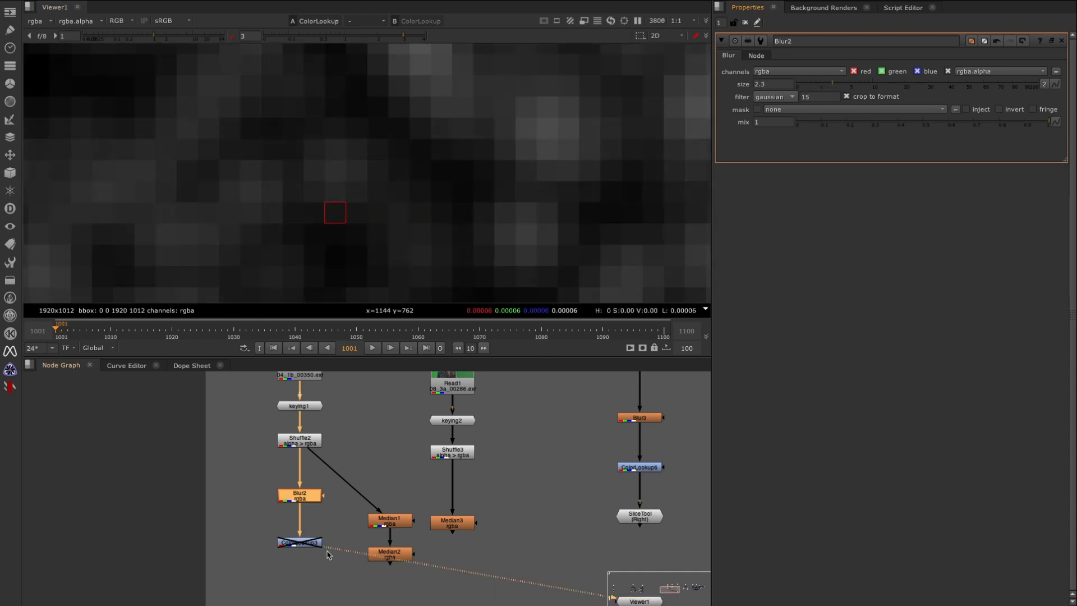
pyautogui.moveTo(251, 513); pyautogui.dragTo(348, 577)
pyautogui.press('d')
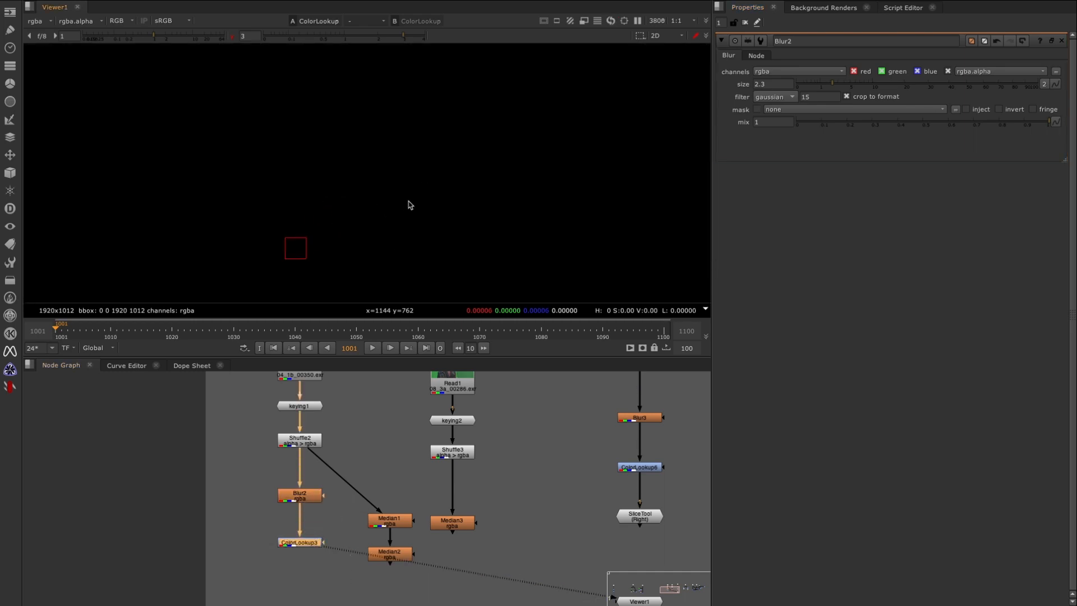
# Disable Blur2 and sample individual pixels along the shoulder edge of the unblurred matte.
pyautogui.click(296, 497)
pyautogui.press('d')
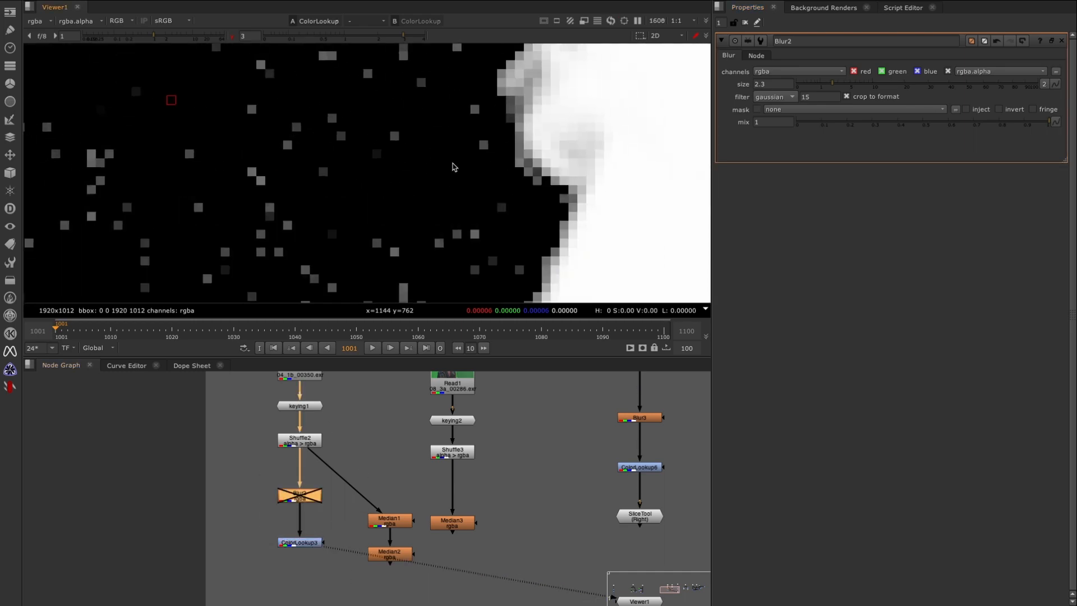
pyautogui.scroll(3, 349, 209)
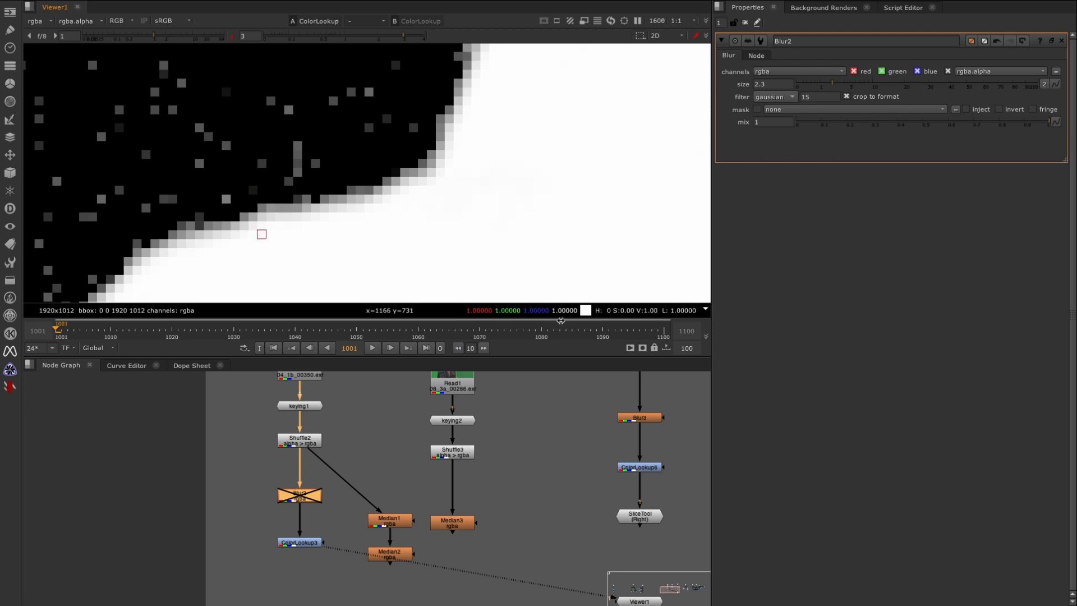
pyautogui.keyDown('ctrl'); pyautogui.click(244, 200); pyautogui.keyUp('ctrl')
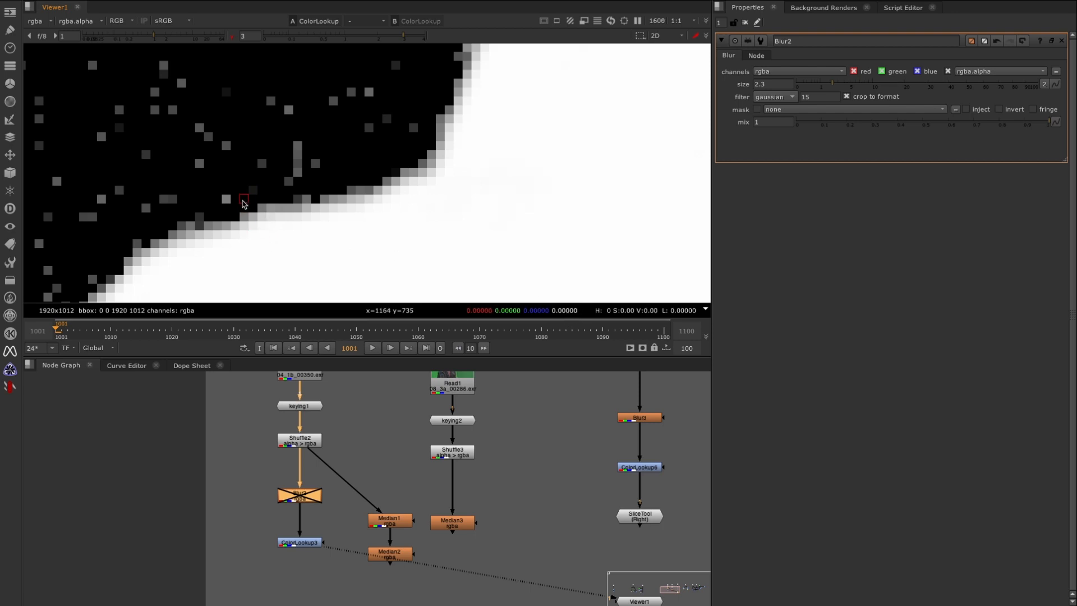
pyautogui.keyDown('ctrl'); pyautogui.click(247, 208); pyautogui.keyUp('ctrl')
pyautogui.moveTo(248, 209)
pyautogui.keyDown('ctrl'); pyautogui.mouseDown()
pyautogui.moveTo(251, 232)
pyautogui.moveTo(247, 209)
pyautogui.moveTo(240, 231)
pyautogui.moveTo(255, 212)
pyautogui.moveTo(245, 211)
pyautogui.mouseUp(); pyautogui.keyUp('ctrl')
pyautogui.moveTo(250, 199)
pyautogui.keyDown('ctrl'); pyautogui.mouseDown()
pyautogui.moveTo(240, 220)
pyautogui.moveTo(252, 210)
pyautogui.mouseUp(); pyautogui.keyUp('ctrl')
pyautogui.scroll(4, 246, 229)
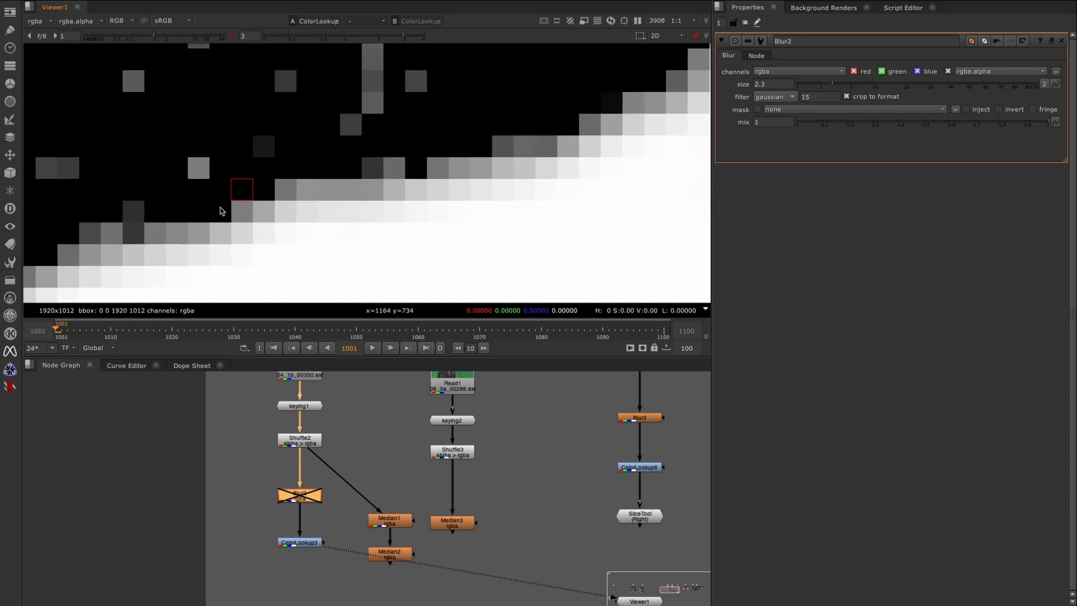
pyautogui.moveTo(213, 170)
pyautogui.keyDown('ctrl'); pyautogui.mouseDown()
pyautogui.moveTo(259, 211)
pyautogui.moveTo(231, 187)
pyautogui.moveTo(239, 193)
pyautogui.moveTo(235, 171)
pyautogui.mouseUp(); pyautogui.keyUp('ctrl')
pyautogui.scroll(-3, 331, 188)
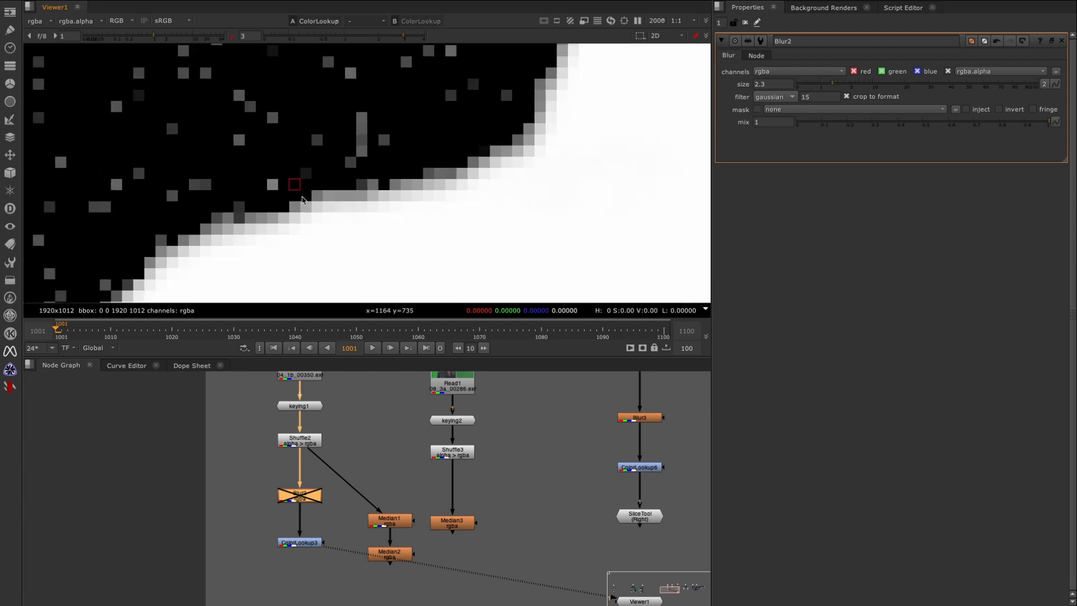
pyautogui.moveTo(265, 173); pyautogui.dragTo(306, 203, button='middle')
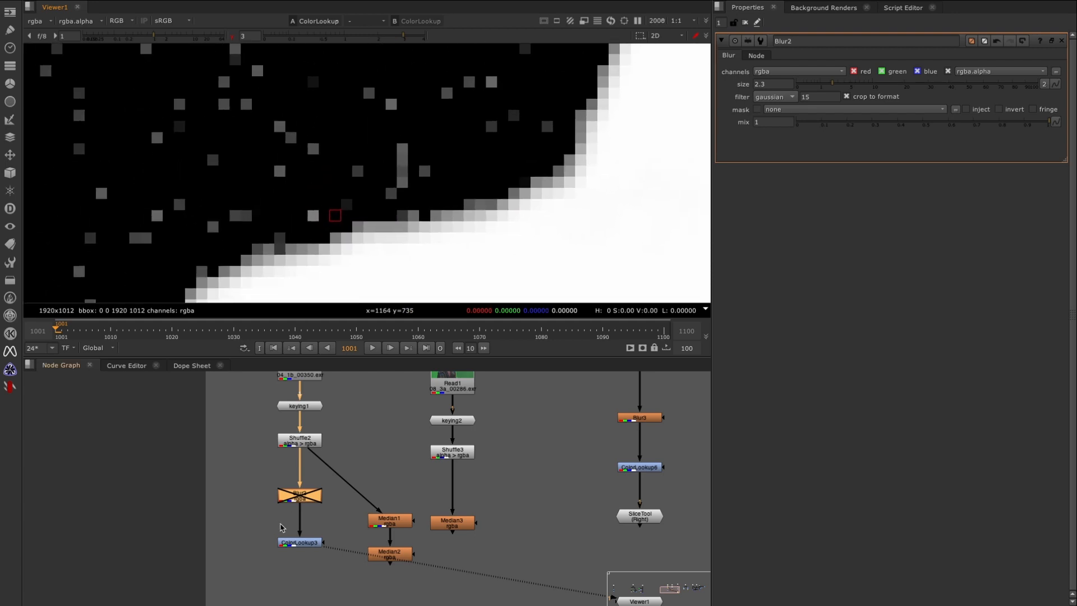
# Re-enable Blur2, clear the pixel sample, and compare the shoulder edge with the blur on and off.
pyautogui.moveTo(251, 466); pyautogui.dragTo(339, 532)
pyautogui.press('d')
pyautogui.moveTo(372, 280); pyautogui.dragTo(355, 192, button='middle')
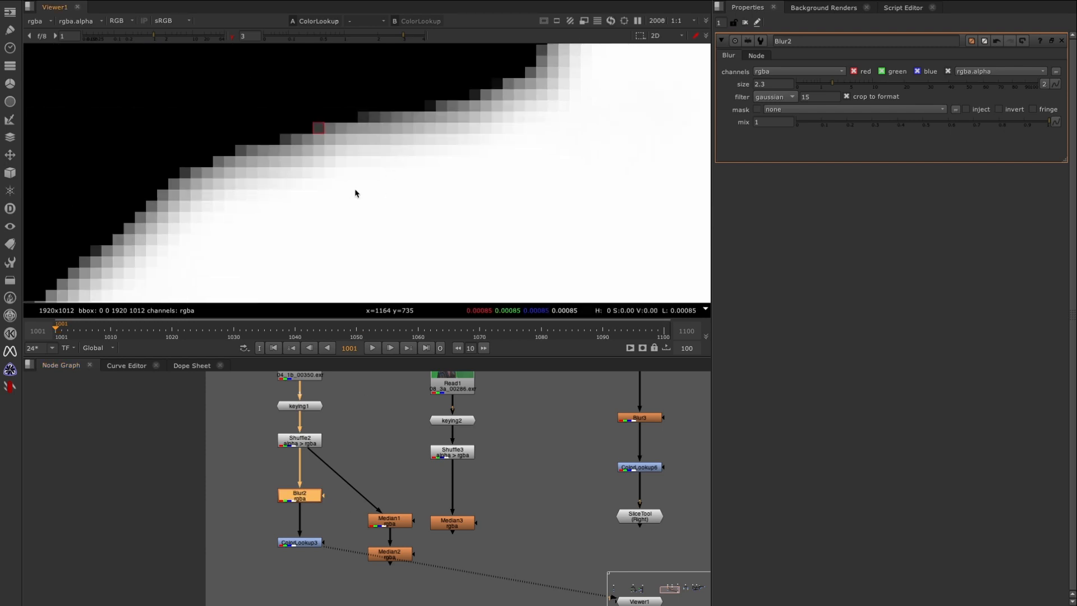
pyautogui.keyDown('ctrl'); pyautogui.moveTo(351, 187); pyautogui.dragTo(253, 88); pyautogui.keyUp('ctrl')
pyautogui.press('d')
pyautogui.press('d')
pyautogui.press('d')
pyautogui.press('d')
# Disable Blur3 and ColorLookup6 in the ramp setup and view the ramp node fitted to the viewer.
pyautogui.scroll(-6, 452, 472)
pyautogui.moveTo(529, 468); pyautogui.dragTo(351, 493, button='middle')
pyautogui.scroll(3, 351, 492)
pyautogui.moveTo(436, 433); pyautogui.dragTo(314, 544)
pyautogui.press('d')
pyautogui.moveTo(344, 440); pyautogui.dragTo(405, 387)
pyautogui.press('1')
pyautogui.keyDown('ctrl'); pyautogui.rightClick(419, 197); pyautogui.keyUp('ctrl')
pyautogui.press('f')
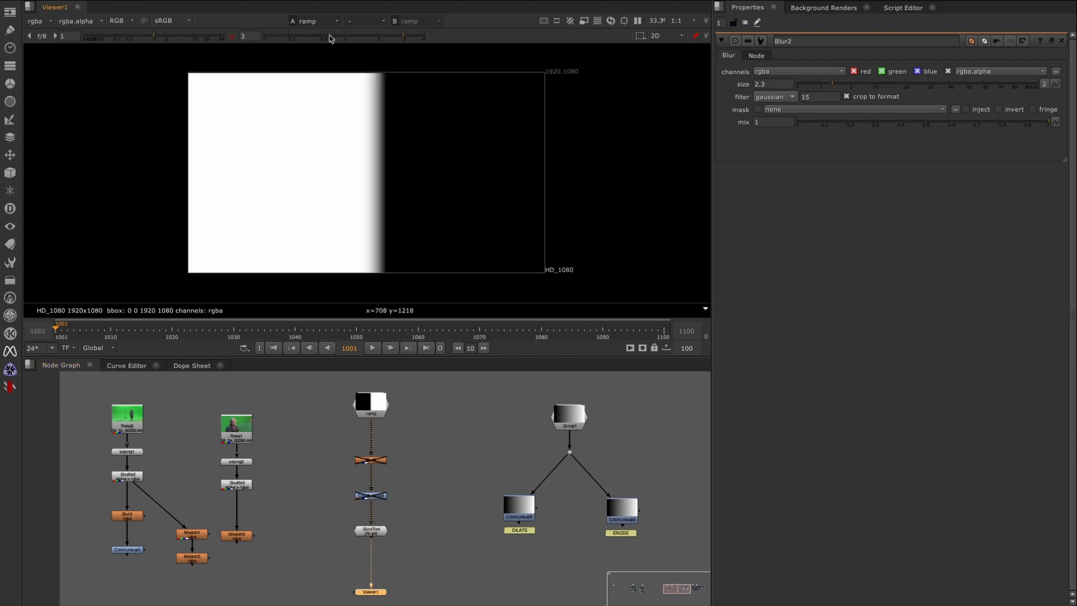
# Reset the viewer gamma to 1 and display the green channel of the SliceTool output.
pyautogui.click(340, 36)
pyautogui.click(344, 36)
pyautogui.moveTo(245, 124); pyautogui.dragTo(326, 218)
pyautogui.moveTo(445, 120); pyautogui.dragTo(501, 227)
pyautogui.press('1')
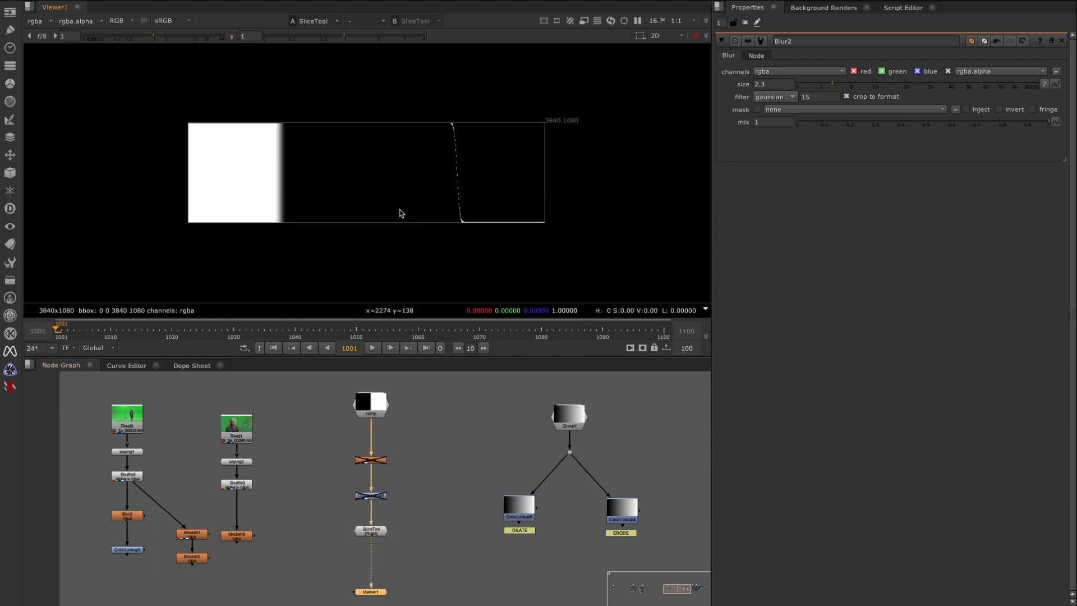
pyautogui.press('g')
pyautogui.press('f')
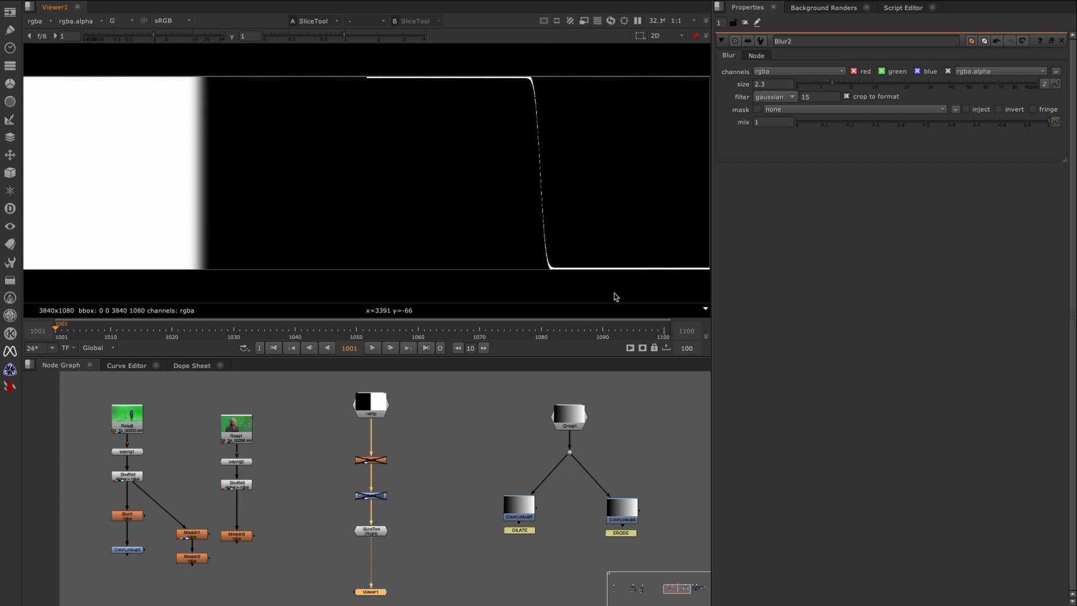
# Toggle Blur3 for comparison and mark a sample region around the steep falloff of the unblurred slice curve.
pyautogui.moveTo(340, 442); pyautogui.dragTo(421, 491)
pyautogui.press('d')
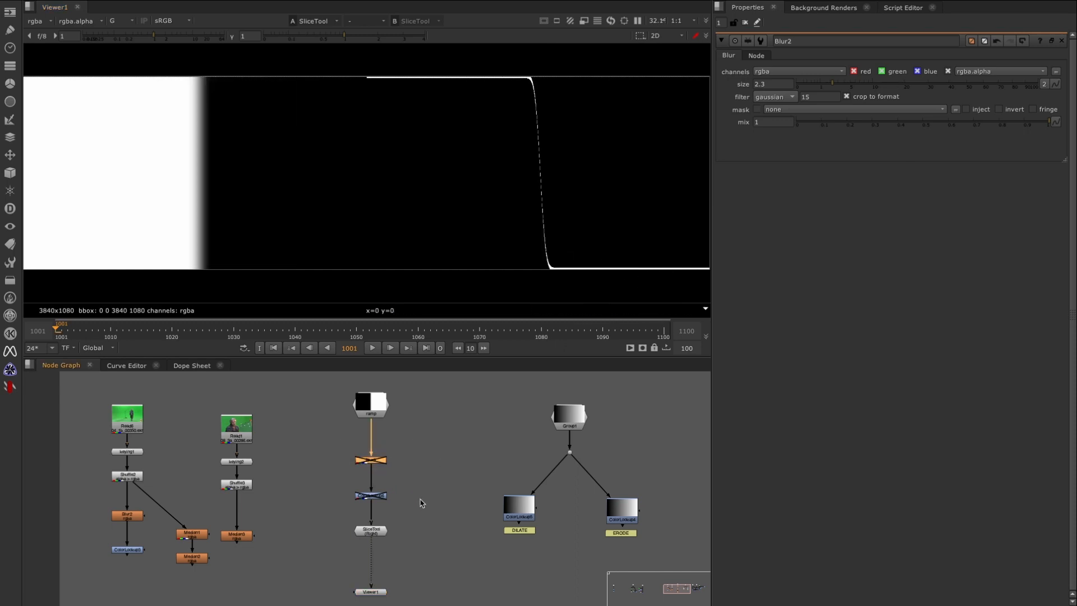
pyautogui.press('d')
pyautogui.keyDown('ctrl'); pyautogui.keyDown('shift'); pyautogui.moveTo(527, 72); pyautogui.dragTo(554, 280); pyautogui.keyUp('shift'); pyautogui.keyUp('ctrl')
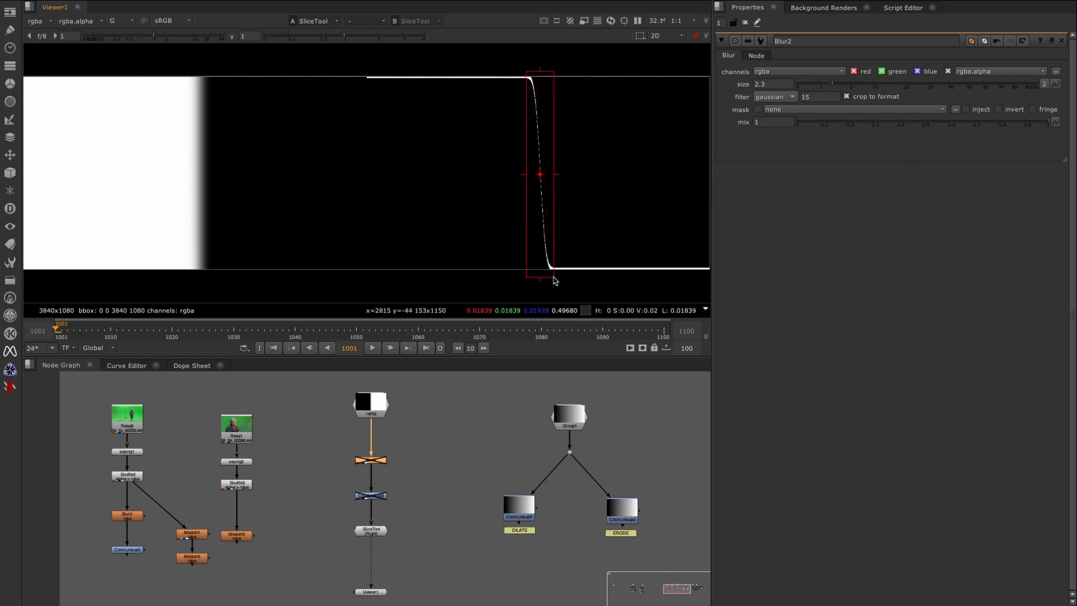
# Enable Blur3 and widen the sample region on both sides to span the whole blurred falloff.
pyautogui.press('d')
pyautogui.moveTo(527, 175); pyautogui.dragTo(475, 174)
pyautogui.moveTo(554, 178); pyautogui.dragTo(609, 174)
# Toggle Blur3 against the widened region, and with it disabled pull the region's white-side edge in to the sharp falloff's start.
pyautogui.moveTo(432, 438); pyautogui.dragTo(343, 487)
pyautogui.press('d')
pyautogui.press('d')
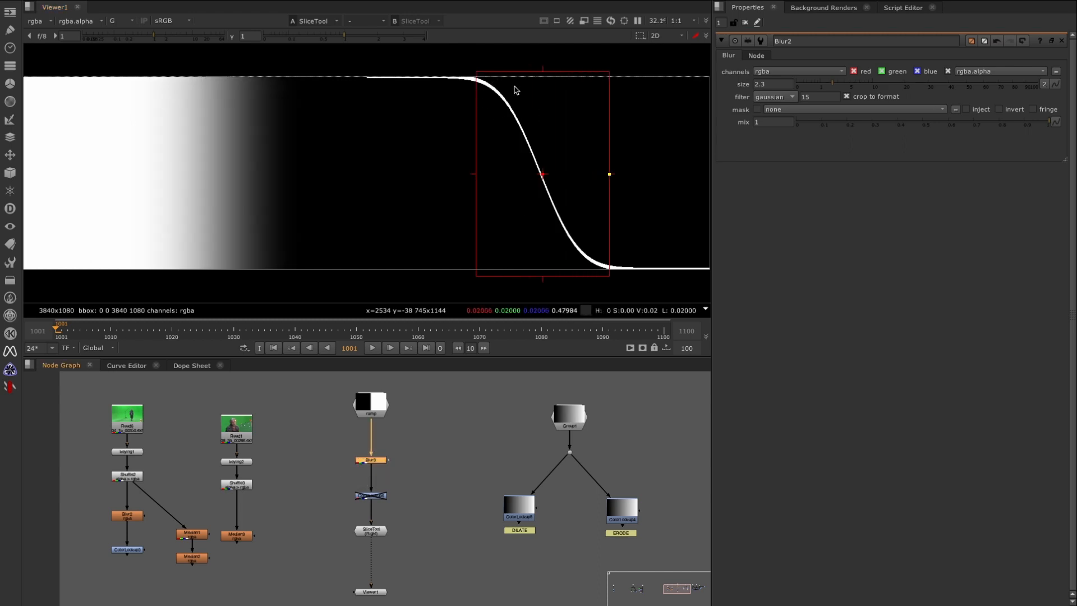
pyautogui.press('d')
pyautogui.moveTo(473, 179); pyautogui.dragTo(524, 173)
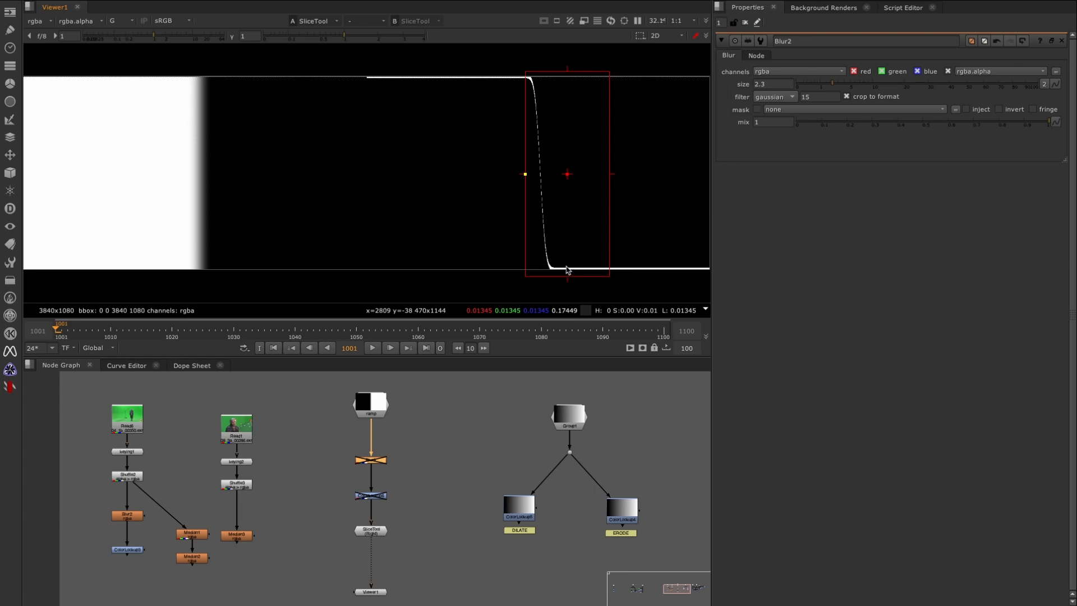
# Toggle Blur3 repeatedly to examine how far the blurred slice curve spreads inward past the original edge start.
pyautogui.moveTo(347, 434); pyautogui.dragTo(423, 487)
pyautogui.press('d')
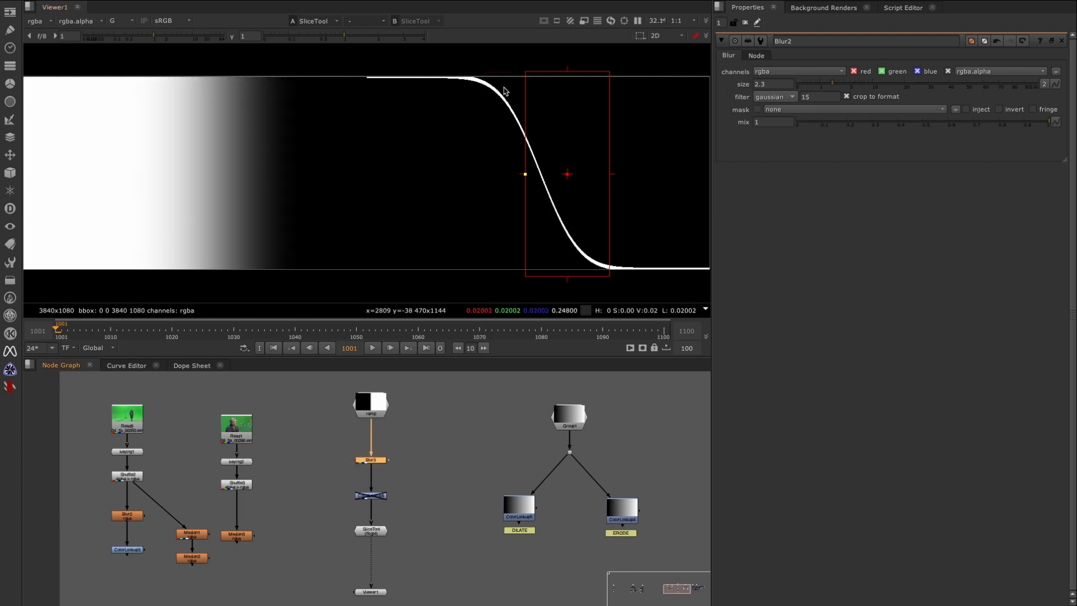
pyautogui.press('d')
pyautogui.press('d')
pyautogui.press('d')
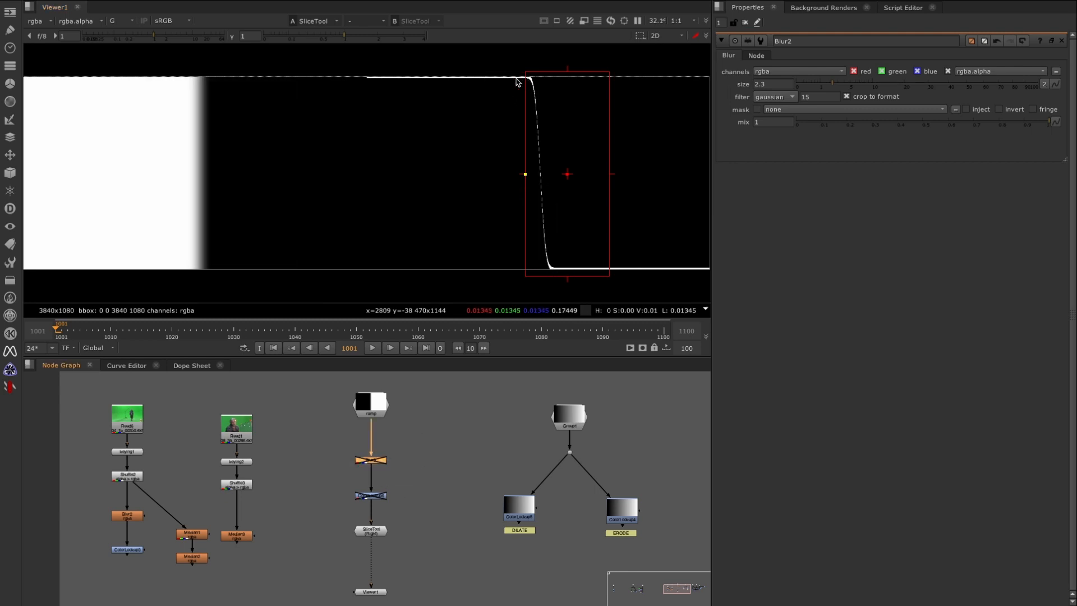
pyautogui.press('d')
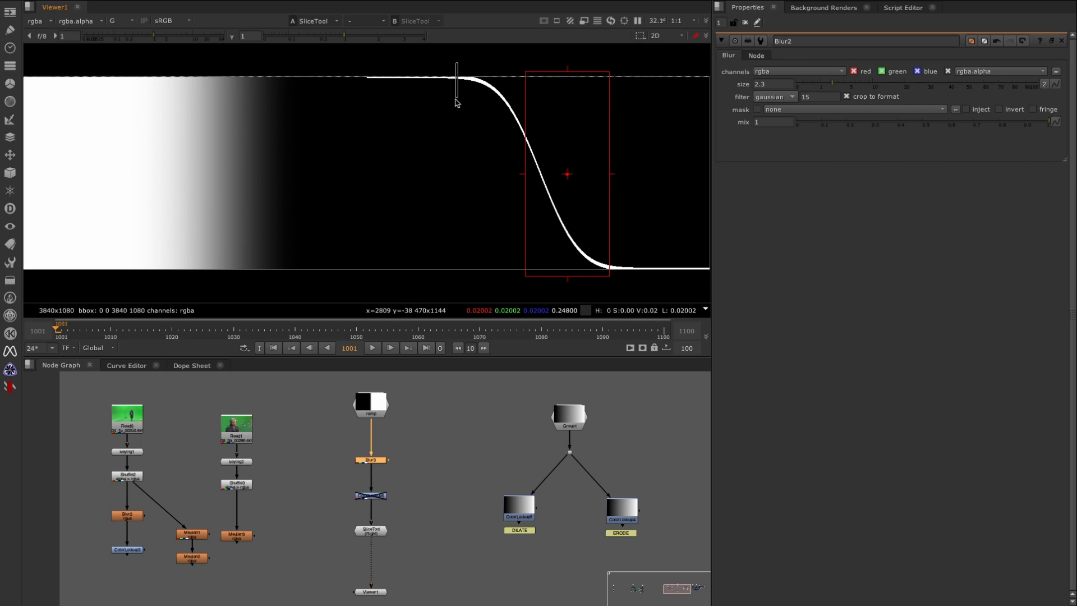
pyautogui.press('d')
pyautogui.press('d')
pyautogui.press('d')
# Fine-tune the sample region so its edge meets the start of the unblurred falloff, and enable Blur3.
pyautogui.moveTo(343, 448); pyautogui.dragTo(416, 485)
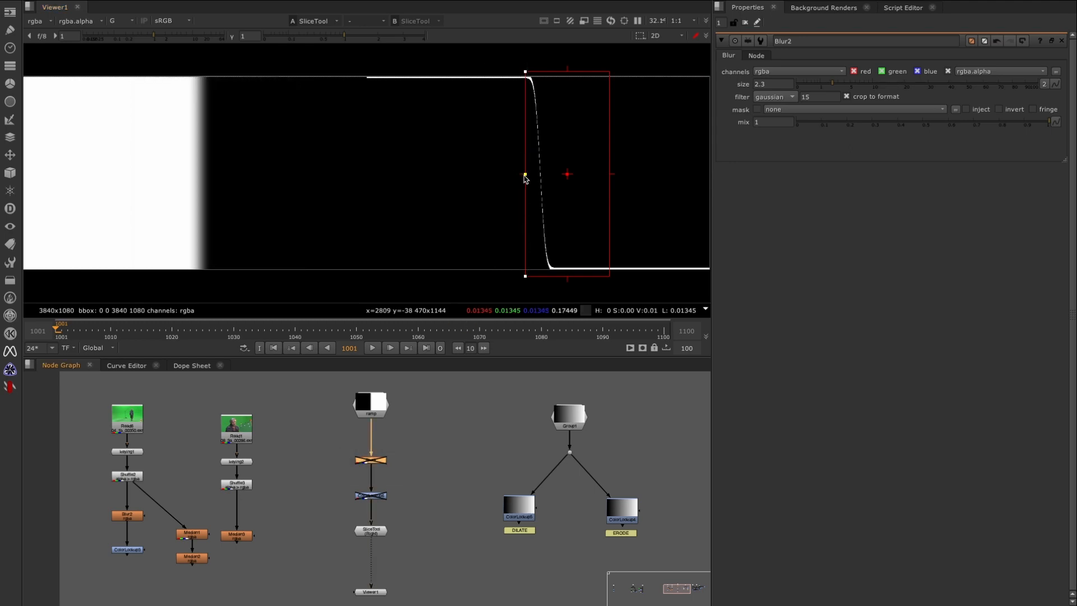
pyautogui.moveTo(524, 175); pyautogui.dragTo(532, 71)
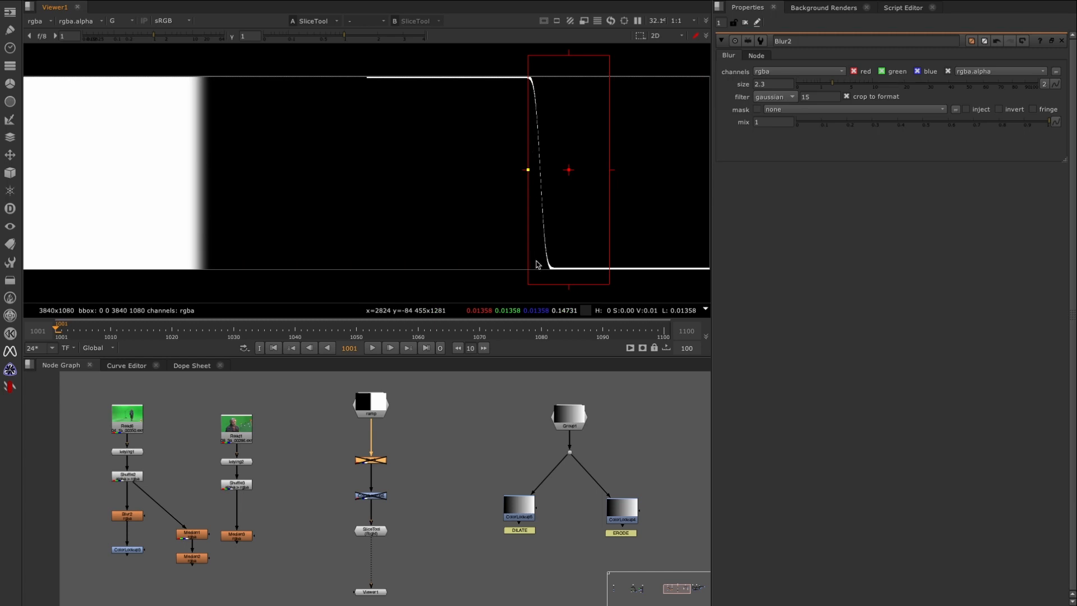
pyautogui.moveTo(342, 441); pyautogui.dragTo(422, 486)
pyautogui.press('d')
# Enable ColorLookup6 and move the white point of its master curve to about x 0.689, y 1.
pyautogui.doubleClick(384, 501)
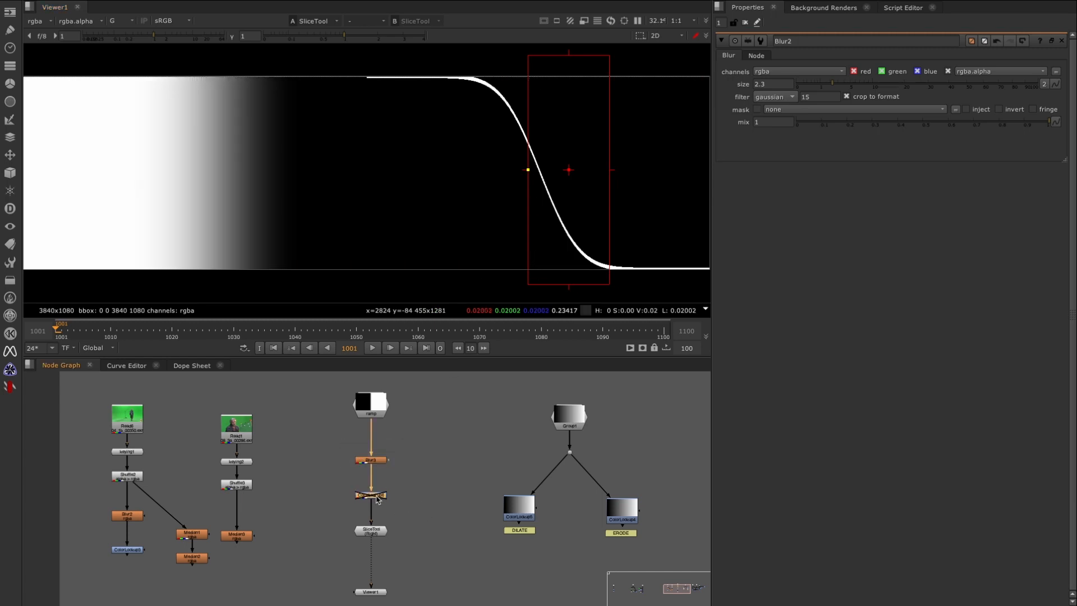
pyautogui.press('d')
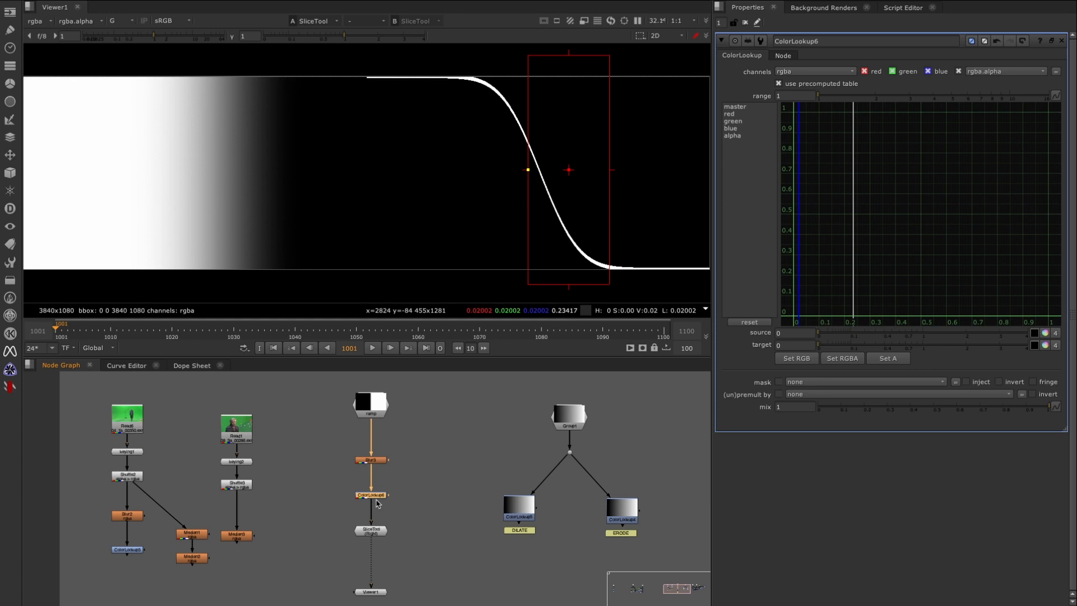
pyautogui.click(745, 107)
pyautogui.moveTo(1018, 138)
pyautogui.mouseDown()
pyautogui.moveTo(1073, 101)
pyautogui.moveTo(970, 113)
pyautogui.mouseUp()
# Compare the slice curve with Blur3 and ColorLookup6 both disabled and both enabled.
pyautogui.moveTo(341, 439); pyautogui.dragTo(415, 512)
pyautogui.press('d')
pyautogui.press('d')
pyautogui.press('d')
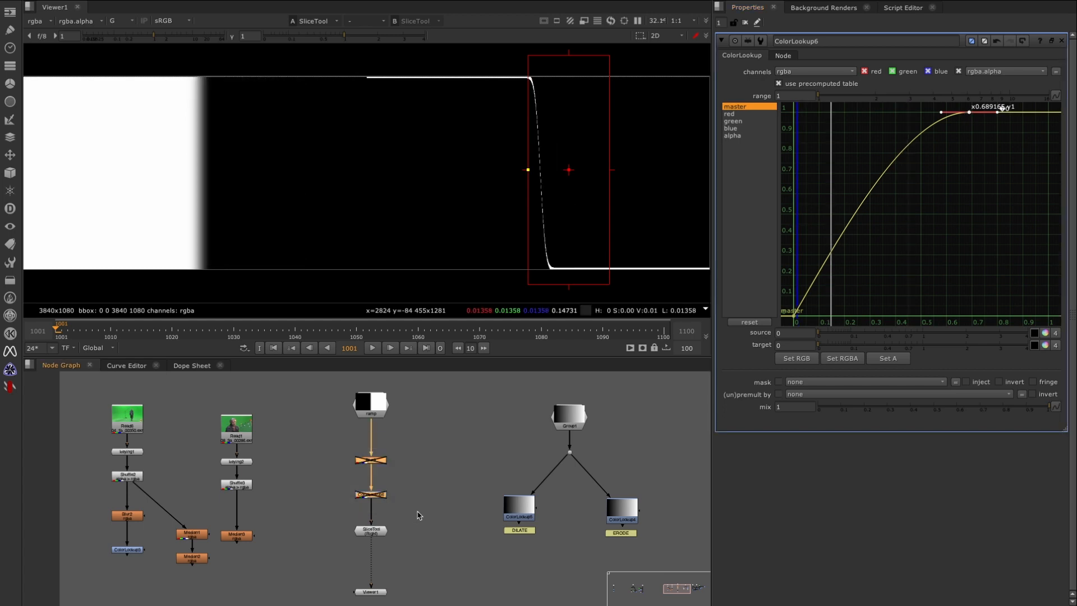
pyautogui.press('d')
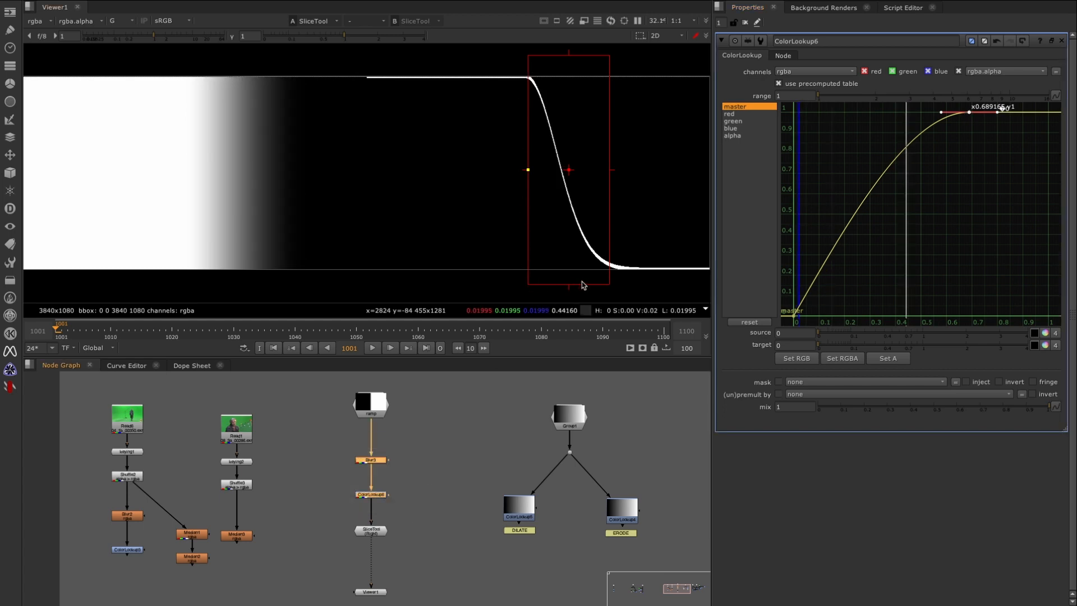
# Toggle Blur3 and ColorLookup6 together to compare where the original and filtered curves leave white.
pyautogui.press('d')
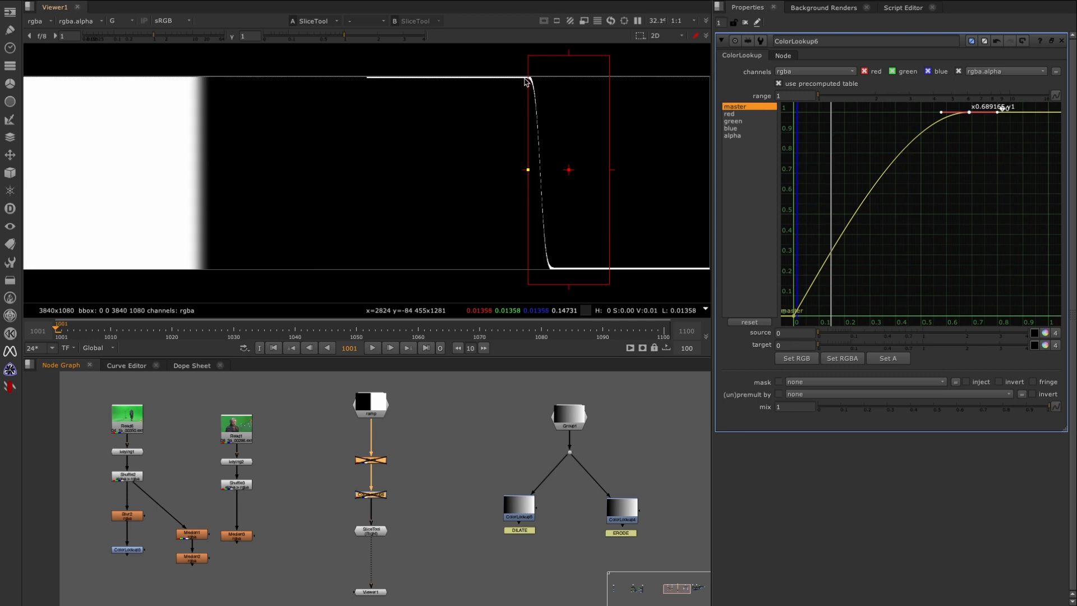
pyautogui.press('d')
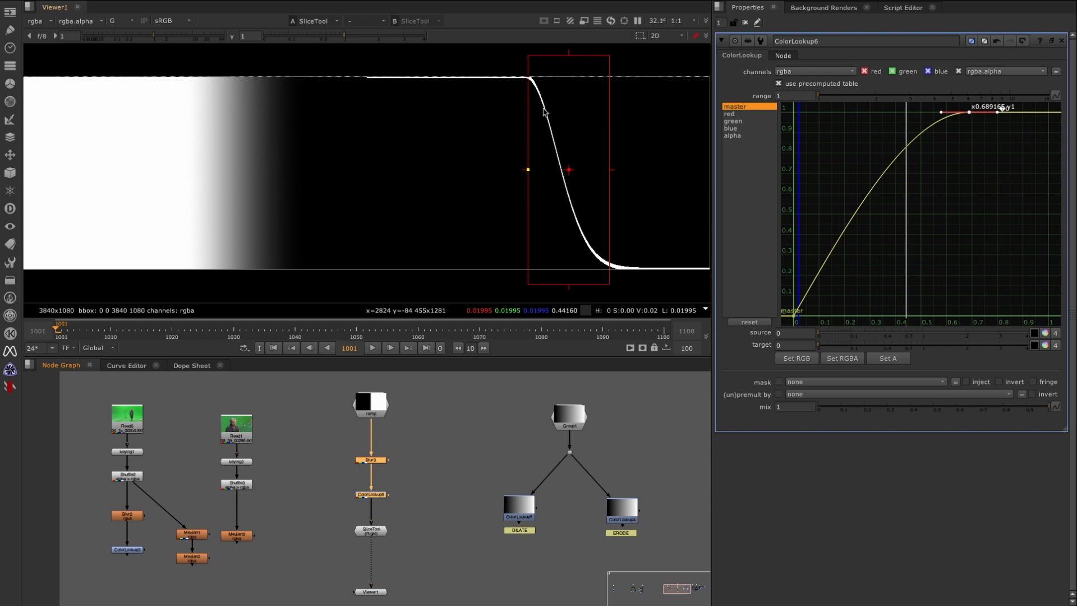
pyautogui.press('d')
pyautogui.press('d')
# View the ColorLookup3 and Blur2 results on the keyed figure and inspect the blurred shoulder edge up close.
pyautogui.scroll(3, 204, 524)
pyautogui.moveTo(179, 512); pyautogui.dragTo(272, 579)
pyautogui.press('1')
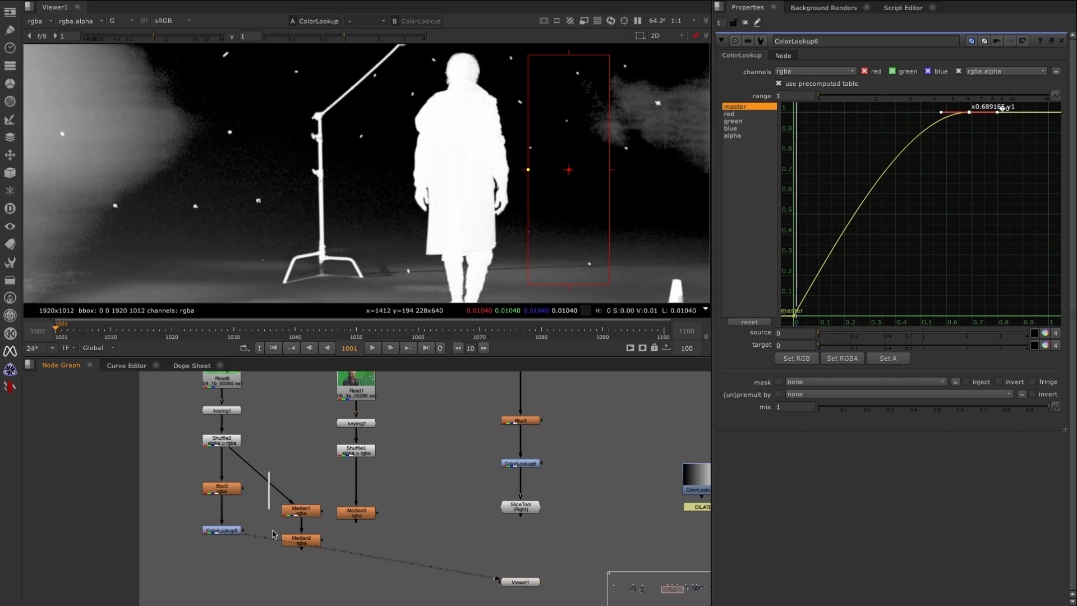
pyautogui.moveTo(267, 488); pyautogui.dragTo(264, 553, button='middle')
pyautogui.moveTo(186, 530); pyautogui.dragTo(254, 581)
pyautogui.press('1')
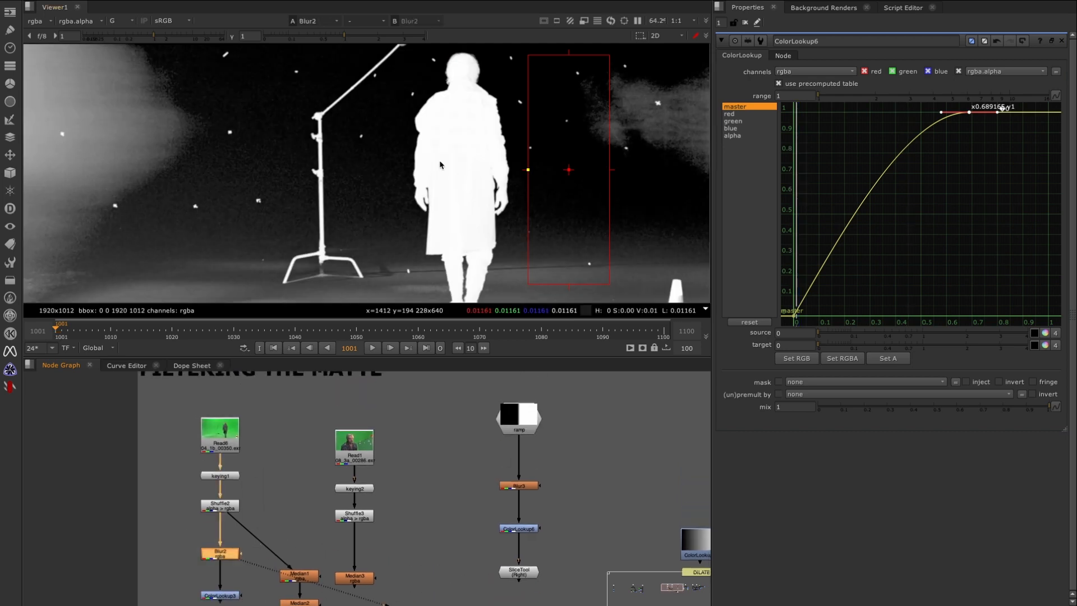
pyautogui.scroll(5, 441, 164)
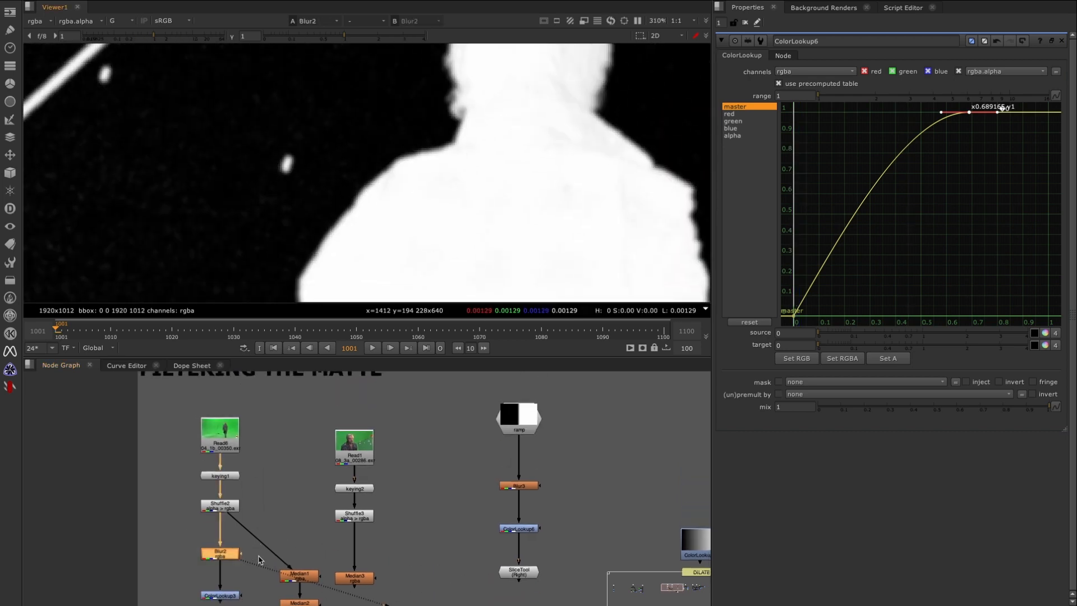
pyautogui.moveTo(243, 557); pyautogui.dragTo(300, 525)
pyautogui.moveTo(300, 526); pyautogui.dragTo(324, 480, button='middle')
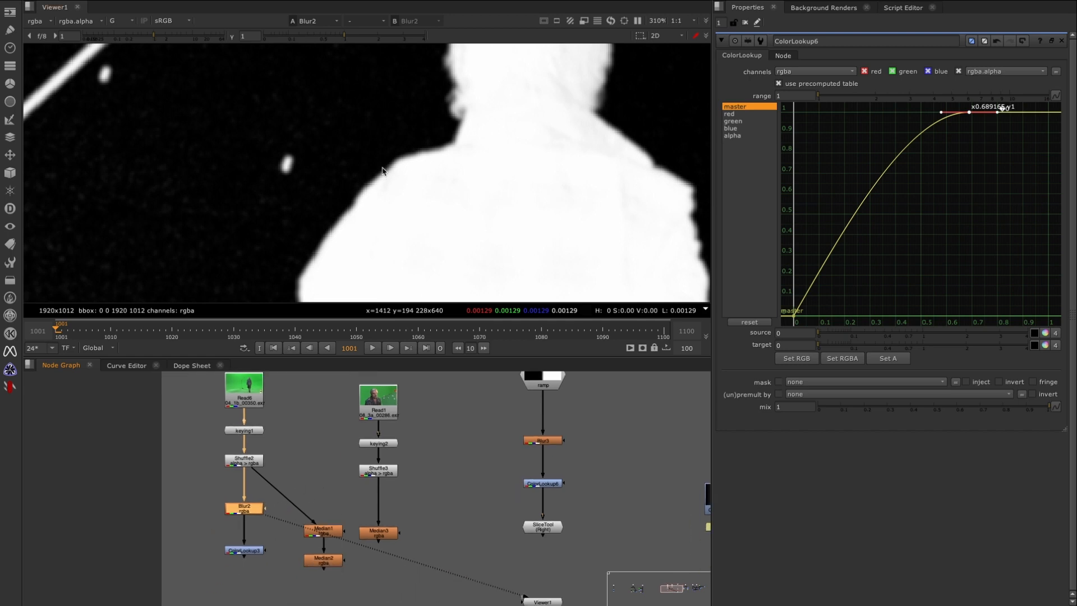
# View ColorLookup3's output again and examine the figure's shoulder edge against the blurred matte.
pyautogui.moveTo(418, 143); pyautogui.dragTo(289, 298)
pyautogui.moveTo(316, 201); pyautogui.dragTo(373, 248)
pyautogui.moveTo(208, 491); pyautogui.dragTo(272, 540)
pyautogui.moveTo(211, 540); pyautogui.dragTo(280, 588)
pyautogui.press('1')
pyautogui.moveTo(202, 480); pyautogui.dragTo(287, 586)
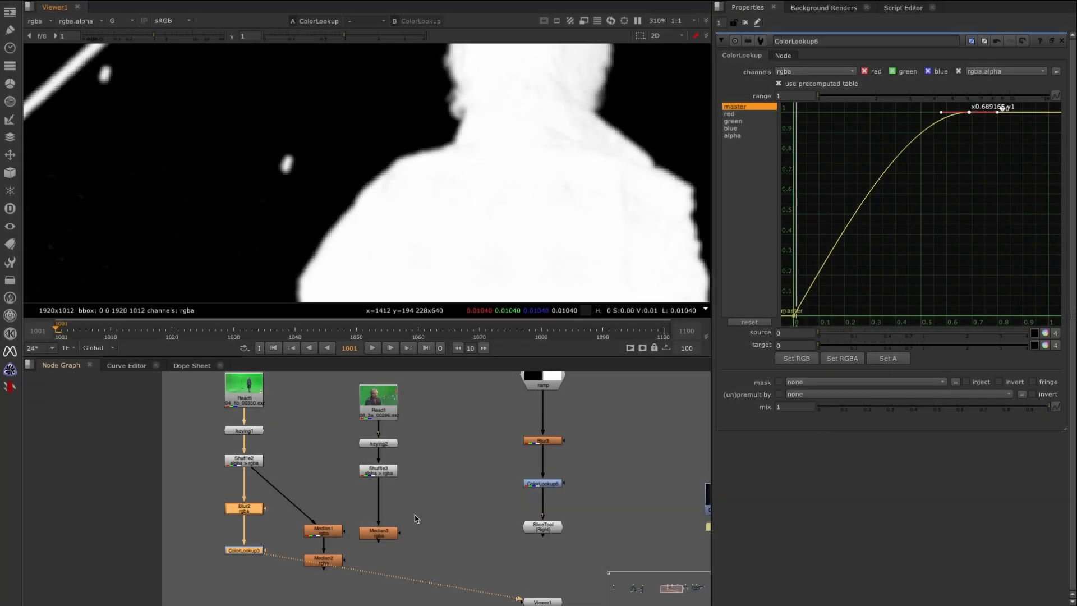
pyautogui.moveTo(414, 518); pyautogui.dragTo(406, 548, button='middle')
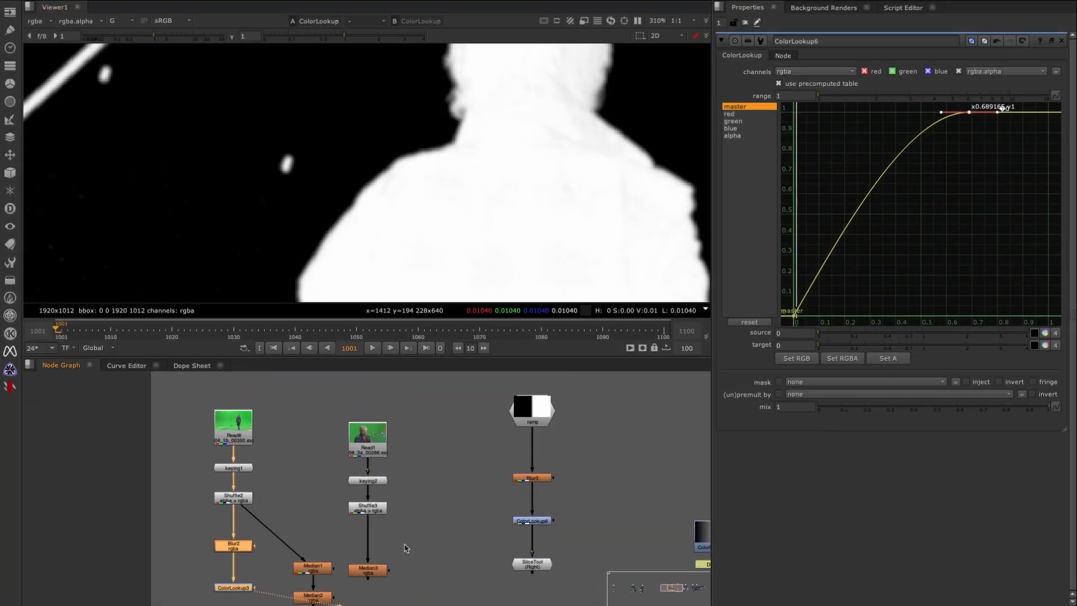
pyautogui.click(406, 548)
# Compare the unfiltered Shuffle2 matte with Median1's result around the figure's head.
pyautogui.press('2')
pyautogui.moveTo(541, 89); pyautogui.dragTo(394, 204, button='middle')
pyautogui.scroll(2, 430, 177)
pyautogui.moveTo(431, 174); pyautogui.dragTo(430, 210, button='middle')
pyautogui.moveTo(273, 484)
pyautogui.mouseDown(button='middle')
pyautogui.moveTo(186, 529)
pyautogui.moveTo(272, 470)
pyautogui.mouseUp(button='middle')
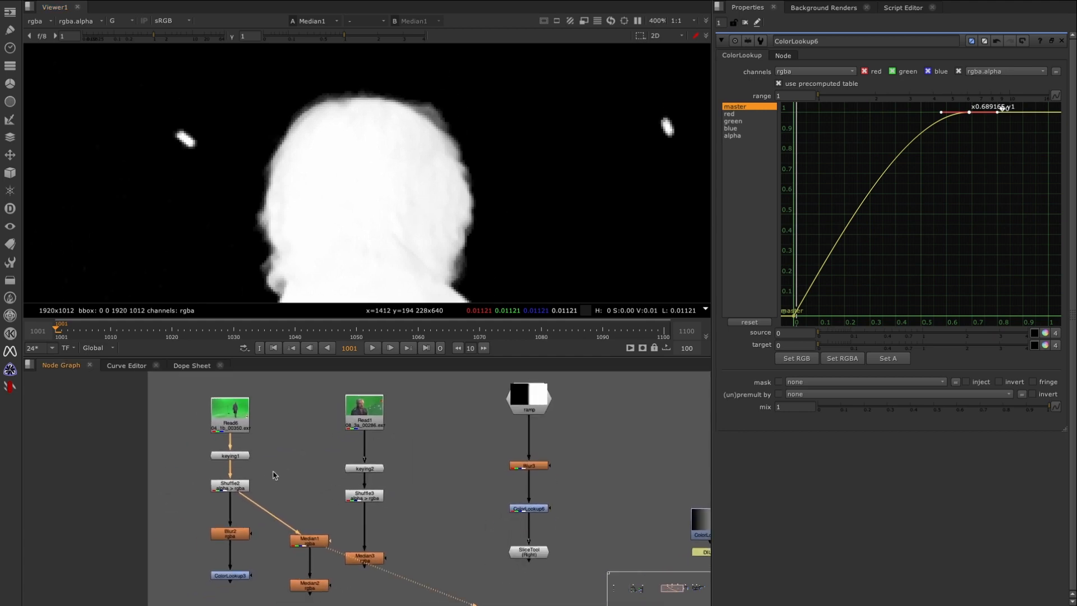
pyautogui.moveTo(271, 471); pyautogui.dragTo(212, 498)
pyautogui.press('1')
pyautogui.moveTo(281, 566); pyautogui.dragTo(348, 507)
pyautogui.press('1')
# Set the viewer gamma to 3 while looking closely at the head edge of Median1's matte.
pyautogui.scroll(3, 475, 112)
pyautogui.moveTo(499, 141); pyautogui.dragTo(501, 175, button='middle')
pyautogui.click(254, 35)
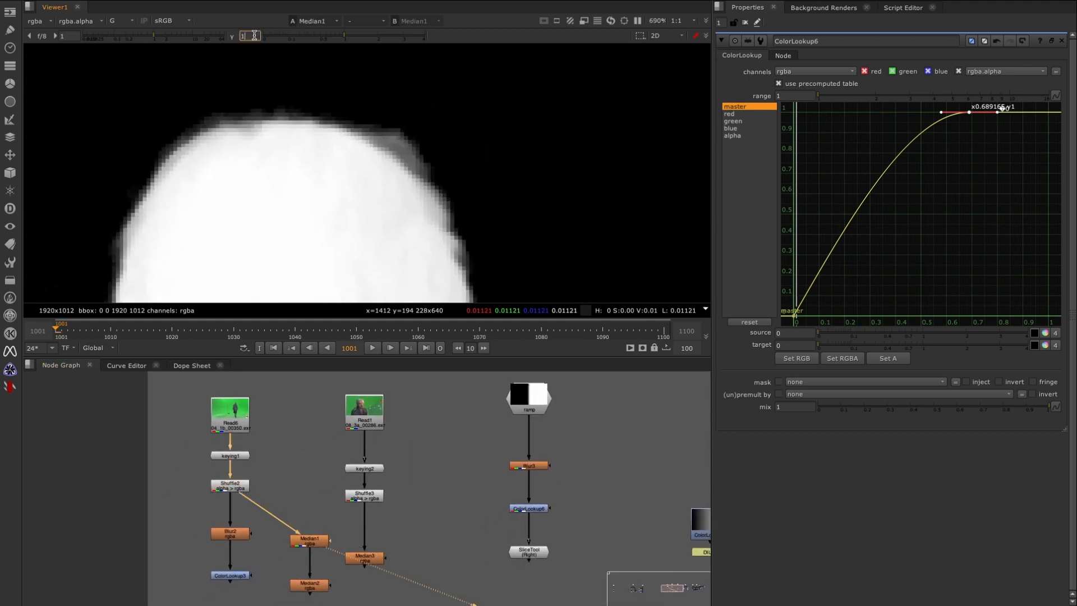
pyautogui.write('3')
pyautogui.press('Return')
pyautogui.scroll(-2, 400, 150)
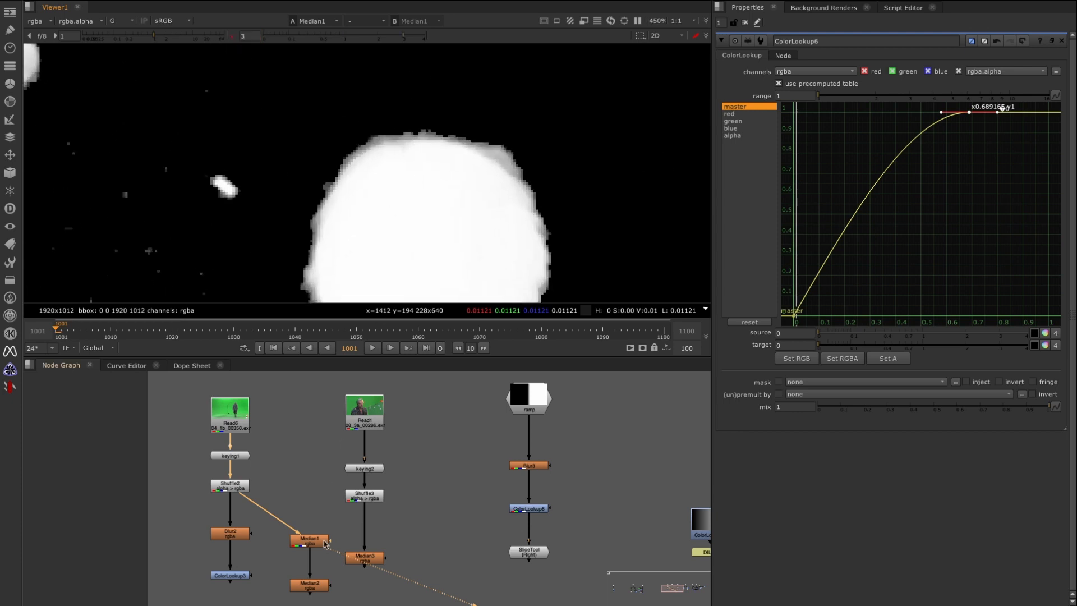
# Toggle Median1 off and on repeatedly to examine how it affects the background noise and head edge.
pyautogui.moveTo(337, 570); pyautogui.dragTo(271, 521)
pyautogui.press('d')
pyautogui.press('d')
pyautogui.press('d')
pyautogui.press('d')
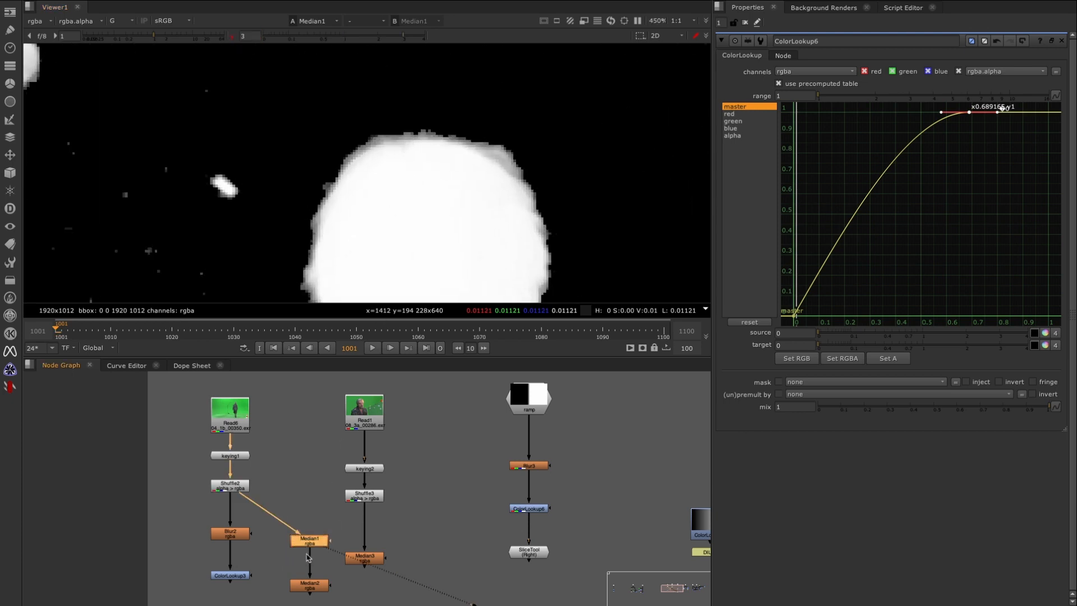
pyautogui.press('d')
pyautogui.press('d')
pyautogui.moveTo(302, 543); pyautogui.dragTo(303, 534)
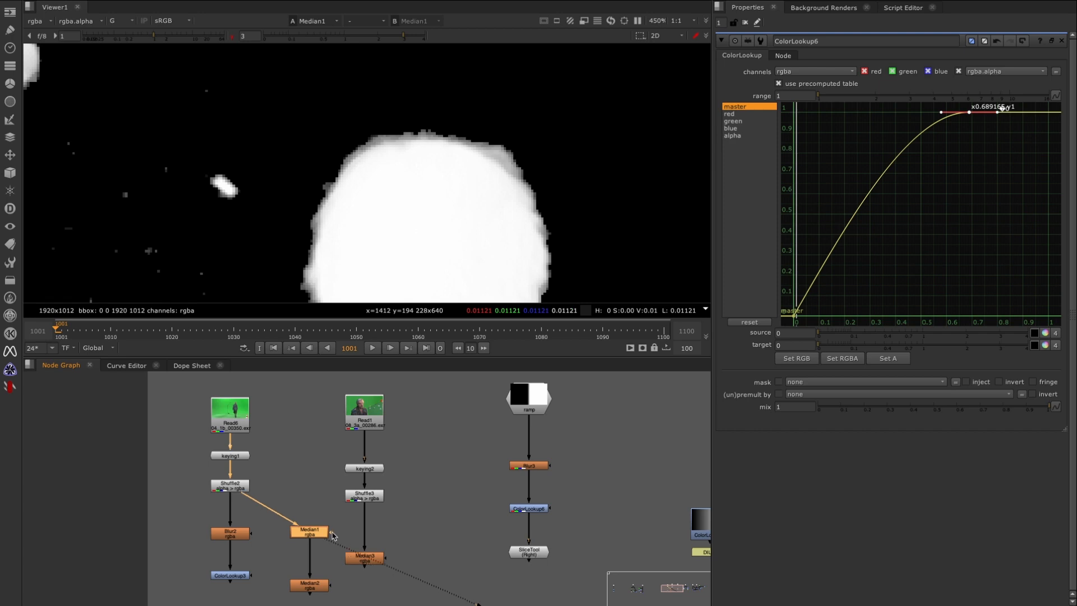
# Open Median1's properties, disable the node to sample a single pixel among the noise specks, and re-enable it.
pyautogui.doubleClick(307, 537)
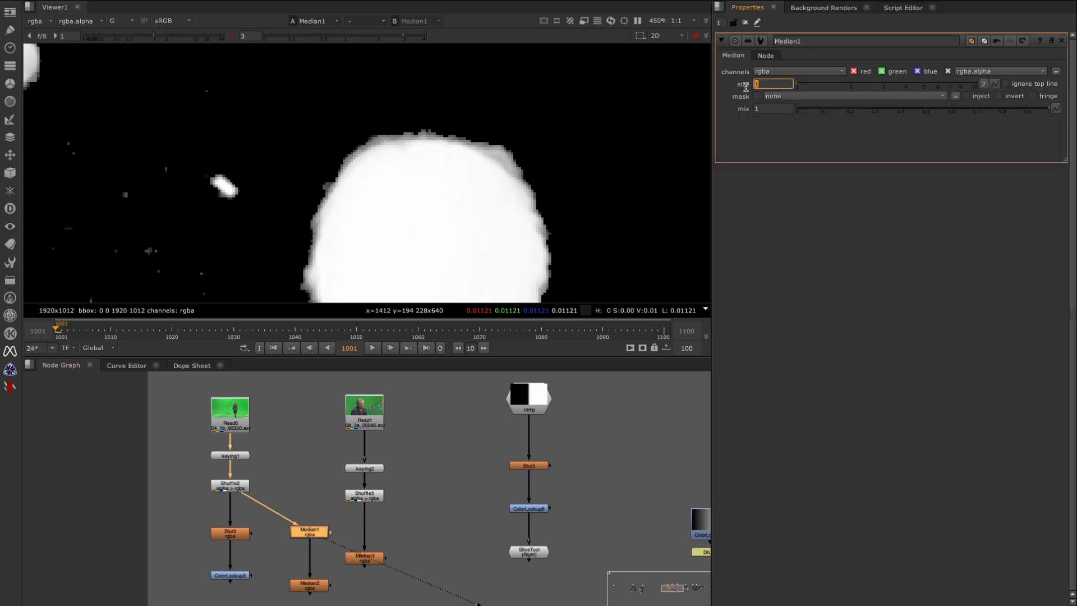
pyautogui.press('d')
pyautogui.scroll(8, 524, 243)
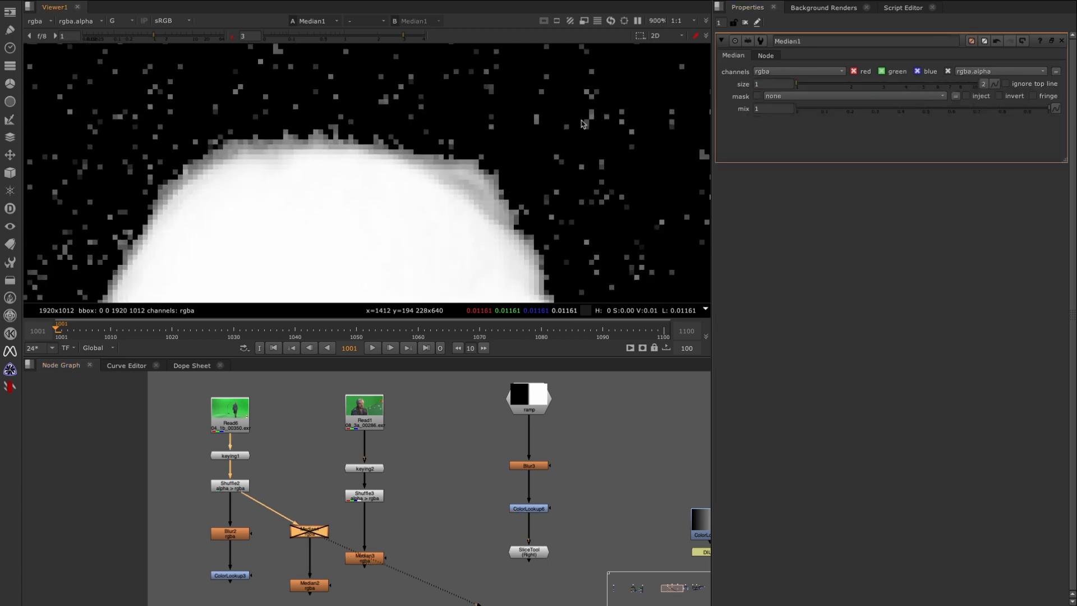
pyautogui.keyDown('ctrl'); pyautogui.moveTo(384, 251); pyautogui.dragTo(397, 270); pyautogui.keyUp('ctrl')
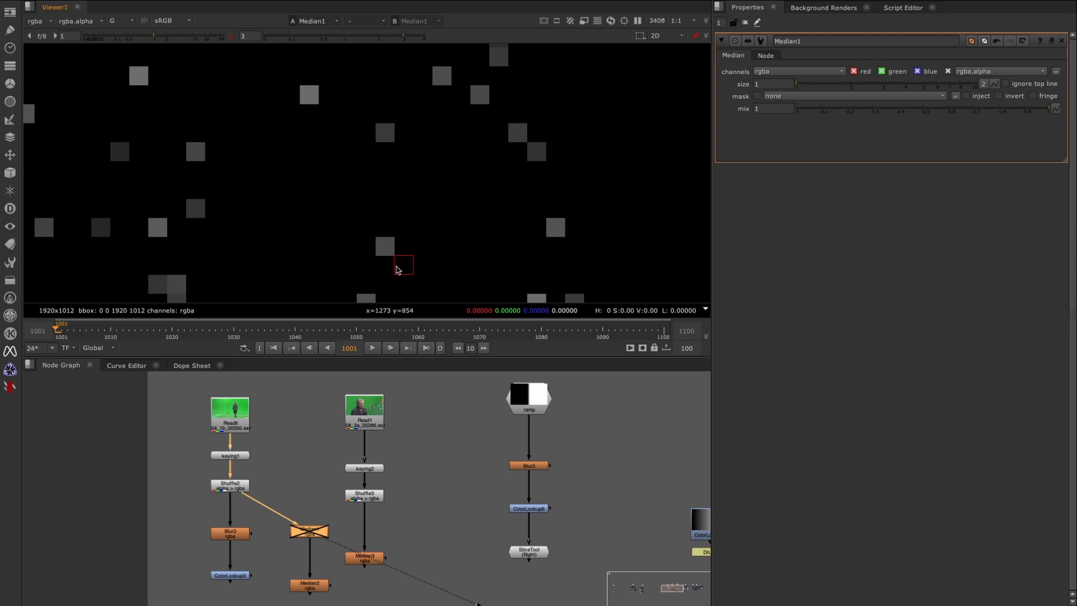
pyautogui.press('d')
# Frame the figure's upper body and place Median2 closer beneath Median1 in the node graph.
pyautogui.scroll(-12, 468, 185)
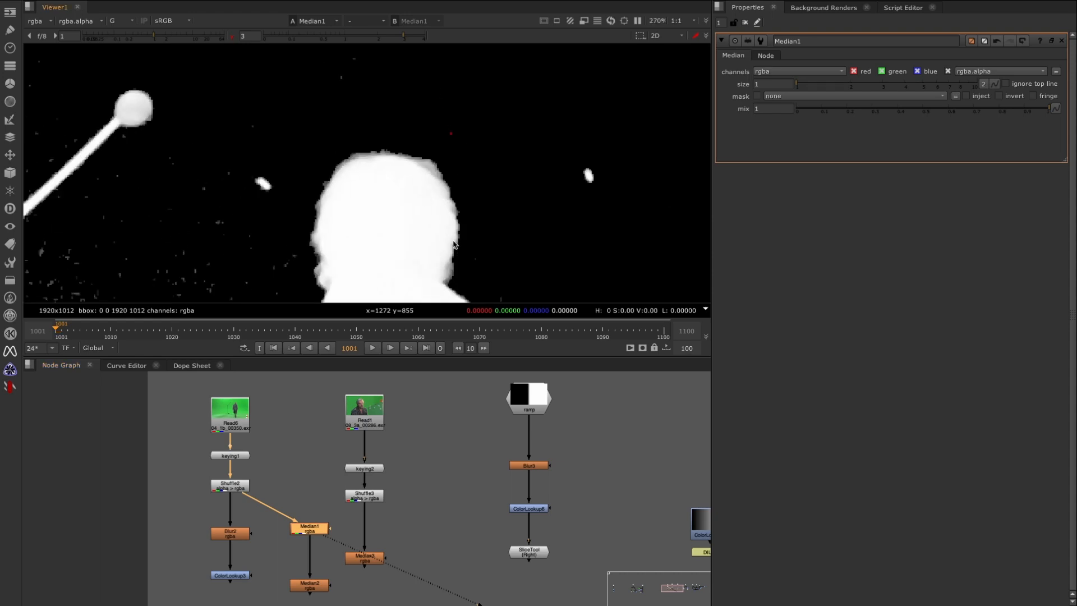
pyautogui.moveTo(483, 154); pyautogui.dragTo(451, 68, button='middle')
pyautogui.scroll(-3, 465, 225)
pyautogui.moveTo(447, 247); pyautogui.dragTo(431, 183, button='middle')
pyautogui.moveTo(311, 554); pyautogui.dragTo(310, 541)
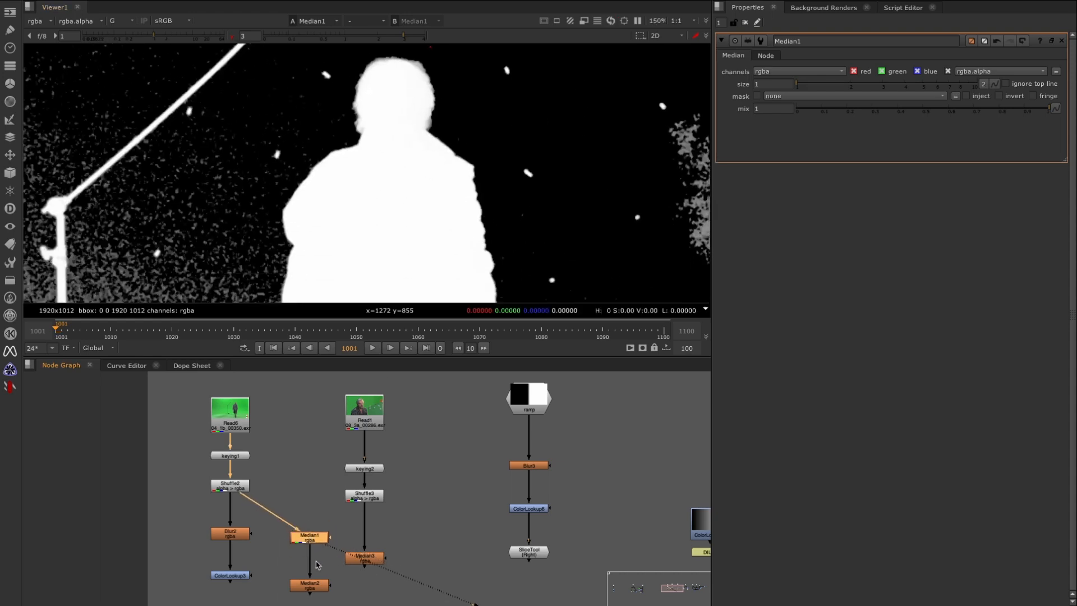
pyautogui.moveTo(316, 588); pyautogui.dragTo(314, 577)
pyautogui.moveTo(315, 540); pyautogui.dragTo(318, 542)
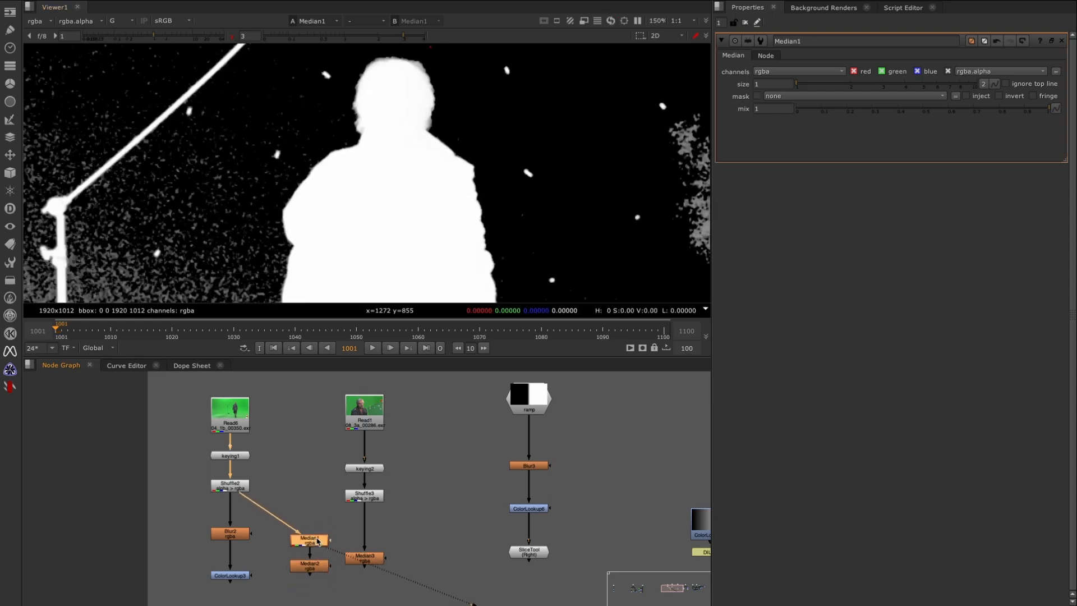
# Check the size settings of the stacked Median1 and Median2 nodes.
pyautogui.click(318, 569)
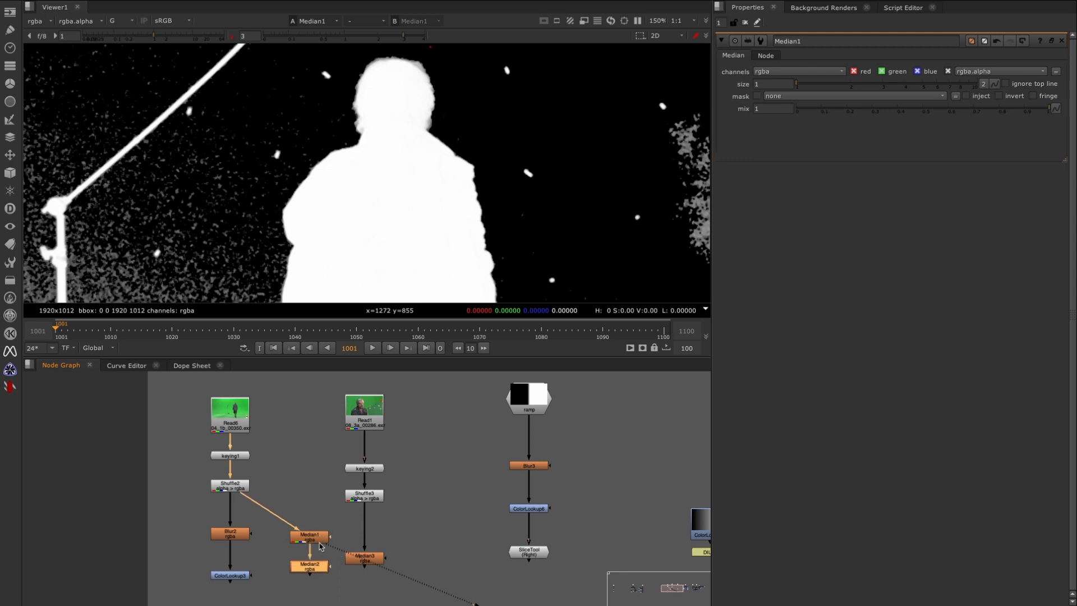
pyautogui.click(320, 538)
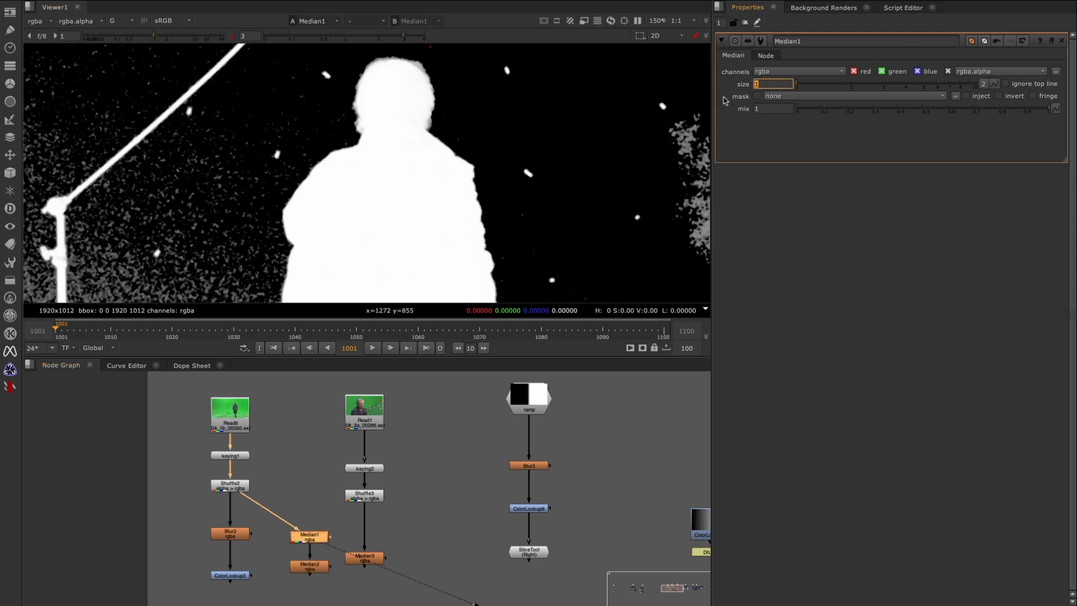
pyautogui.scroll(2, 370, 505)
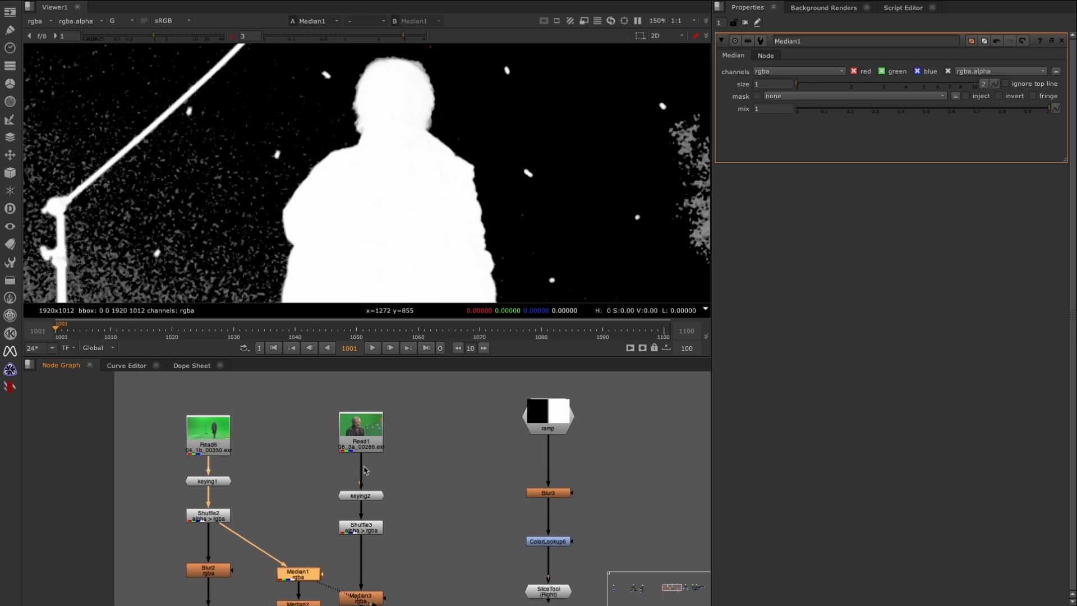
pyautogui.moveTo(303, 558); pyautogui.dragTo(310, 458, button='middle')
pyautogui.doubleClick(310, 508)
pyautogui.click(313, 481)
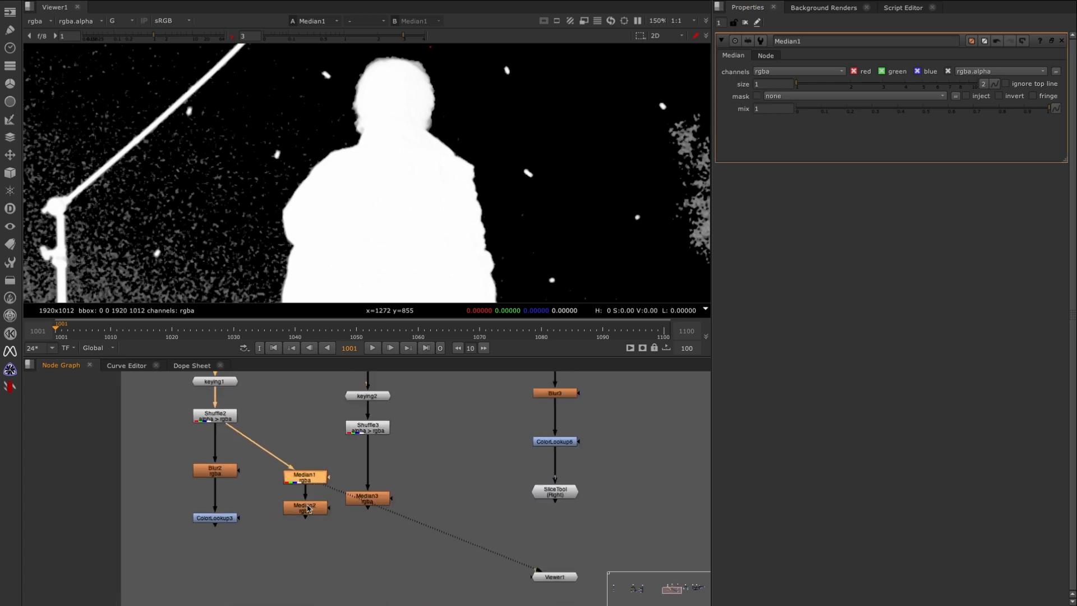
pyautogui.click(308, 508)
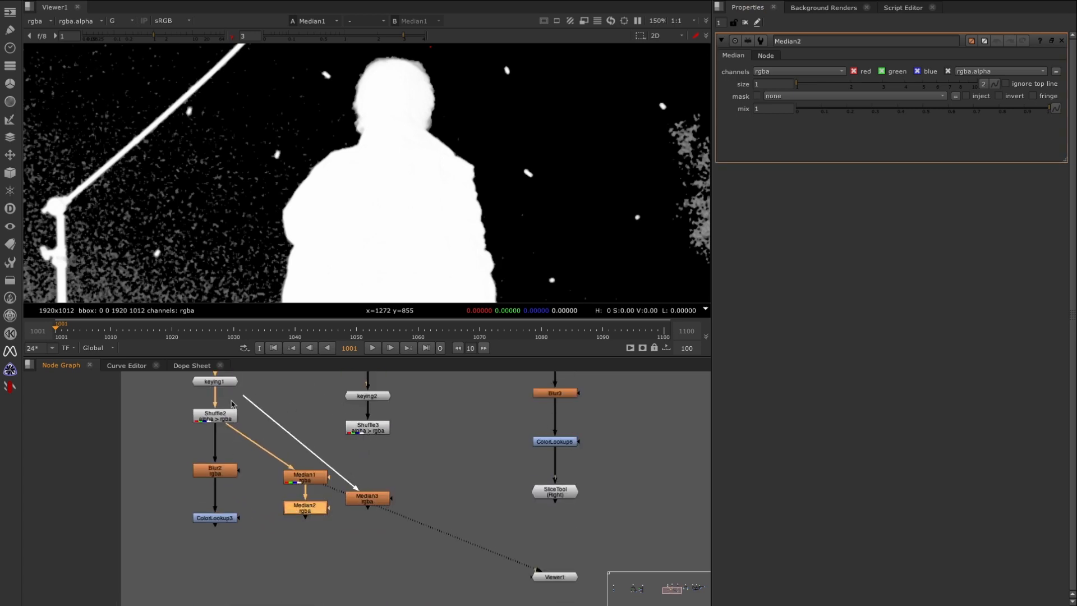
# Connect Median3 to Shuffle2, place it beside Median1, and set its size to 2.
pyautogui.moveTo(367, 498); pyautogui.dragTo(368, 474)
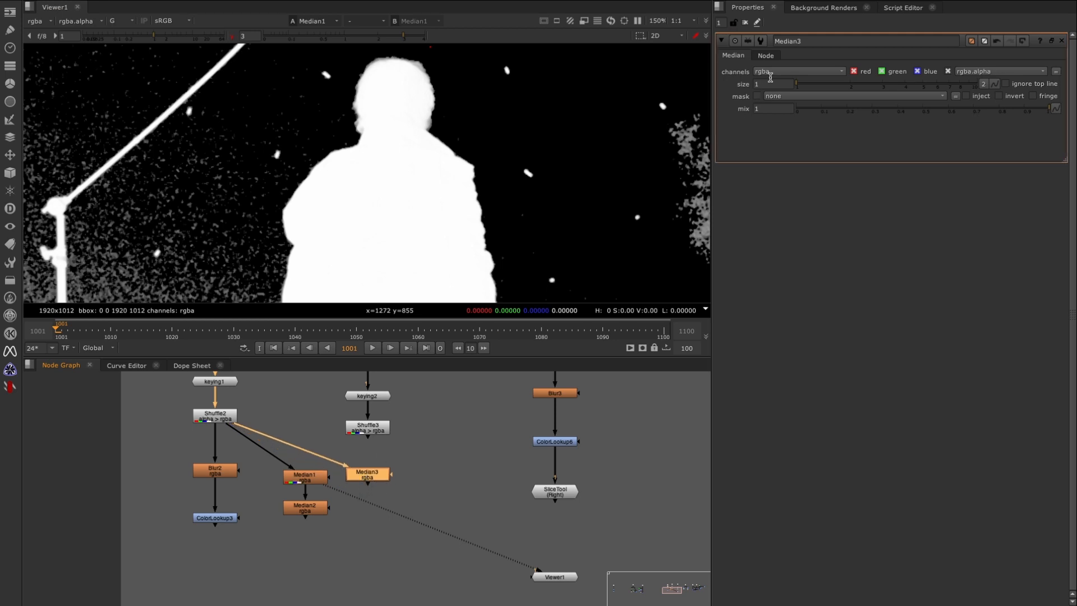
pyautogui.doubleClick(310, 481)
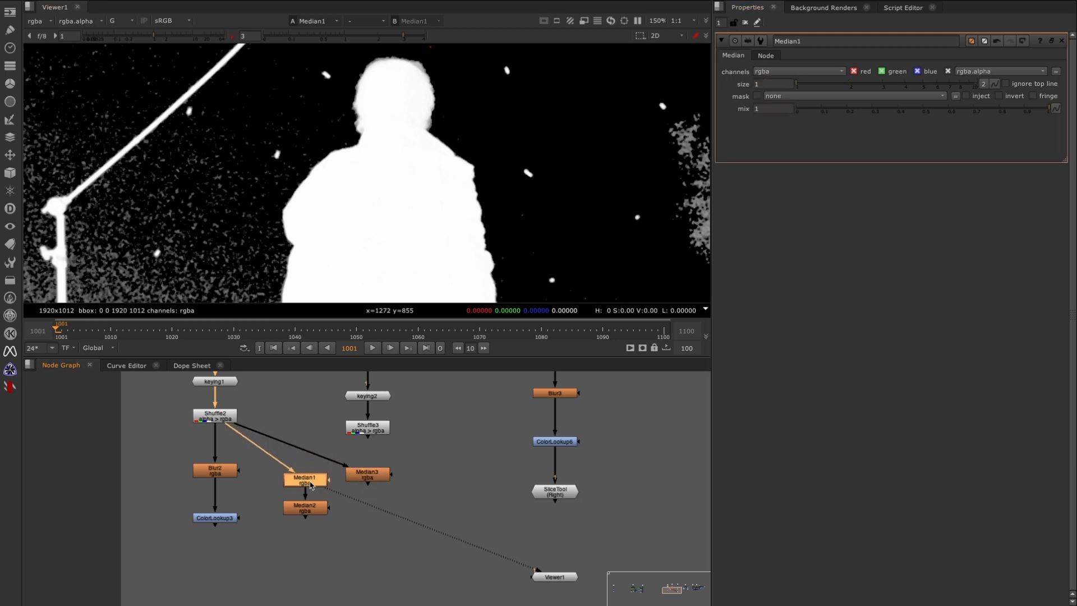
pyautogui.doubleClick(303, 513)
pyautogui.moveTo(367, 476); pyautogui.dragTo(372, 485)
pyautogui.doubleClick(372, 486)
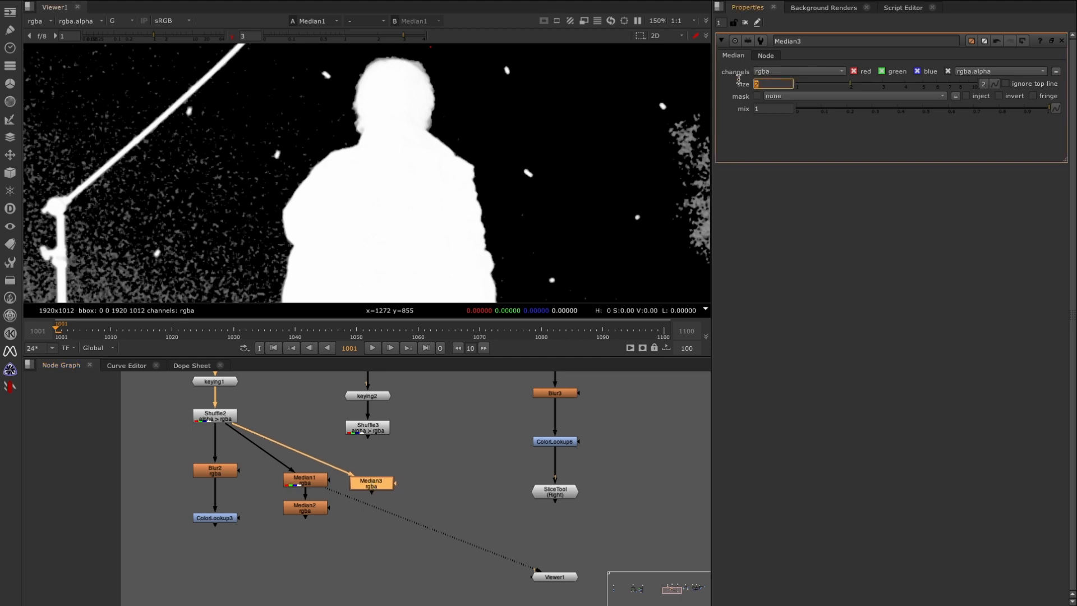
# Assign Median2 to viewer input 1 and Median3 to viewer input 2.
pyautogui.moveTo(268, 537); pyautogui.dragTo(346, 488)
pyautogui.press('1')
pyautogui.moveTo(420, 452); pyautogui.dragTo(345, 499)
pyautogui.press('2')
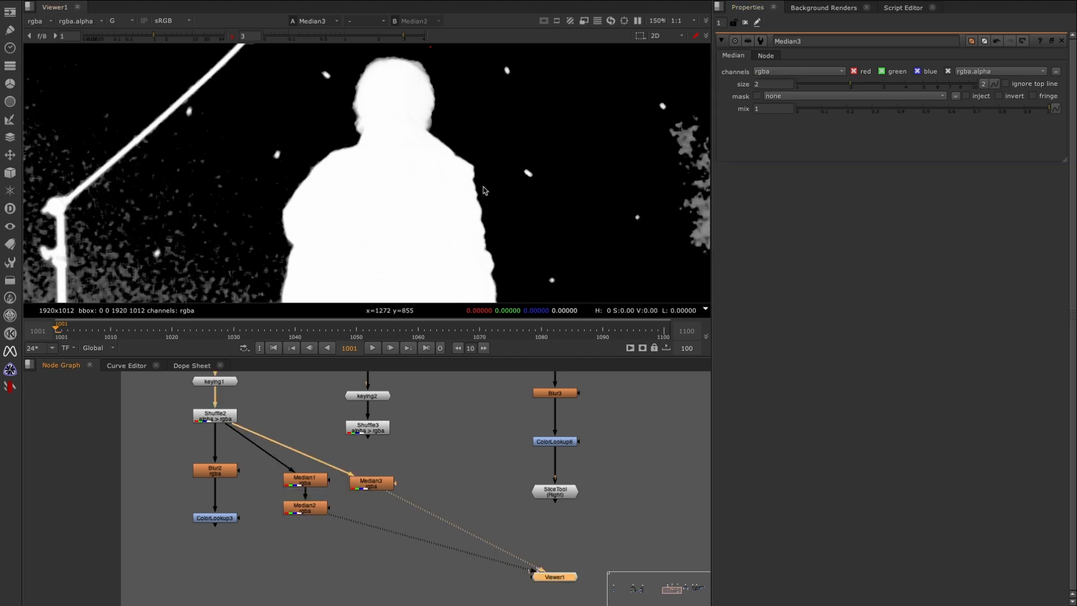
# Switch between the stacked Median2 result and the Median3 result to compare the coat edge and nearby noise.
pyautogui.press('1')
pyautogui.press('2')
pyautogui.scroll(5, 499, 211)
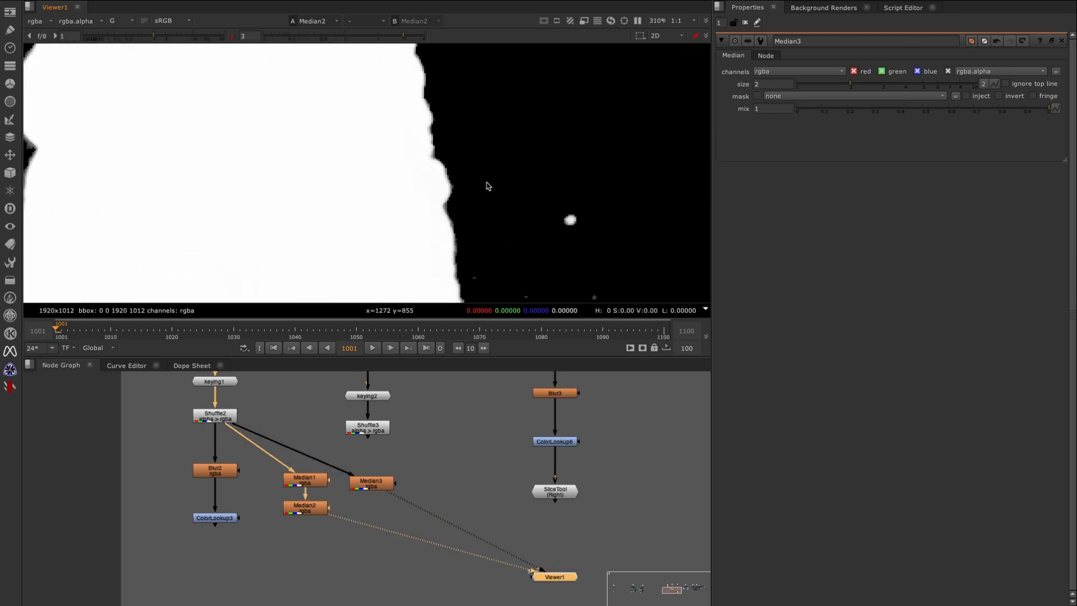
pyautogui.press('1')
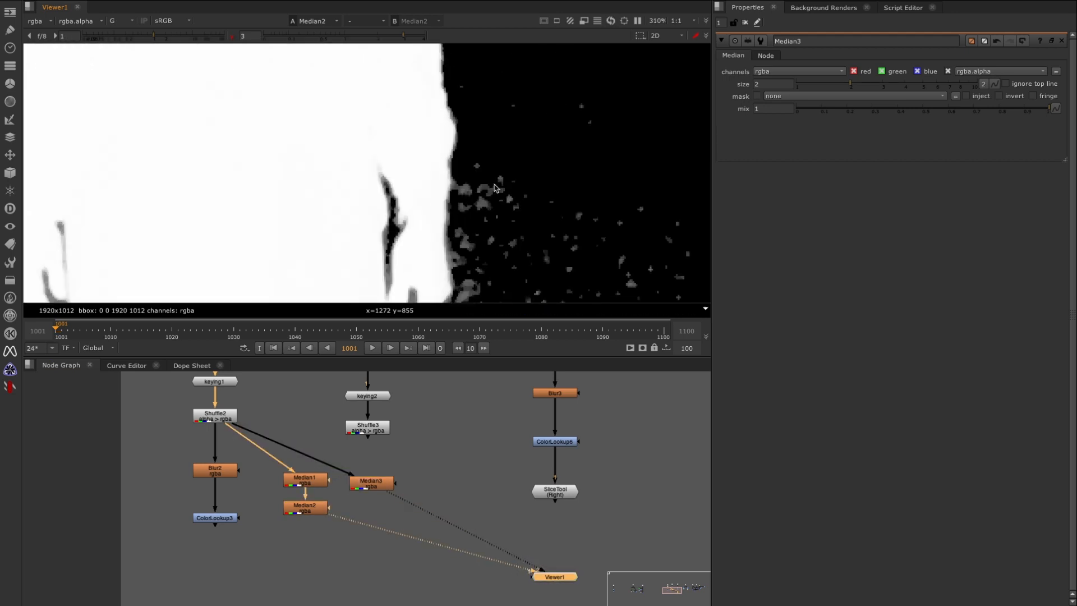
pyautogui.press('2')
pyautogui.press('1')
pyautogui.press('2')
# Compare the Median2 and Median3 mattes along the figure's arm and shoulders and in the noisy background beside them.
pyautogui.moveTo(191, 270); pyautogui.dragTo(359, 240, button='middle')
pyautogui.press('1')
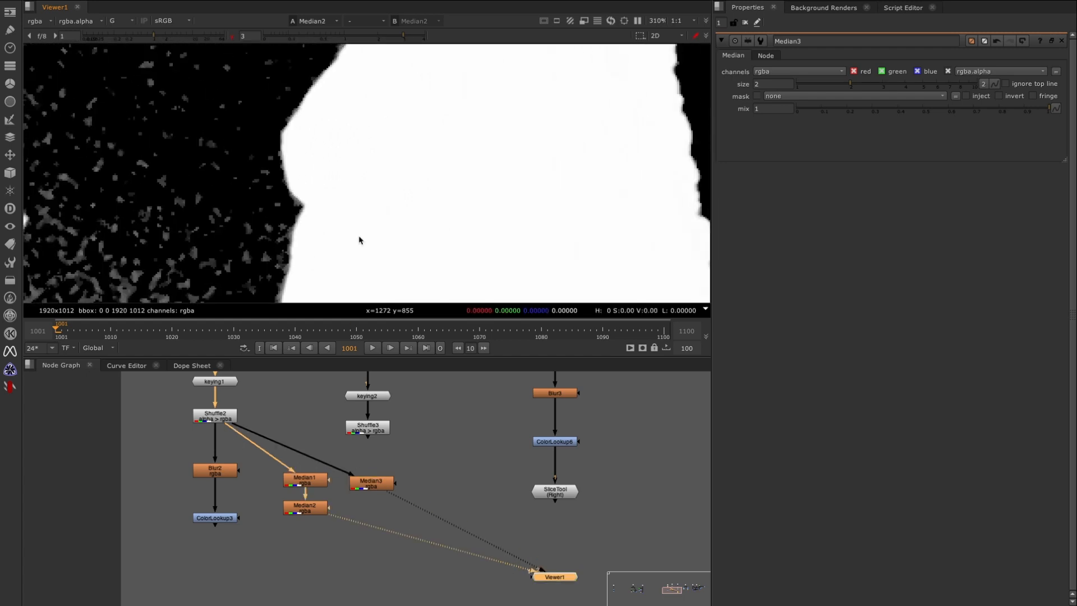
pyautogui.moveTo(397, 112); pyautogui.dragTo(377, 233, button='middle')
pyautogui.press('2')
pyautogui.press('1')
pyautogui.moveTo(423, 142); pyautogui.dragTo(416, 113, button='middle')
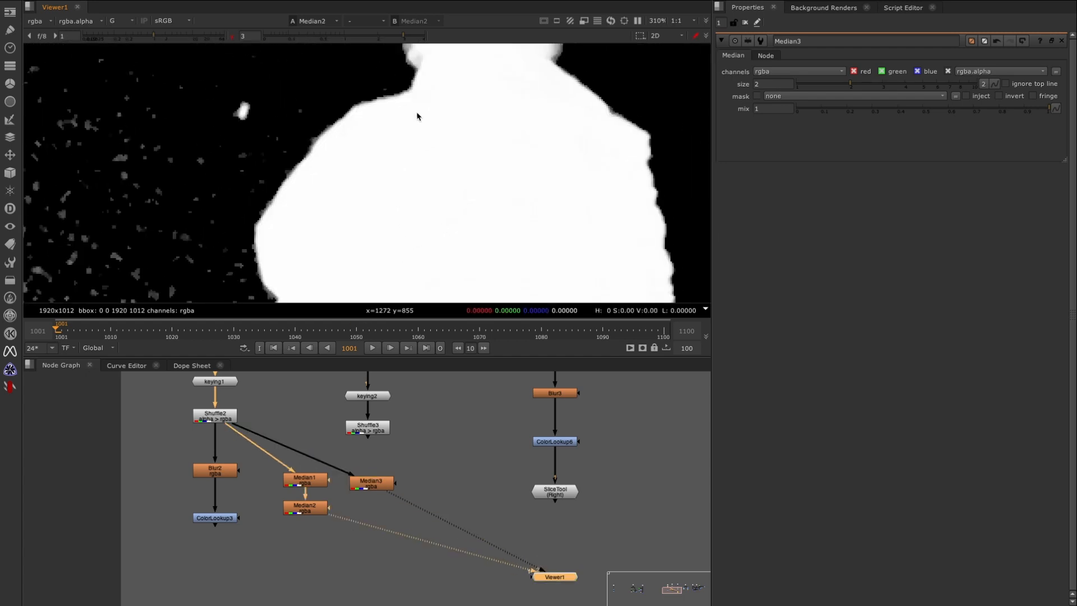
pyautogui.keyDown('alt'); pyautogui.moveTo(333, 280); pyautogui.dragTo(329, 349, button='middle'); pyautogui.keyUp('alt')
pyautogui.moveTo(445, 271); pyautogui.dragTo(402, 237, button='middle')
# View the Read1 green-screen plate in full color and fit the whole frame in the viewer.
pyautogui.moveTo(369, 462); pyautogui.dragTo(359, 545, button='middle')
pyautogui.moveTo(408, 491); pyautogui.dragTo(311, 537)
pyautogui.press('1')
pyautogui.click(359, 424)
pyautogui.press('1')
pyautogui.keyDown('alt'); pyautogui.moveTo(478, 135); pyautogui.dragTo(401, 212, button='middle'); pyautogui.keyUp('alt')
pyautogui.press('a')
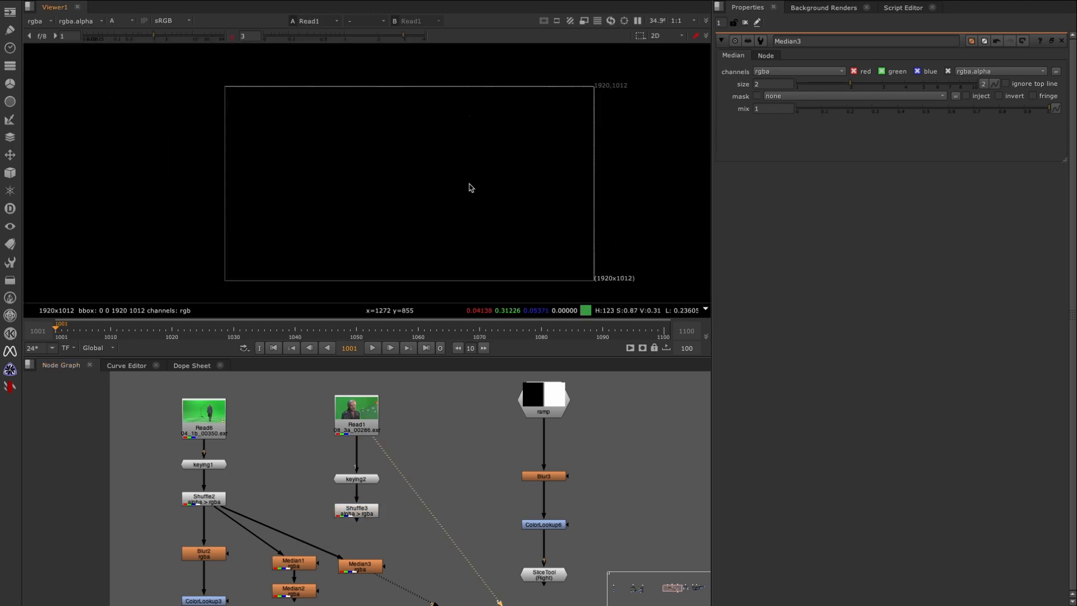
pyautogui.press('a')
pyautogui.keyDown('alt'); pyautogui.moveTo(471, 187); pyautogui.dragTo(431, 185, button='middle'); pyautogui.keyUp('alt')
# Reset the viewer gamma to 1 and view the Shuffle3 matte.
pyautogui.click(231, 36)
pyautogui.press('1')
pyautogui.moveTo(318, 451); pyautogui.dragTo(319, 542)
pyautogui.press('1')
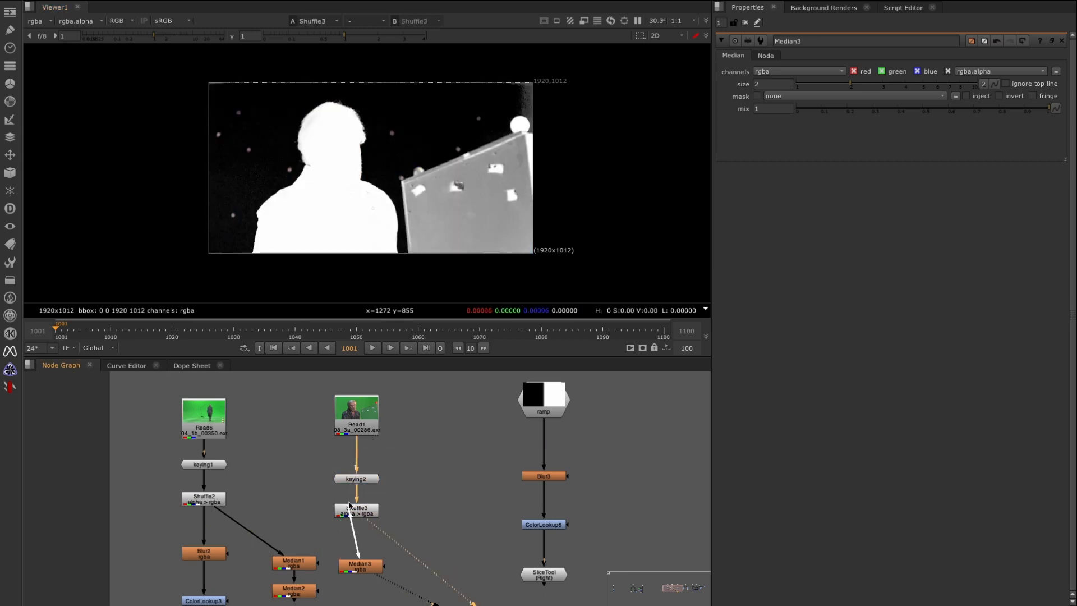
# Reconnect Median3 beneath Shuffle3 and view its result close up on the second shot's matte.
pyautogui.moveTo(355, 576); pyautogui.dragTo(352, 568)
pyautogui.press('1')
pyautogui.scroll(5, 418, 205)
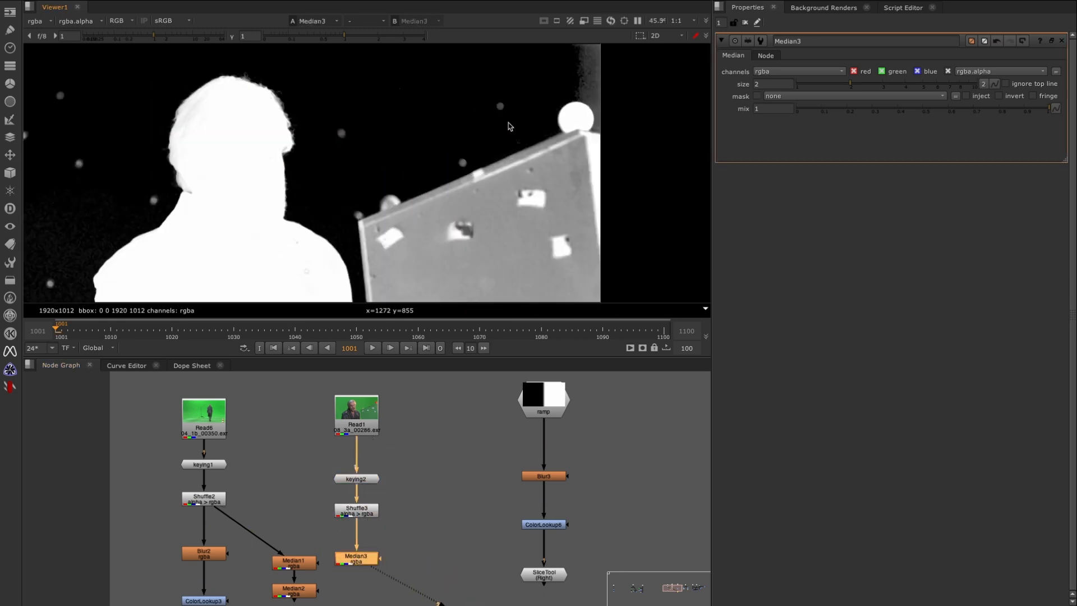
# Examine the Median3 matte close up on the second shot, along the figure's neck and the angled board, with Median3 toggled off and on.
pyautogui.scroll(2, 418, 206)
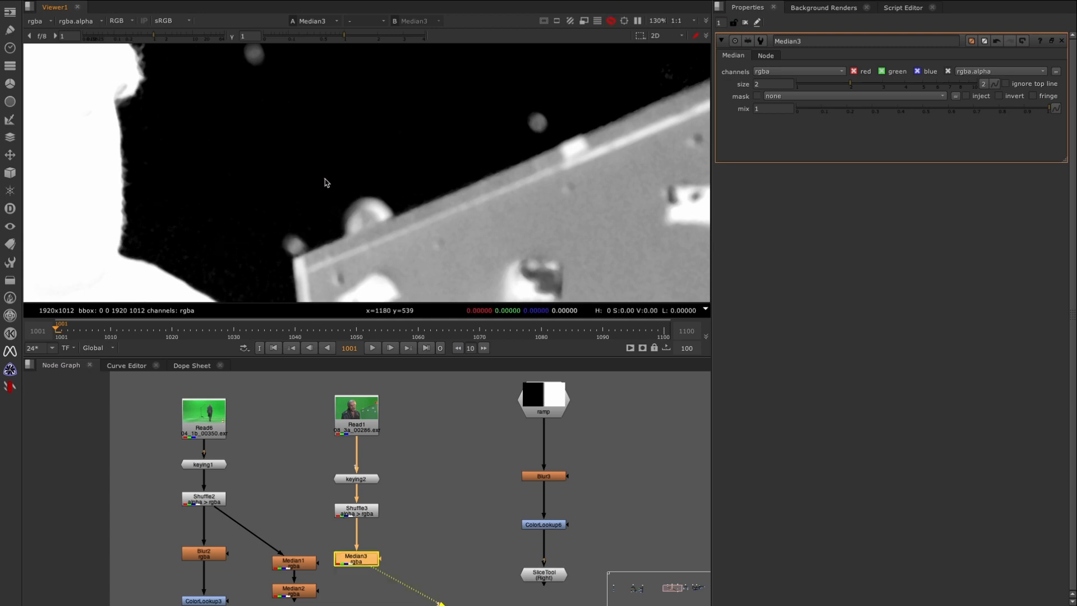
pyautogui.moveTo(169, 213); pyautogui.dragTo(331, 171, button='middle')
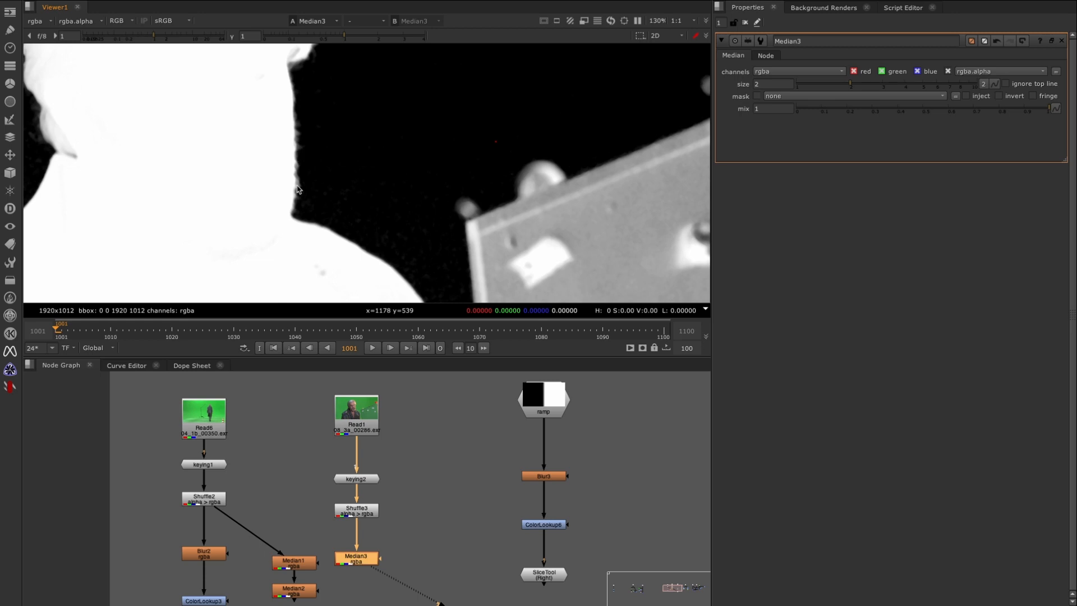
pyautogui.moveTo(594, 195); pyautogui.dragTo(385, 236, button='middle')
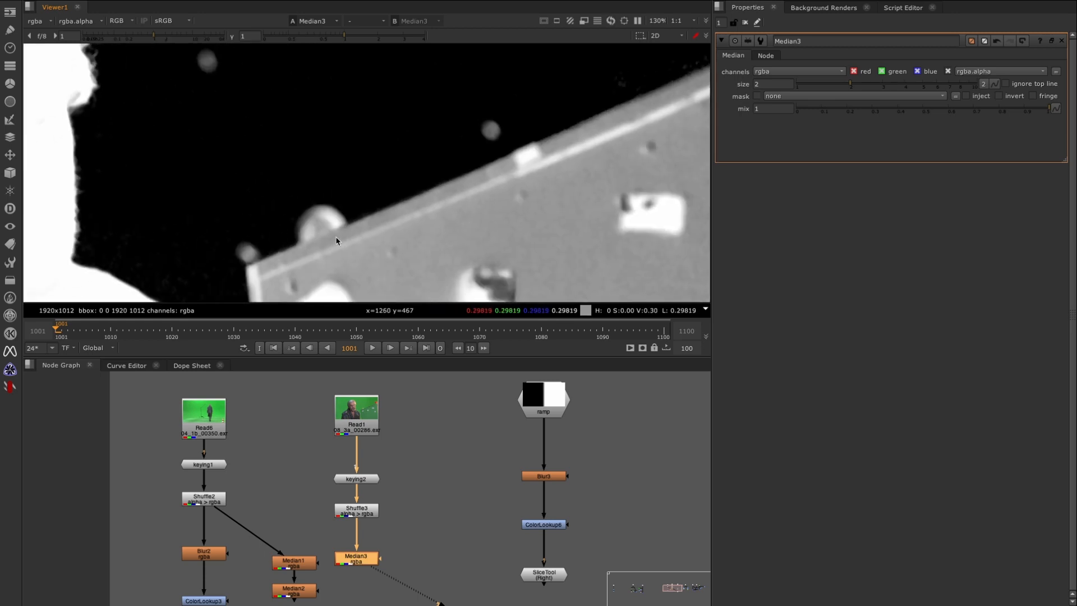
pyautogui.moveTo(331, 529); pyautogui.dragTo(422, 592)
pyautogui.press('d')
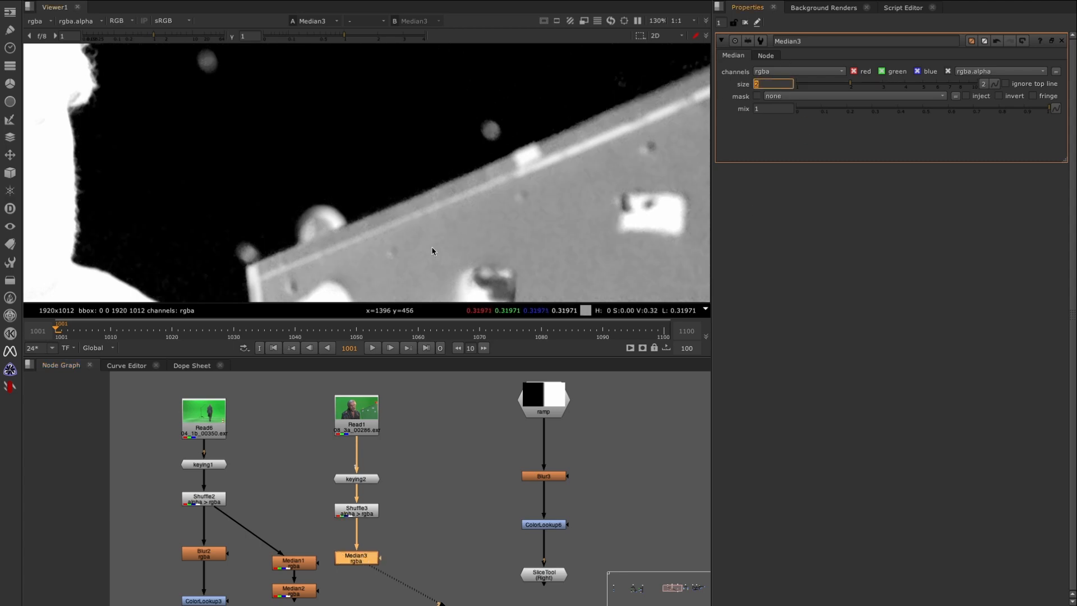
# View the Median2 matte close up at the figure's arm edge on the first shot and compare it with Median1 and Median2 disabled.
pyautogui.moveTo(432, 252); pyautogui.dragTo(513, 143, button='middle')
pyautogui.moveTo(366, 569); pyautogui.dragTo(397, 473, button='middle')
pyautogui.click(325, 494)
pyautogui.press('1')
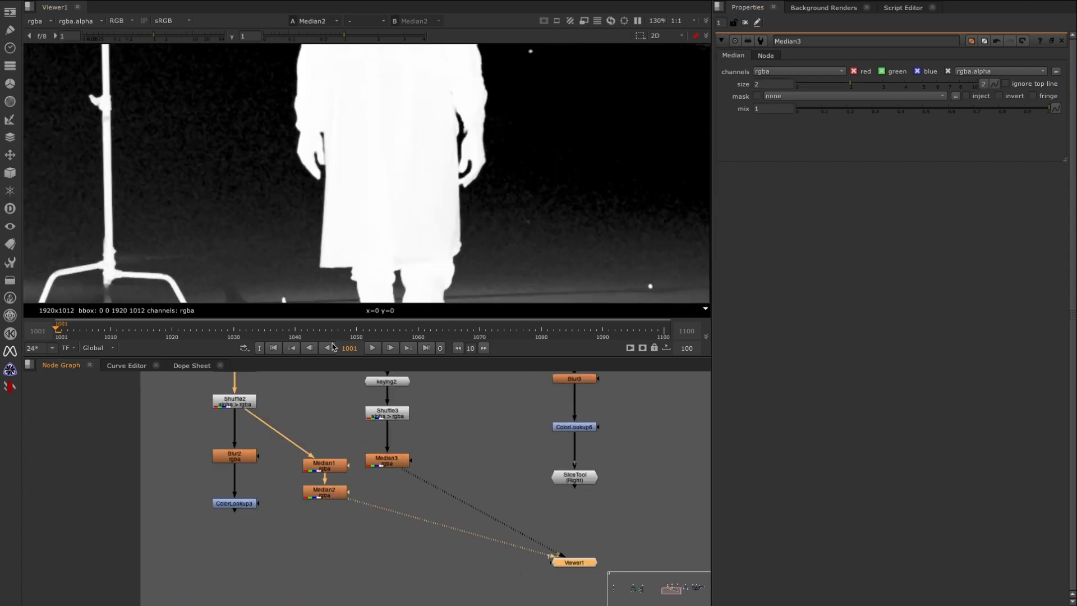
pyautogui.scroll(6, 307, 243)
pyautogui.moveTo(306, 242); pyautogui.dragTo(358, 127, button='middle')
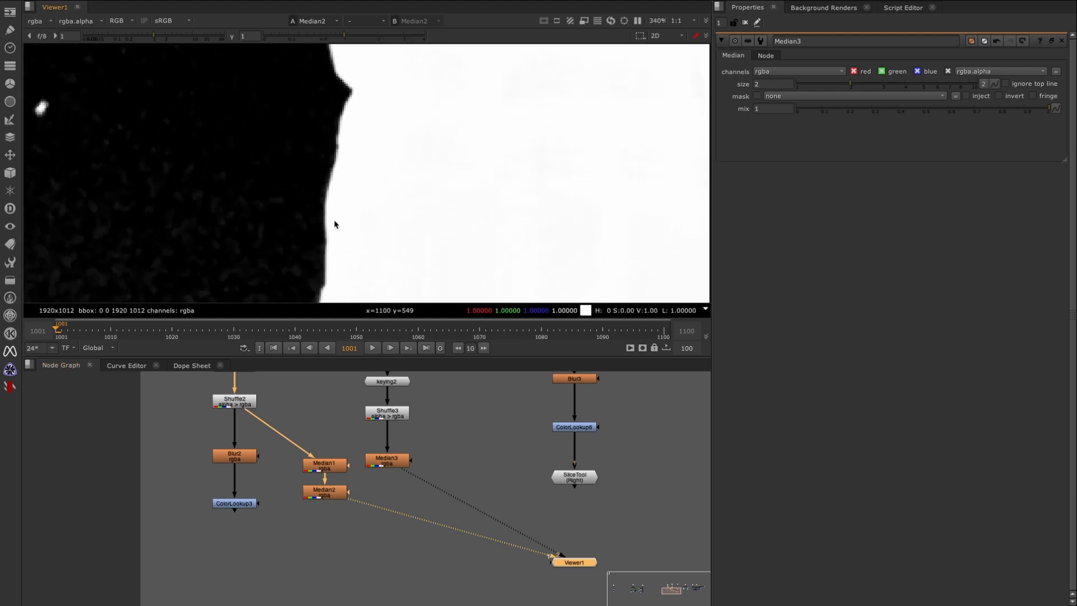
pyautogui.moveTo(291, 526); pyautogui.dragTo(366, 438)
pyautogui.press('d')
pyautogui.press('d')
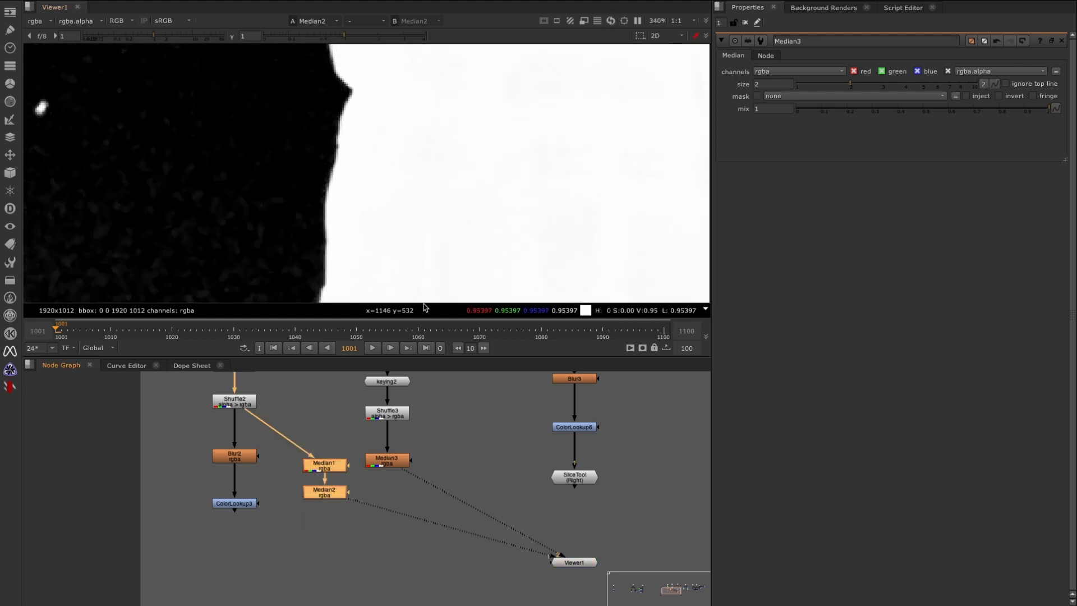
# Reconnect Median3 to Shuffle2 and view its matte close up along the figure's shoulder and arm.
pyautogui.click(387, 462)
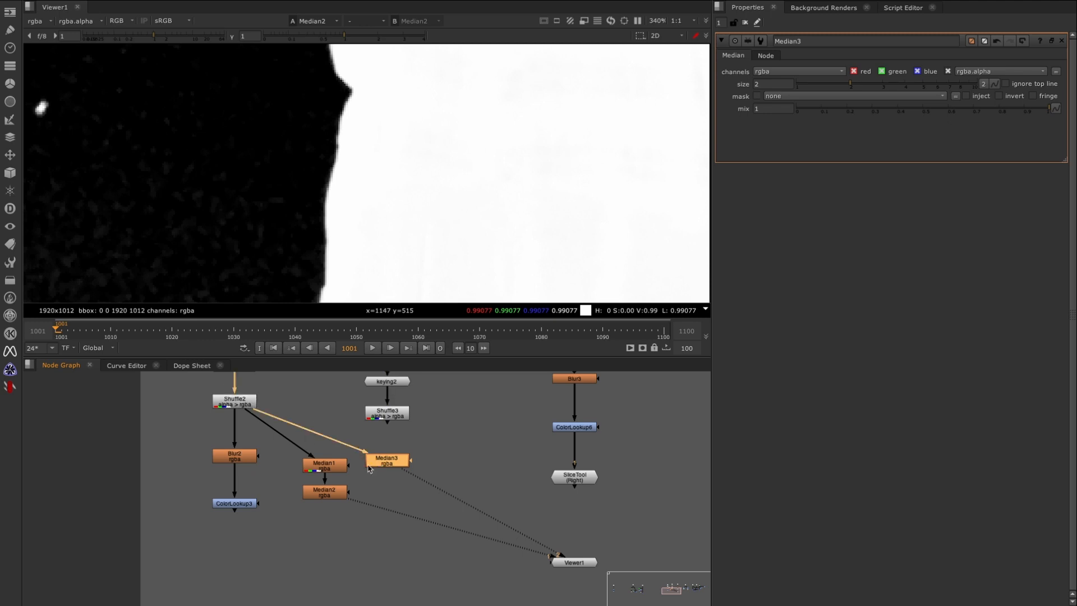
pyautogui.press('1')
pyautogui.scroll(-4, 396, 211)
pyautogui.moveTo(396, 212); pyautogui.dragTo(278, 171, button='middle')
pyautogui.scroll(3, 436, 157)
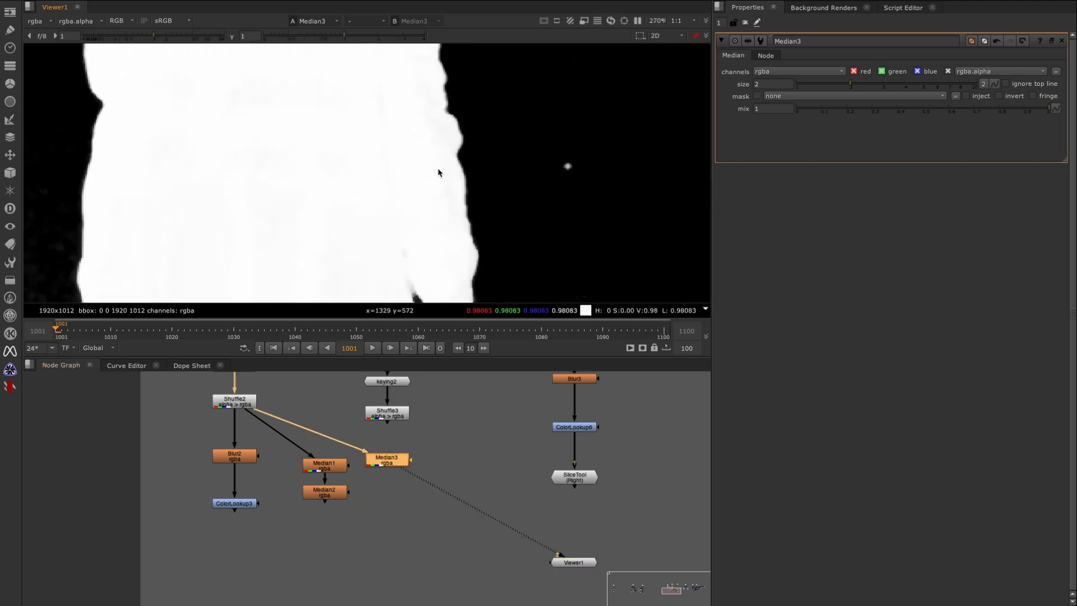
pyautogui.moveTo(438, 173); pyautogui.dragTo(374, 149, button='middle')
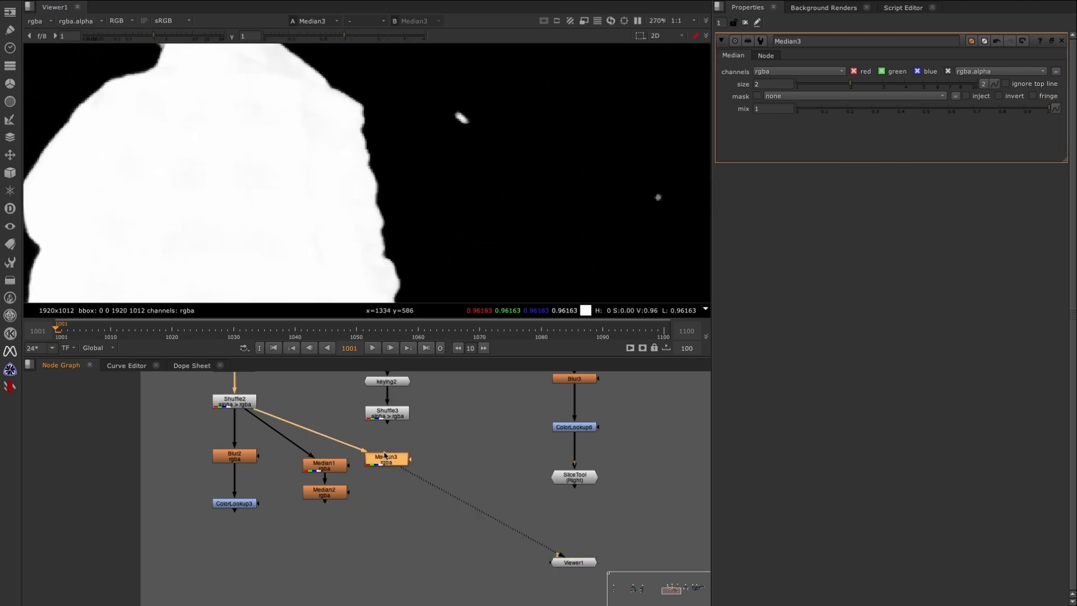
# Disable Median3 and the stacked Median1 and Median2 to compare against the unfiltered shoulder matte, leaving all three enabled.
pyautogui.press('d')
pyautogui.scroll(2, 385, 101)
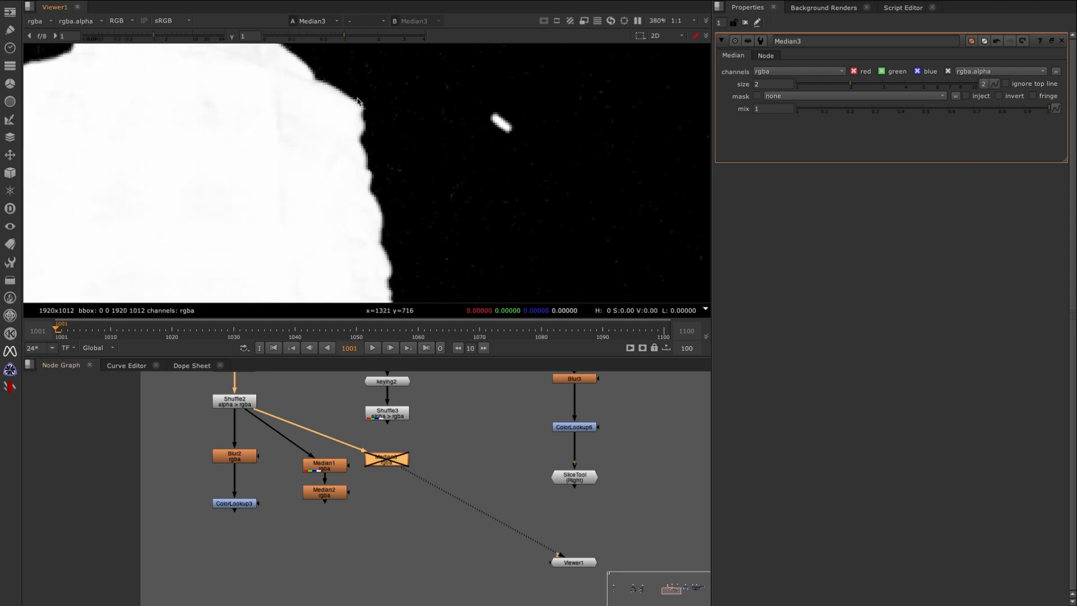
pyautogui.click(320, 497)
pyautogui.press('1')
pyautogui.moveTo(295, 534); pyautogui.dragTo(356, 446)
pyautogui.press('d')
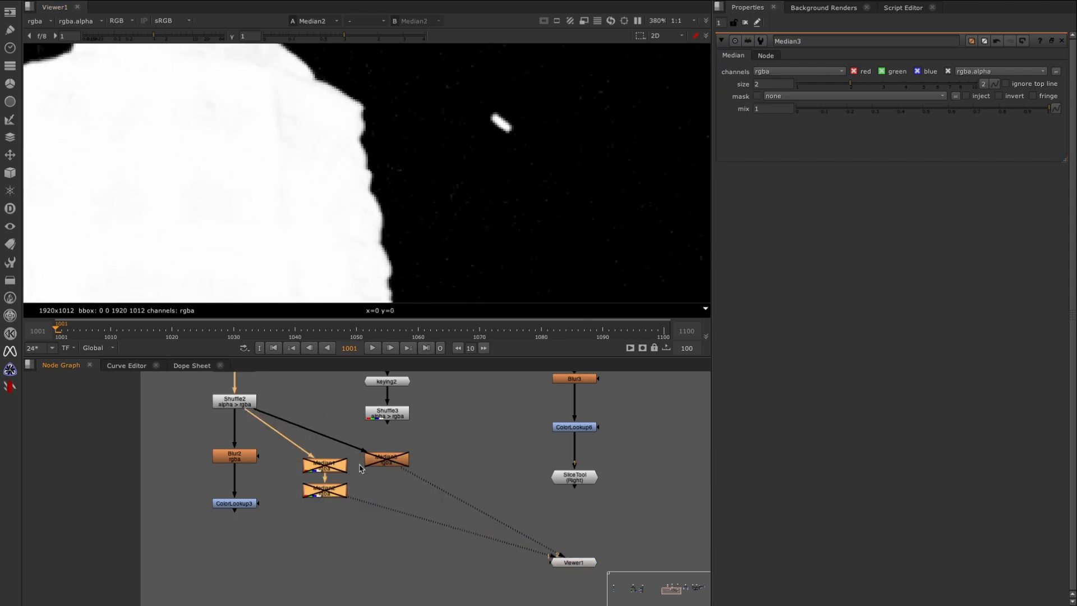
pyautogui.click(390, 465)
pyautogui.press('d')
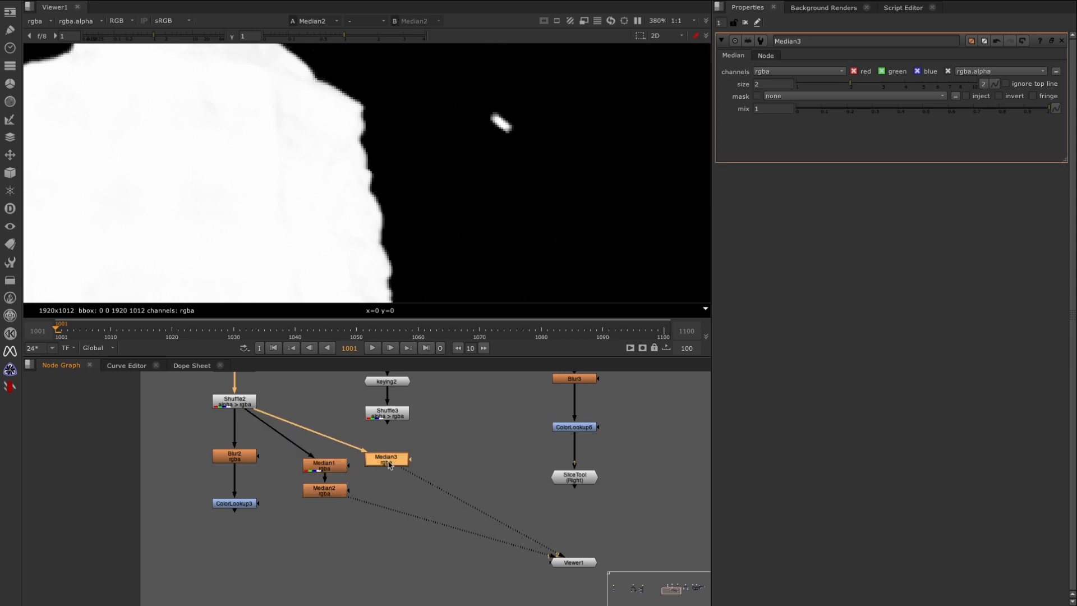
# Alternate the viewer between Median2 and Median3 to compare the shoulder edge and the small bright tracking mark.
pyautogui.press('1')
pyautogui.press('1')
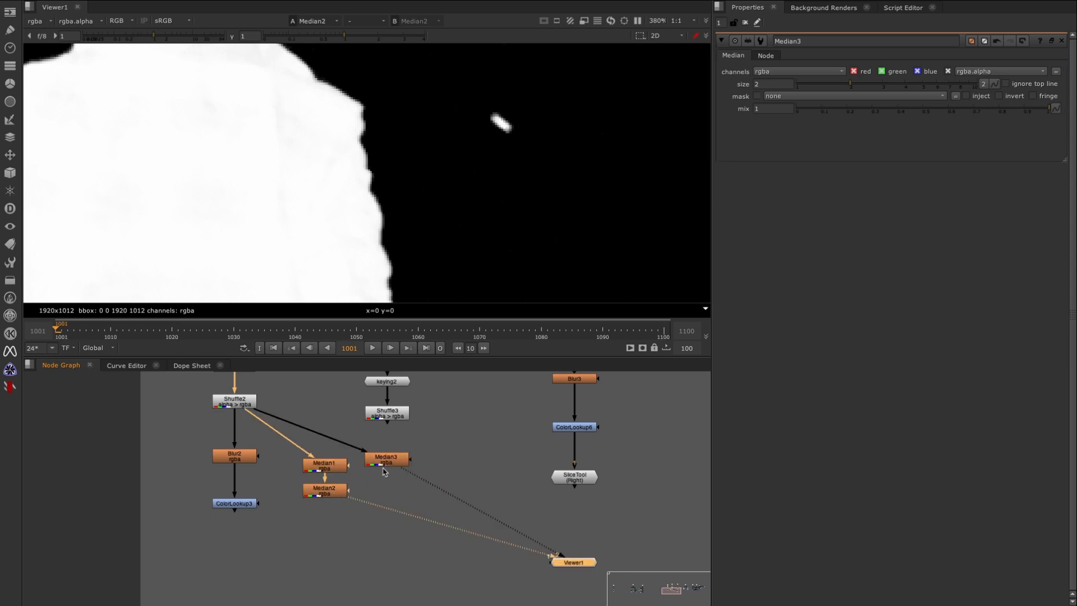
pyautogui.press('2')
pyautogui.press('1')
pyautogui.press('2')
pyautogui.press('1')
pyautogui.press('2')
pyautogui.press('1')
pyautogui.press('2')
pyautogui.press('1')
pyautogui.press('2')
pyautogui.press('1')
pyautogui.press('2')
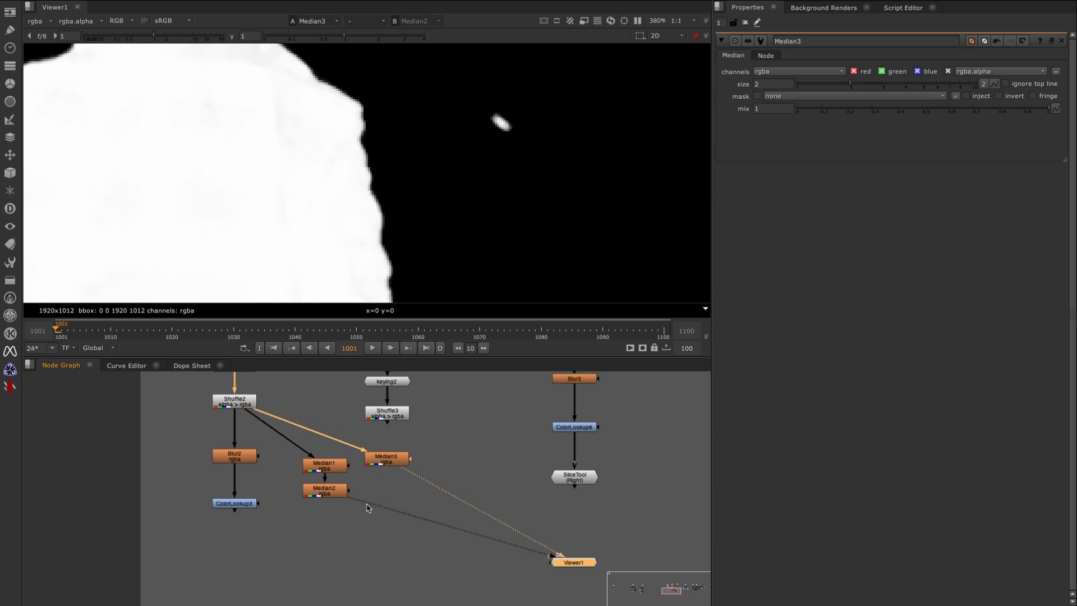
pyautogui.press('1')
pyautogui.press('2')
pyautogui.press('1')
pyautogui.press('2')
pyautogui.press('1')
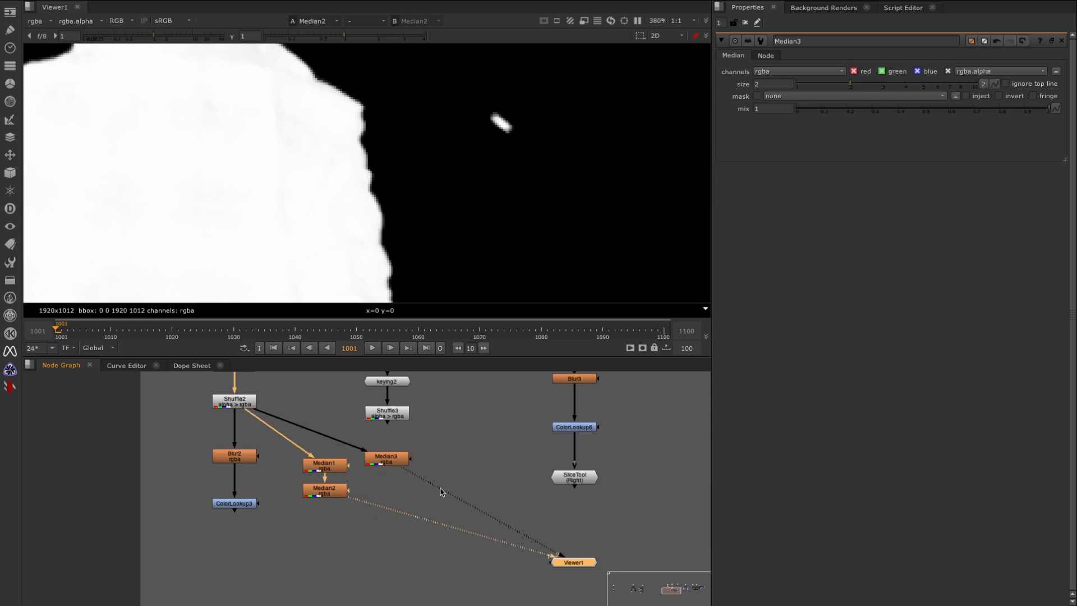
# View the ColorLookup3 matte around the figure's shoulders and open the settings of Blur2 and ColorLookup3.
pyautogui.moveTo(442, 492); pyautogui.dragTo(341, 554, button='middle')
pyautogui.moveTo(98, 549); pyautogui.dragTo(191, 599)
pyautogui.moveTo(206, 566); pyautogui.dragTo(340, 533, button='middle')
pyautogui.press('1')
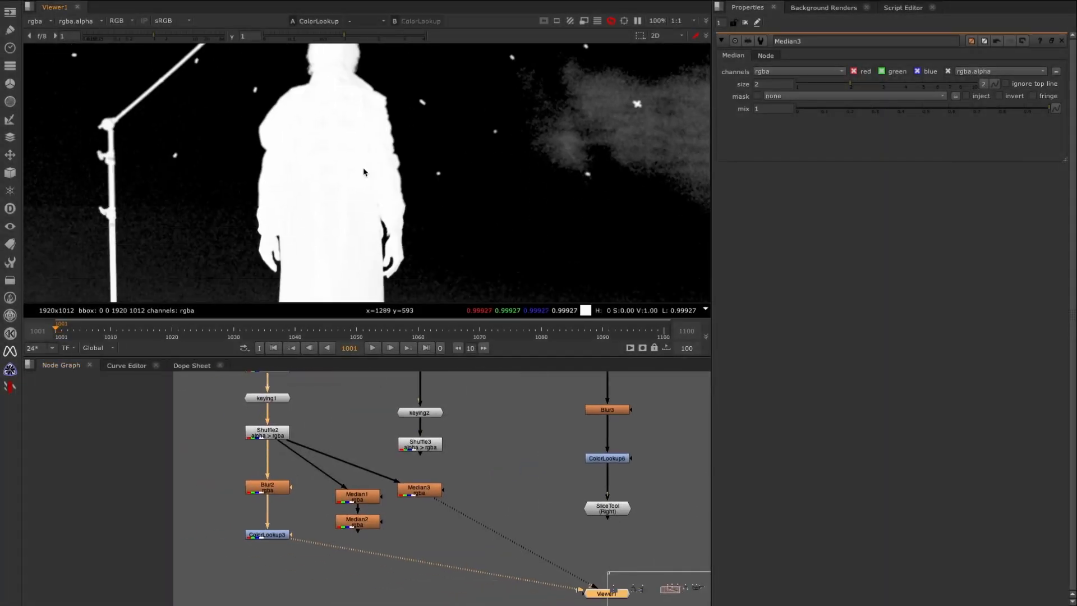
pyautogui.doubleClick(276, 488)
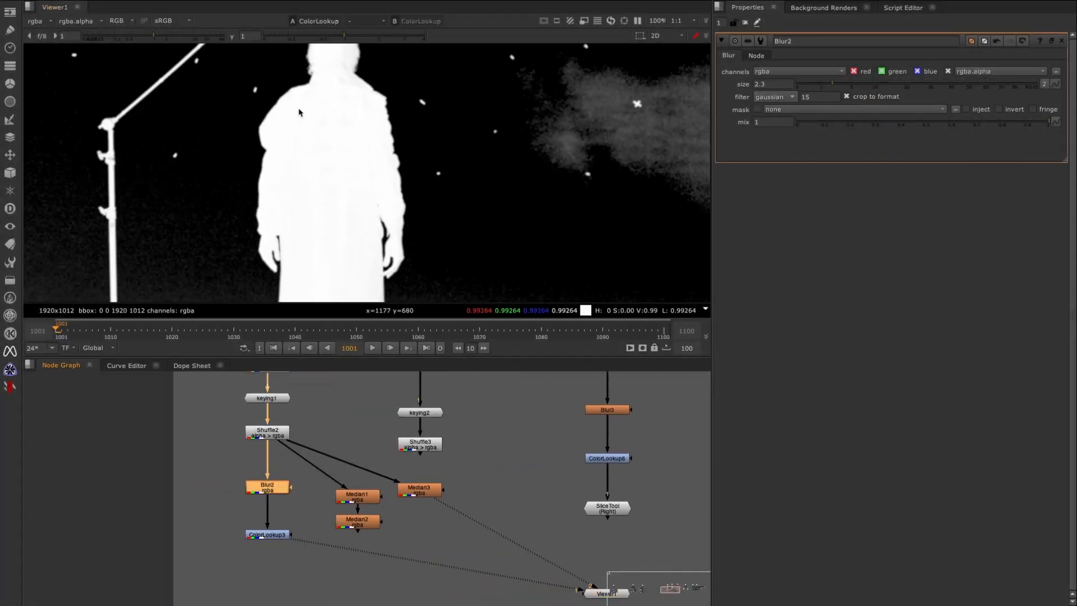
pyautogui.scroll(4, 299, 112)
pyautogui.doubleClick(268, 534)
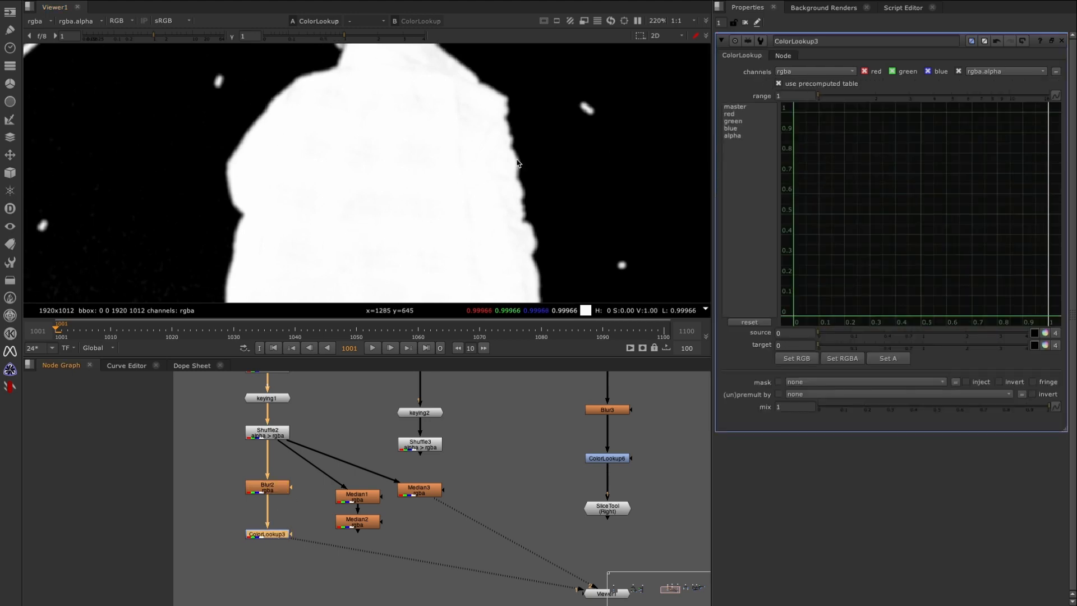
# Move Blur2 closer to ColorLookup3 in the node graph and show the full figure's matte.
pyautogui.moveTo(277, 489); pyautogui.dragTo(278, 508)
pyautogui.moveTo(302, 458); pyautogui.dragTo(308, 534, button='middle')
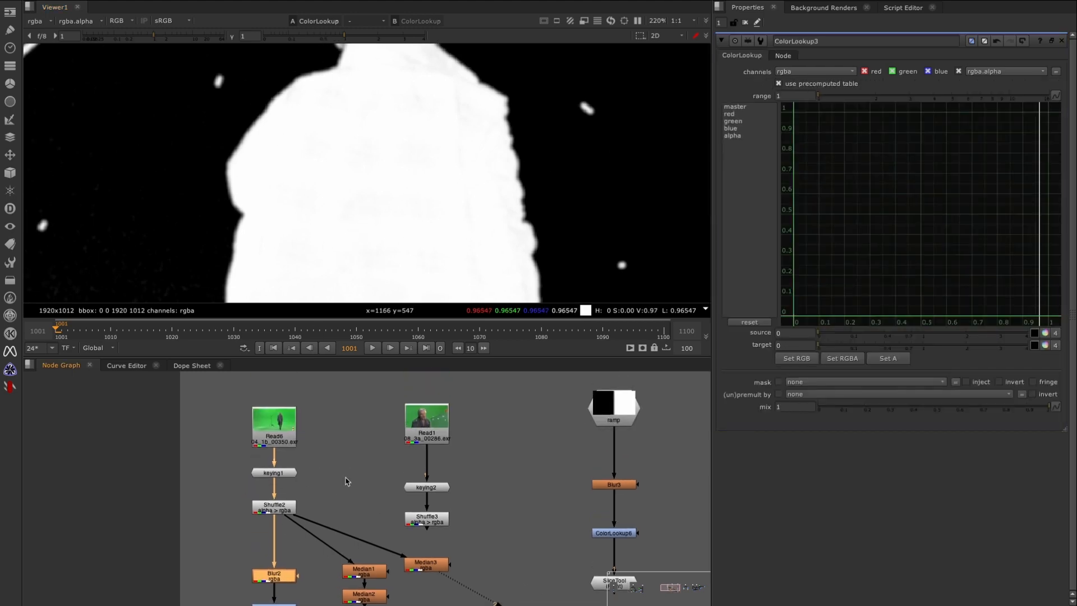
pyautogui.scroll(-10, 322, 199)
pyautogui.scroll(2, 323, 199)
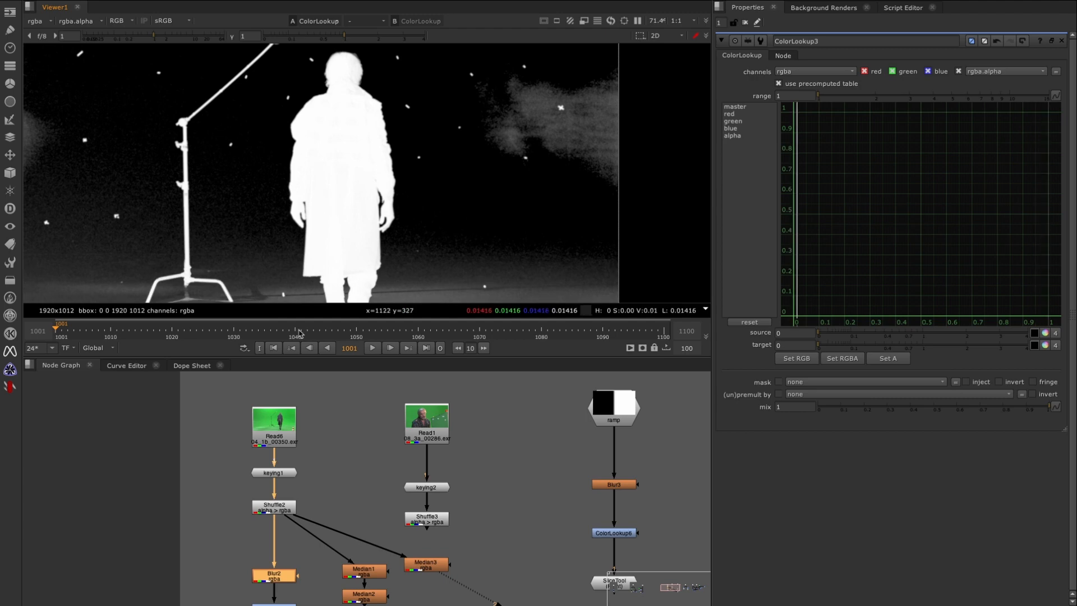
pyautogui.moveTo(293, 520); pyautogui.dragTo(302, 417, button='middle')
pyautogui.moveTo(229, 461); pyautogui.dragTo(253, 461, button='middle')
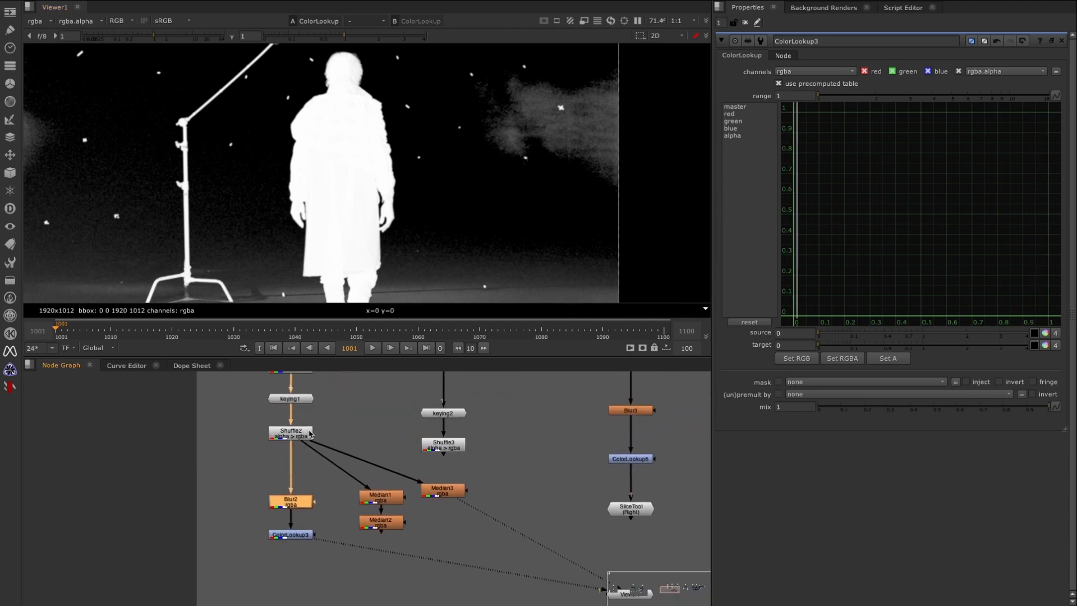
# Load ColorLookup3 and Shuffle2 as the two viewer inputs and turn on the wipe comparison.
pyautogui.moveTo(331, 416); pyautogui.dragTo(276, 435, button='middle')
pyautogui.moveTo(305, 412); pyautogui.dragTo(203, 469)
pyautogui.press('1')
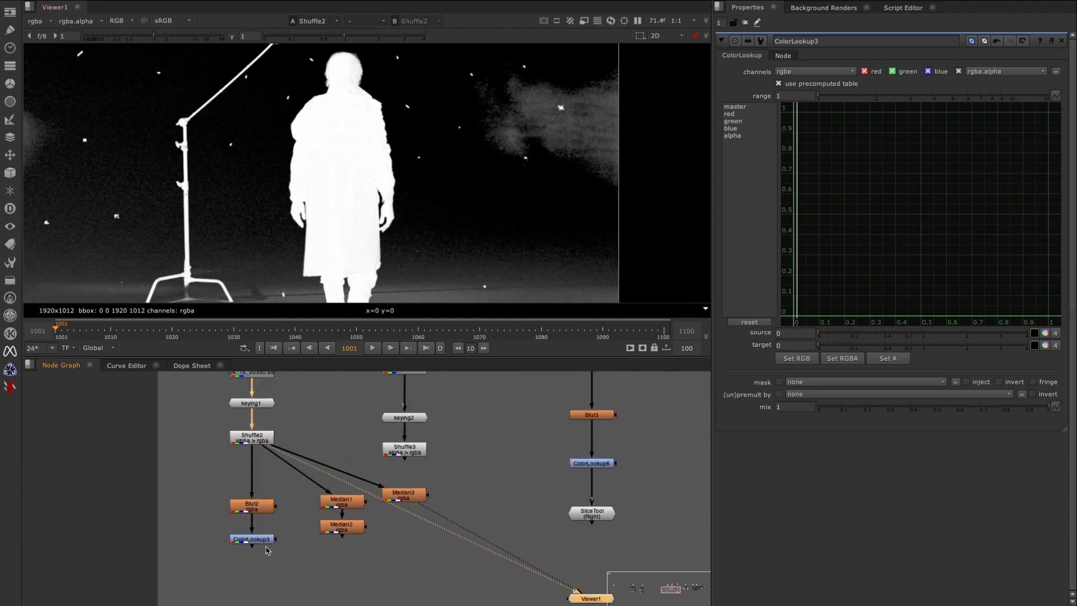
pyautogui.moveTo(217, 520); pyautogui.dragTo(296, 583)
pyautogui.press('2')
pyautogui.press('w')
# Rotate the wipe to a diagonal and place it on the figure's shoulder for a close comparison.
pyautogui.keyDown('alt'); pyautogui.moveTo(258, 188); pyautogui.dragTo(281, 179, button='middle'); pyautogui.keyUp('alt')
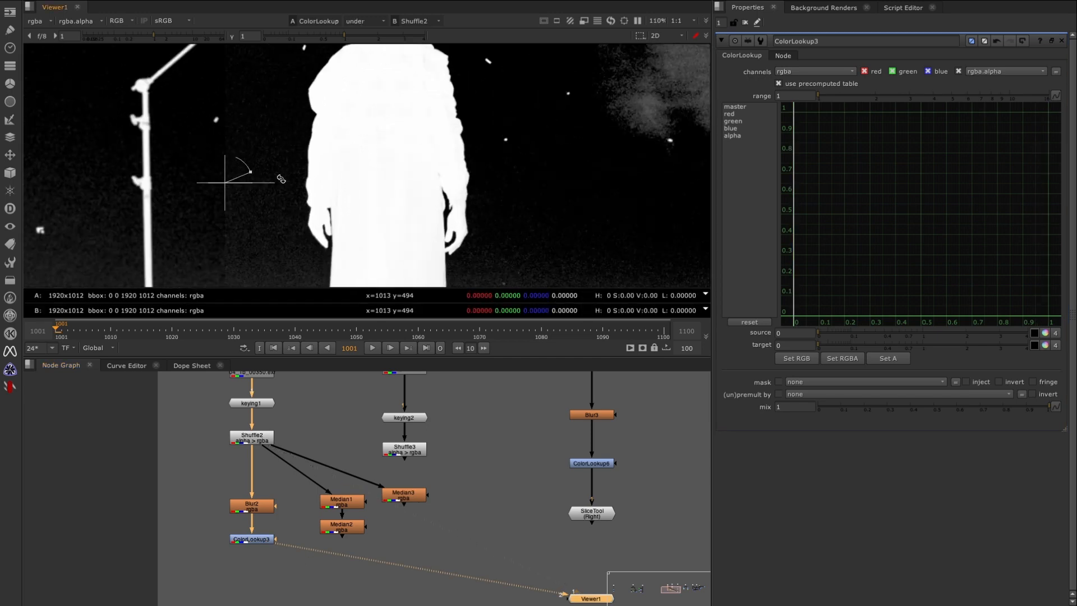
pyautogui.moveTo(277, 184); pyautogui.dragTo(339, 114)
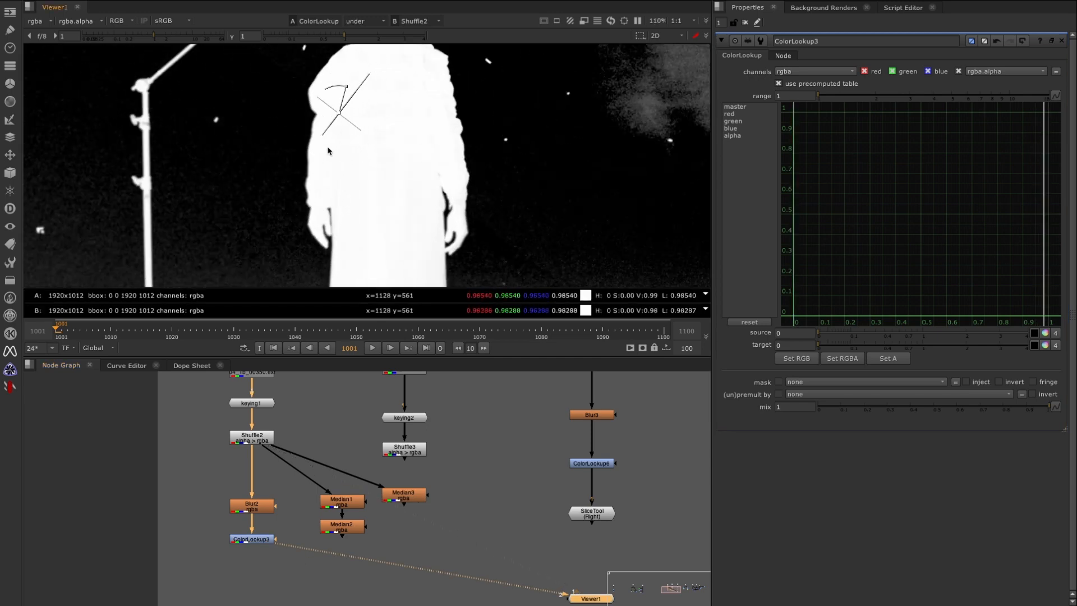
pyautogui.moveTo(328, 151); pyautogui.dragTo(374, 139, button='middle')
pyautogui.keyDown('alt'); pyautogui.moveTo(405, 101); pyautogui.dragTo(382, 248, button='middle'); pyautogui.keyUp('alt')
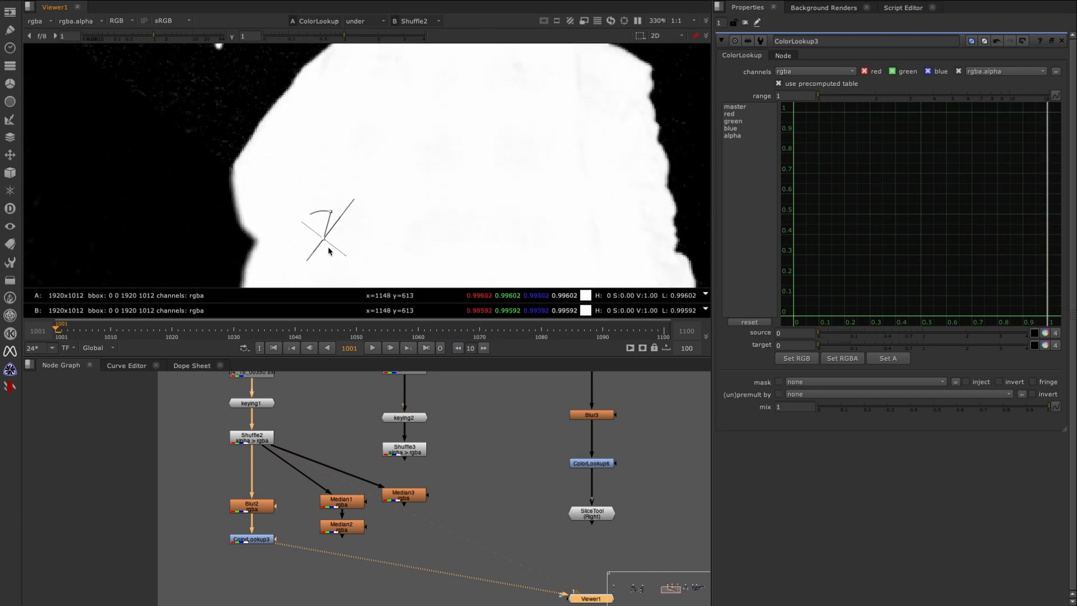
pyautogui.moveTo(329, 251); pyautogui.dragTo(280, 198)
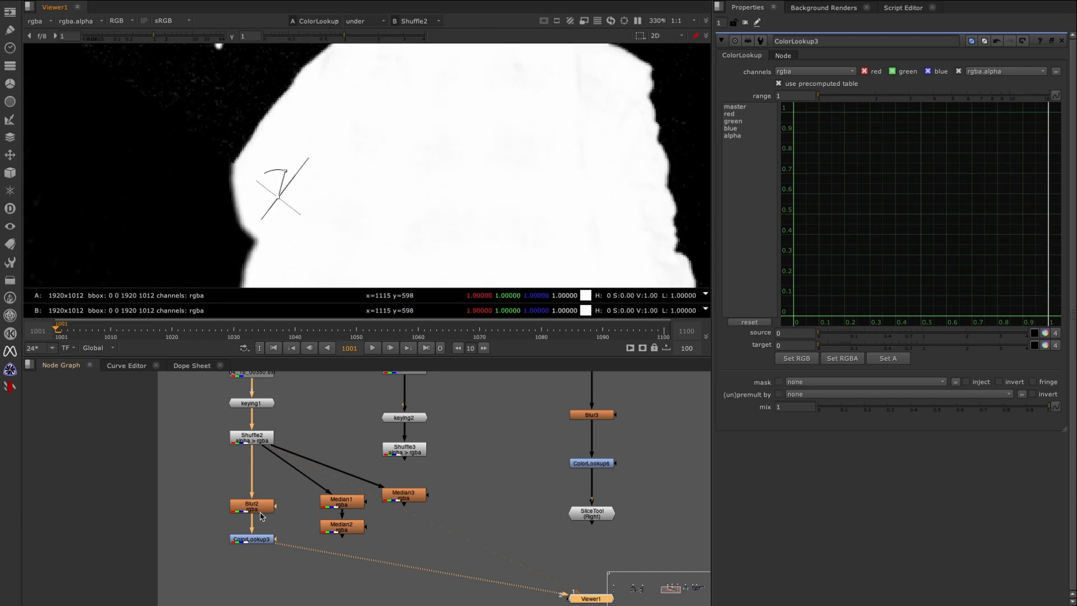
# Move Blur2 slightly up from ColorLookup3 and toggle it off and on to compare its effect on the matte.
pyautogui.moveTo(260, 516); pyautogui.dragTo(261, 506)
pyautogui.press('d')
pyautogui.press('d')
pyautogui.press('d')
pyautogui.press('d')
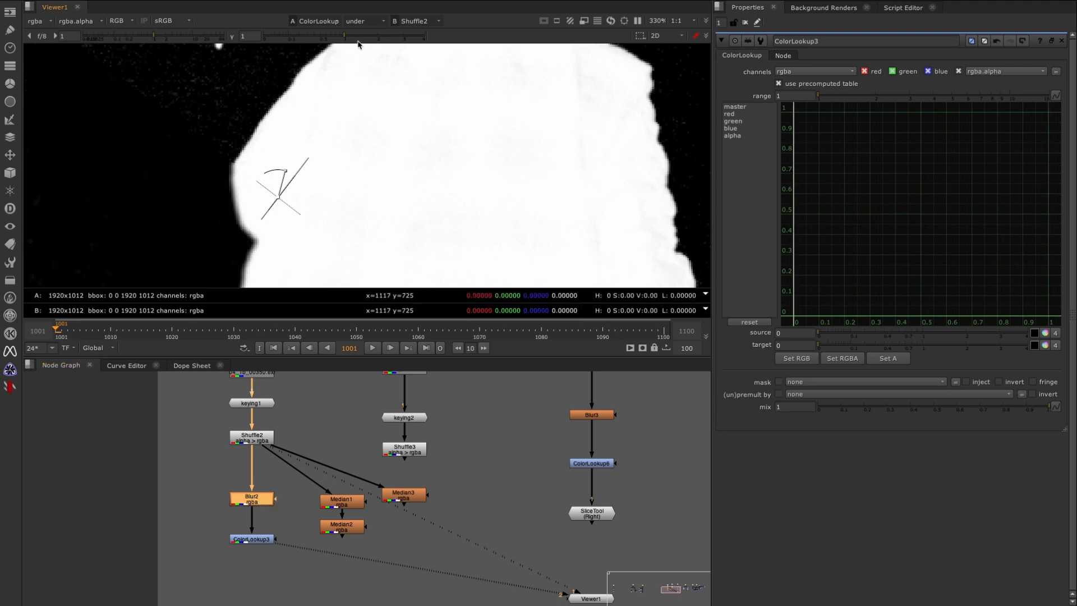
# Raise the viewer gamma to 2.35 and inspect the noise beside the shoulder, toggling ColorLookup3 off and on.
pyautogui.moveTo(359, 36); pyautogui.dragTo(380, 36)
pyautogui.click(255, 541)
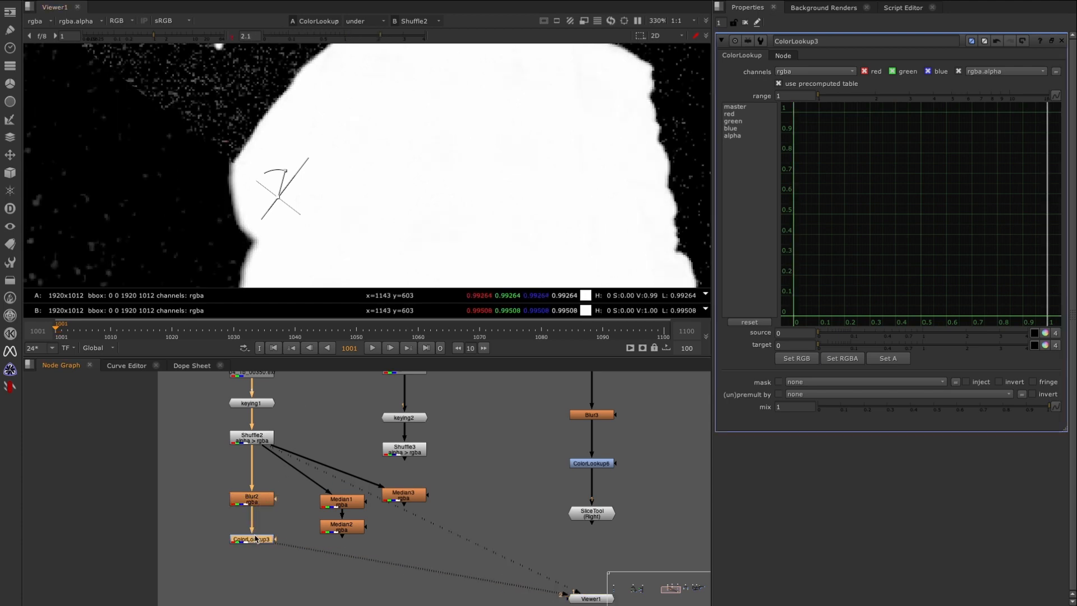
pyautogui.press('d')
pyautogui.press('d')
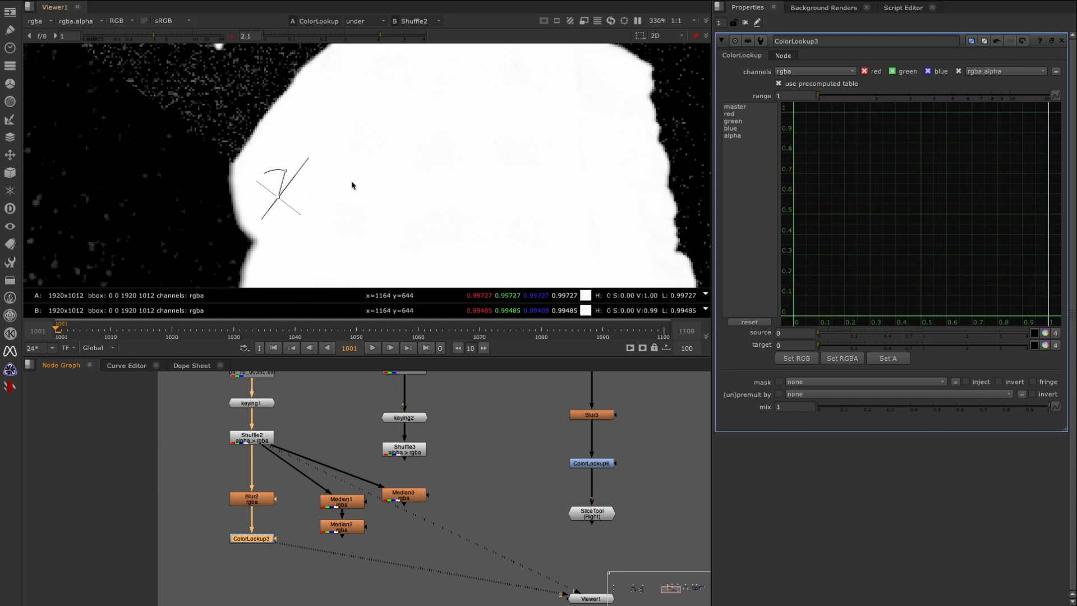
pyautogui.moveTo(383, 36); pyautogui.dragTo(388, 36)
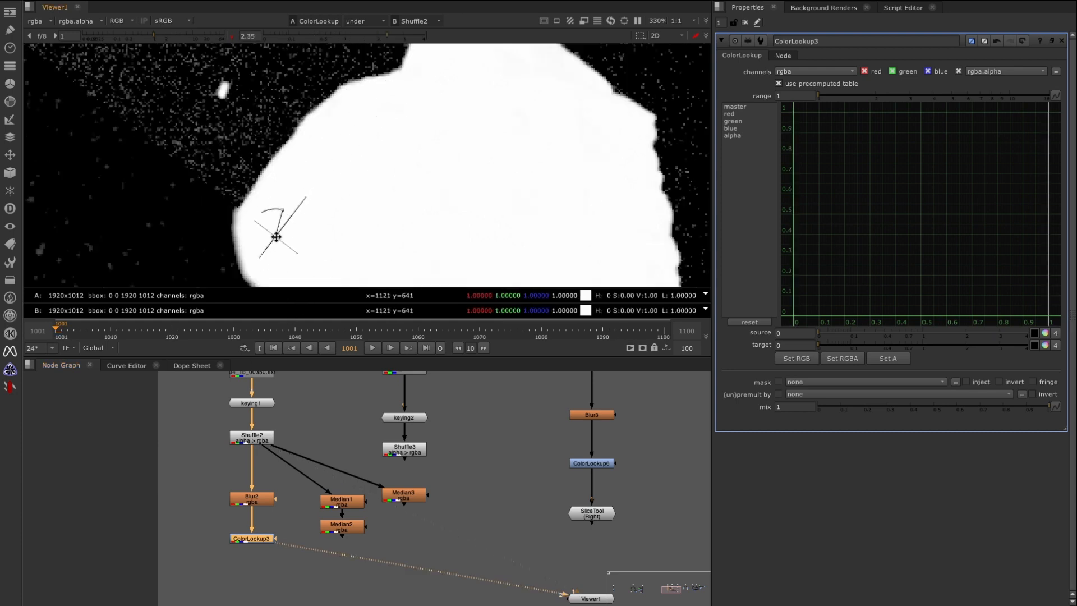
pyautogui.scroll(3, 314, 169)
pyautogui.moveTo(268, 186); pyautogui.dragTo(262, 152, button='middle')
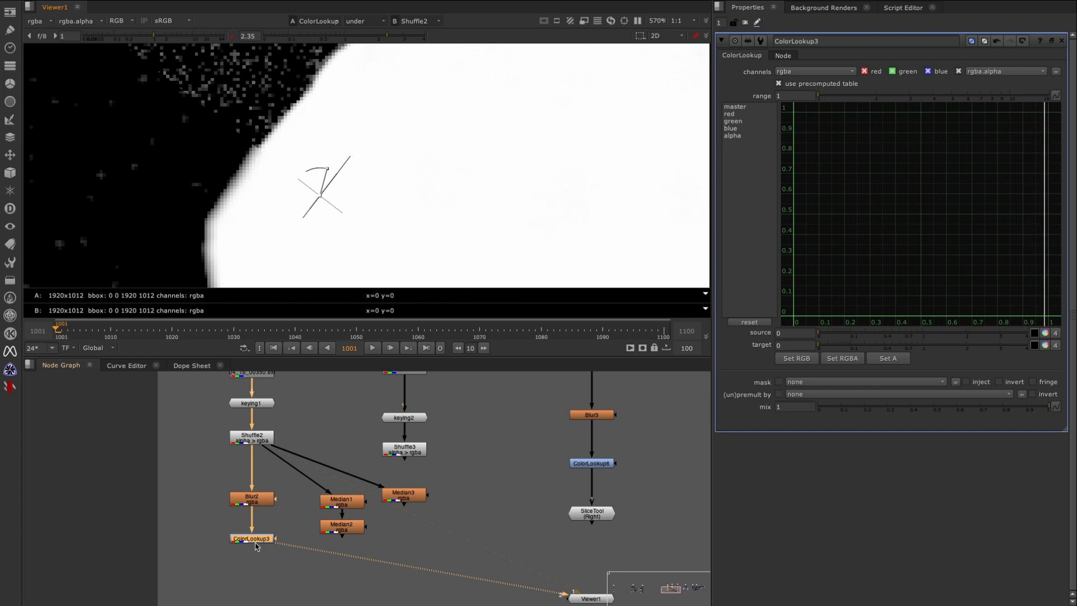
# Flatten the black end of ColorLookup3's master curve with a horizontal tangent and move its point to x about 0.07, y 0.
pyautogui.click(741, 107)
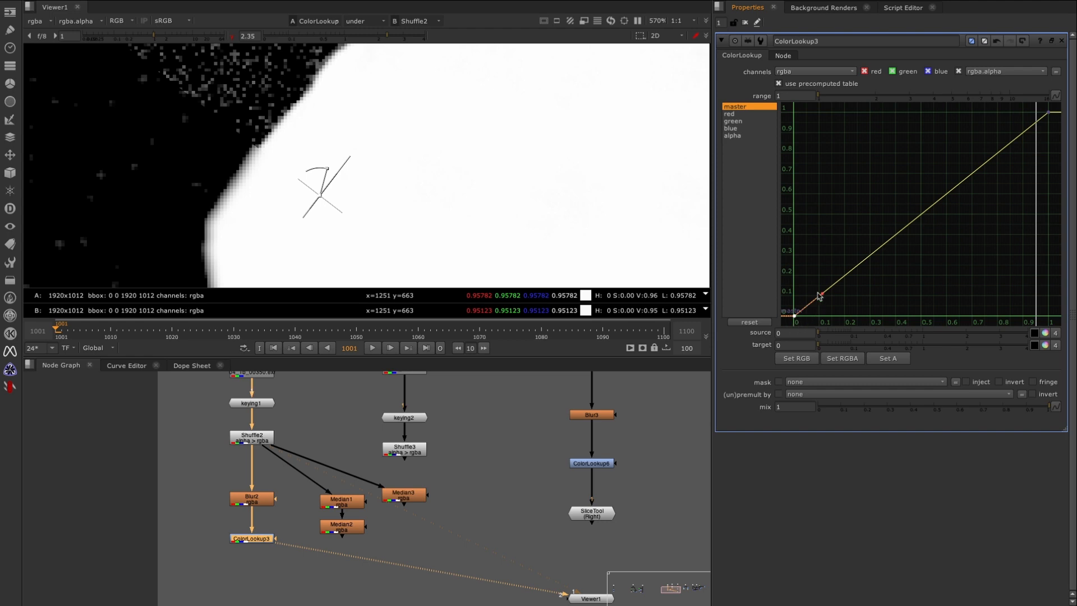
pyautogui.moveTo(887, 273); pyautogui.dragTo(782, 326)
pyautogui.press('h')
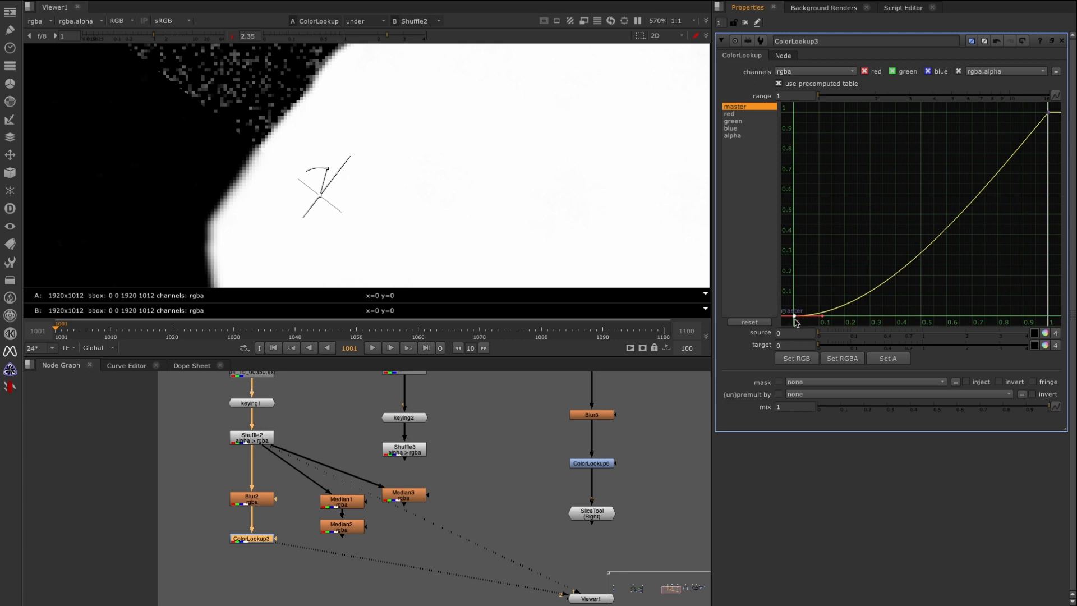
pyautogui.moveTo(796, 315); pyautogui.dragTo(814, 316)
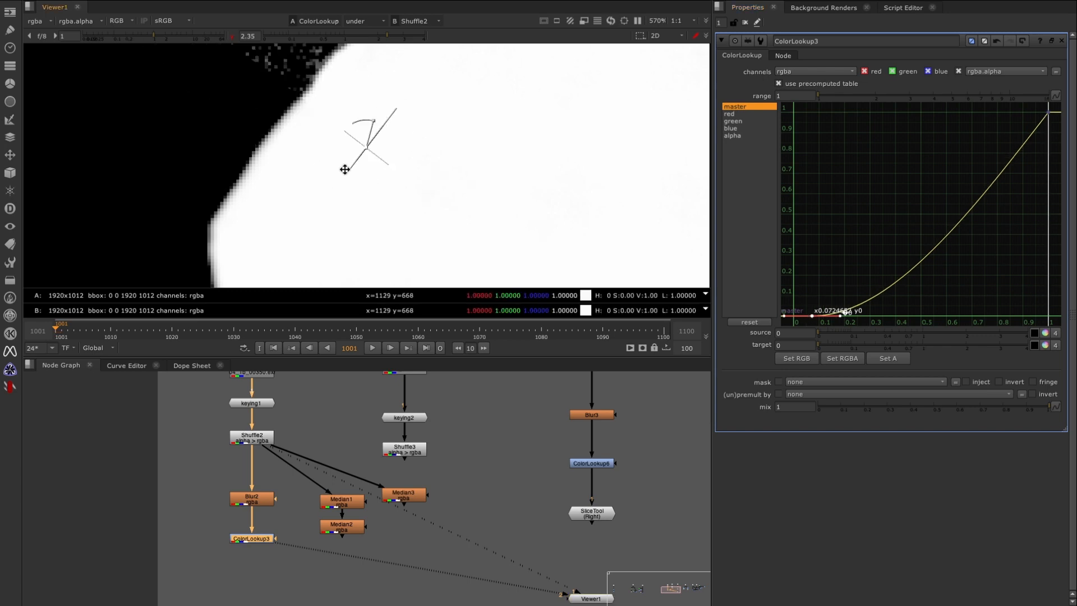
# Move the white end of ColorLookup3's master curve to x about 0.80, y 1, sliding the wipe down along the shoulder edge.
pyautogui.moveTo(355, 137); pyautogui.dragTo(316, 202)
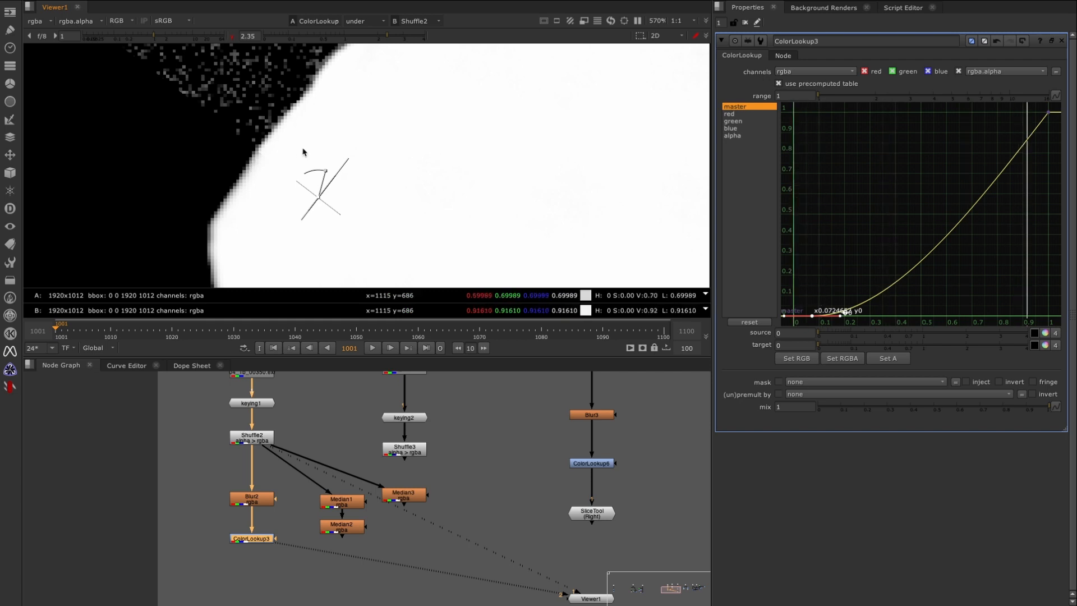
pyautogui.moveTo(1048, 113); pyautogui.dragTo(997, 112)
pyautogui.moveTo(319, 198); pyautogui.dragTo(286, 258)
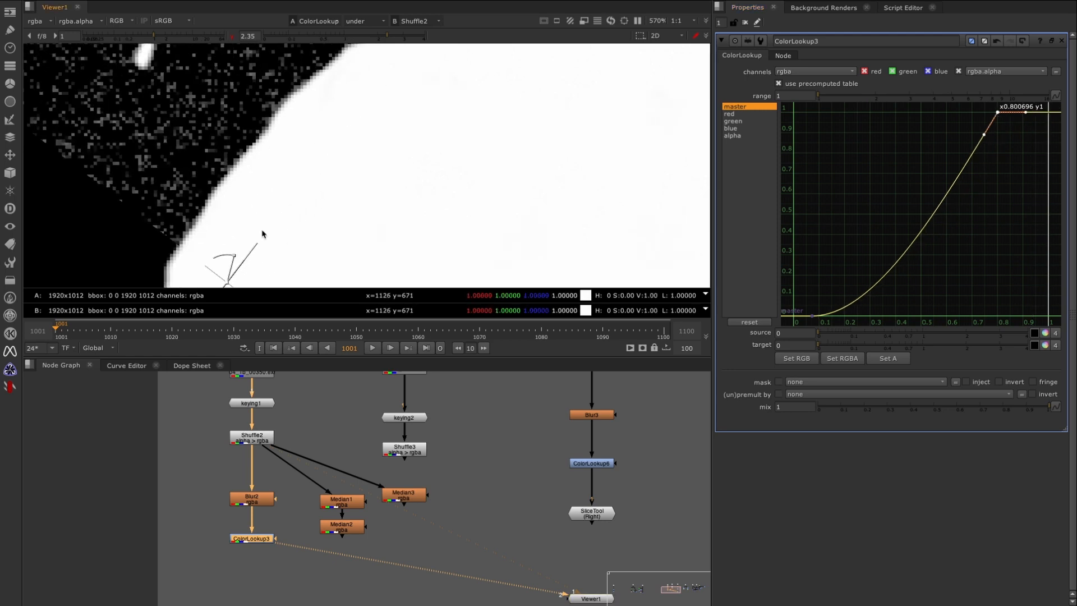
# Compare the matte edge along the figure's arm with the wipe and maximise the viewer.
pyautogui.scroll(-4, 279, 223)
pyautogui.moveTo(286, 255); pyautogui.dragTo(314, 143, button='middle')
pyautogui.scroll(1, 305, 145)
pyautogui.moveTo(289, 135); pyautogui.dragTo(298, 241)
pyautogui.moveTo(354, 239); pyautogui.dragTo(395, 111, button='middle')
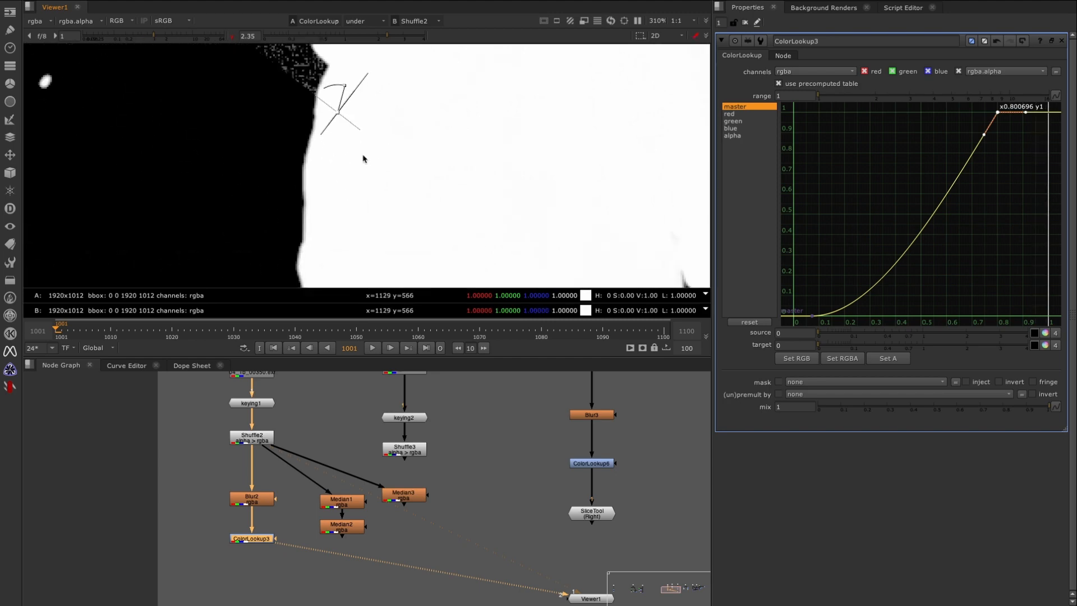
pyautogui.press('space')
pyautogui.moveTo(340, 367); pyautogui.dragTo(392, 302, button='middle')
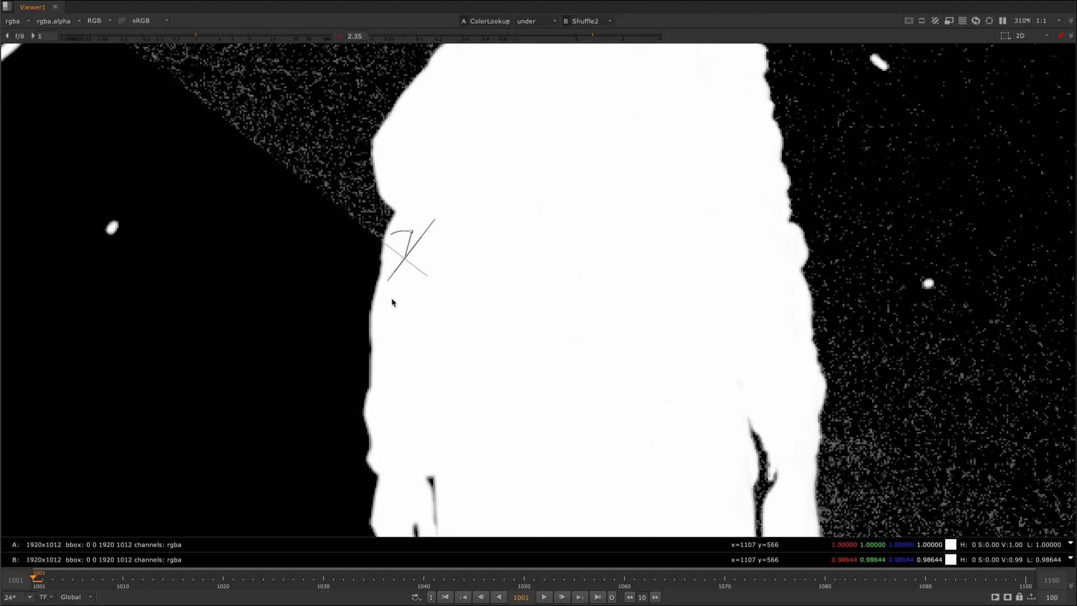
# Reset the viewer gamma to 1 and reposition the wipe on the figure's back.
pyautogui.moveTo(407, 257); pyautogui.dragTo(456, 313)
pyautogui.keyDown('ctrl'); pyautogui.click(476, 39); pyautogui.keyUp('ctrl')
pyautogui.moveTo(437, 349); pyautogui.dragTo(544, 221)
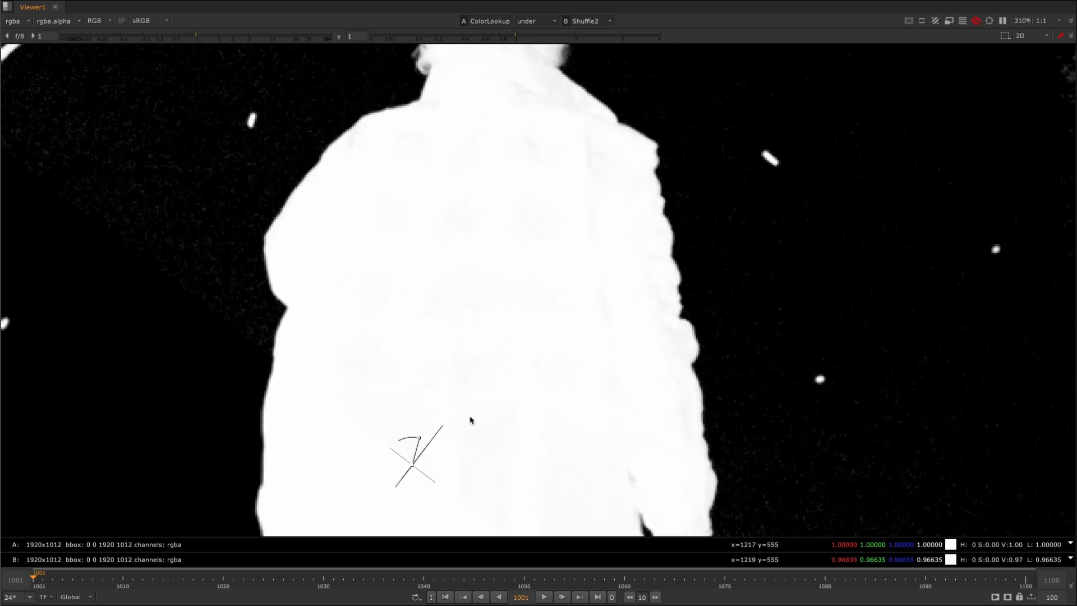
# Sweep the wipe across the figure's shoulders, back and arm edge to compare the filtered matte with the original.
pyautogui.moveTo(412, 459); pyautogui.dragTo(490, 260)
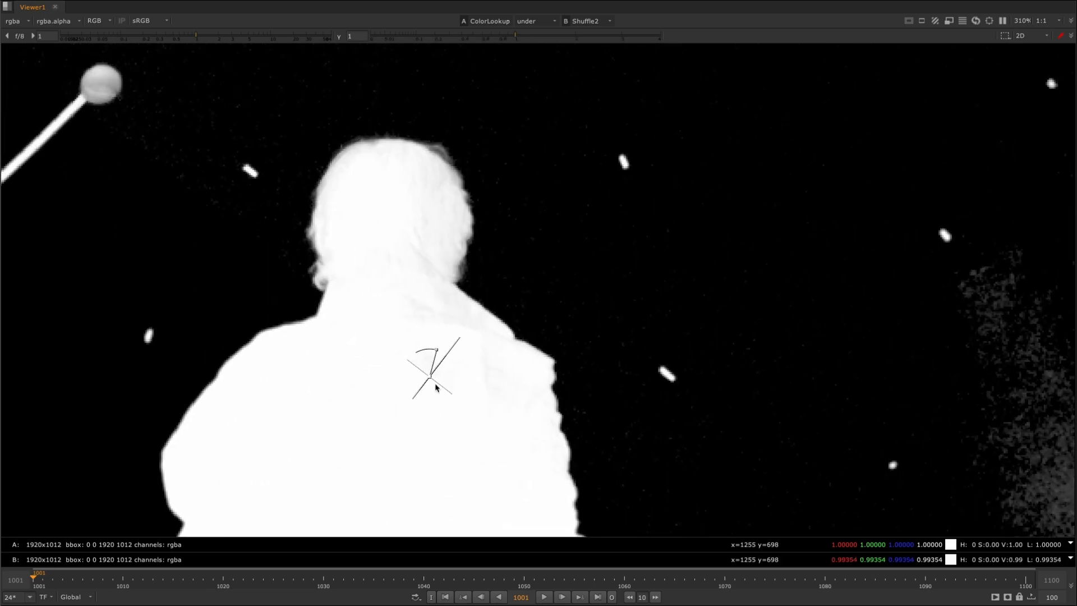
pyautogui.moveTo(429, 379); pyautogui.dragTo(342, 376)
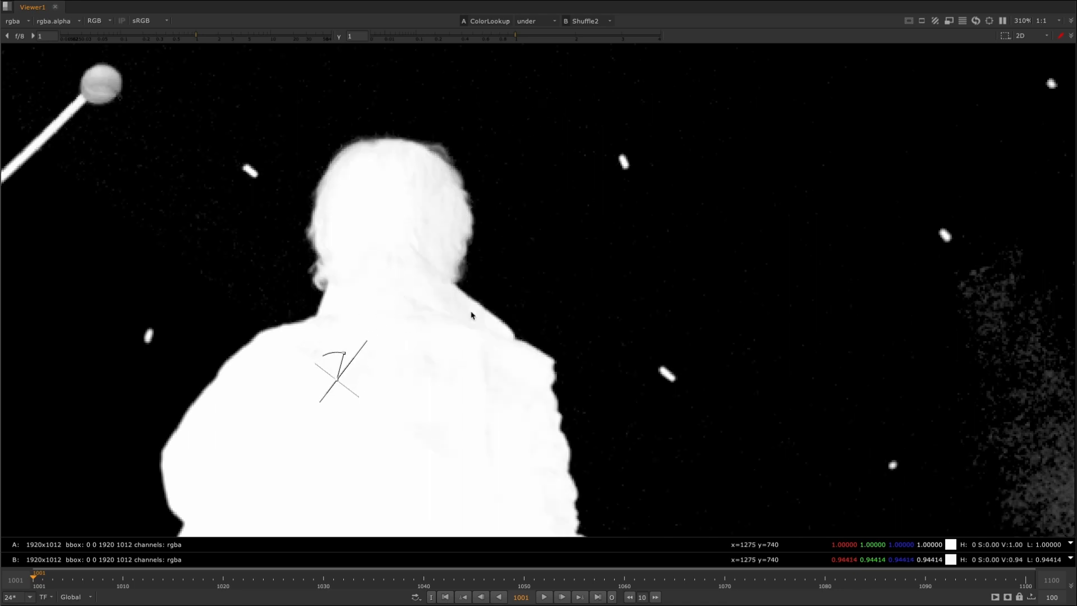
pyautogui.moveTo(471, 316); pyautogui.dragTo(435, 337, button='middle')
pyautogui.scroll(-5, 500, 322)
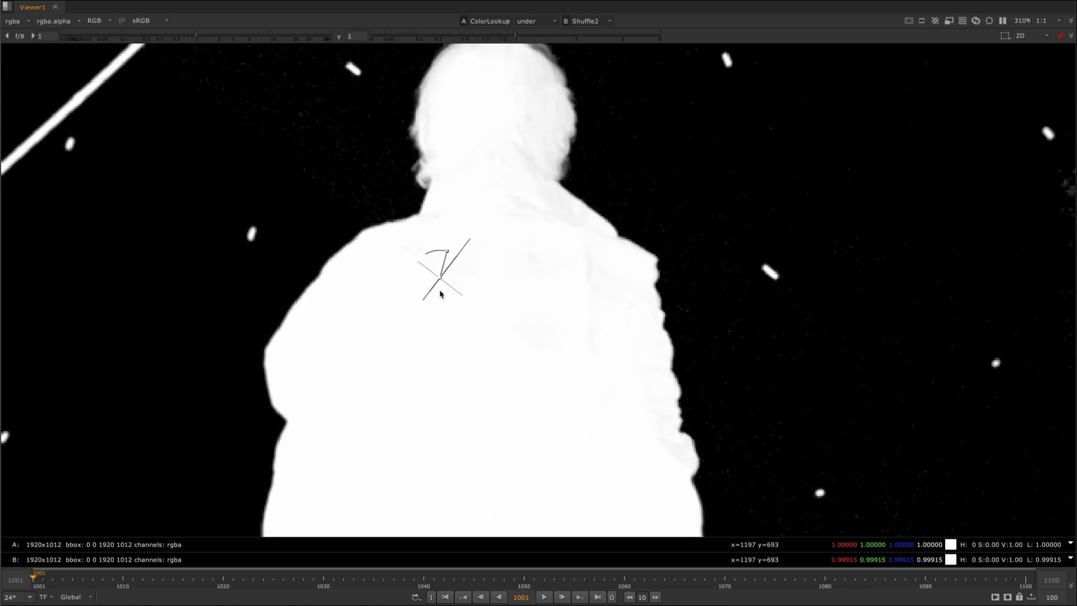
pyautogui.moveTo(455, 277); pyautogui.dragTo(393, 366)
pyautogui.moveTo(371, 380); pyautogui.dragTo(405, 376, button='middle')
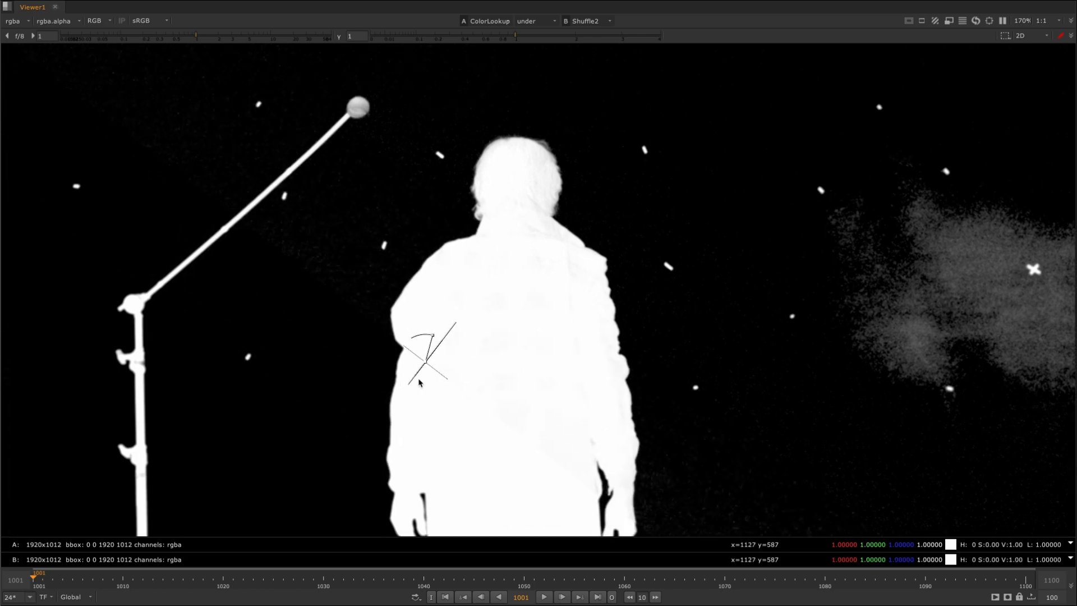
pyautogui.scroll(4, 440, 371)
pyautogui.moveTo(417, 356); pyautogui.dragTo(409, 379)
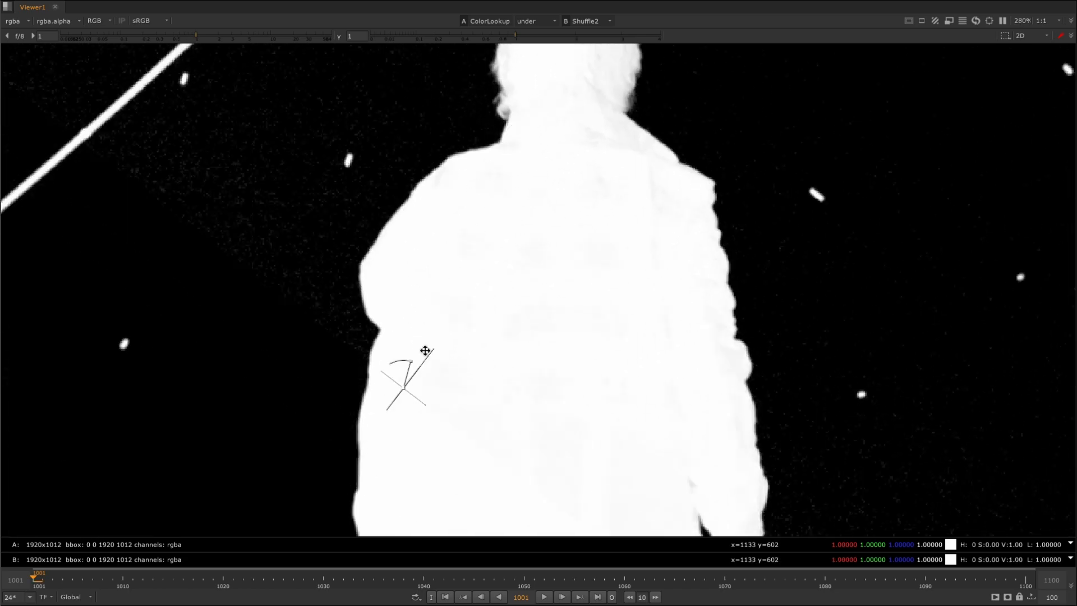
# Restore the full layout and show Shuffle2's unfiltered matte in the viewer's A input.
pyautogui.press('space')
pyautogui.moveTo(278, 571); pyautogui.dragTo(286, 511, button='middle')
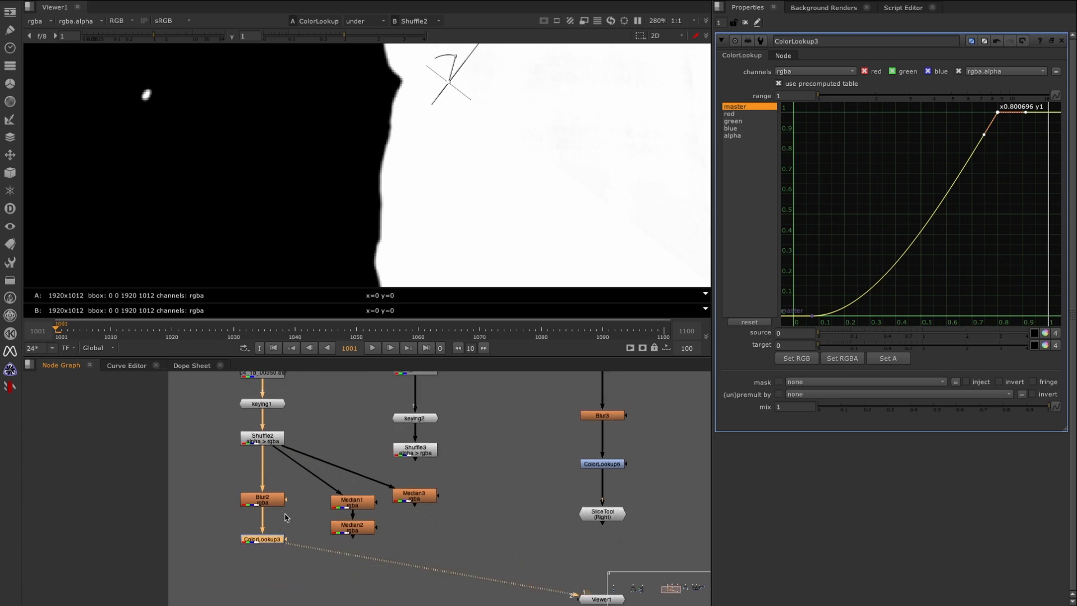
pyautogui.moveTo(218, 468); pyautogui.dragTo(298, 578)
pyautogui.moveTo(289, 498); pyautogui.dragTo(317, 489)
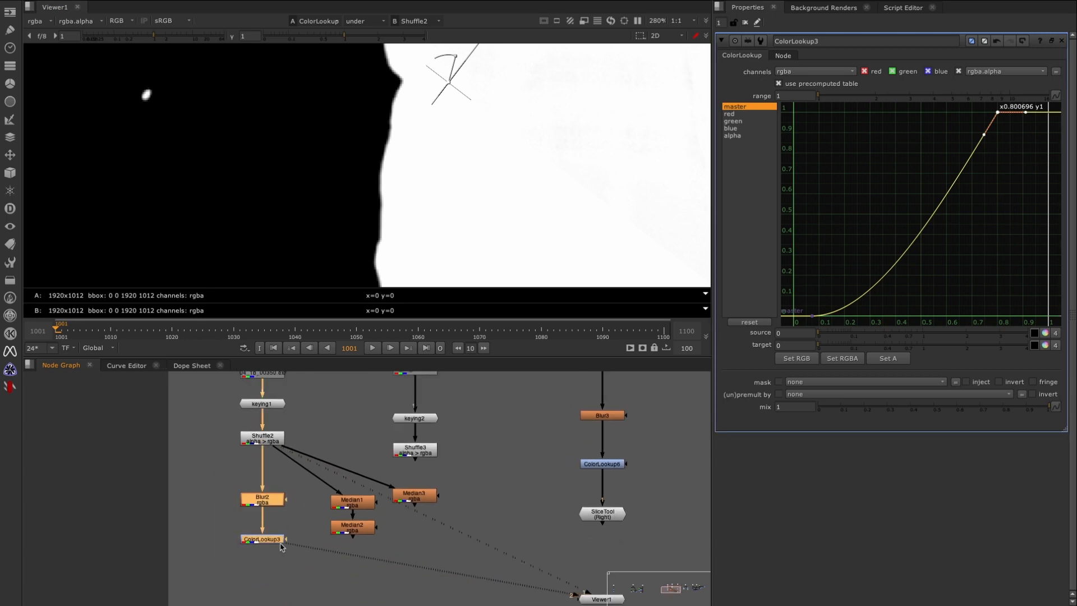
pyautogui.moveTo(288, 542); pyautogui.dragTo(313, 514)
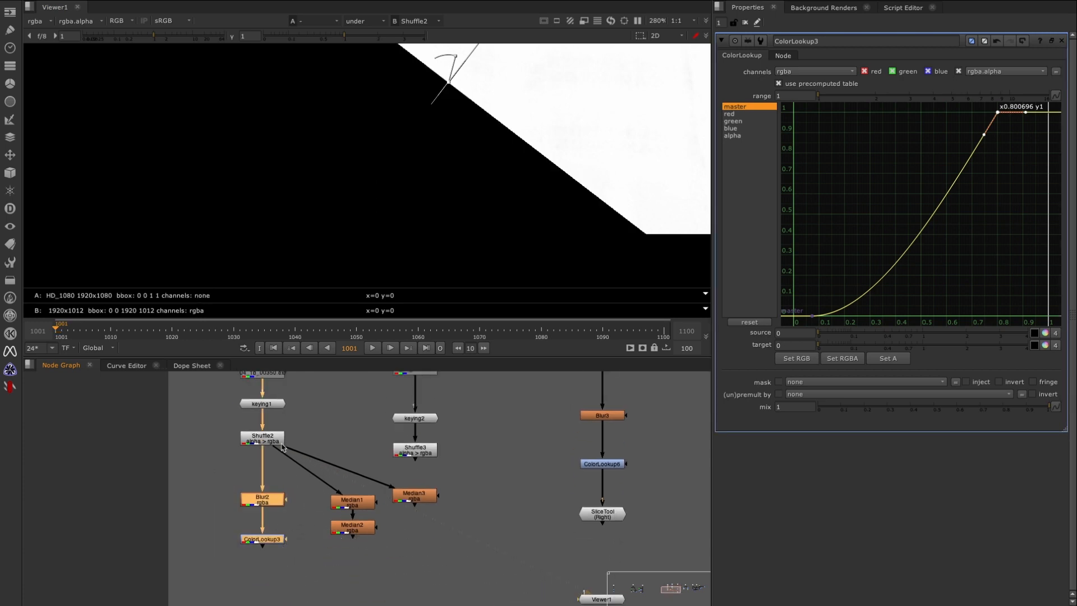
pyautogui.click(281, 443)
pyautogui.press('1')
pyautogui.scroll(-6, 486, 126)
pyautogui.moveTo(471, 50); pyautogui.dragTo(418, 122, button='middle')
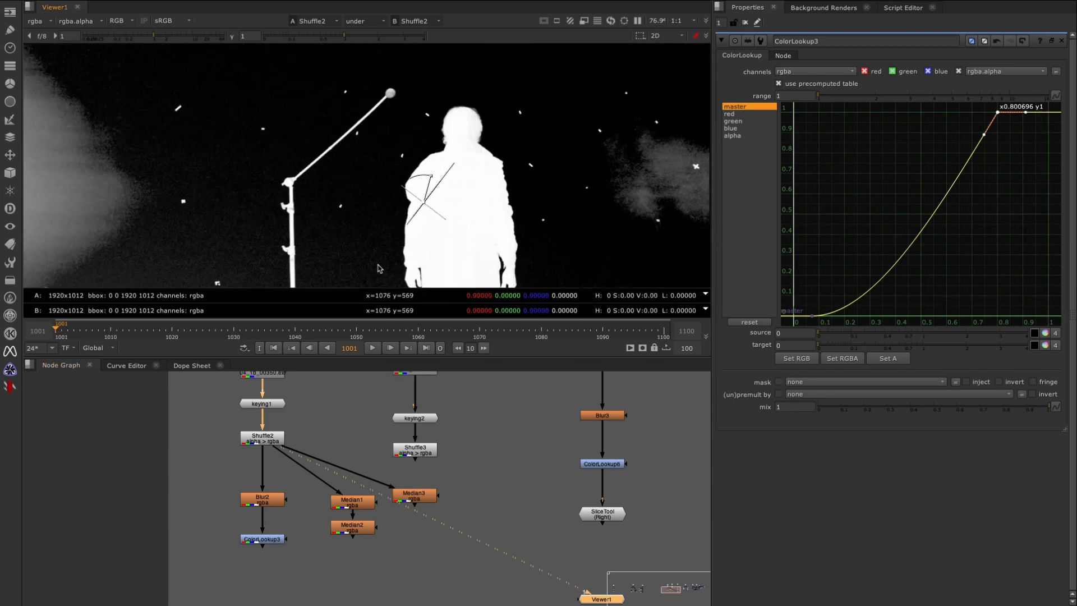
# Add a KeyMix node near the Blur2 and ColorLookup3 branch.
pyautogui.moveTo(190, 508); pyautogui.dragTo(185, 477, button='middle')
pyautogui.press('Tab')
pyautogui.write('kez')
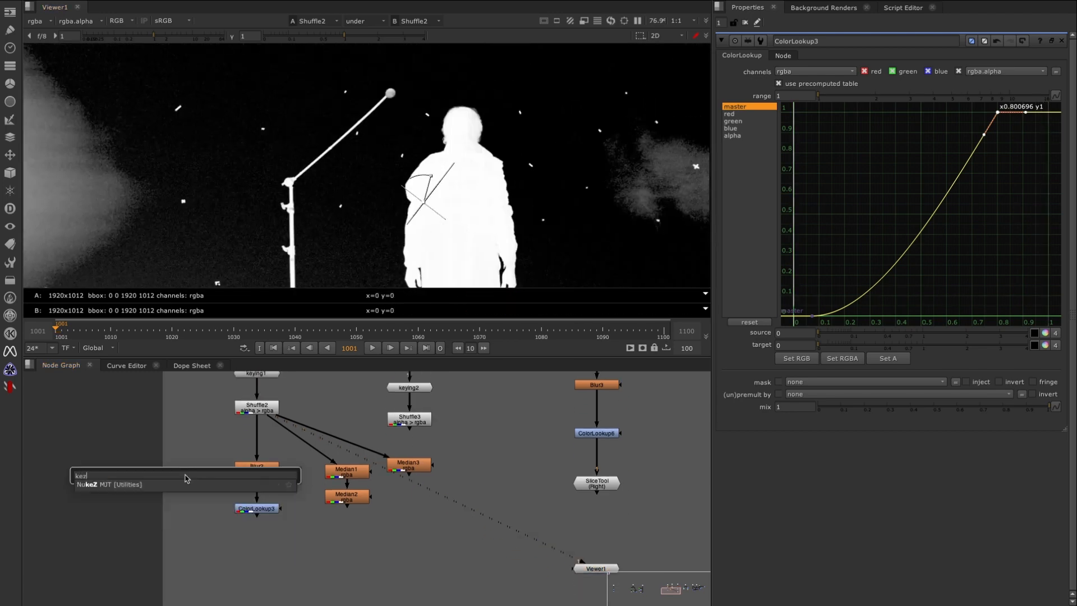
pyautogui.press('BackSpace')
pyautogui.write('ym')
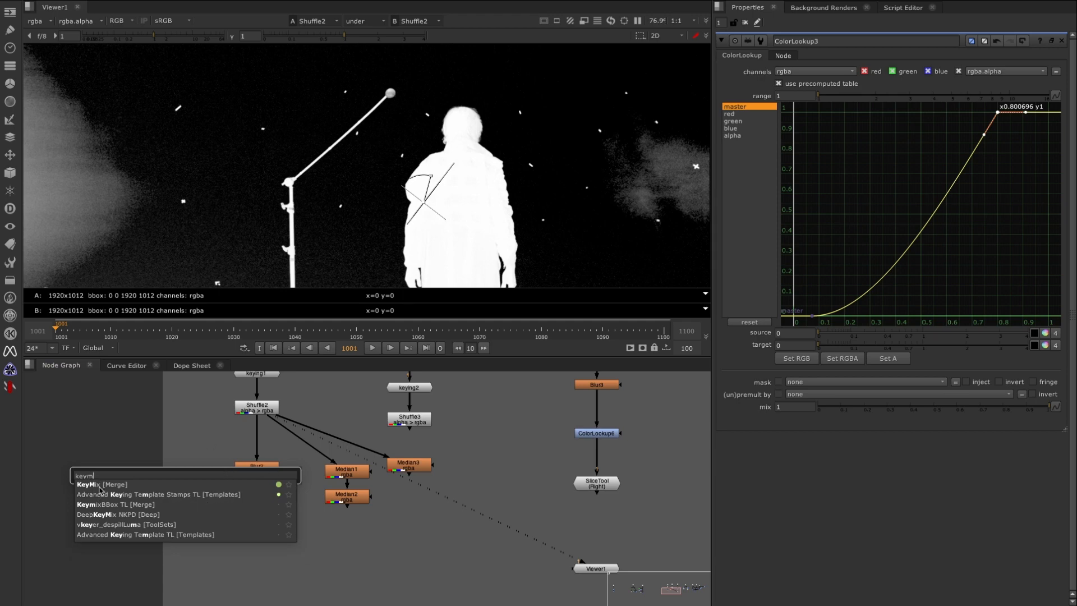
pyautogui.click(99, 490)
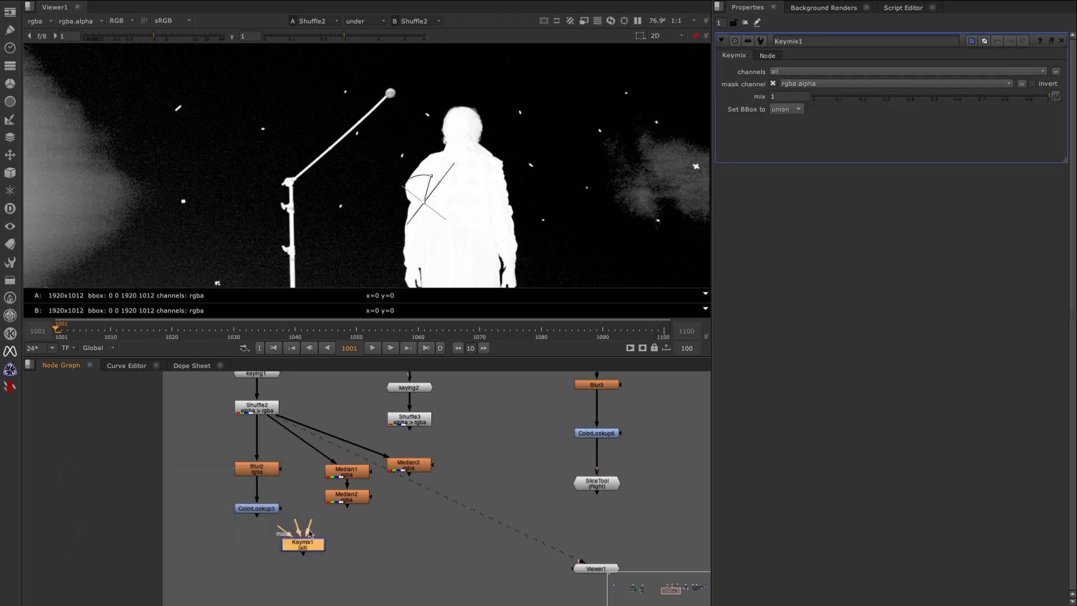
# Move Blur2 and ColorLookup3 aside, and connect Keymix1's A input to ColorLookup3 and its B input to Shuffle2.
pyautogui.scroll(3, 310, 534)
pyautogui.moveTo(193, 509); pyautogui.dragTo(279, 425)
pyautogui.moveTo(241, 437); pyautogui.dragTo(190, 443)
pyautogui.moveTo(285, 544); pyautogui.dragTo(193, 499)
pyautogui.moveTo(243, 518); pyautogui.dragTo(227, 423)
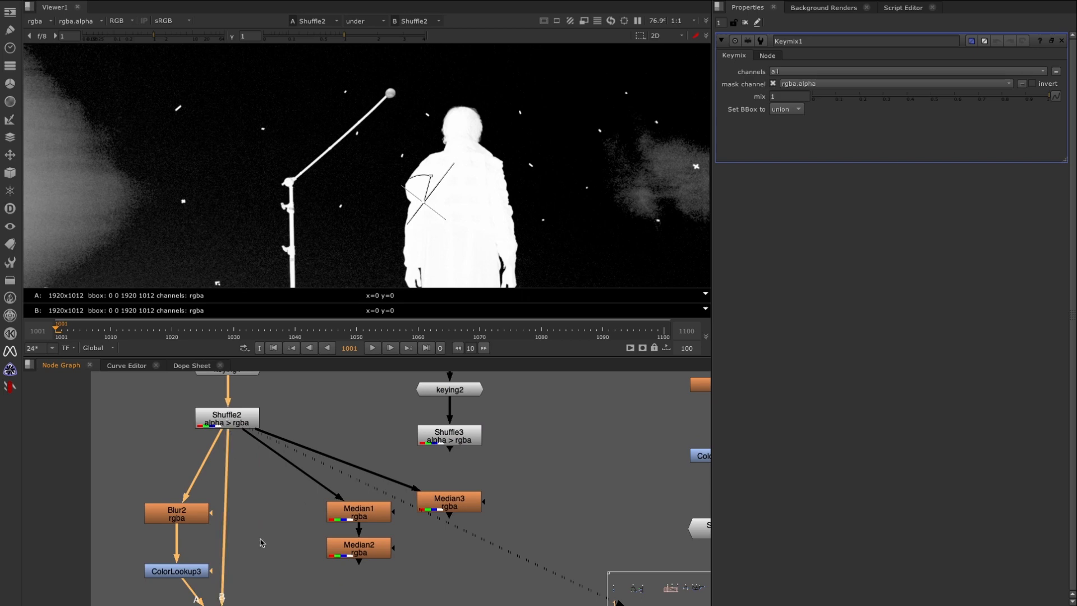
# Add a RotoPaint node as Keymix1's mask, view Keymix1 and select the RotoPaint node.
pyautogui.moveTo(265, 583); pyautogui.dragTo(266, 474, button='middle')
pyautogui.click(285, 540)
pyautogui.press('p')
pyautogui.moveTo(198, 499); pyautogui.dragTo(303, 473)
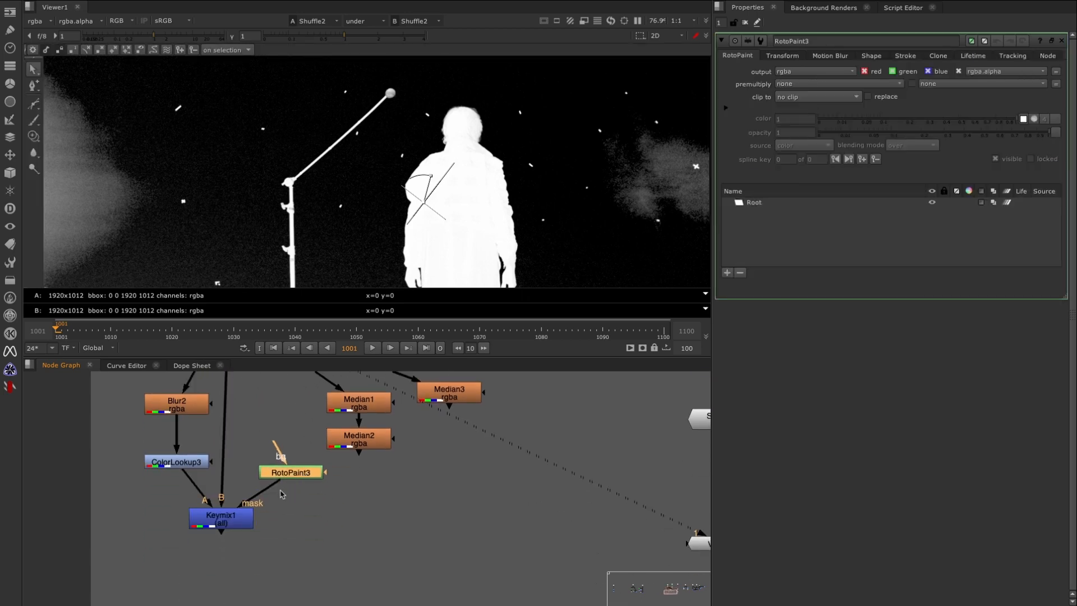
pyautogui.moveTo(222, 519); pyautogui.dragTo(228, 526)
pyautogui.press('1')
pyautogui.click(285, 472)
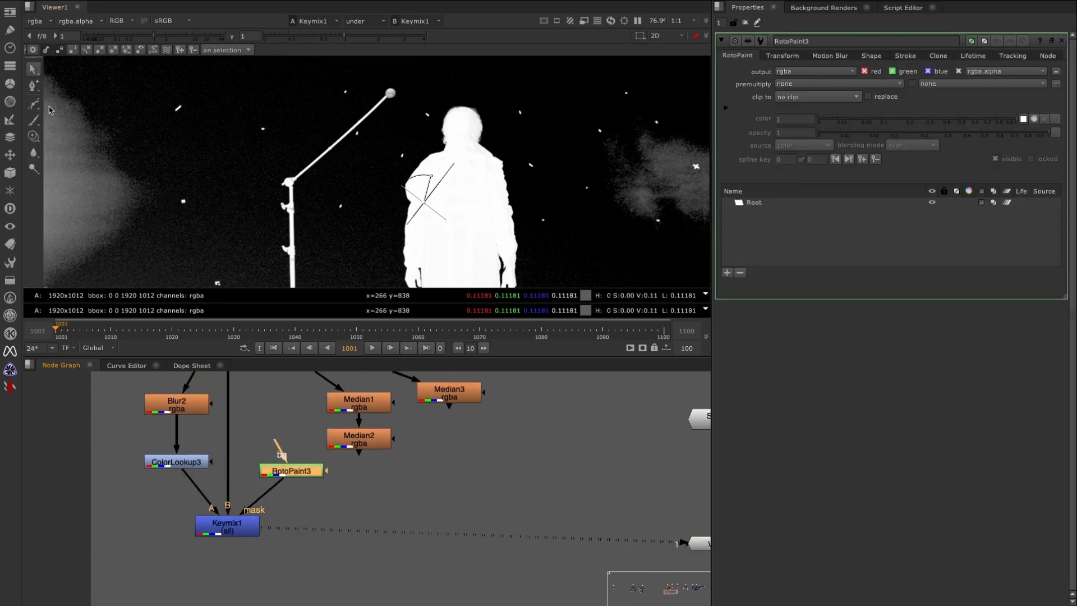
# Draw a closed six-point B-spline around the figure's arm edge in RotoPaint3.
pyautogui.click(361, 137)
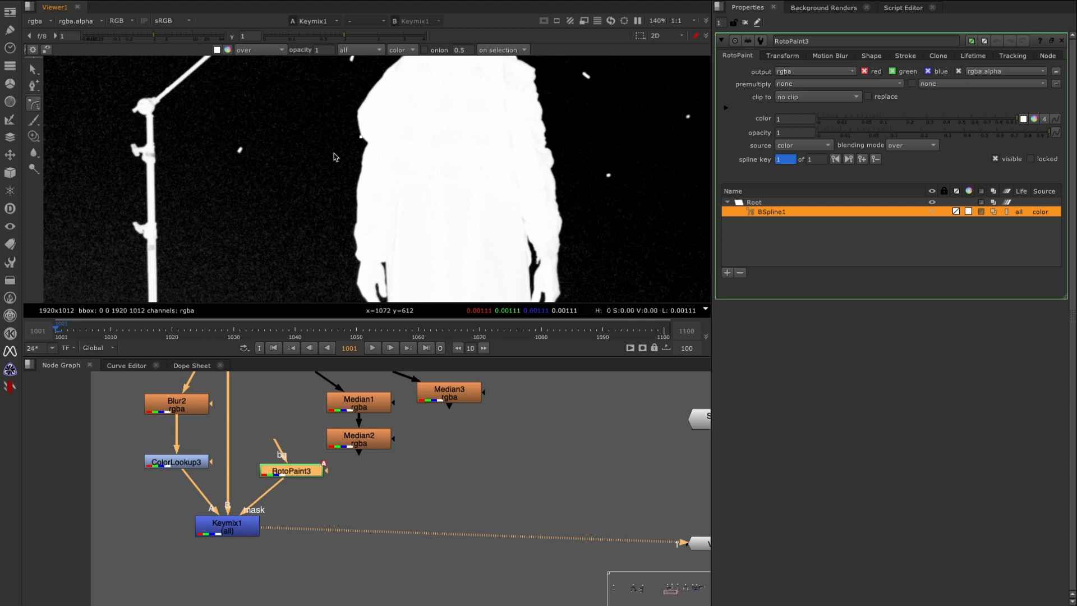
pyautogui.click(318, 187)
pyautogui.click(318, 270)
pyautogui.click(410, 226)
pyautogui.click(414, 163)
pyautogui.click(400, 135)
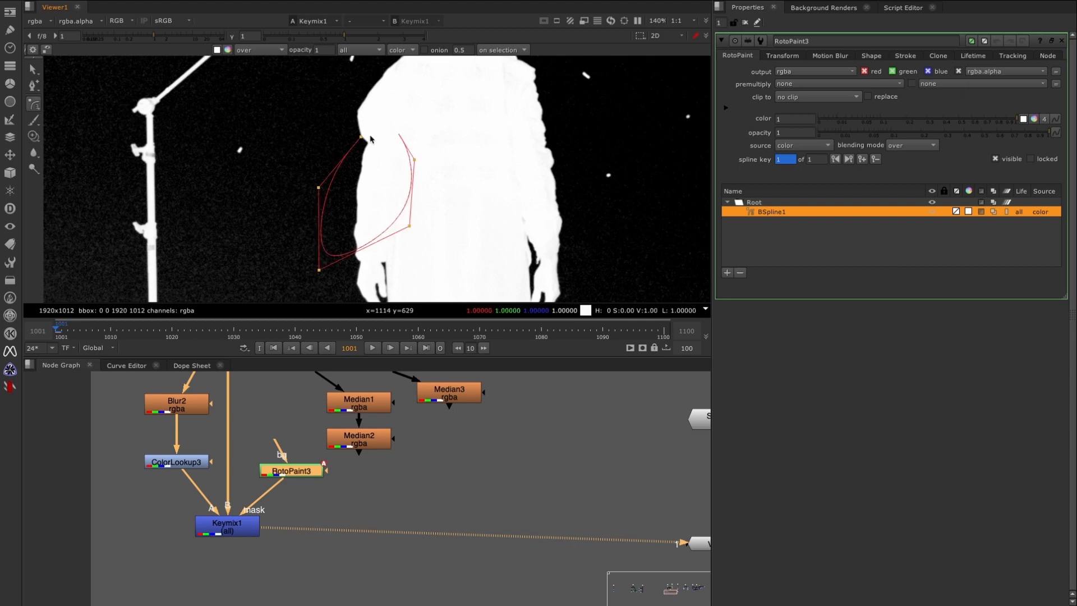
pyautogui.click(361, 137)
# Move the whole B-spline up to the shoulder, adjust its proportions and expand its feather outward around the arm edge.
pyautogui.hotkey('ctrl', 'a')
pyautogui.moveTo(374, 212); pyautogui.dragTo(373, 147)
pyautogui.scroll(5, 377, 160)
pyautogui.scroll(-5, 387, 179)
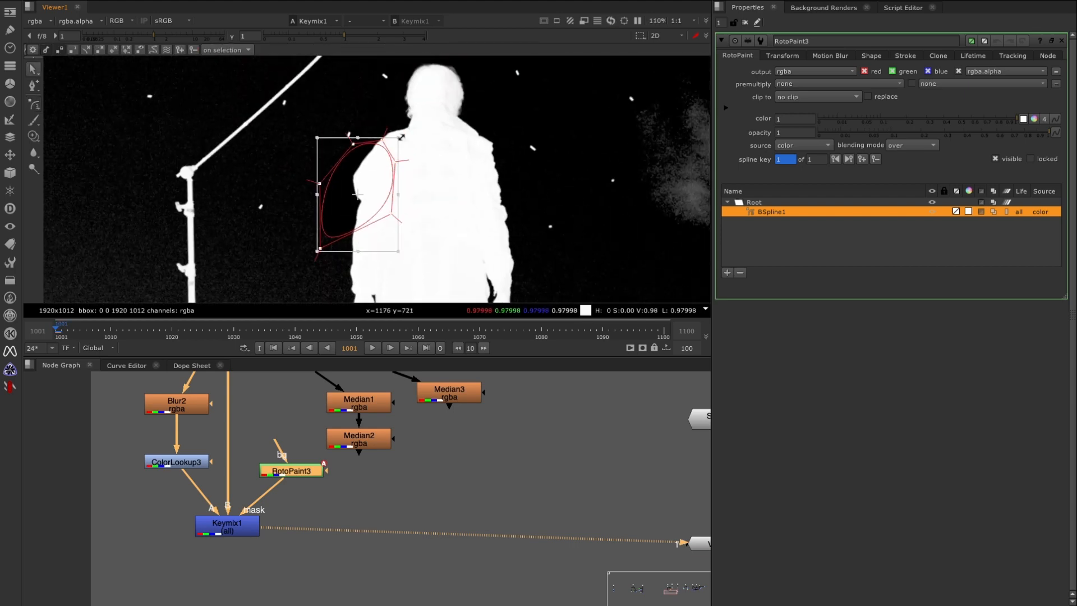
pyautogui.moveTo(405, 139); pyautogui.dragTo(385, 121)
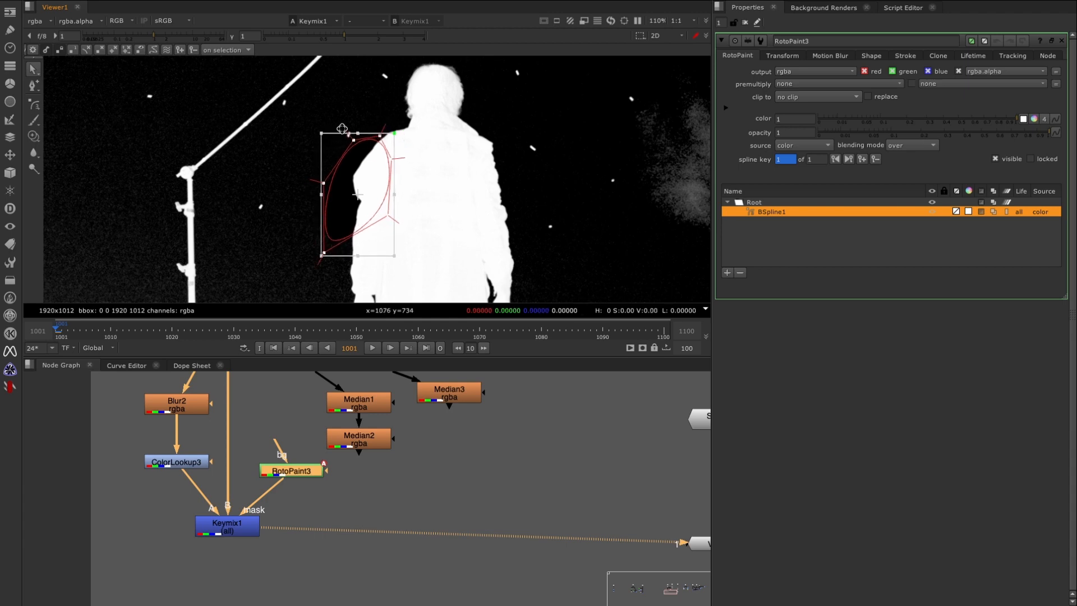
pyautogui.moveTo(312, 182); pyautogui.dragTo(290, 180)
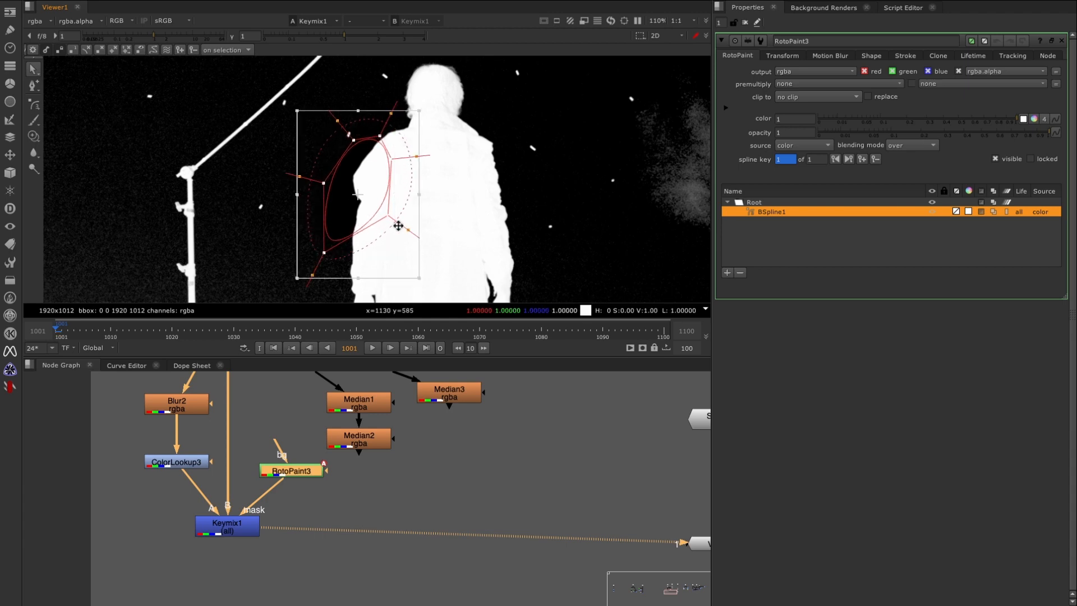
pyautogui.scroll(3, 384, 221)
pyautogui.moveTo(351, 206); pyautogui.dragTo(368, 171)
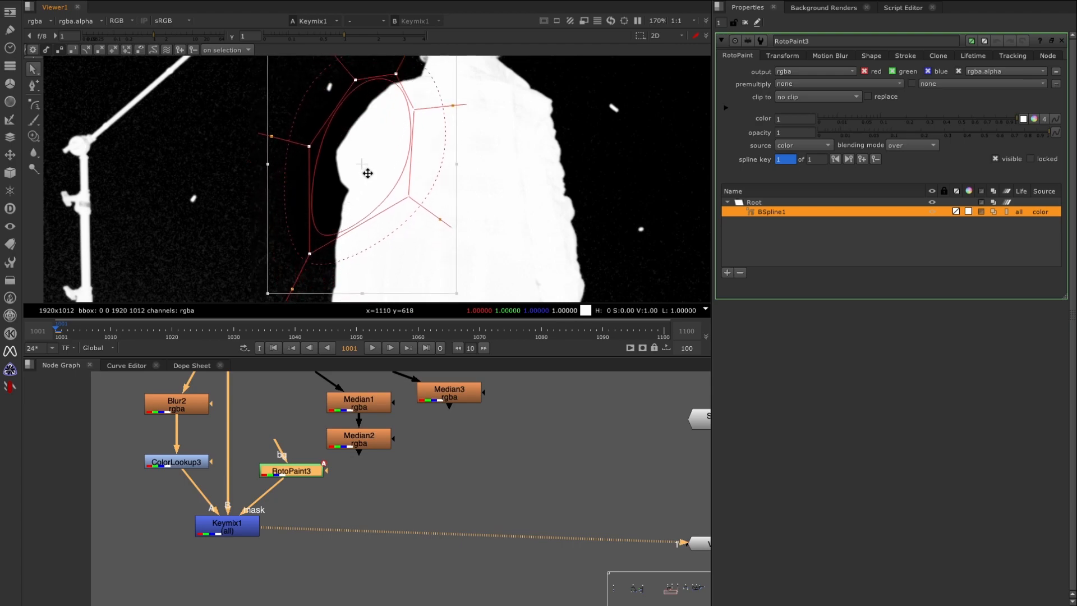
pyautogui.scroll(-5, 401, 219)
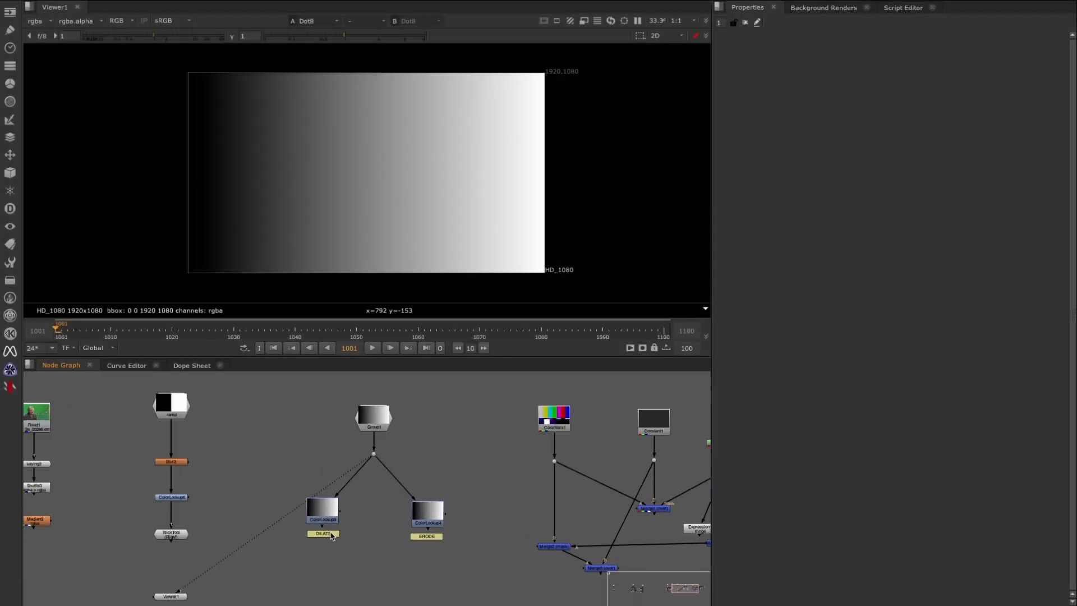
# Open and view ColorLookup5 above the DILATE note, moving its master curve's black point to x about 0.40, y 0.
pyautogui.scroll(2, 331, 535)
pyautogui.click(331, 501)
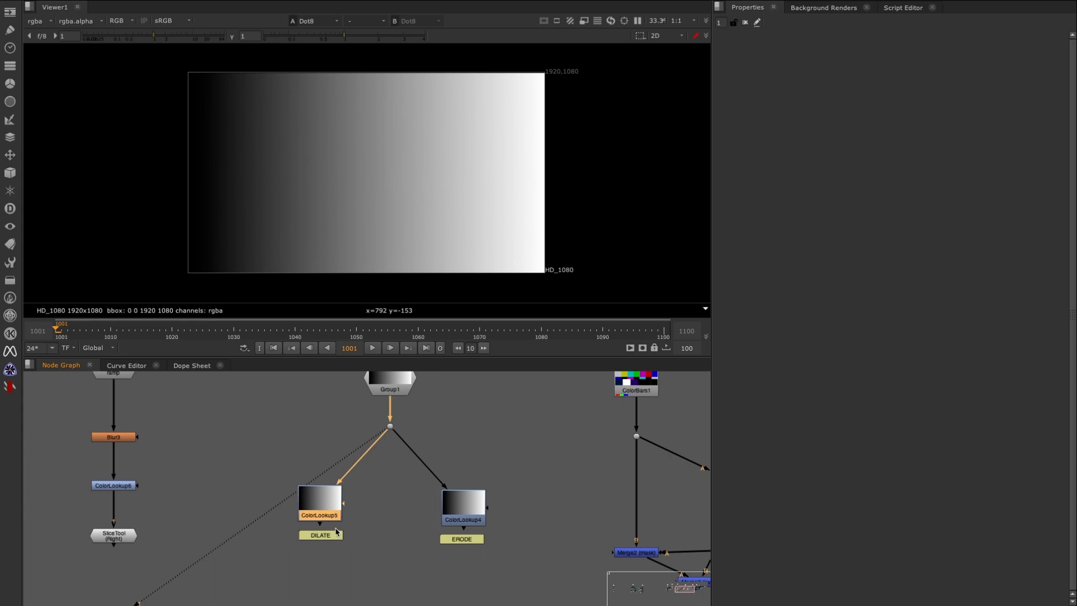
pyautogui.moveTo(329, 512); pyautogui.dragTo(331, 514)
pyautogui.click(473, 521)
pyautogui.press('1')
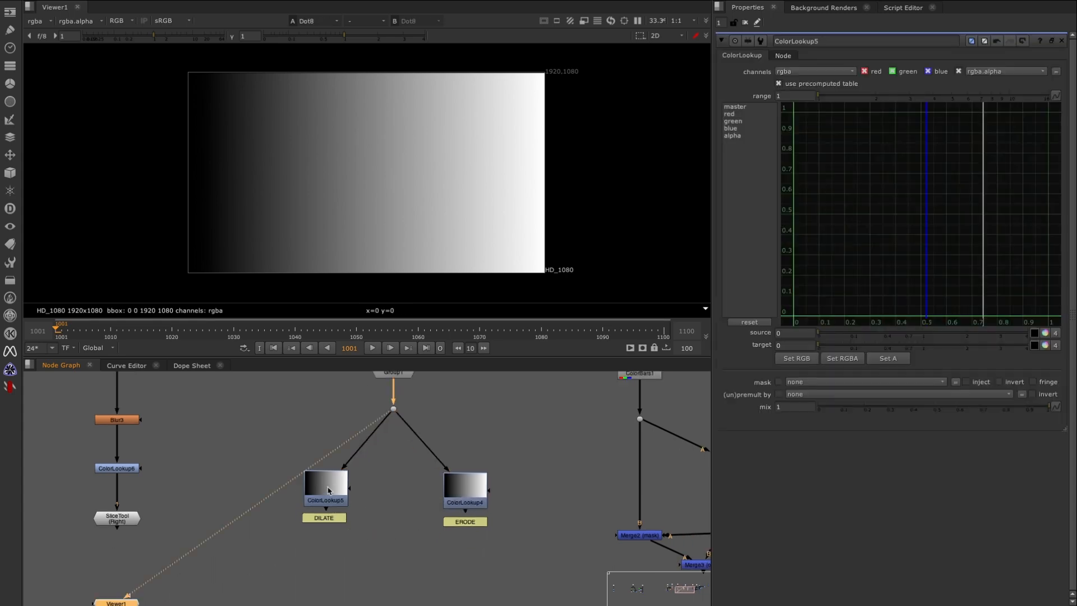
pyautogui.click(330, 488)
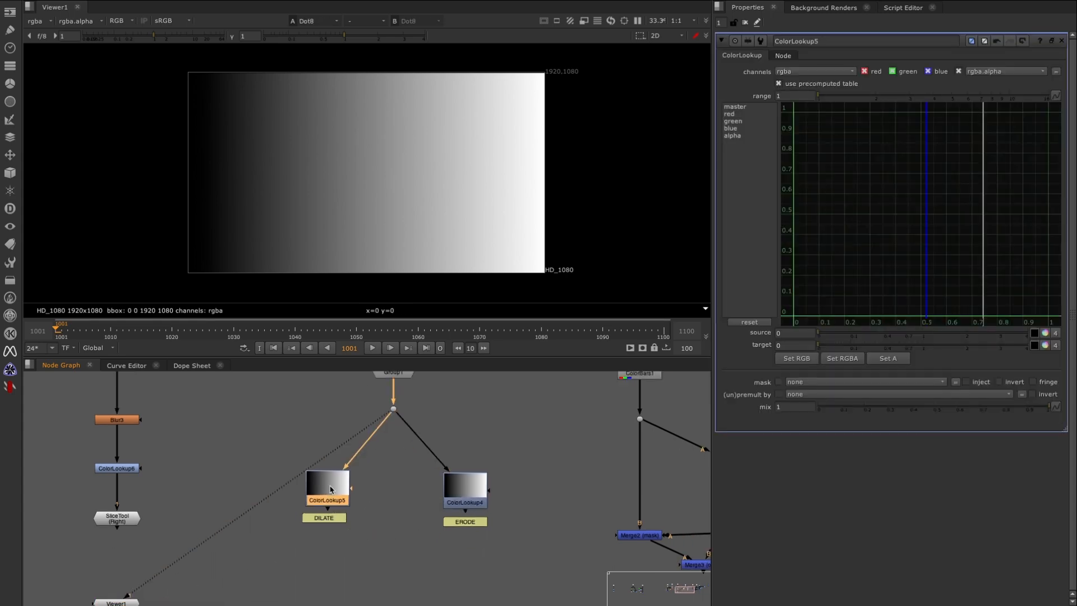
pyautogui.click(734, 107)
pyautogui.moveTo(851, 256); pyautogui.dragTo(862, 318)
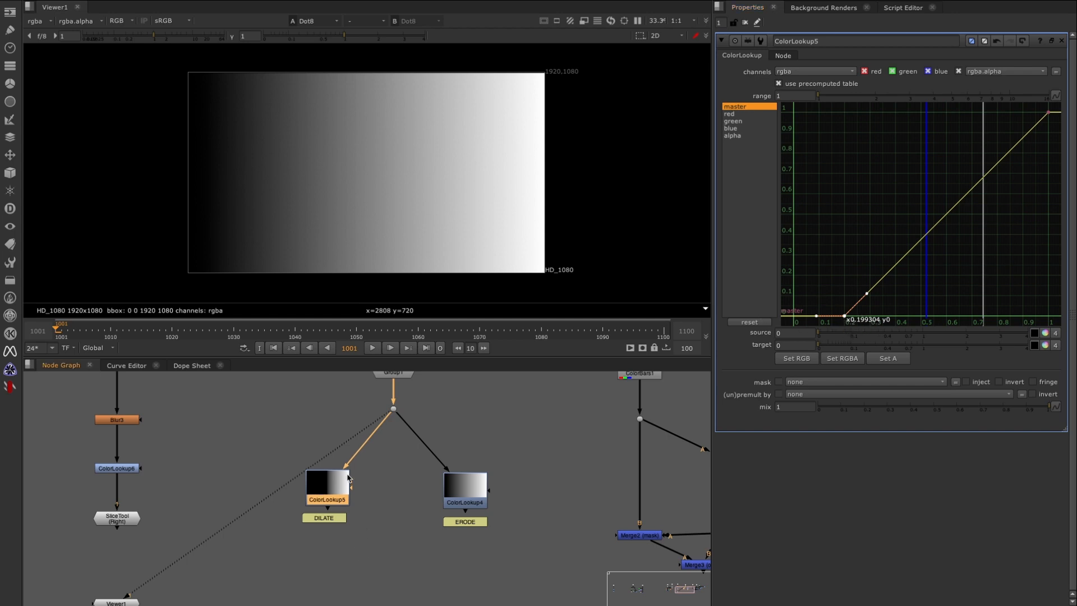
pyautogui.press('1')
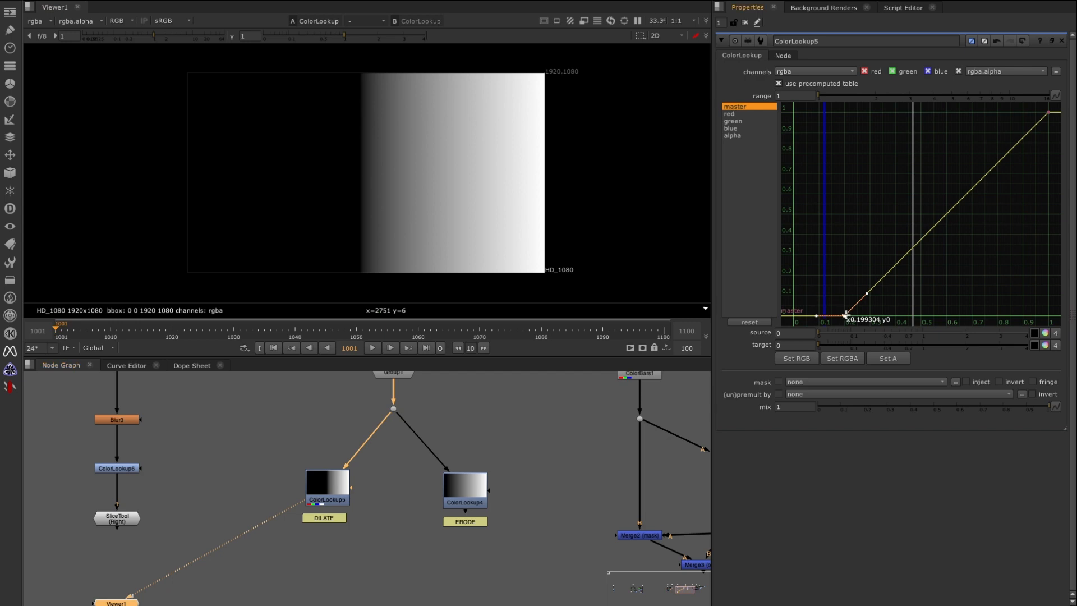
pyautogui.moveTo(844, 314); pyautogui.dragTo(896, 315)
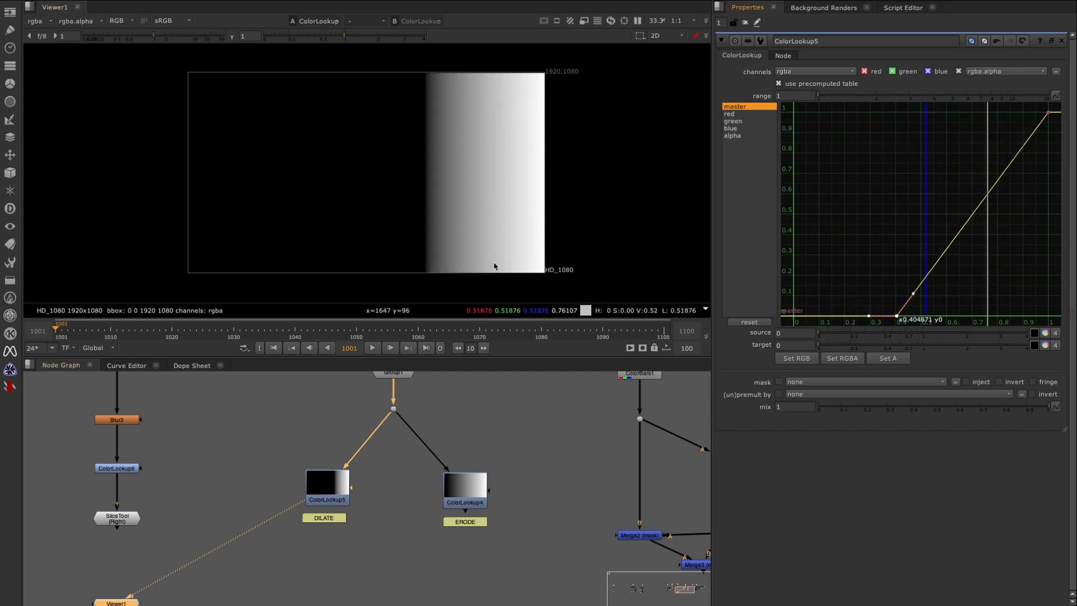
# View and open ColorLookup4 above the ERODE note, moving its master curve's white point to x about 0.40, y 1.
pyautogui.click(465, 487)
pyautogui.press('1')
pyautogui.doubleClick(465, 487)
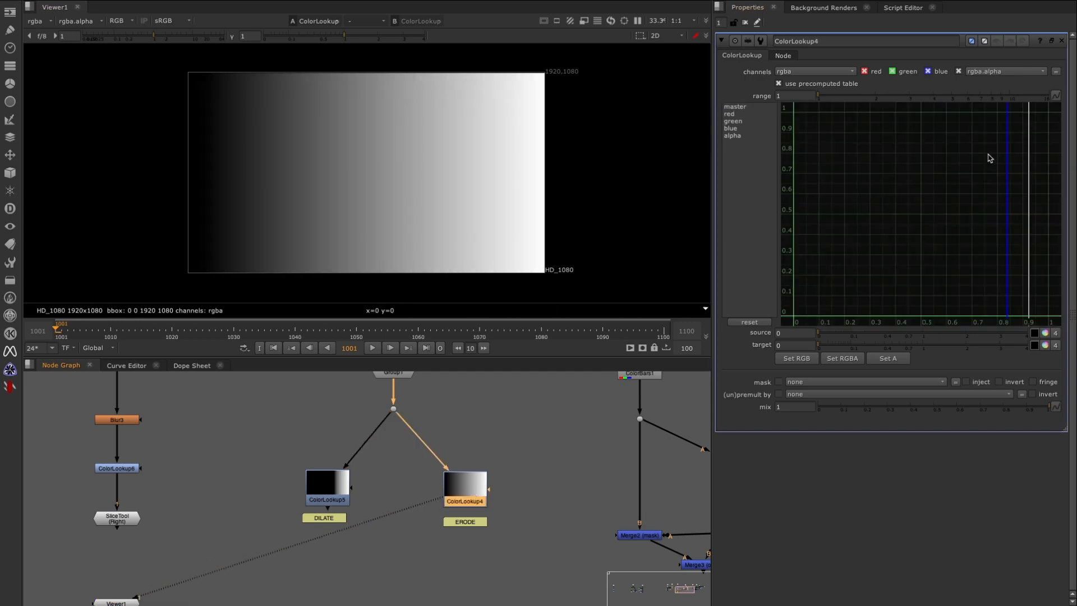
pyautogui.click(734, 106)
pyautogui.click(1047, 112)
pyautogui.moveTo(1048, 113); pyautogui.dragTo(894, 112)
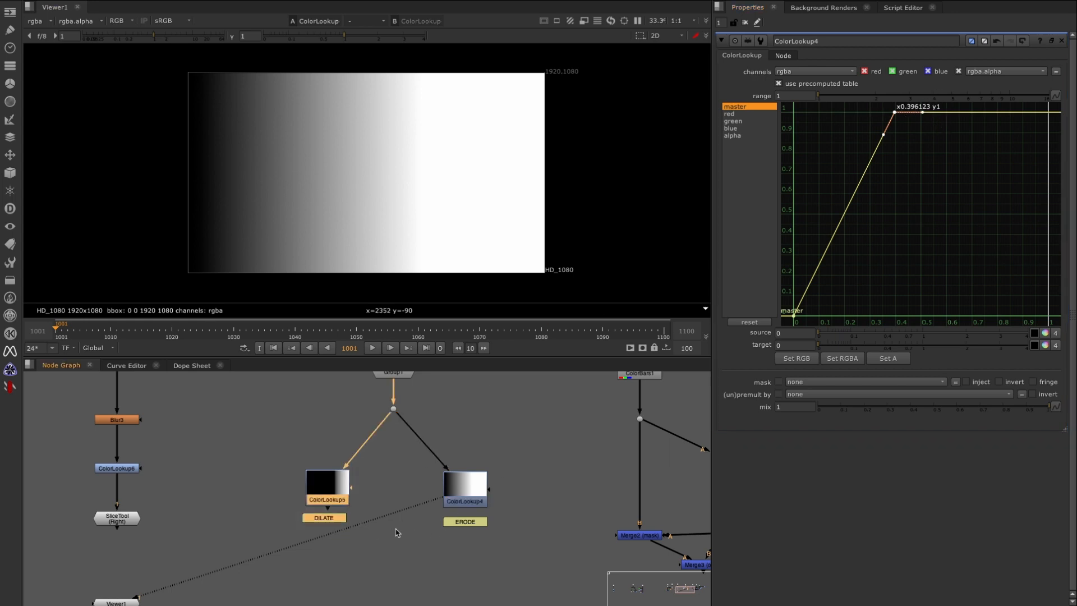
# Compare the ColorLookup5 node above DILATE with the ColorLookup4 node above ERODE in the viewer.
pyautogui.click(339, 496)
pyautogui.press('1')
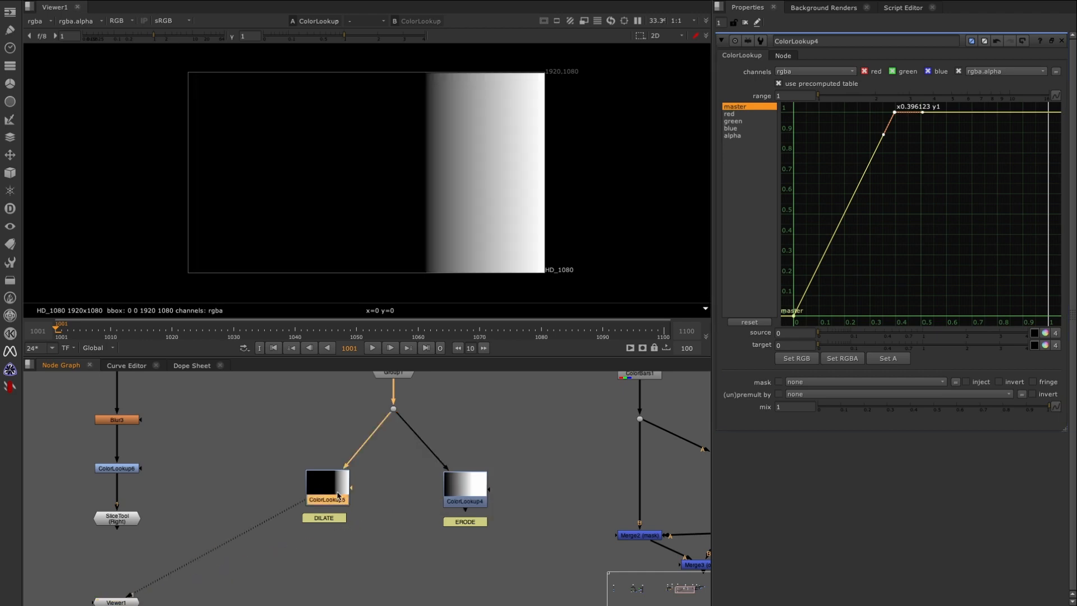
pyautogui.click(457, 493)
pyautogui.press('1')
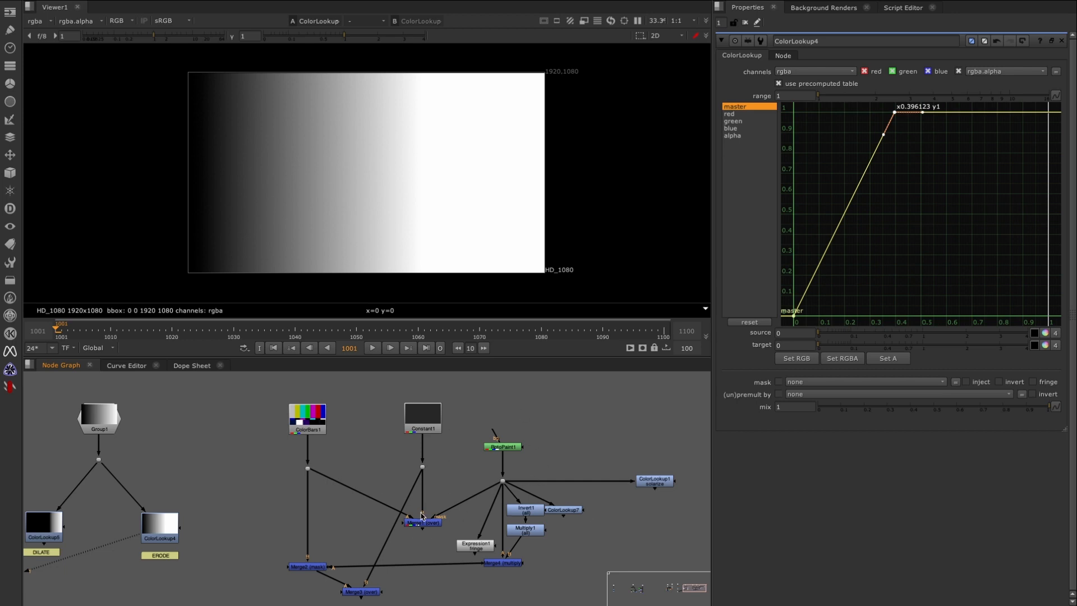
# View the dots below ColorBars1 and Constant1 in turn, and view and open RotoPaint1.
pyautogui.moveTo(347, 445); pyautogui.dragTo(275, 507)
pyautogui.press('1')
pyautogui.moveTo(455, 443); pyautogui.dragTo(387, 502)
pyautogui.press('1')
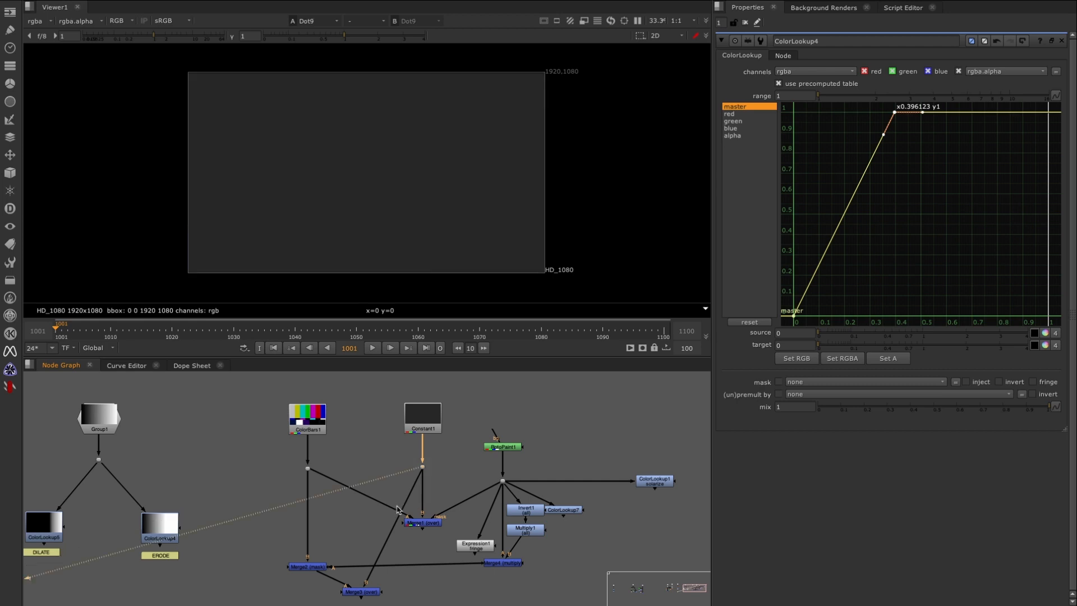
pyautogui.click(504, 446)
pyautogui.press('1')
pyautogui.doubleClick(504, 447)
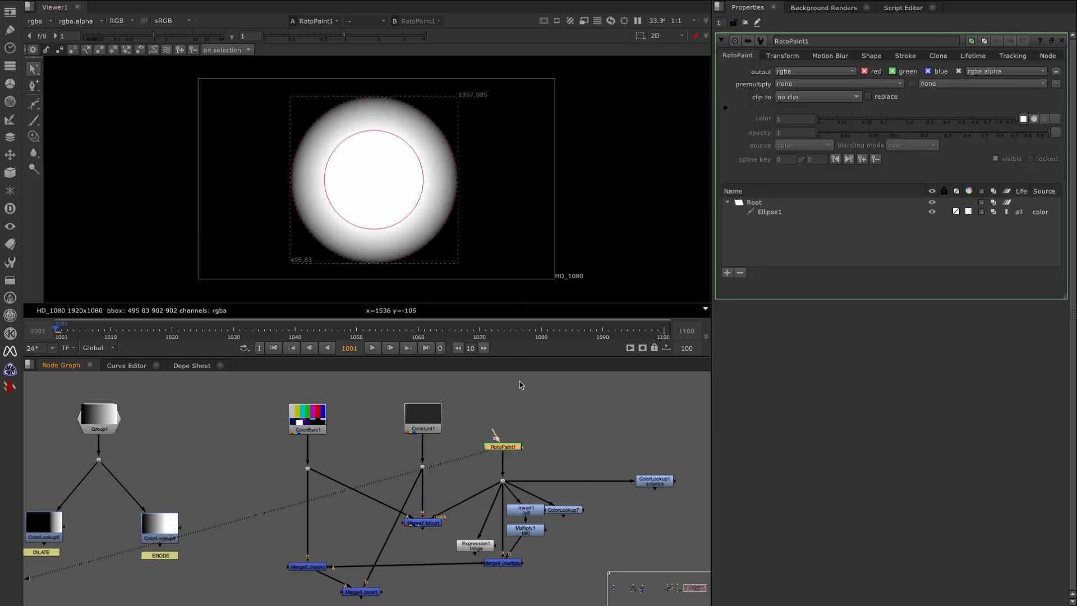
# View the result of Merge1 and open its properties.
pyautogui.click(426, 524)
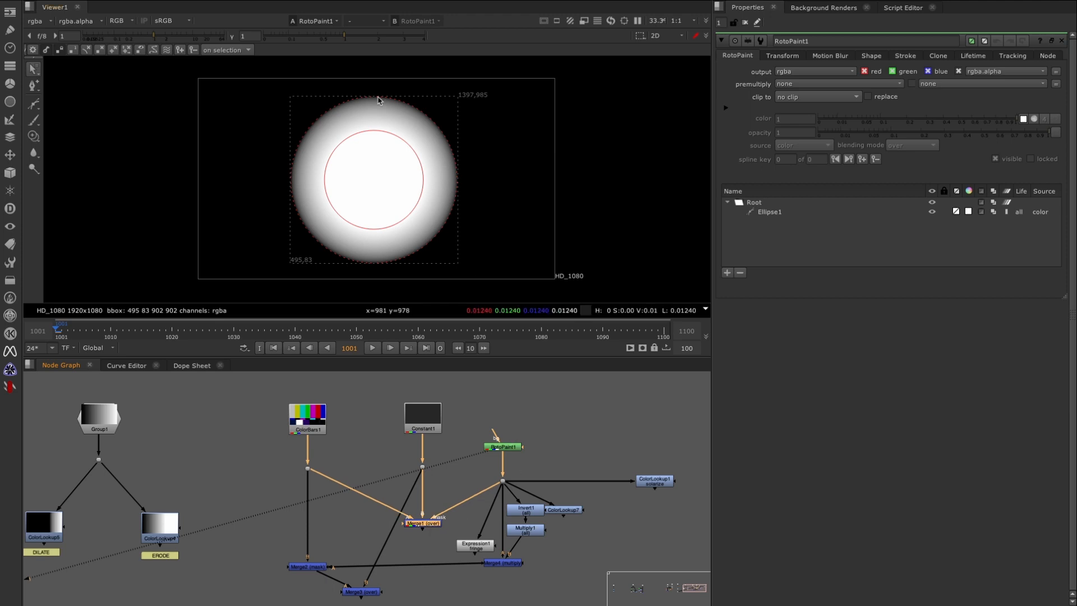
pyautogui.click(397, 546)
pyautogui.click(423, 526)
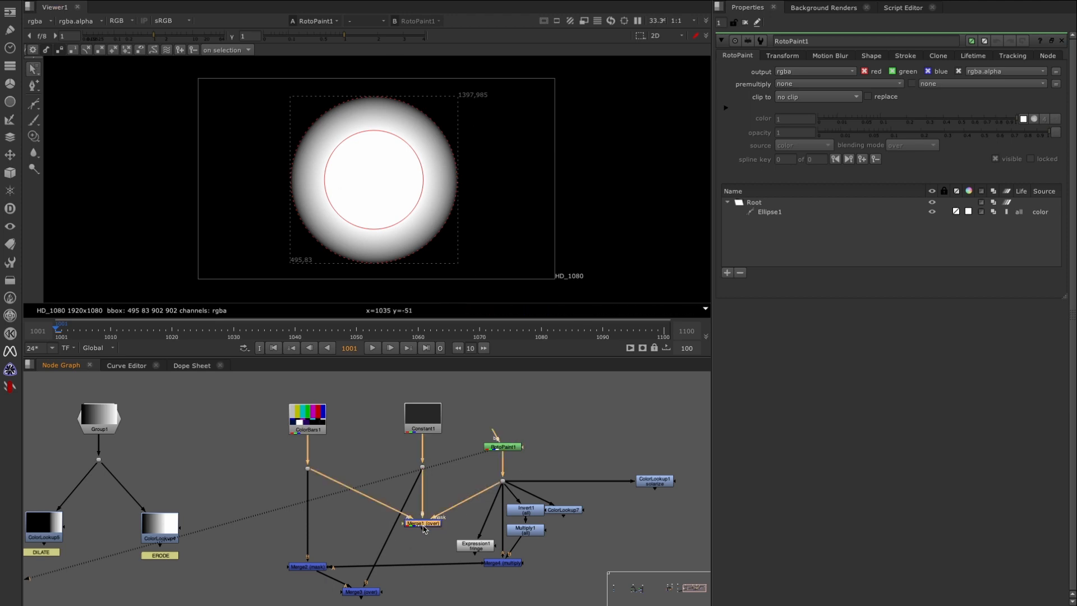
pyautogui.doubleClick(423, 526)
pyautogui.press('1')
# View Merge1's two source branches in turn at the dots below ColorBars1 and Constant1.
pyautogui.click(306, 468)
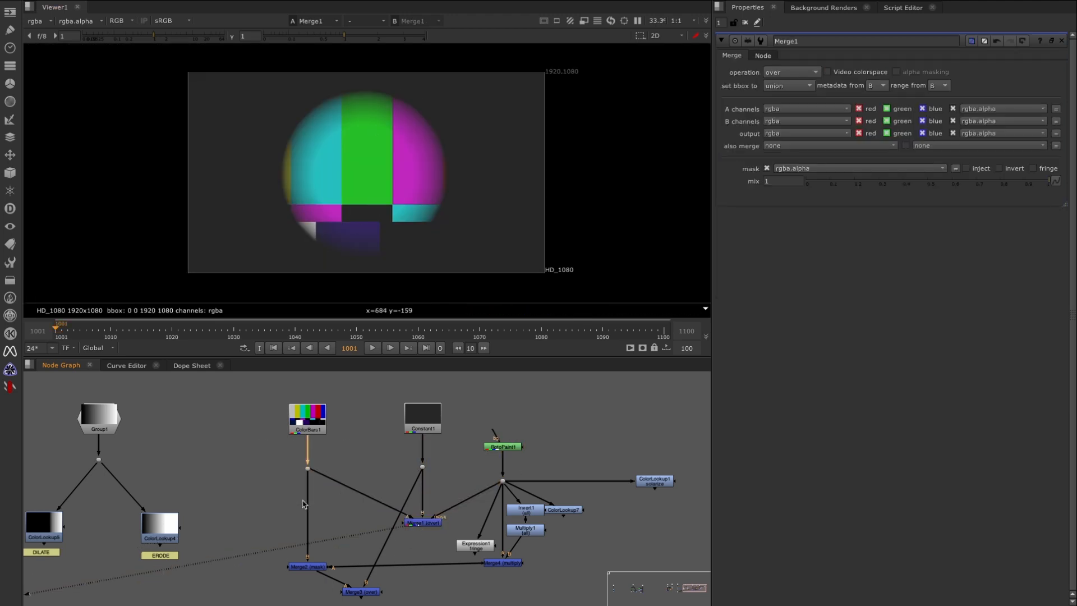
pyautogui.press('1')
pyautogui.moveTo(451, 441); pyautogui.dragTo(398, 486)
pyautogui.press('1')
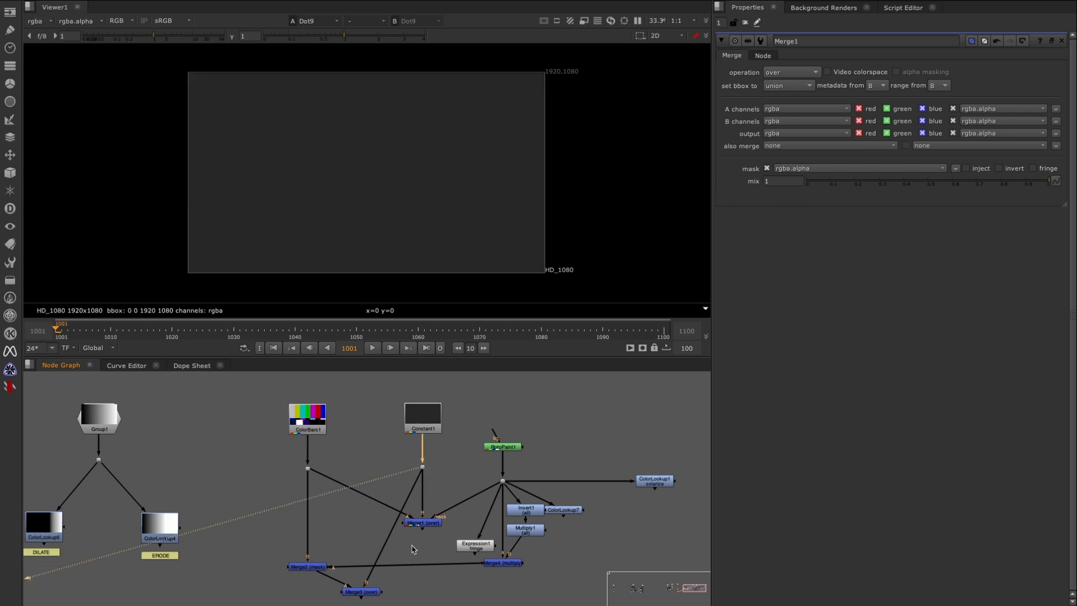
# View and open Merge1, enabling the fringe option on its rgba.alpha mask.
pyautogui.click(424, 524)
pyautogui.press('1')
pyautogui.doubleClick(423, 524)
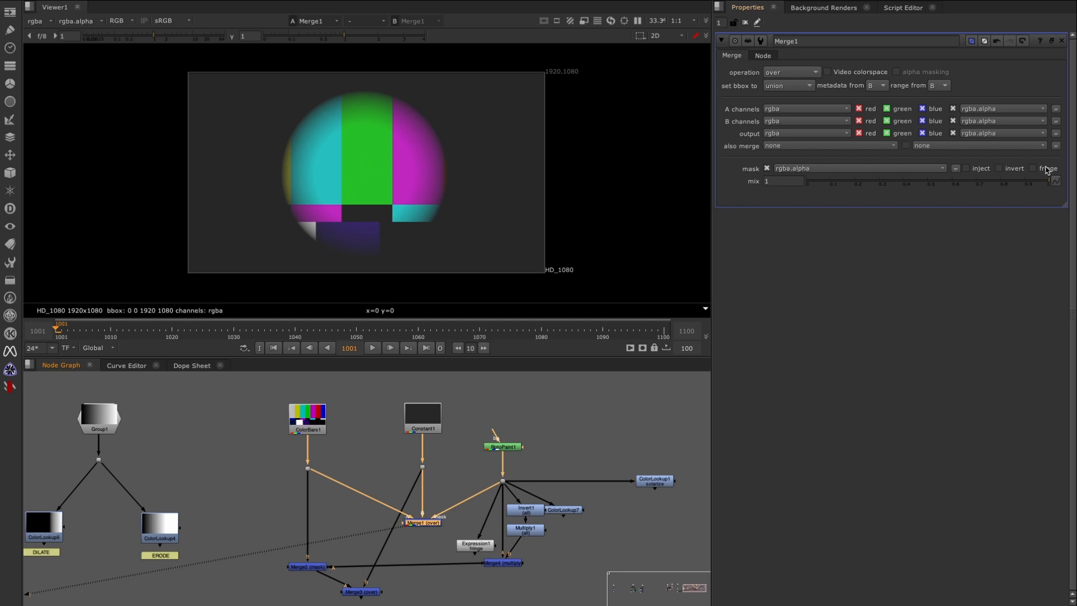
pyautogui.click(1033, 168)
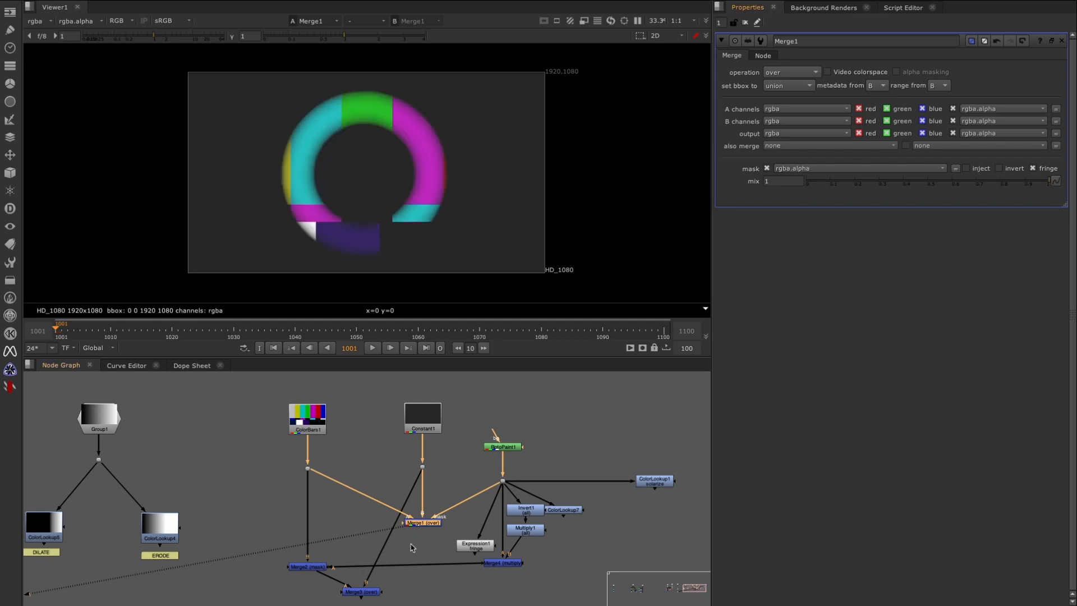
pyautogui.moveTo(395, 558); pyautogui.dragTo(478, 484)
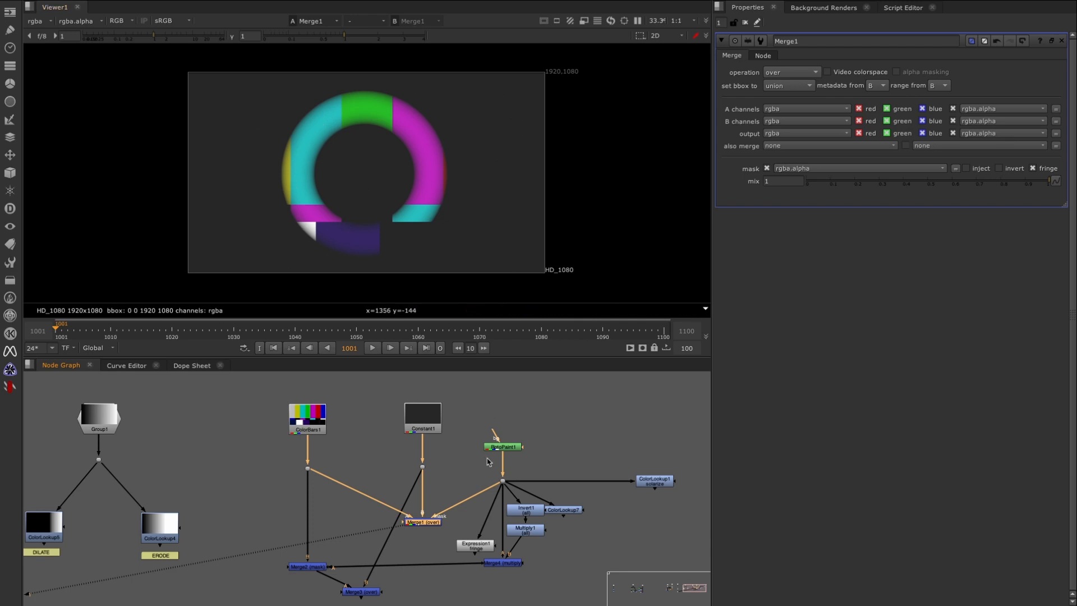
# View RotoPaint1 and sample pixel values at several areas of the ellipse's soft edge and at its solid centre.
pyautogui.moveTo(540, 423); pyautogui.dragTo(459, 477)
pyautogui.press('1')
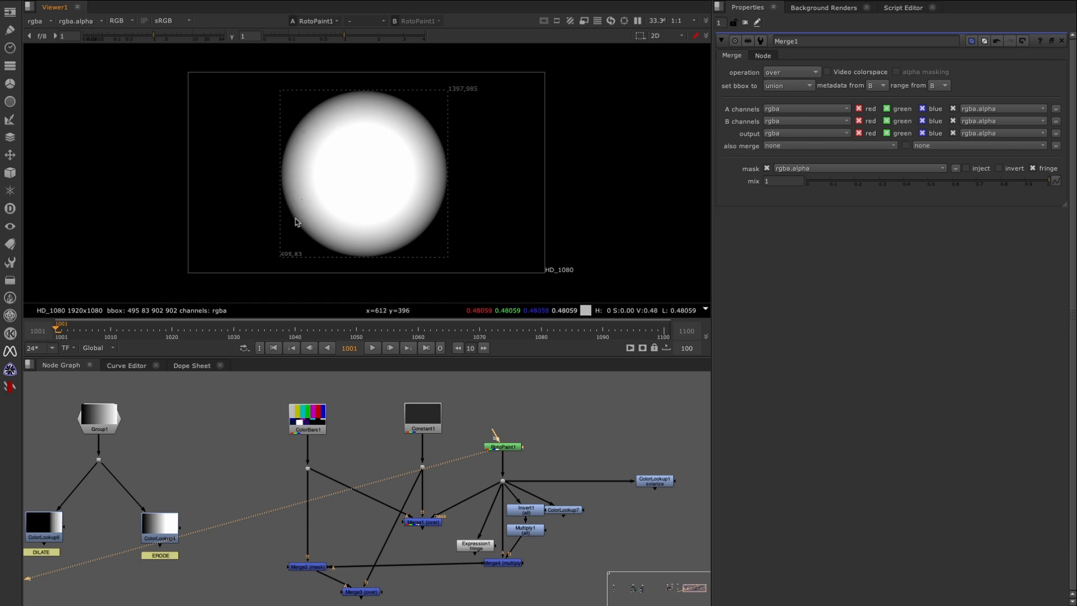
pyautogui.keyDown('ctrl'); pyautogui.keyDown('shift'); pyautogui.moveTo(296, 221); pyautogui.dragTo(319, 189); pyautogui.keyUp('shift'); pyautogui.keyUp('ctrl')
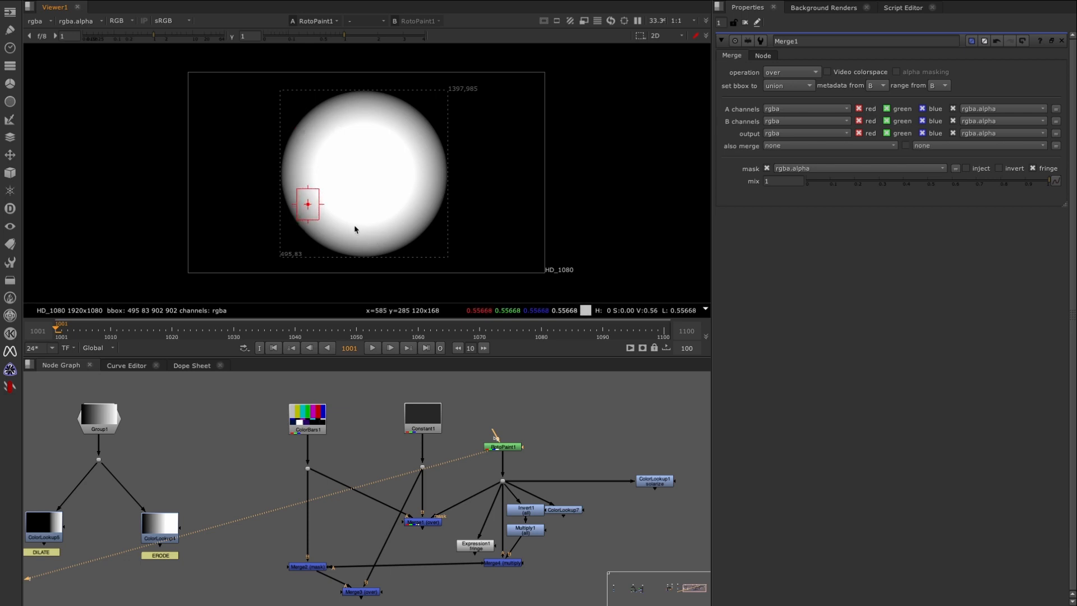
pyautogui.keyDown('ctrl'); pyautogui.keyDown('shift'); pyautogui.moveTo(355, 226); pyautogui.dragTo(375, 255); pyautogui.keyUp('shift'); pyautogui.keyUp('ctrl')
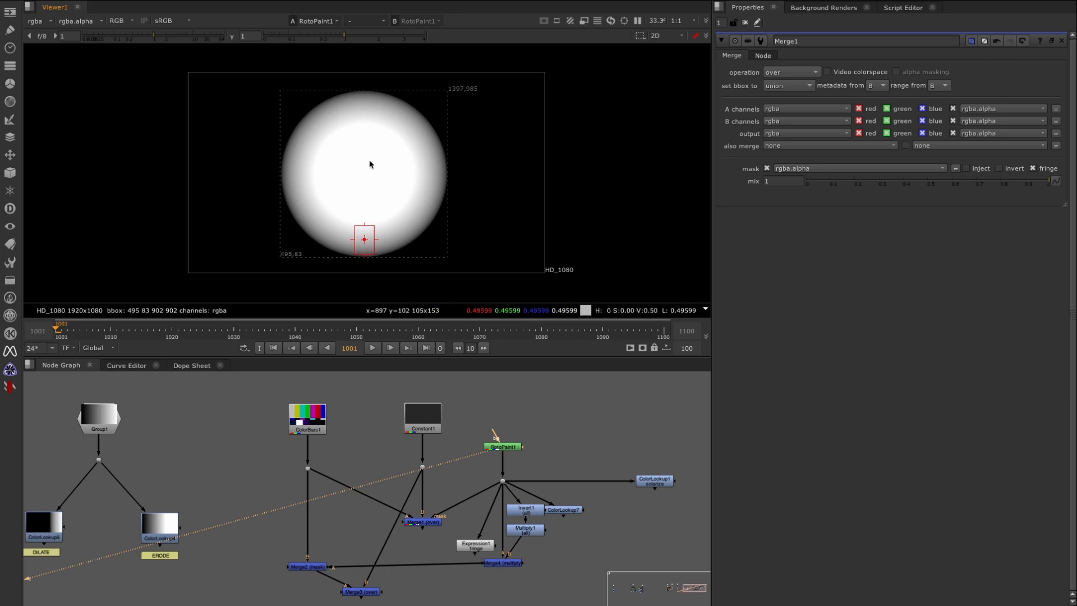
pyautogui.keyDown('ctrl'); pyautogui.keyDown('shift'); pyautogui.moveTo(353, 164); pyautogui.dragTo(373, 185); pyautogui.keyUp('shift'); pyautogui.keyUp('ctrl')
pyautogui.keyDown('ctrl'); pyautogui.keyDown('shift'); pyautogui.moveTo(424, 240); pyautogui.dragTo(436, 254); pyautogui.keyUp('shift'); pyautogui.keyUp('ctrl')
pyautogui.keyDown('ctrl'); pyautogui.keyDown('shift'); pyautogui.moveTo(366, 160); pyautogui.dragTo(385, 187); pyautogui.keyUp('shift'); pyautogui.keyUp('ctrl')
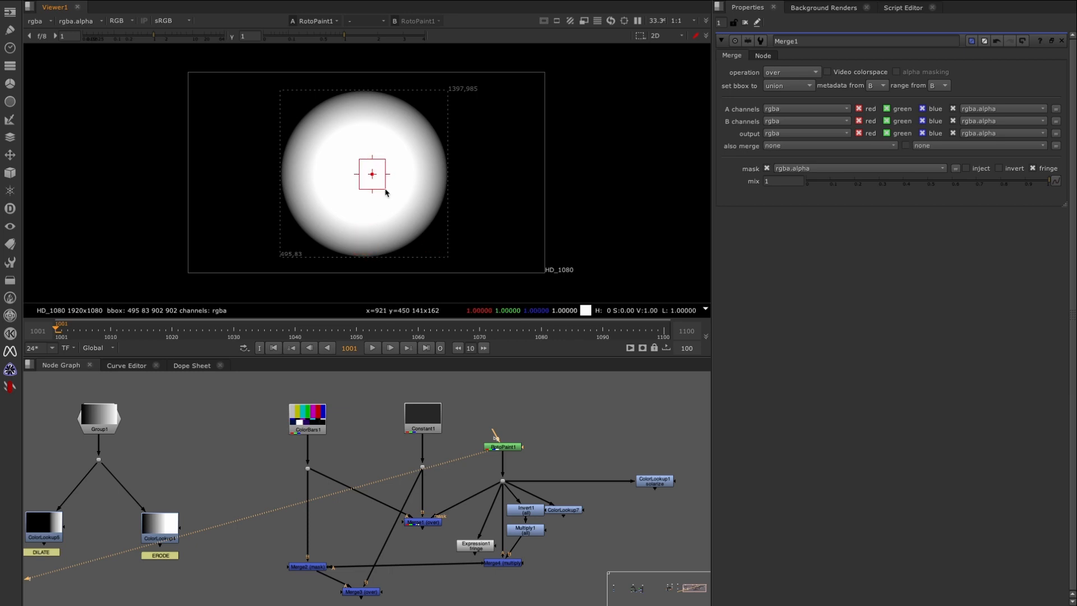
pyautogui.keyDown('ctrl'); pyautogui.keyDown('shift'); pyautogui.moveTo(429, 240); pyautogui.dragTo(439, 254); pyautogui.keyUp('shift'); pyautogui.keyUp('ctrl')
pyautogui.keyDown('ctrl'); pyautogui.keyDown('shift'); pyautogui.moveTo(403, 201); pyautogui.dragTo(429, 226); pyautogui.keyUp('shift'); pyautogui.keyUp('ctrl')
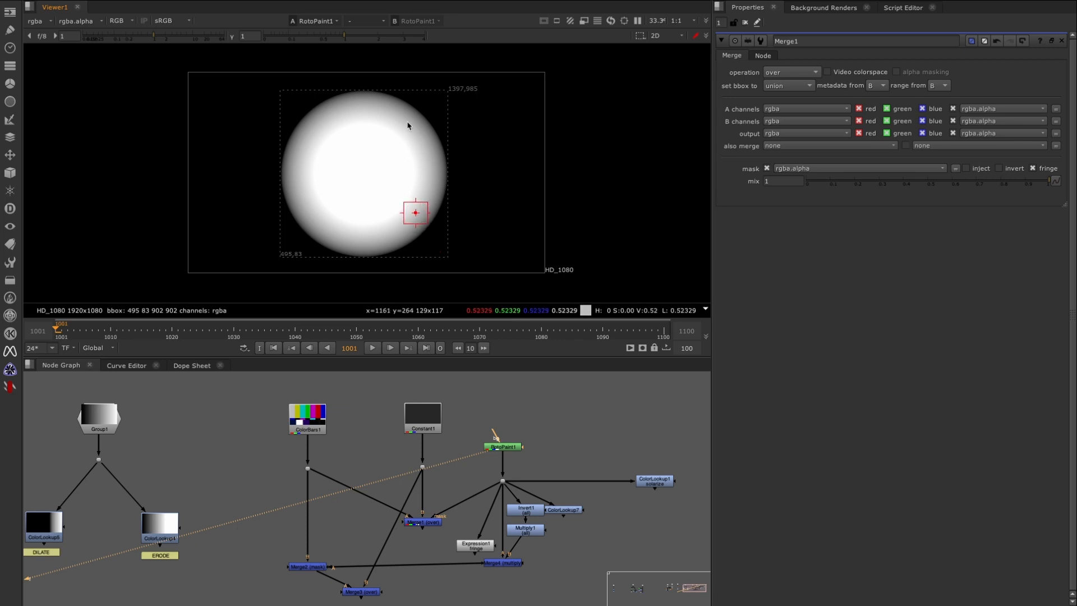
pyautogui.keyDown('ctrl'); pyautogui.keyDown('shift'); pyautogui.moveTo(418, 117); pyautogui.dragTo(400, 134); pyautogui.keyUp('shift'); pyautogui.keyUp('ctrl')
# View Merge1 and read the fringe option's formula in a floating properties window, closing the window when done.
pyautogui.press('1')
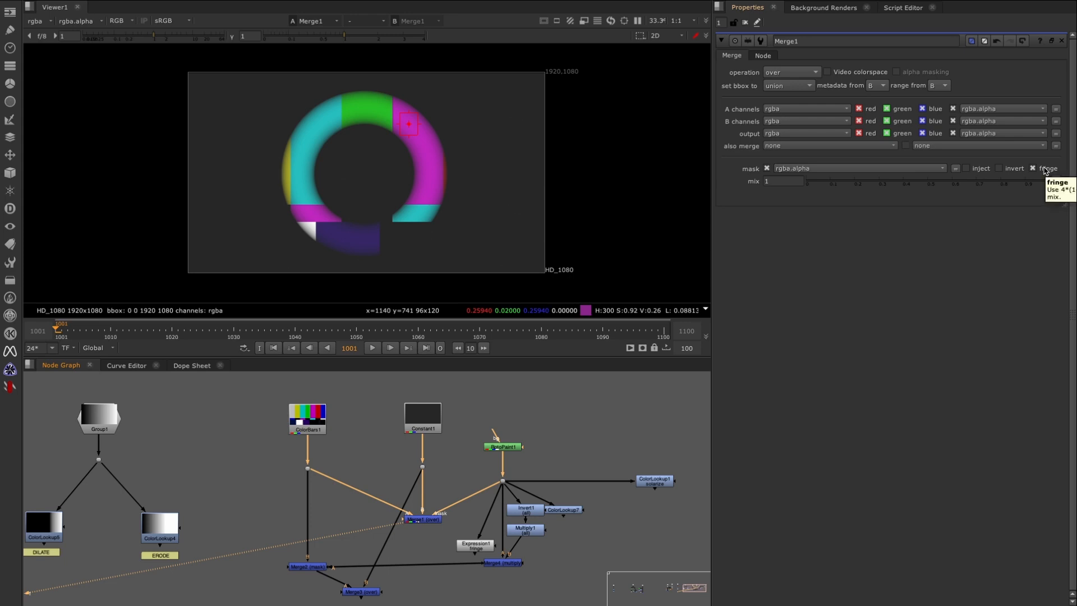
pyautogui.keyDown('ctrl'); pyautogui.doubleClick(431, 523); pyautogui.keyUp('ctrl')
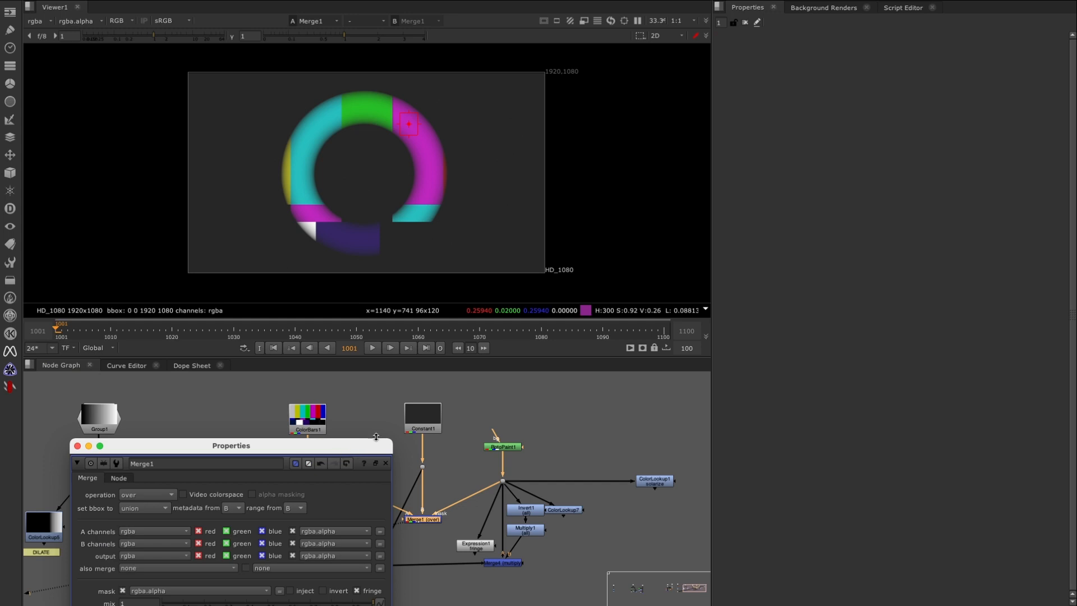
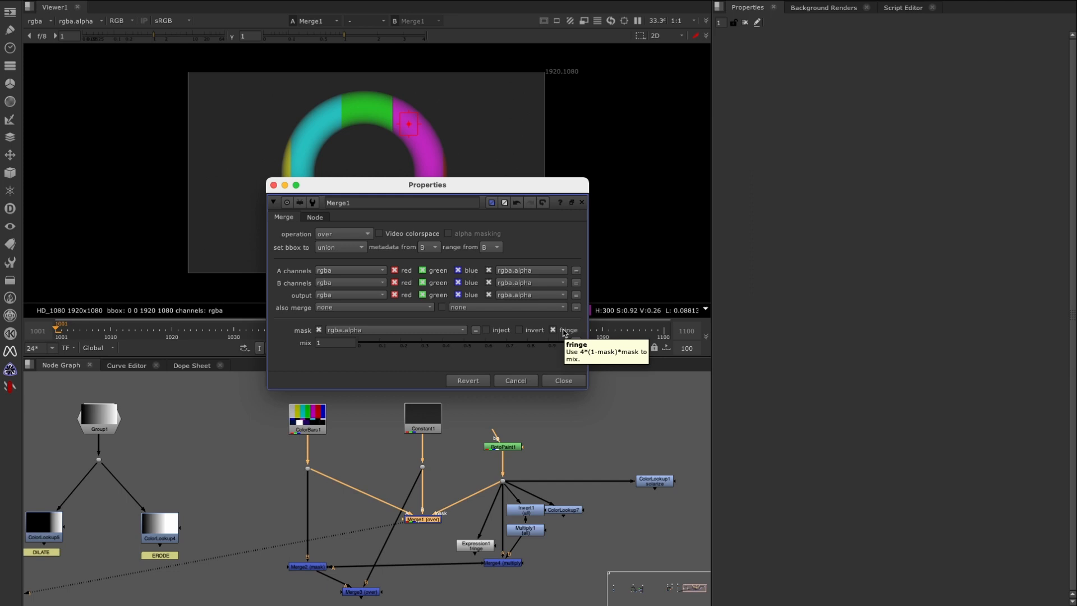
pyautogui.click(563, 380)
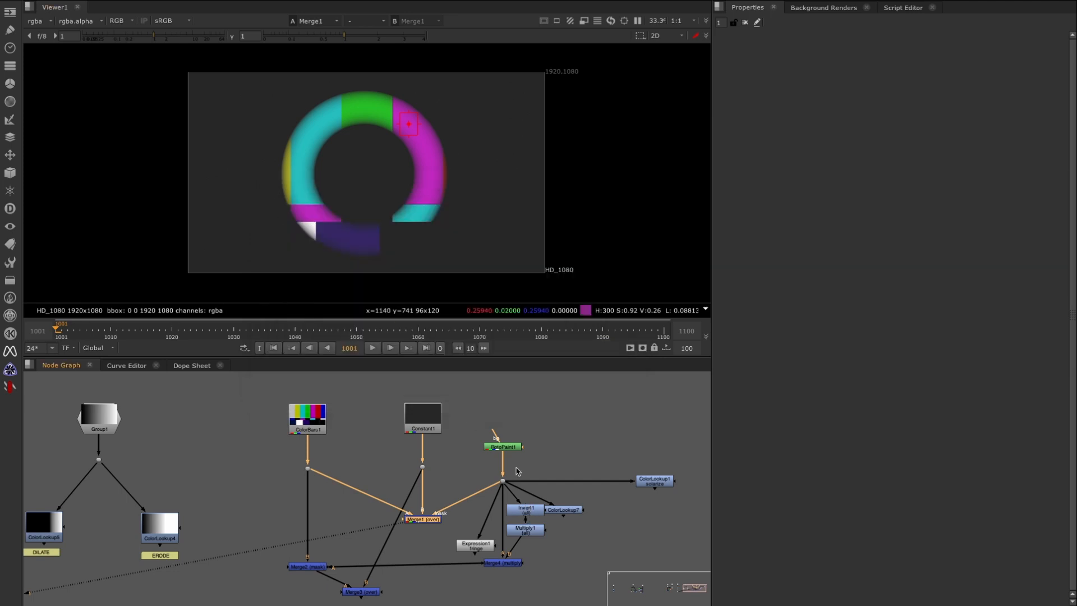
# View the matte at the dot below RotoPaint1 and open Invert1.
pyautogui.moveTo(520, 452); pyautogui.dragTo(480, 505)
pyautogui.press('1')
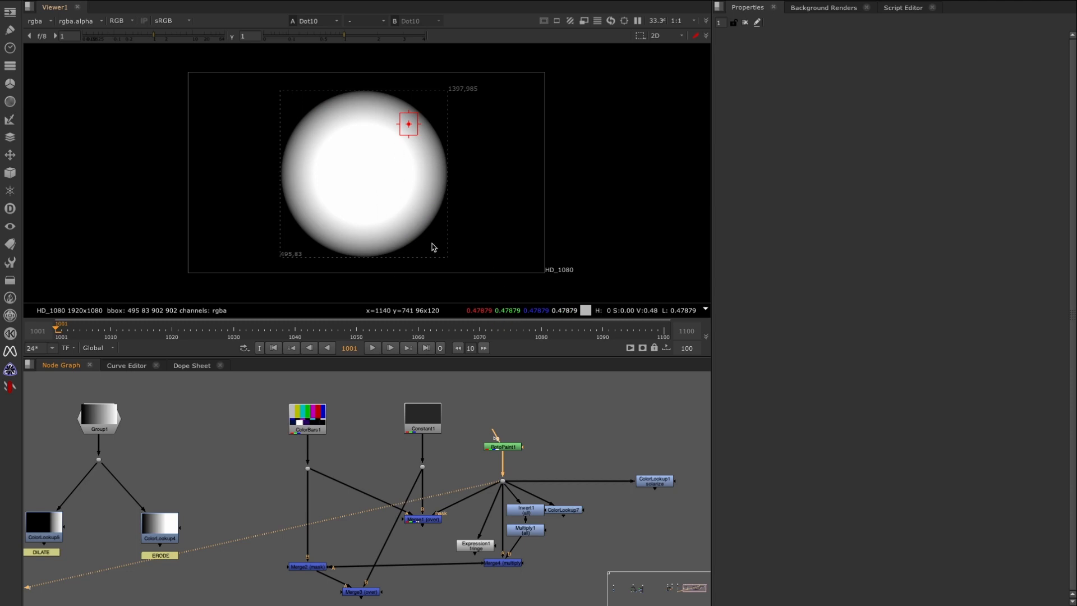
pyautogui.scroll(2, 533, 521)
pyautogui.doubleClick(527, 511)
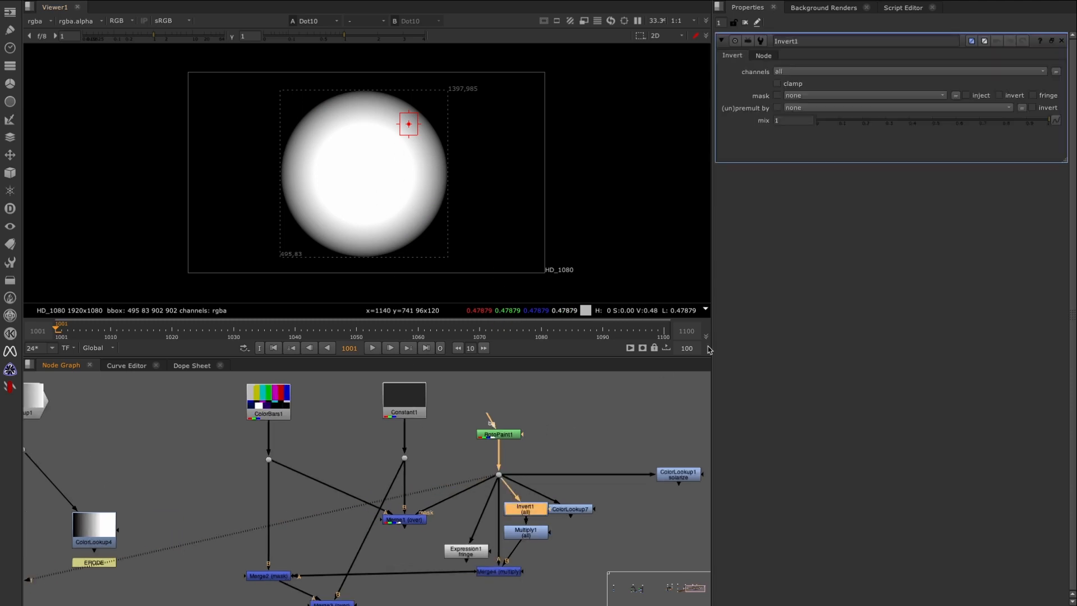
# Invert ColorLookup7's master curve by moving its black point to y 1 and its white point to y 0.
pyautogui.moveTo(537, 516); pyautogui.dragTo(601, 498)
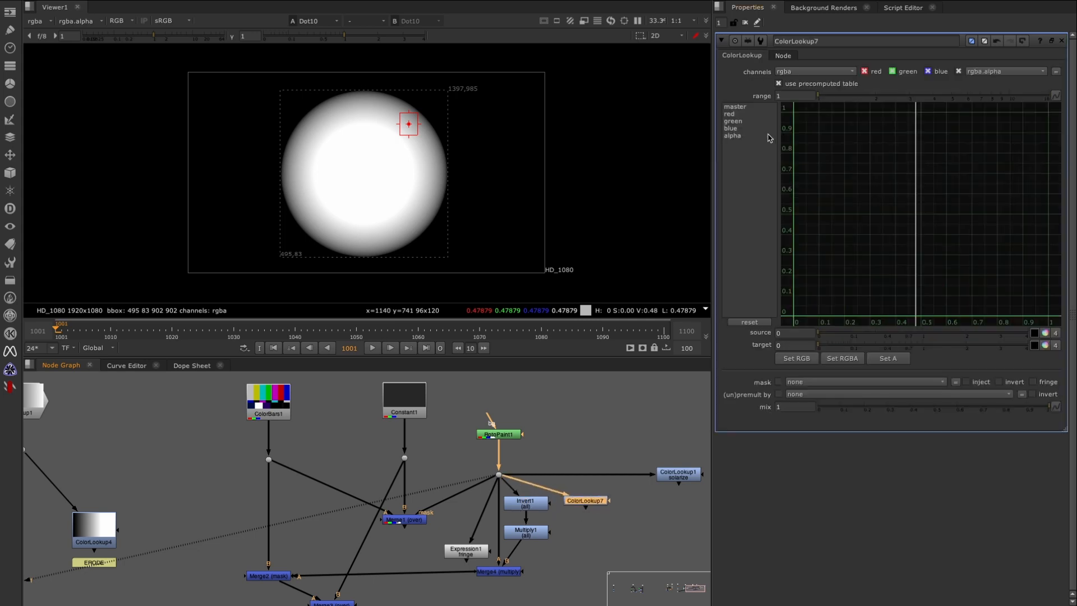
pyautogui.click(735, 106)
pyautogui.moveTo(823, 104); pyautogui.dragTo(779, 161)
pyautogui.moveTo(1028, 273); pyautogui.dragTo(1061, 326)
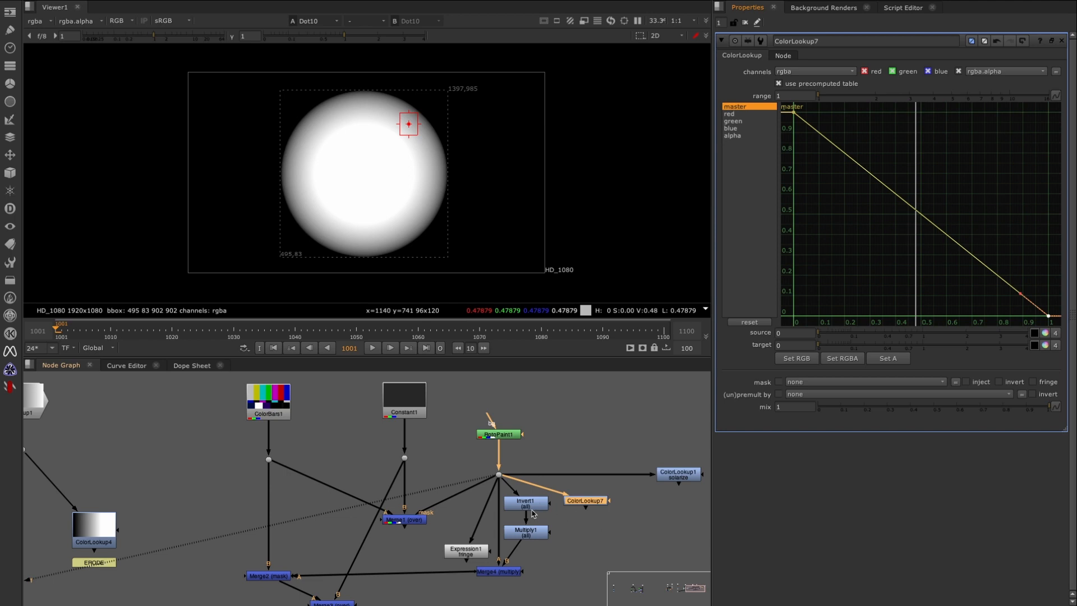
# Compare the results of ColorLookup7 and Invert1 in the viewer.
pyautogui.press('1')
pyautogui.moveTo(592, 502); pyautogui.dragTo(593, 509)
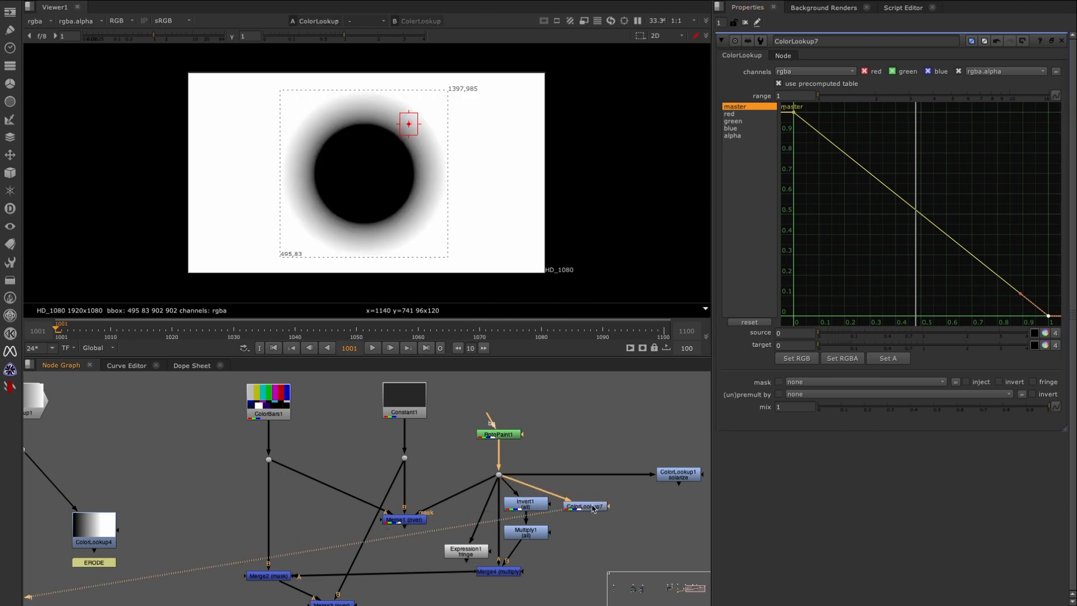
pyautogui.click(527, 504)
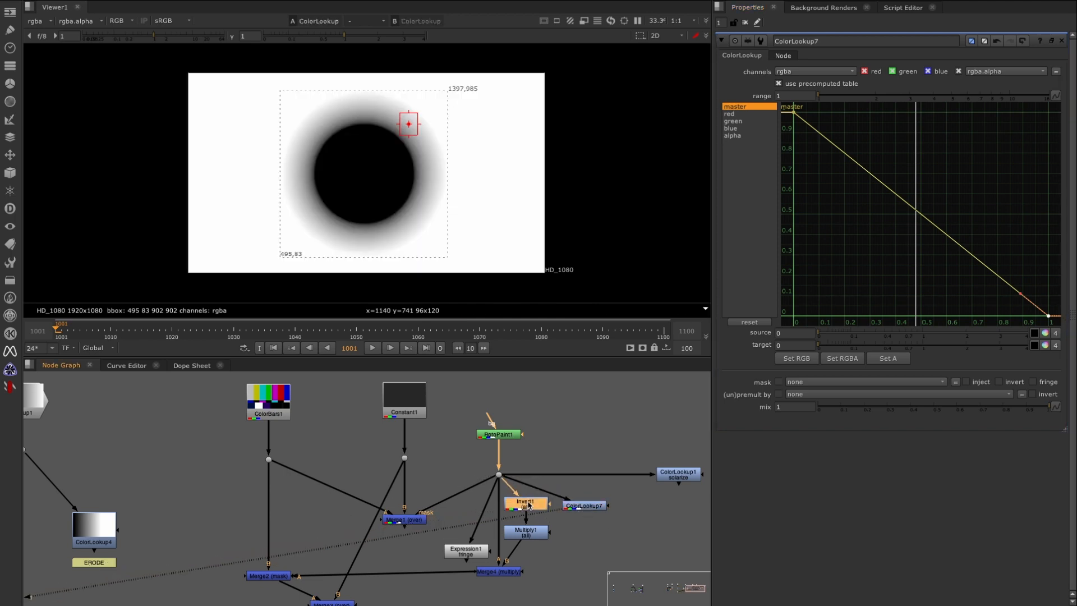
pyautogui.press('1')
# Open Multiply1 below Invert1 to examine its value, and view its result.
pyautogui.click(449, 505)
pyautogui.doubleClick(523, 534)
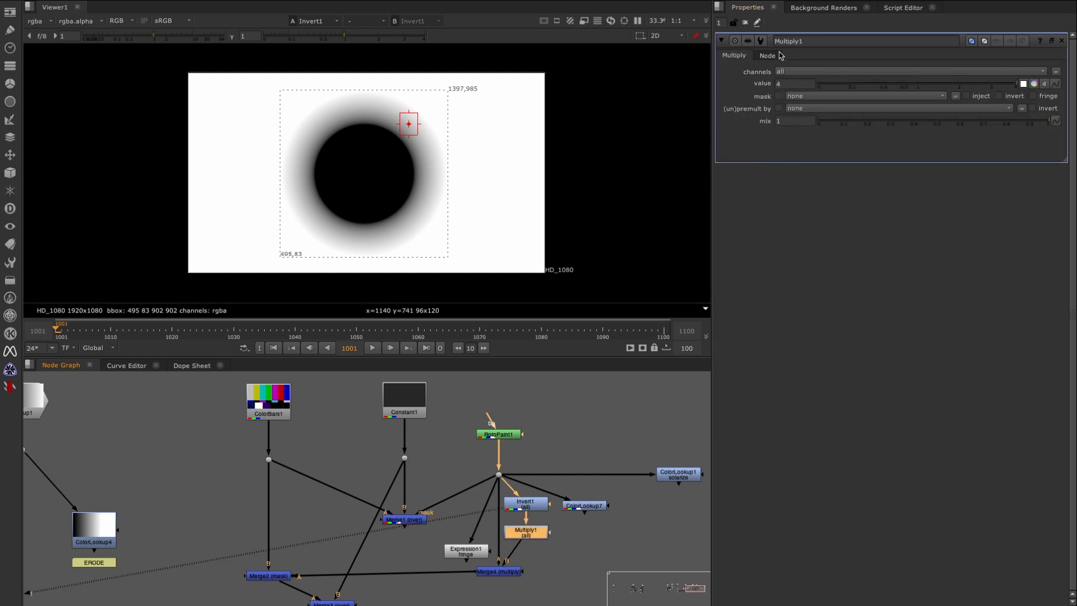
pyautogui.click(785, 83)
pyautogui.click(526, 504)
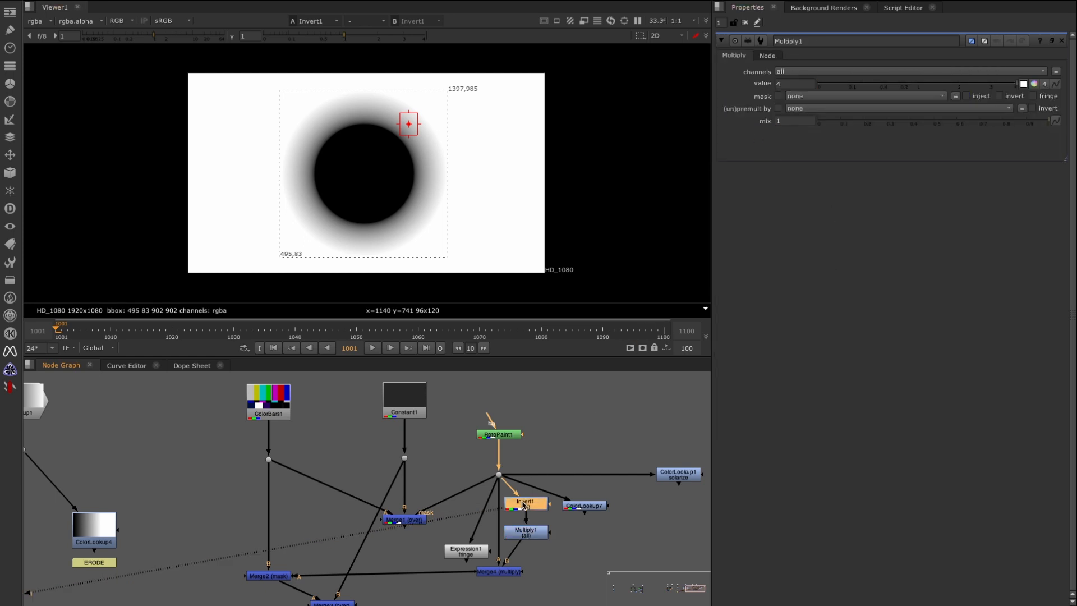
pyautogui.moveTo(529, 536); pyautogui.dragTo(529, 535)
pyautogui.press('1')
pyautogui.click(529, 553)
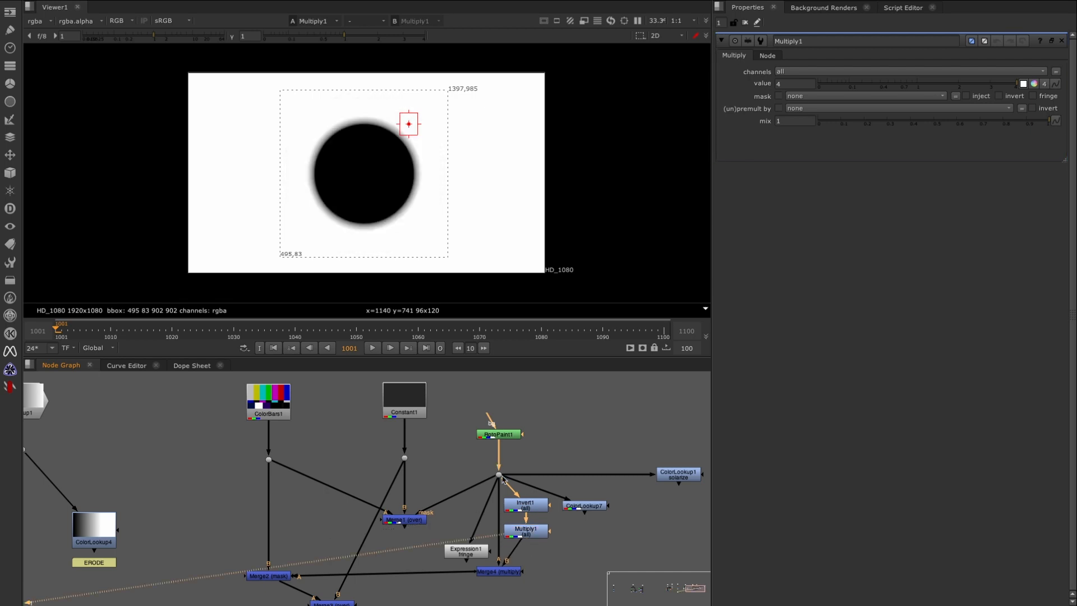
# View the original matte at the dot below RotoPaint1, followed by the Merge4 multiply result.
pyautogui.moveTo(515, 464); pyautogui.dragTo(481, 508)
pyautogui.press('1')
pyautogui.click(505, 571)
pyautogui.press('1')
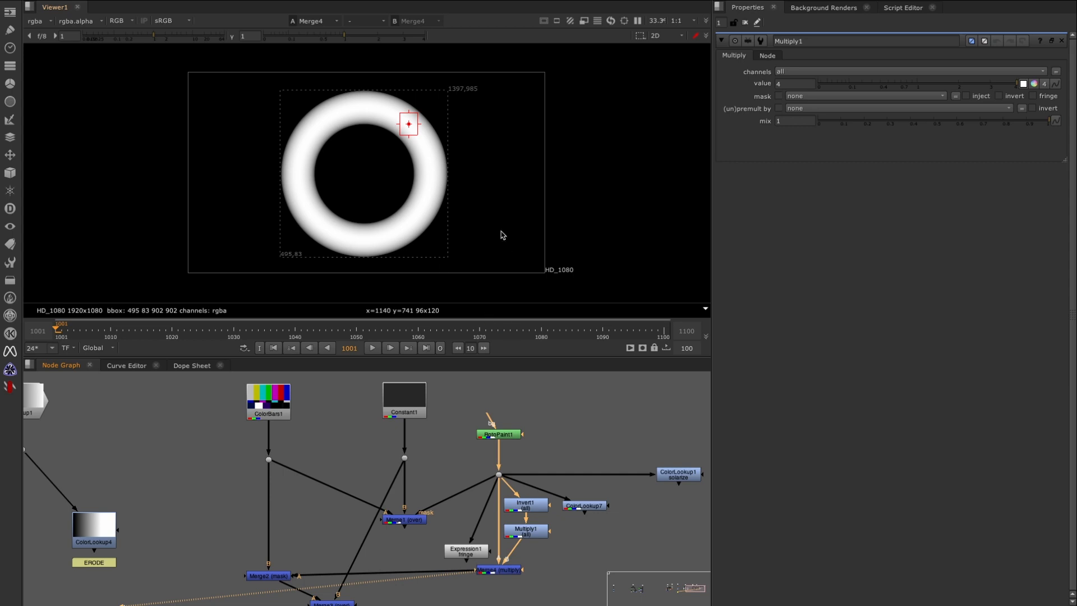
# Line up Merge4 and Merge2 on the same row of the node graph.
pyautogui.rightClick(487, 161)
pyautogui.moveTo(502, 579); pyautogui.dragTo(470, 584)
pyautogui.click(280, 577)
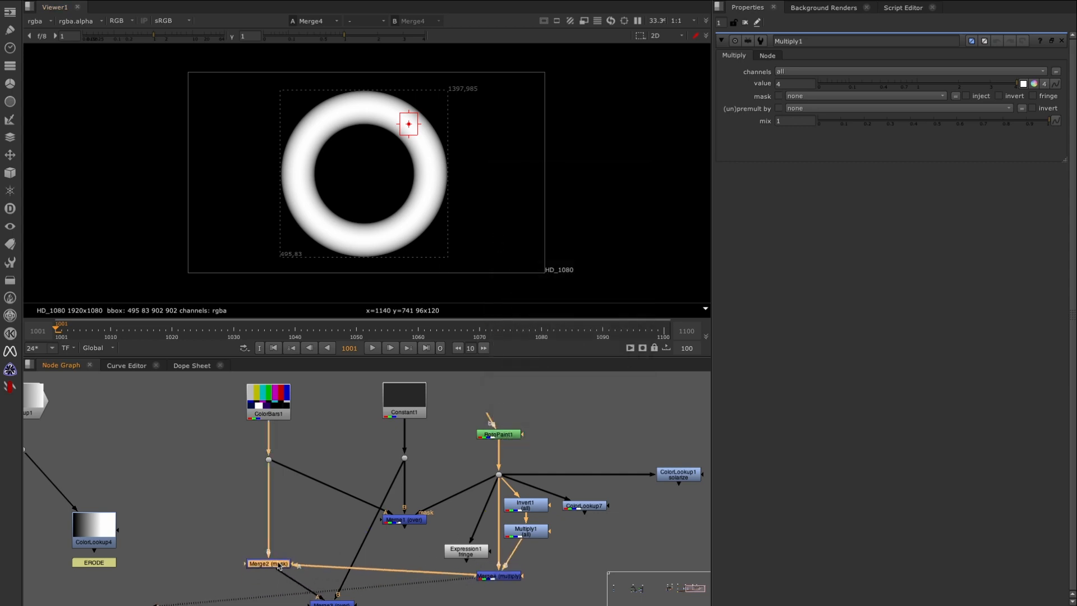
# View the colour bars at the dot below ColorBars1, followed by the Merge2 mask result.
pyautogui.click(269, 460)
pyautogui.press('1')
pyautogui.moveTo(325, 514); pyautogui.dragTo(327, 451, button='middle')
pyautogui.click(281, 514)
pyautogui.press('1')
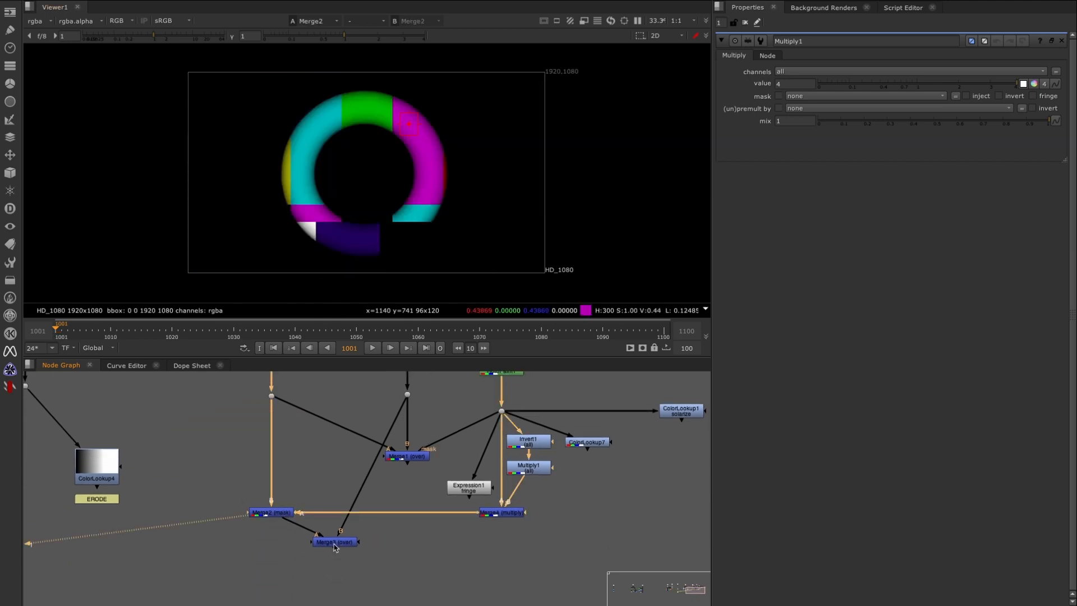
# View Merge3 and compare it with the constant background at the dot below Constant1.
pyautogui.click(331, 540)
pyautogui.press('1')
pyautogui.moveTo(414, 410); pyautogui.dragTo(378, 477, button='middle')
pyautogui.moveTo(353, 445); pyautogui.dragTo(399, 495)
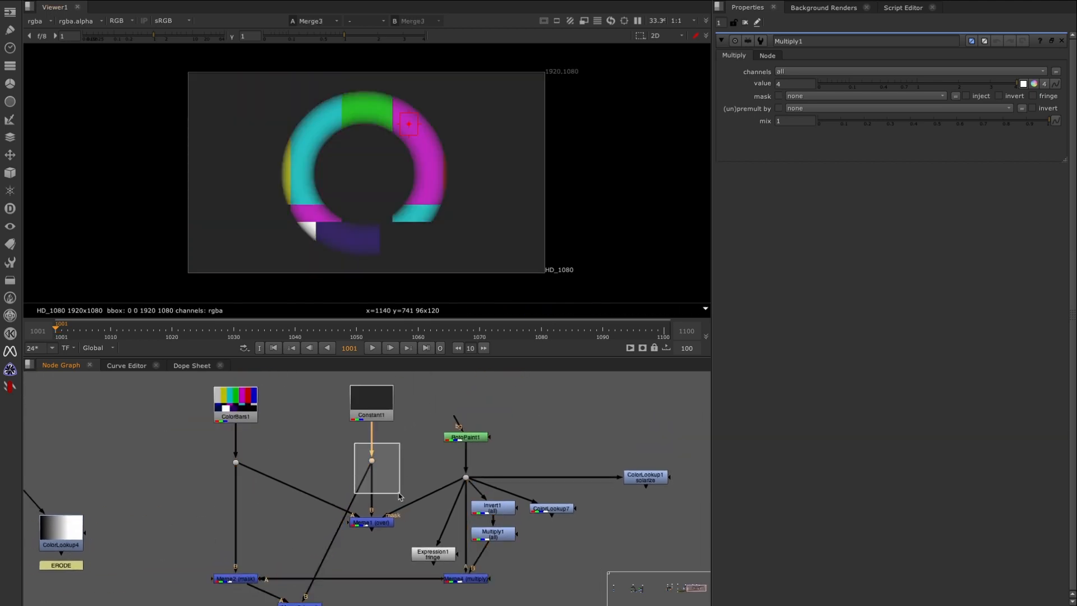
pyautogui.press('1')
pyautogui.moveTo(399, 496); pyautogui.dragTo(404, 423, button='middle')
pyautogui.click(318, 539)
pyautogui.press('1')
# Connect Merge1 to viewer input 2 and Merge3 to viewer input 1 for comparison.
pyautogui.moveTo(384, 513); pyautogui.dragTo(338, 588, button='middle')
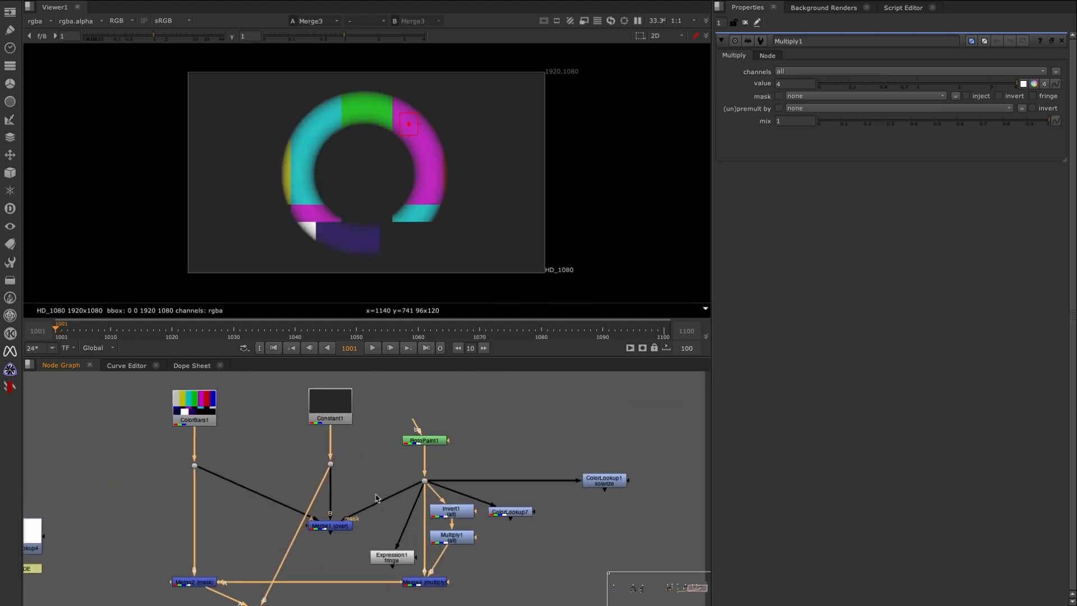
pyautogui.moveTo(379, 485); pyautogui.dragTo(272, 547)
pyautogui.press('2')
pyautogui.click(301, 550)
pyautogui.press('1')
pyautogui.moveTo(399, 554); pyautogui.dragTo(423, 532, button='middle')
pyautogui.scroll(2, 433, 525)
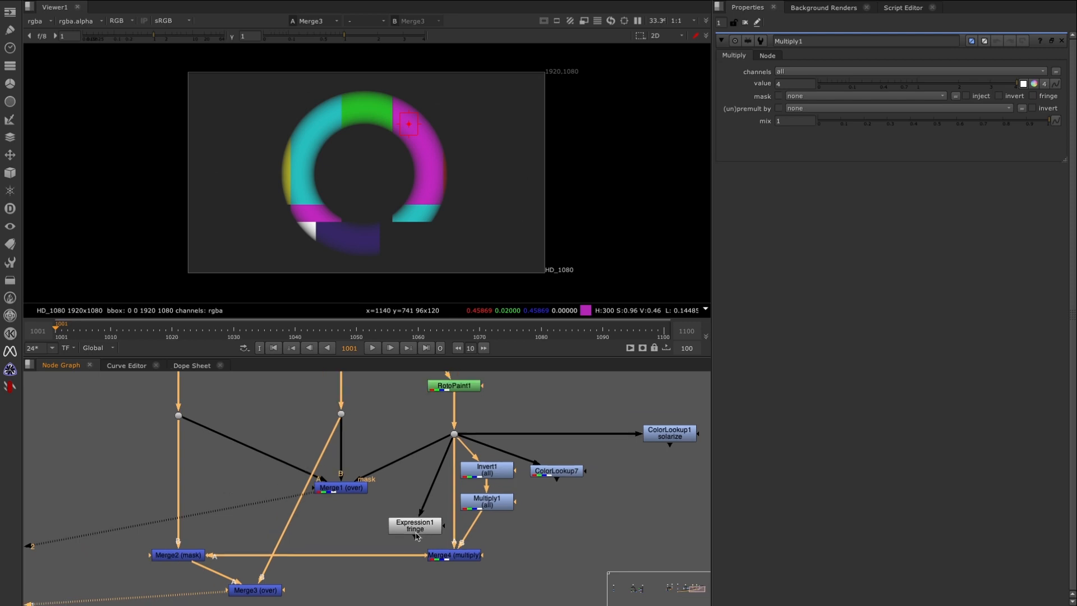
# Examine the fringe formula in Expression1 and how its matte variable feeds the red, green, blue and alpha channels.
pyautogui.doubleClick(420, 526)
pyautogui.doubleClick(756, 71)
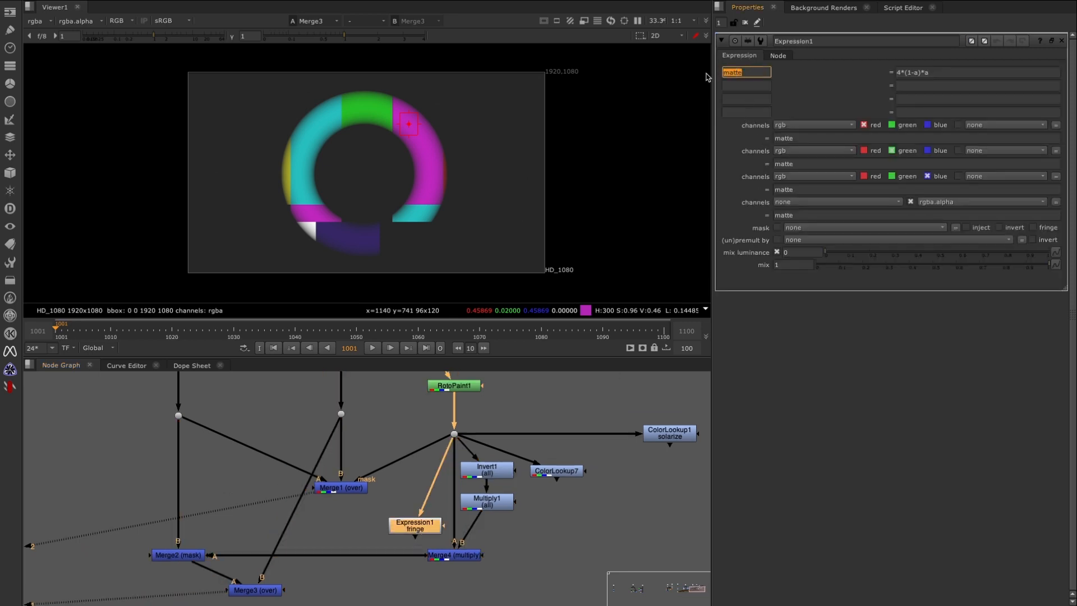
pyautogui.press('Tab')
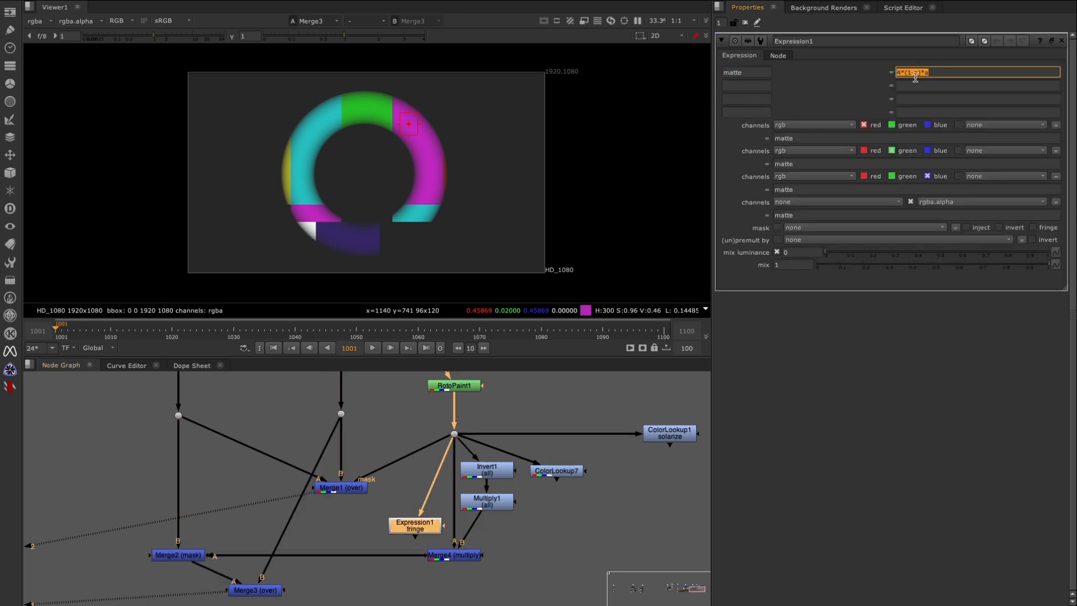
pyautogui.moveTo(811, 138); pyautogui.dragTo(757, 141)
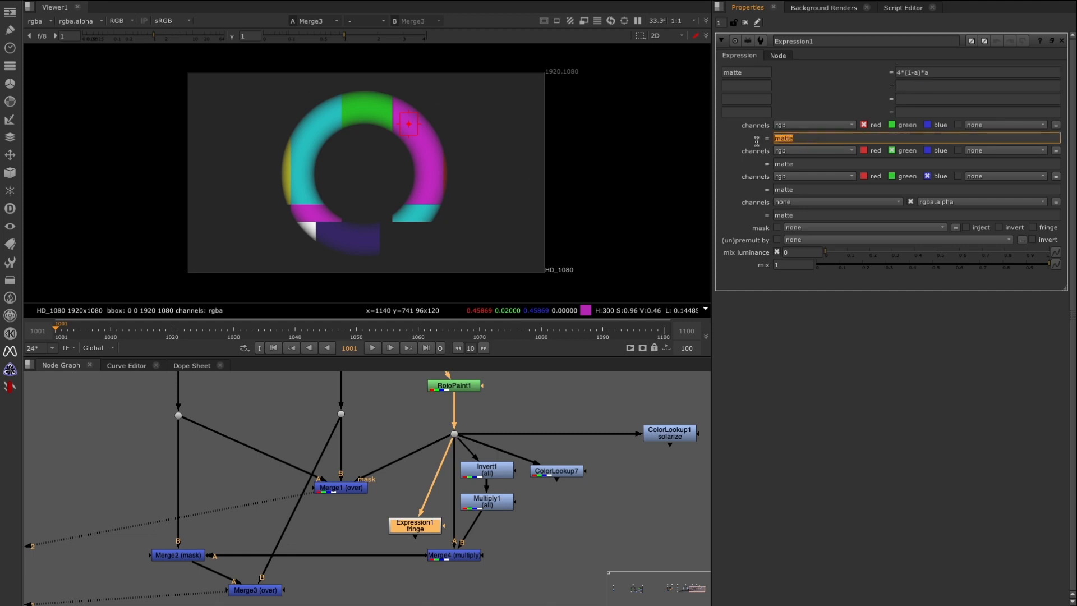
pyautogui.moveTo(808, 163); pyautogui.dragTo(756, 179)
pyautogui.doubleClick(786, 216)
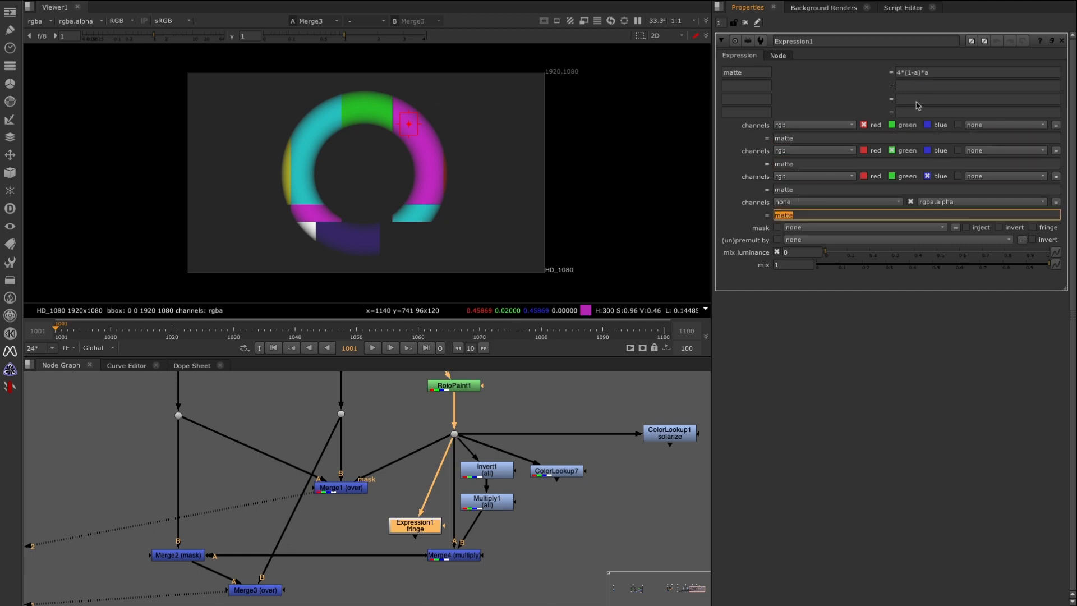
pyautogui.doubleClick(944, 72)
pyautogui.moveTo(816, 138); pyautogui.dragTo(753, 137)
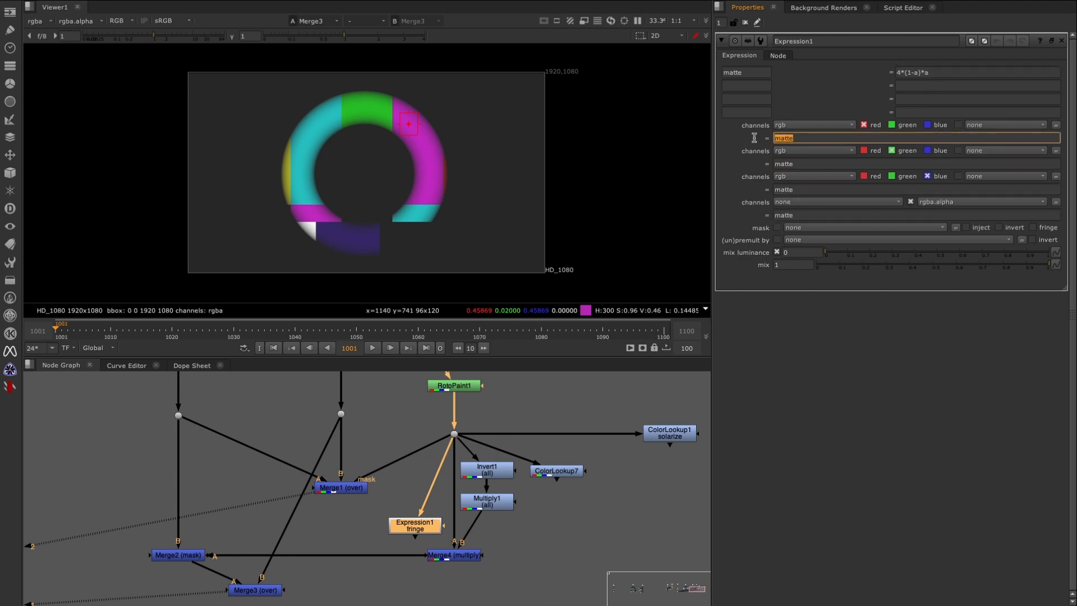
pyautogui.moveTo(807, 165); pyautogui.dragTo(757, 198)
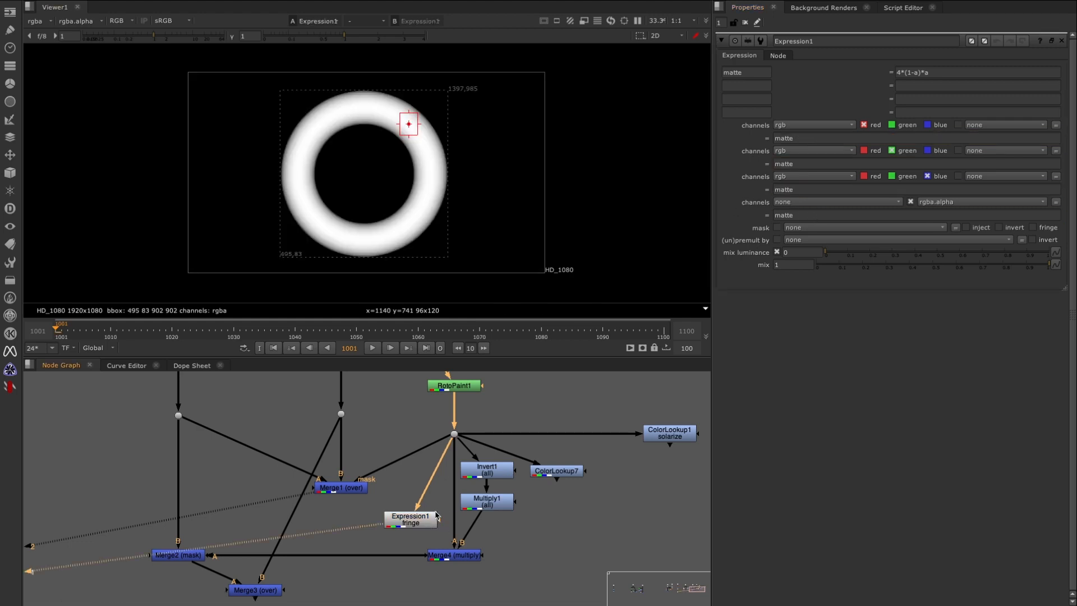
# View the Merge3 result and trace its connections back through Merge2 and Merge4 to RotoPaint1.
pyautogui.scroll(-3, 459, 491)
pyautogui.scroll(2, 407, 524)
pyautogui.click(317, 566)
pyautogui.press('1')
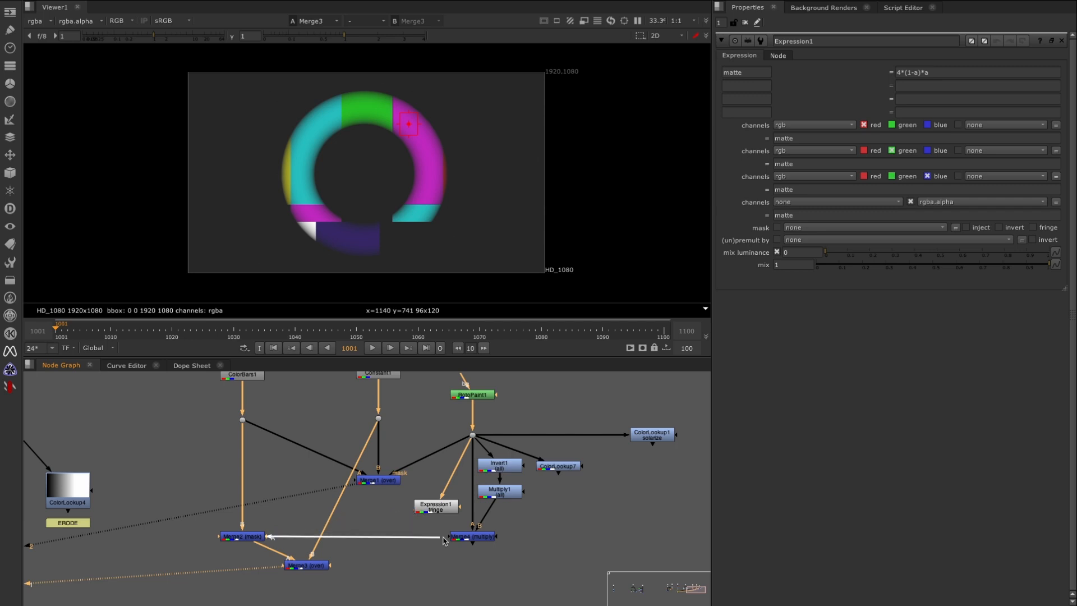
pyautogui.moveTo(445, 537)
pyautogui.mouseDown()
pyautogui.moveTo(422, 511)
pyautogui.moveTo(452, 537)
pyautogui.mouseUp()
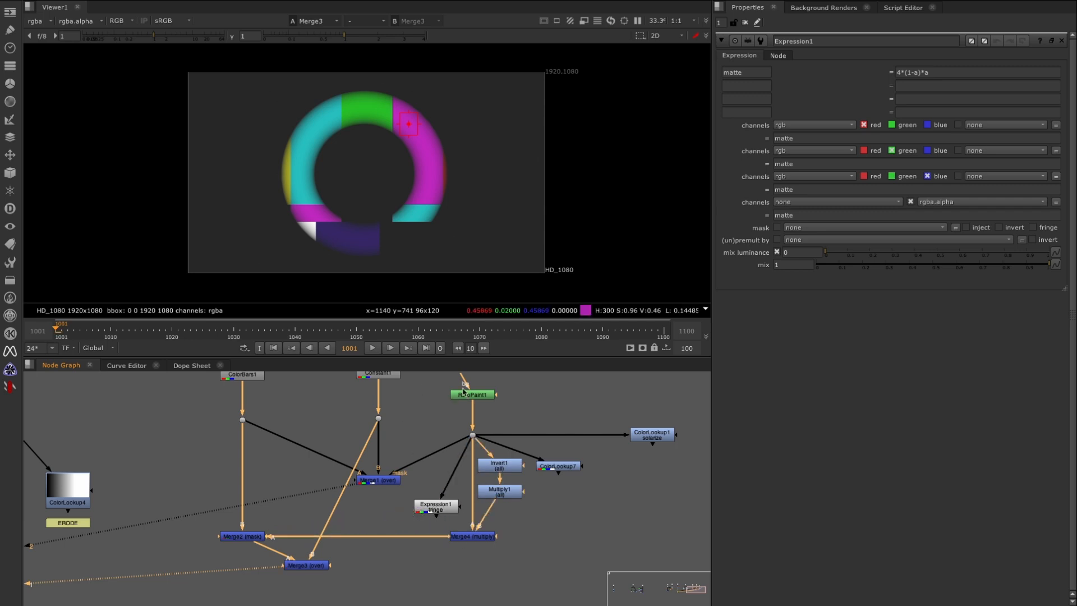
pyautogui.moveTo(501, 419); pyautogui.dragTo(481, 460, button='middle')
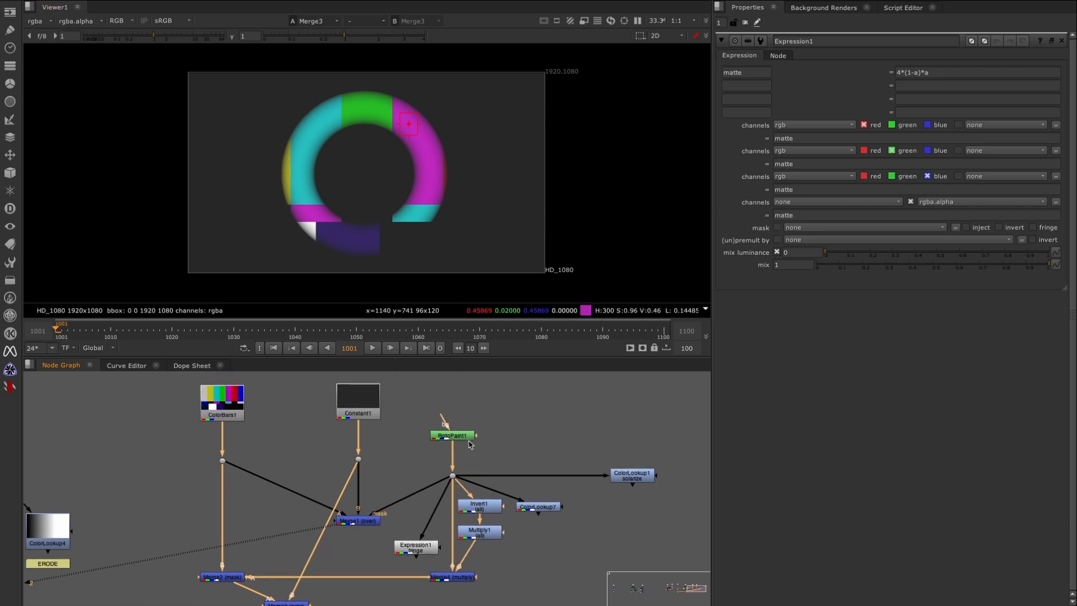
# Nudge RotoPaint1 slightly upward in the node graph and open Merge1's properties to review its mask fringe option.
pyautogui.moveTo(462, 438); pyautogui.dragTo(462, 429)
pyautogui.doubleClick(364, 525)
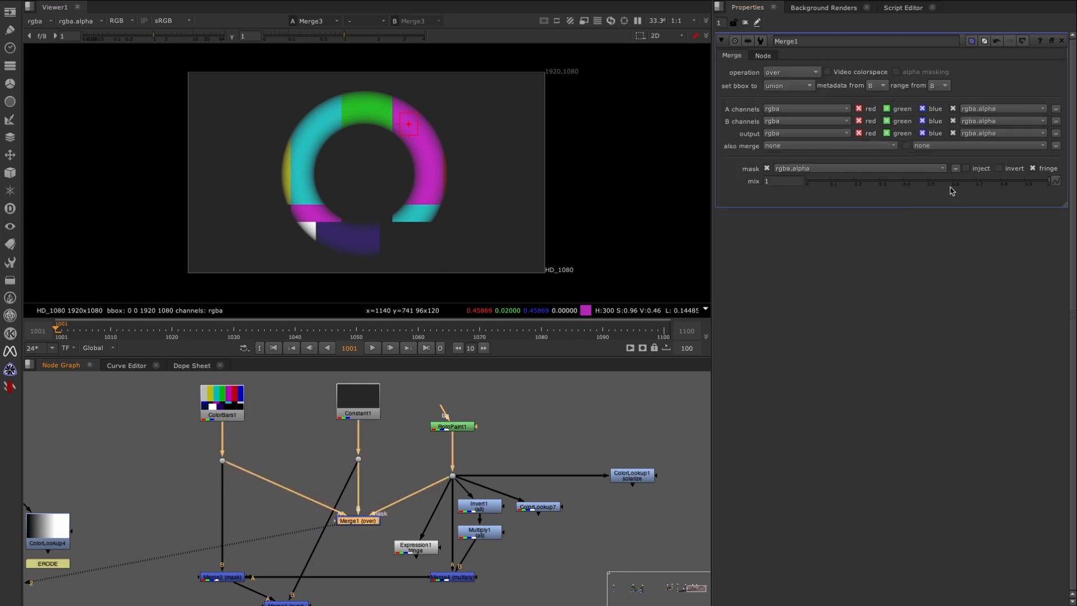
pyautogui.click(1035, 170)
# Open the ColorLookup1 solarize node, view its output and sample an area in the centre of the matte.
pyautogui.moveTo(633, 477)
pyautogui.mouseDown()
pyautogui.moveTo(628, 484)
pyautogui.moveTo(642, 478)
pyautogui.mouseUp()
pyautogui.moveTo(636, 507); pyautogui.dragTo(558, 500, button='middle')
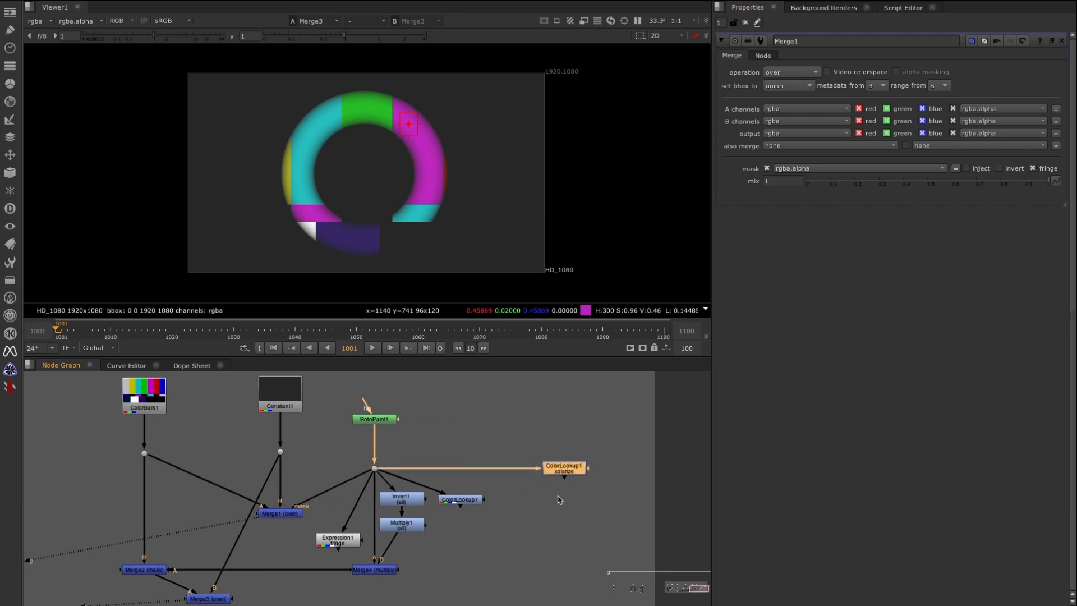
pyautogui.moveTo(607, 447); pyautogui.dragTo(570, 466, button='middle')
pyautogui.doubleClick(533, 493)
pyautogui.press('1')
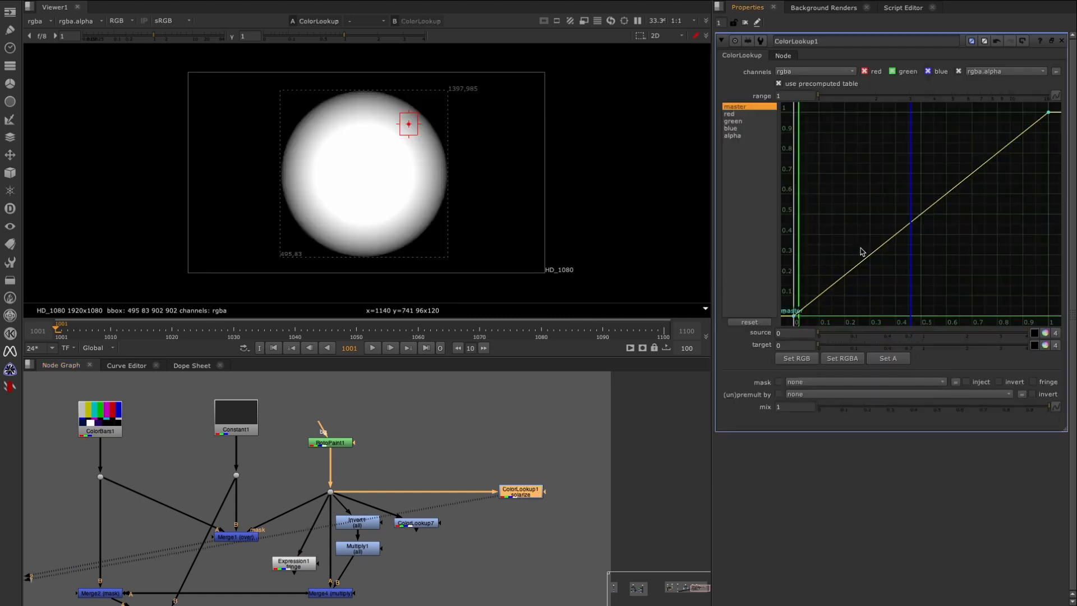
pyautogui.moveTo(863, 252); pyautogui.dragTo(785, 323)
pyautogui.keyDown('ctrl'); pyautogui.keyDown('shift'); pyautogui.moveTo(353, 164); pyautogui.dragTo(392, 191); pyautogui.keyUp('shift'); pyautogui.keyUp('ctrl')
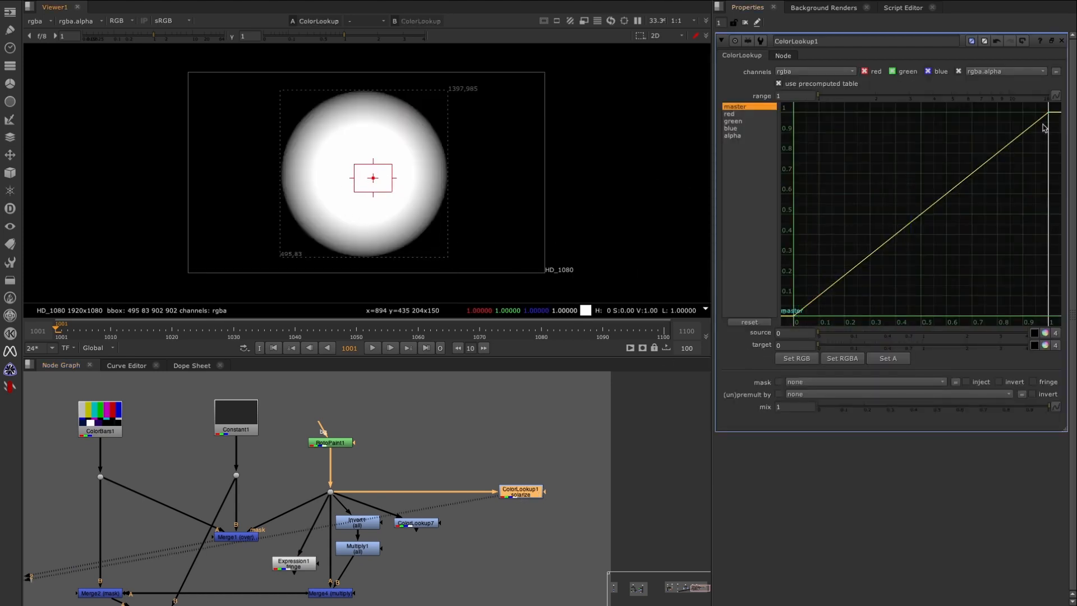
# Set the ColorLookup1 master curve's end point at x 1 to y 0 and view the incoming matte at the dot.
pyautogui.moveTo(1048, 113); pyautogui.dragTo(1041, 290)
pyautogui.moveTo(985, 260); pyautogui.dragTo(855, 199, button='middle')
pyautogui.click(953, 215)
pyautogui.write('0\\')
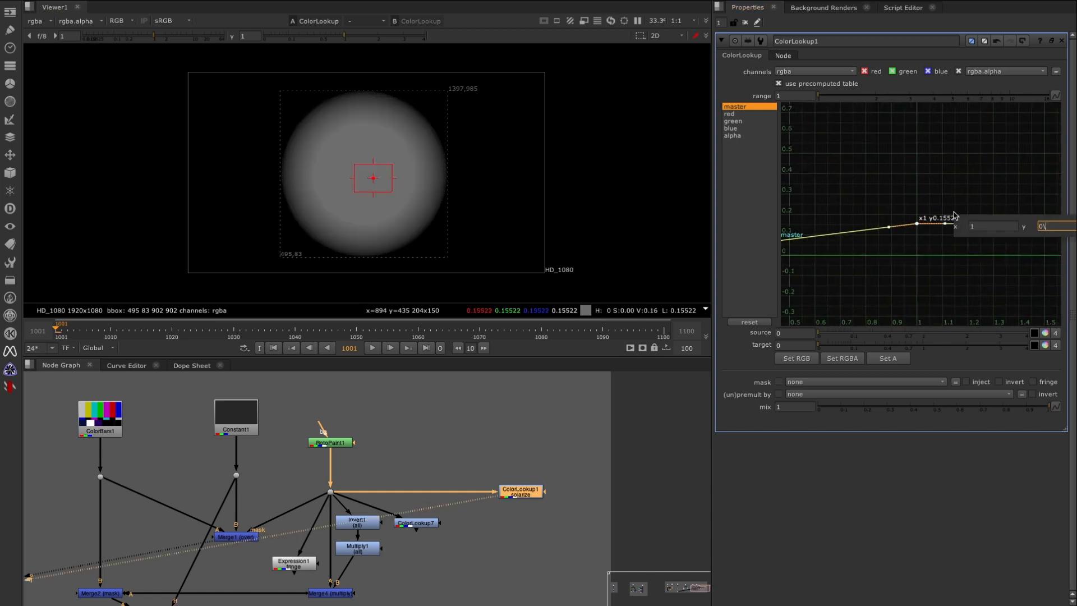
pyautogui.press('Return')
pyautogui.press('f')
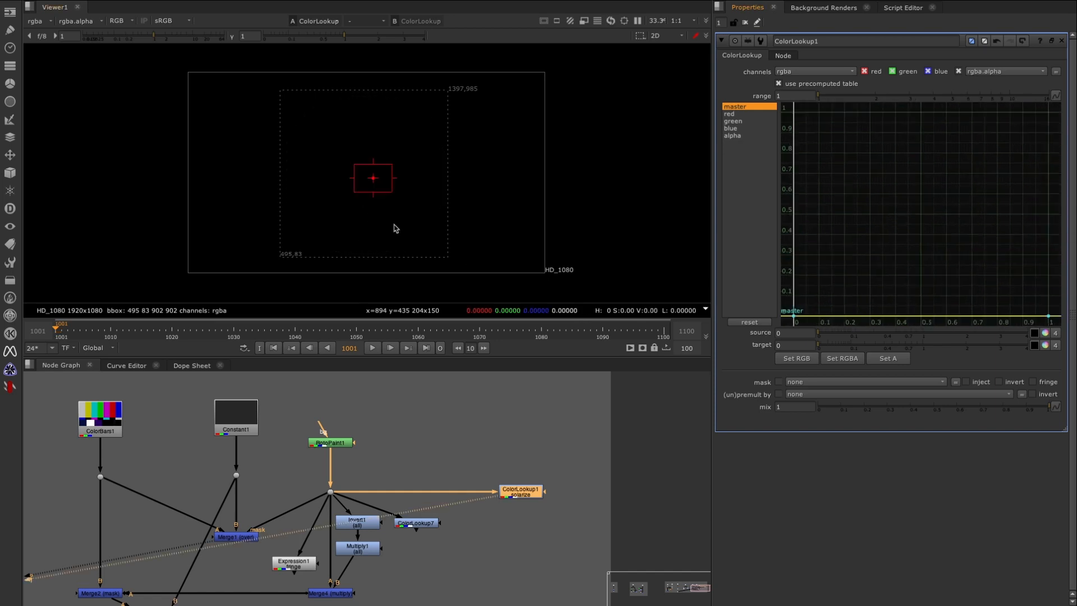
pyautogui.moveTo(350, 508); pyautogui.dragTo(300, 467)
pyautogui.press('1')
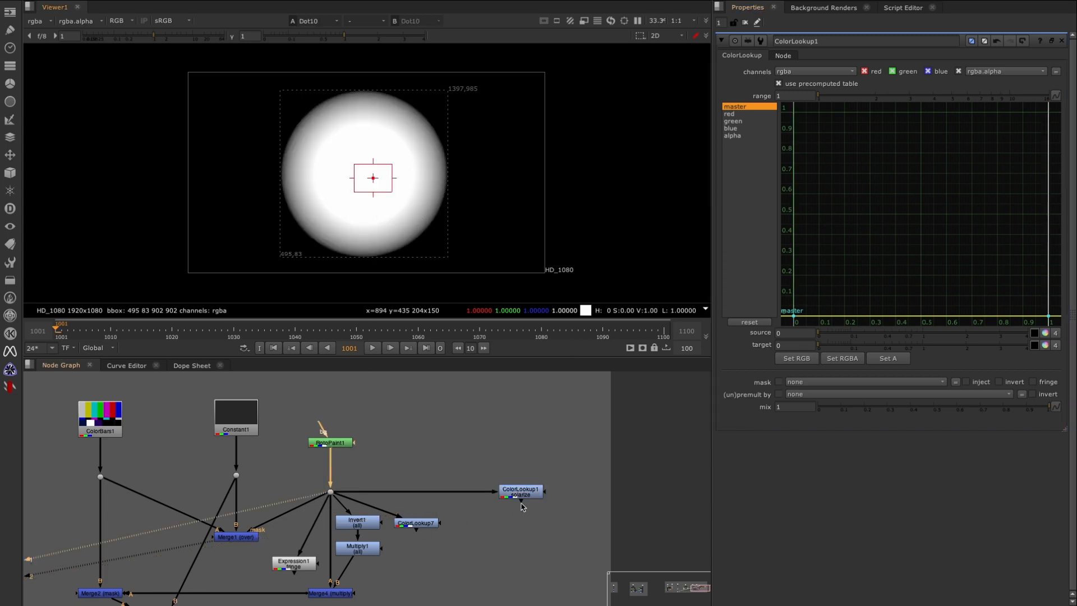
# Add a point to the ColorLookup1 master curve at x 0.5, y 1 and view the node's output.
pyautogui.click(521, 493)
pyautogui.keyDown('ctrl'); pyautogui.keyDown('alt'); pyautogui.click(918, 318); pyautogui.keyUp('alt'); pyautogui.keyUp('ctrl')
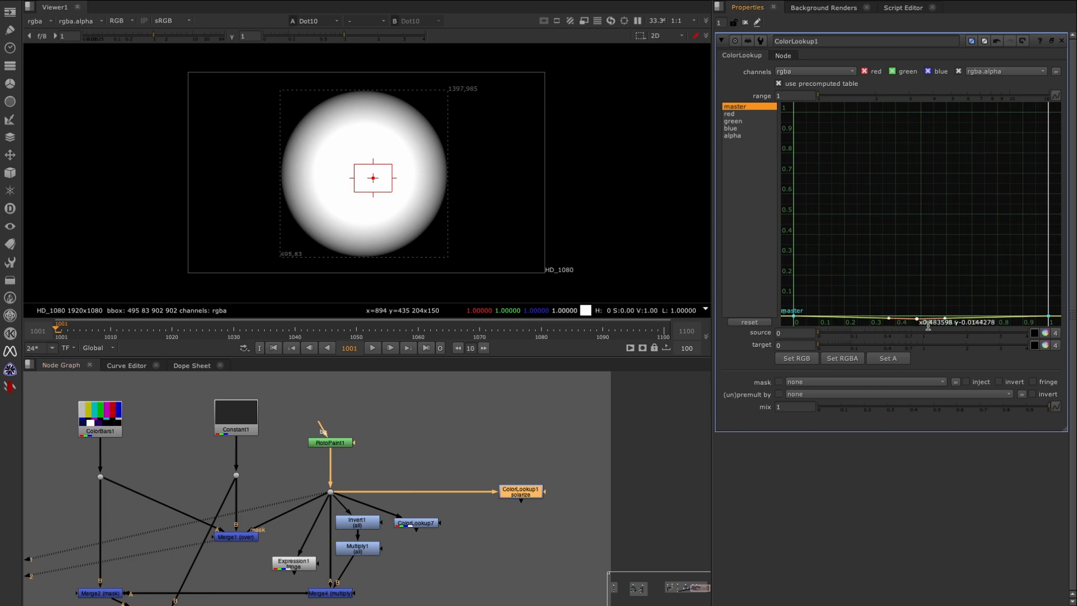
pyautogui.moveTo(918, 264); pyautogui.dragTo(936, 245)
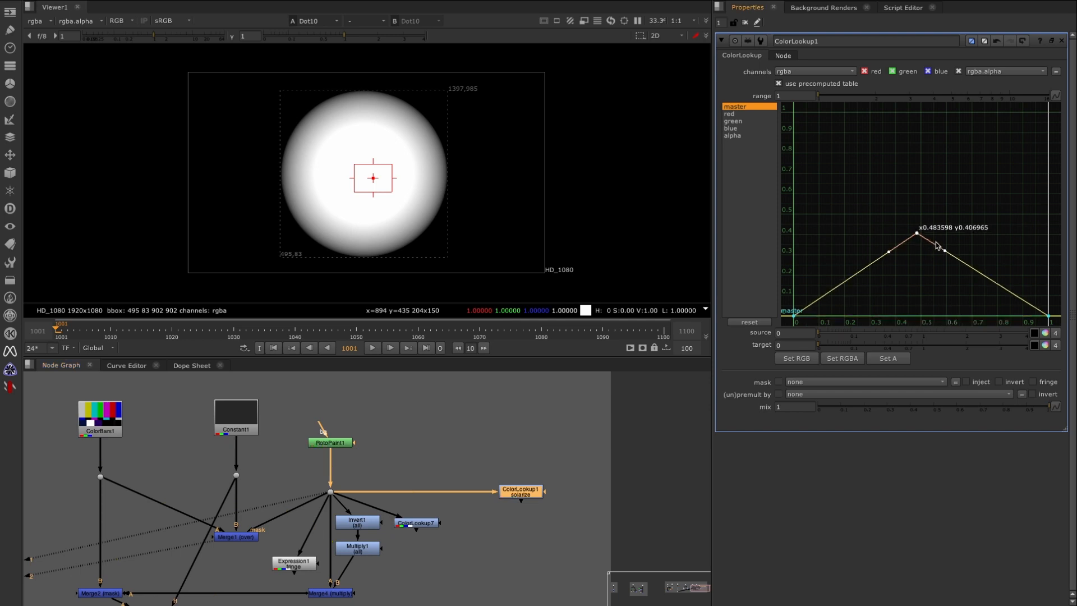
pyautogui.click(971, 225)
pyautogui.hotkey('shift', 'Tab')
pyautogui.write('.5')
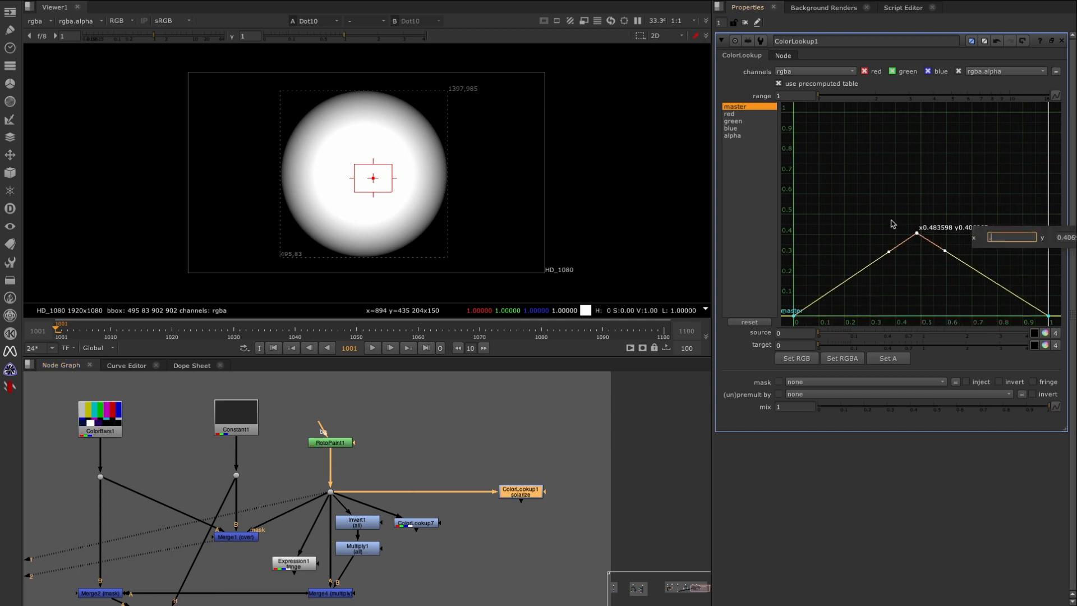
pyautogui.press('Tab')
pyautogui.write('1')
pyautogui.press('Return')
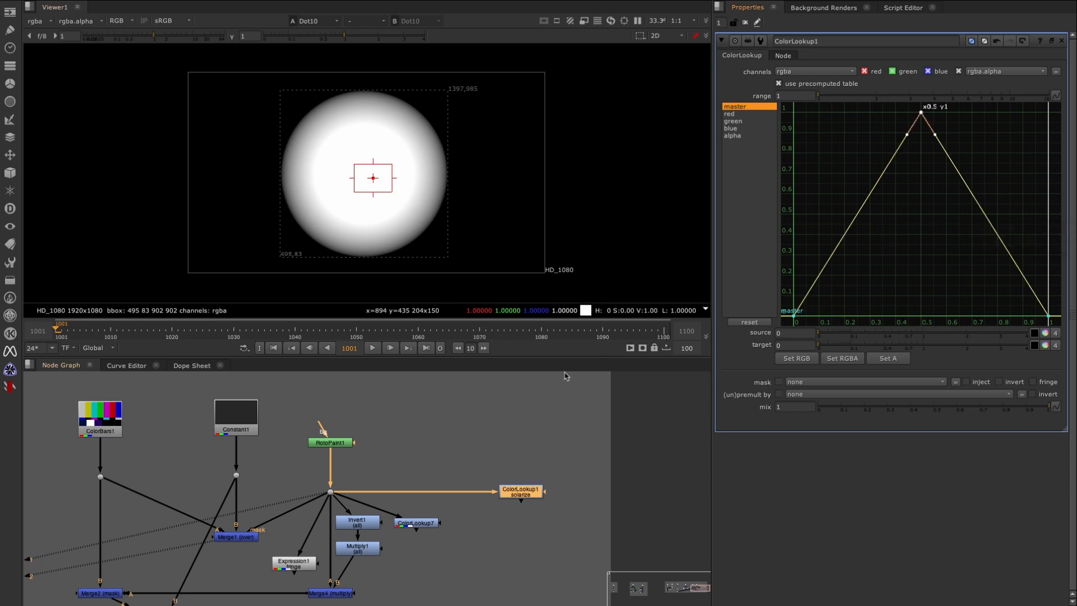
pyautogui.moveTo(461, 484); pyautogui.dragTo(580, 558)
pyautogui.press('1')
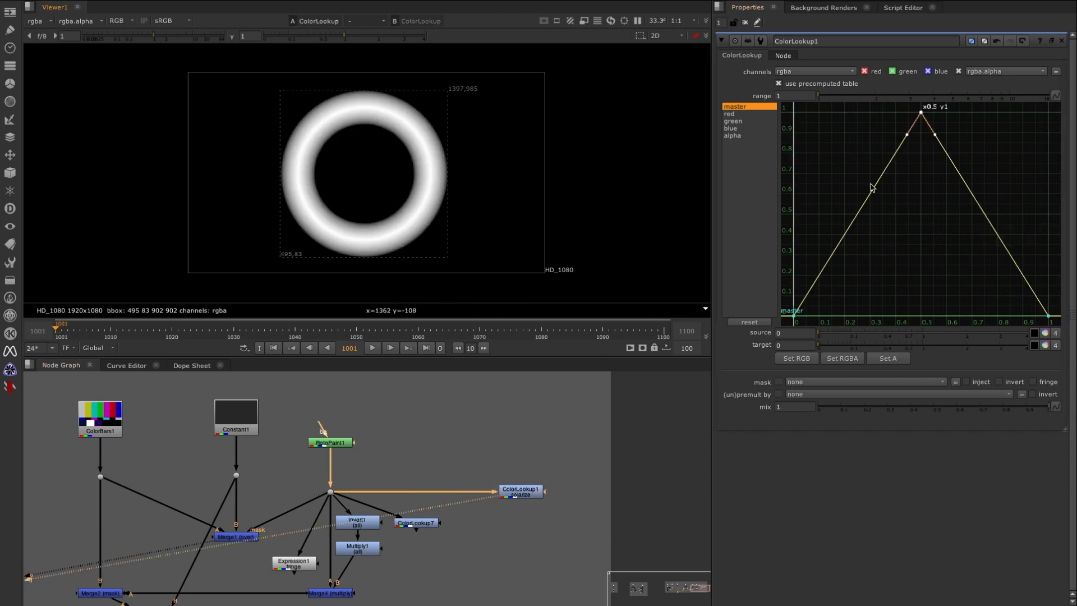
# Make the tangents of all three master curve points horizontal.
pyautogui.click(912, 245)
pyautogui.moveTo(792, 325); pyautogui.dragTo(1060, 102)
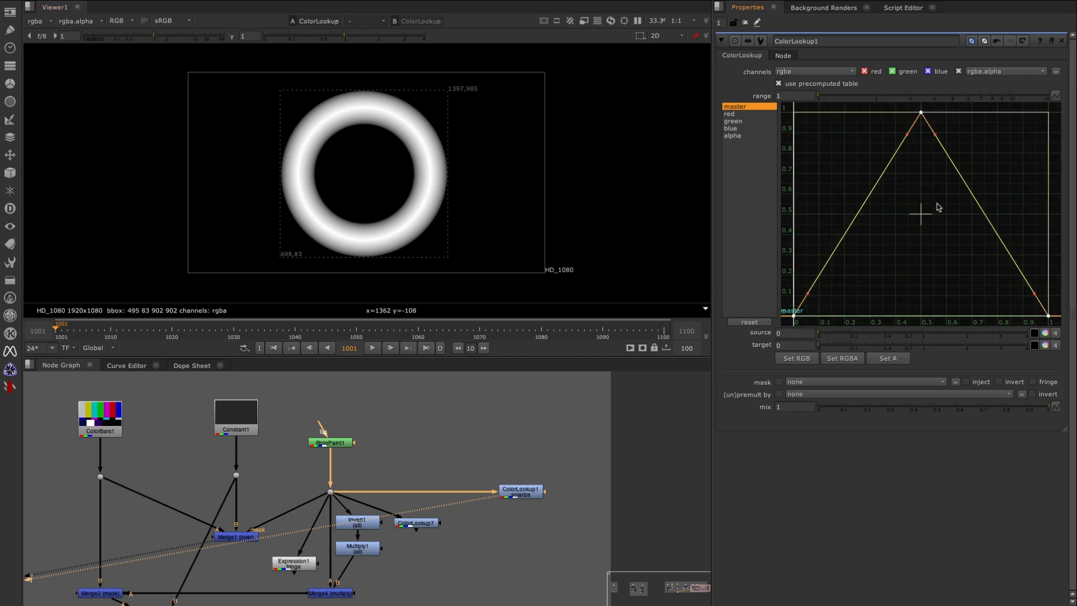
pyautogui.press('h')
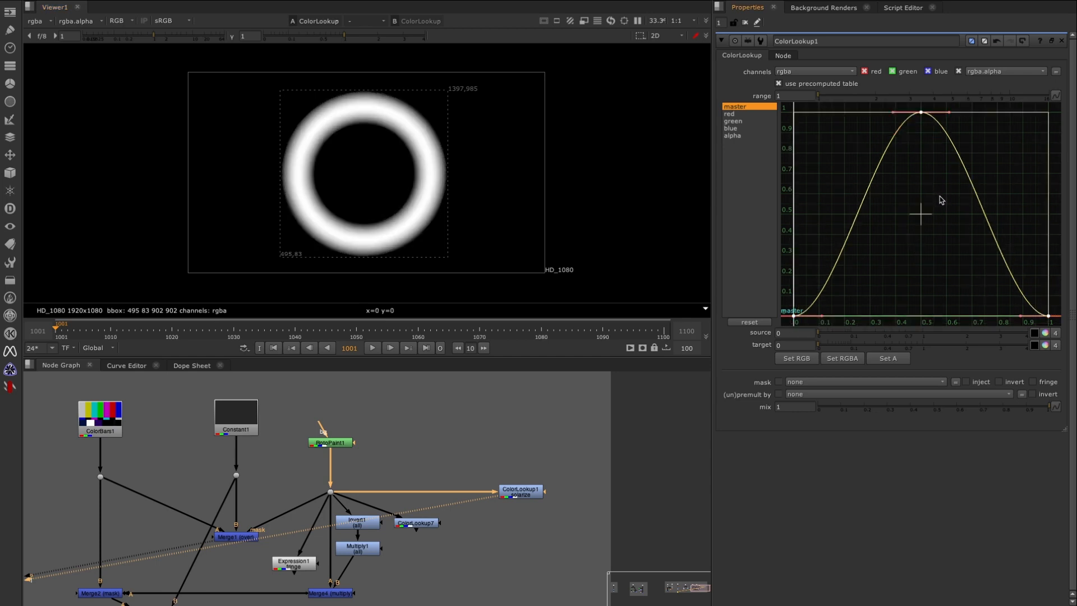
pyautogui.click(939, 221)
# Shift the master curve's peak toward x 1, make its tangents linear and place it at about x 0.49, y 1.
pyautogui.moveTo(866, 144); pyautogui.dragTo(1018, 122)
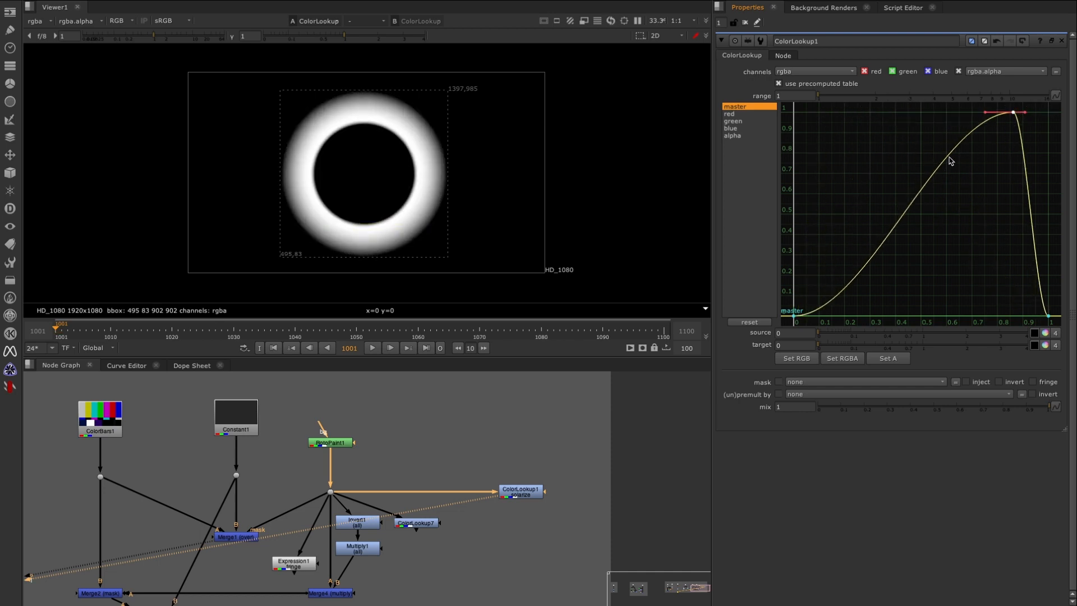
pyautogui.press('l')
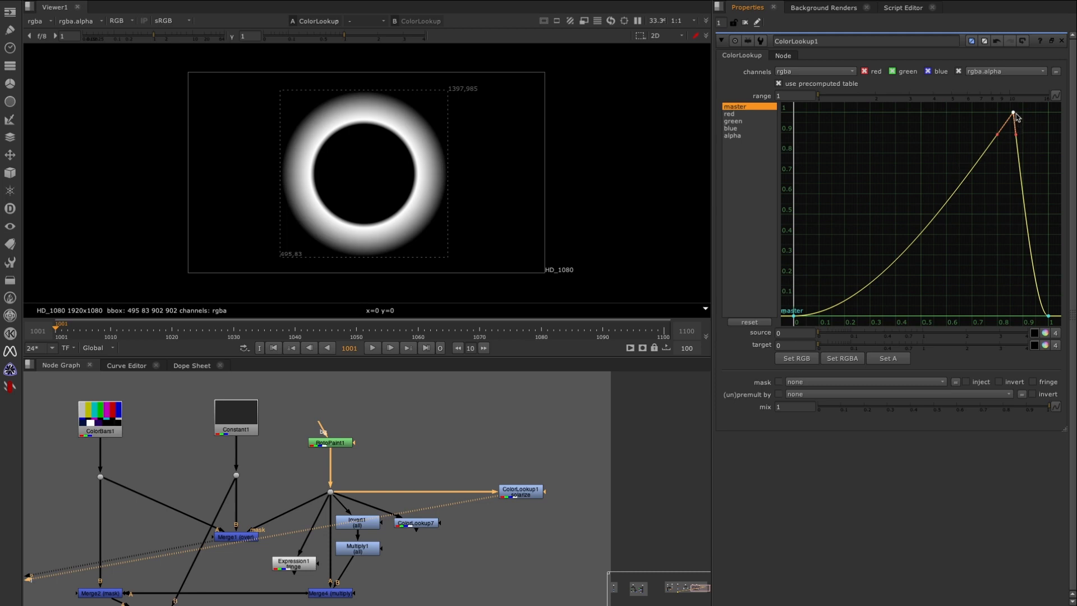
pyautogui.moveTo(1016, 116); pyautogui.dragTo(917, 112)
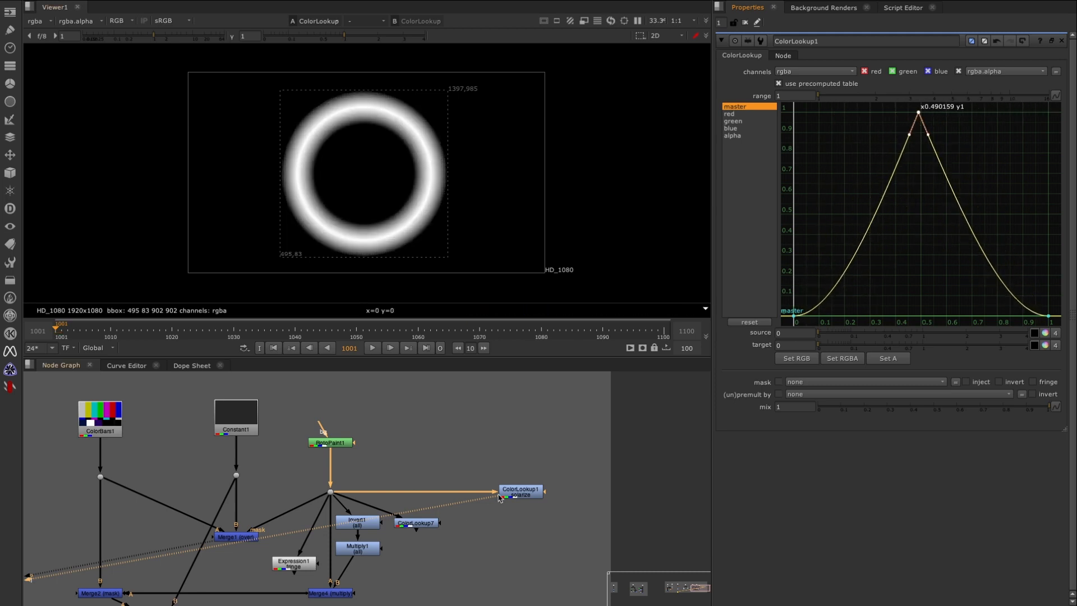
pyautogui.moveTo(525, 489); pyautogui.dragTo(528, 489)
pyautogui.moveTo(538, 466); pyautogui.dragTo(510, 480, button='middle')
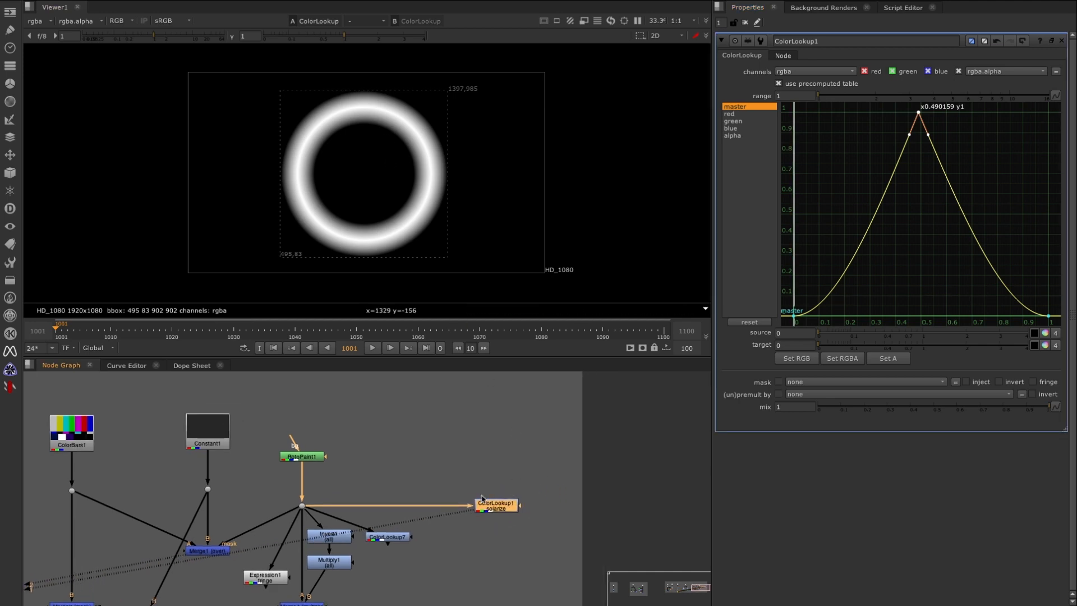